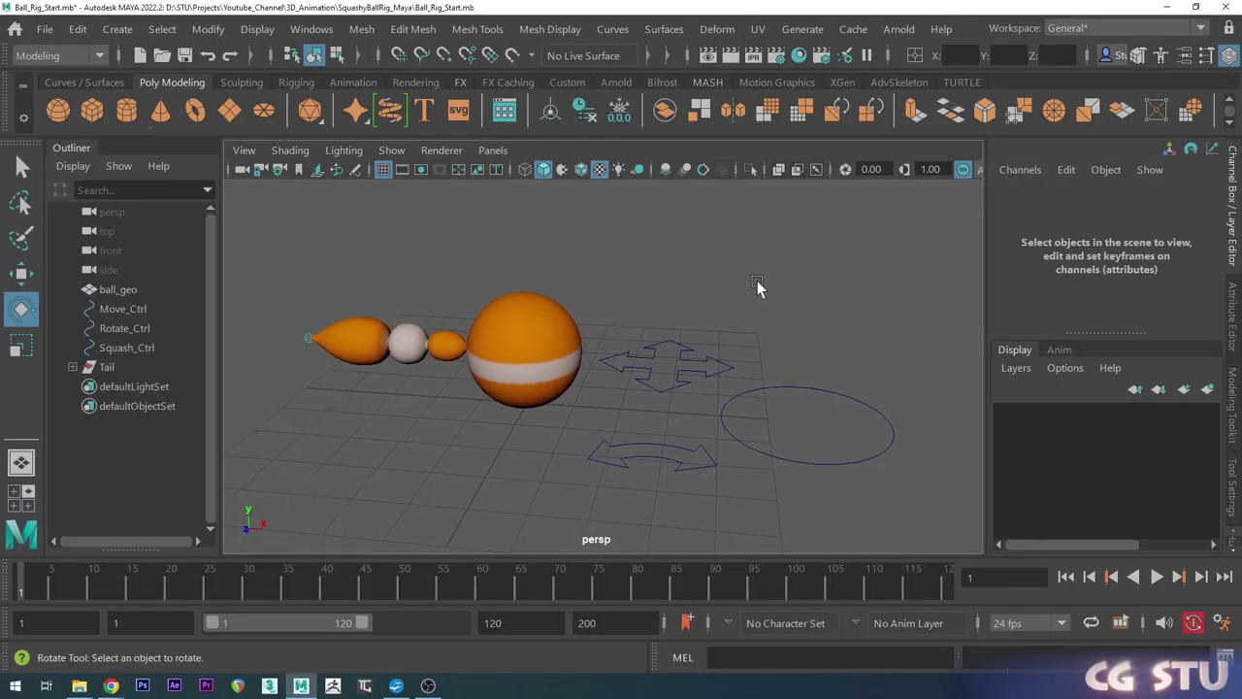
Examine the ball, the control curves and the tail's joints in shaded and wireframe display.
left_click_drag(345, 250, 515, 392)
left_click(671, 299)
left_click(524, 337)
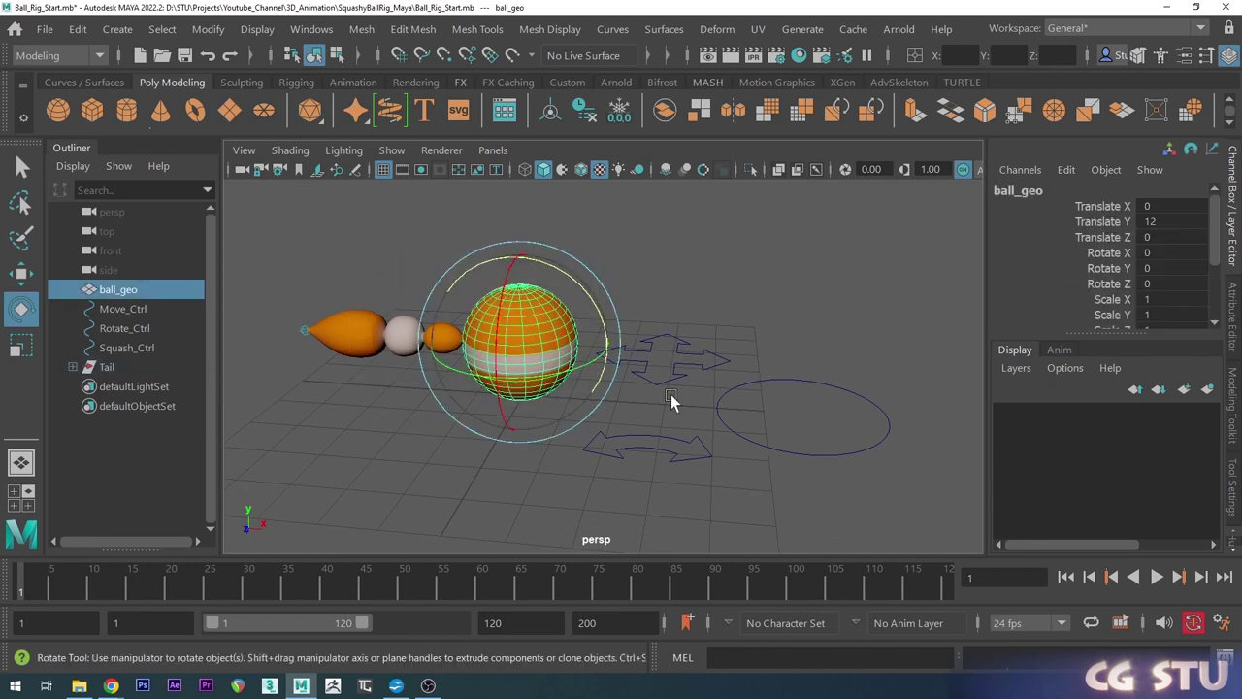
scroll(673, 394, "up", 2)
middle_click_drag(675, 393, 689, 395, "alt")
left_click_drag(649, 288, 841, 480)
scroll(490, 381, "up", 3)
middle_click_drag(490, 382, 737, 412, "alt")
left_click_drag(736, 412, 592, 330, "alt")
left_click(524, 170)
scroll(497, 353, "up", 2)
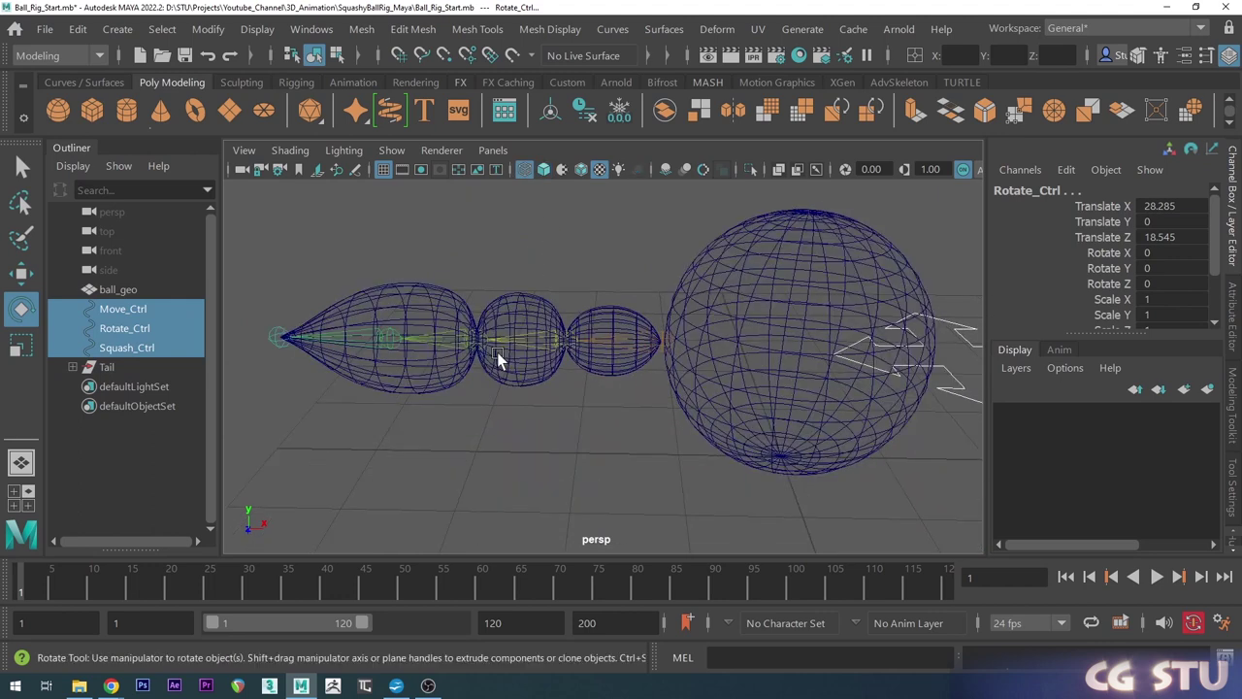
middle_click_drag(497, 352, 526, 358, "alt")
left_click(540, 280)
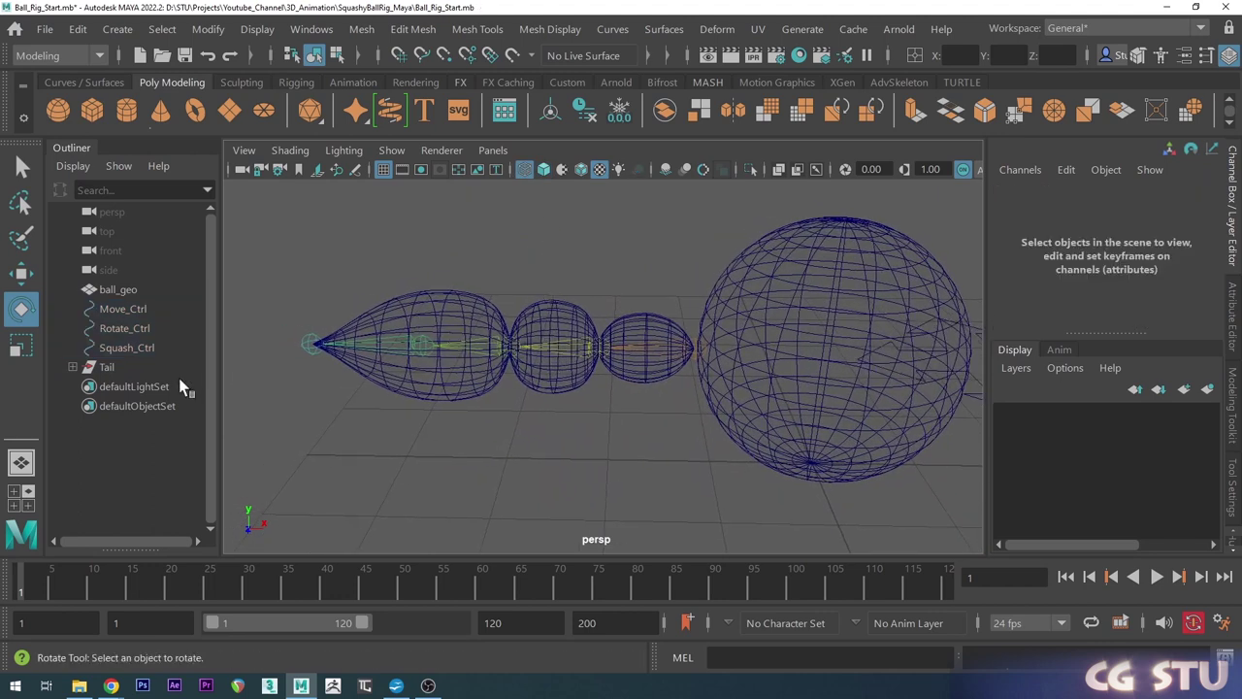
Expand the Tail group, try rotating joints tail_02_bn to tail_04_bn together, and undo the rotation.
left_click(72, 367, "shift")
left_click_drag(143, 425, 167, 463)
left_click_drag(464, 275, 545, 330)
key("ctrl+z")
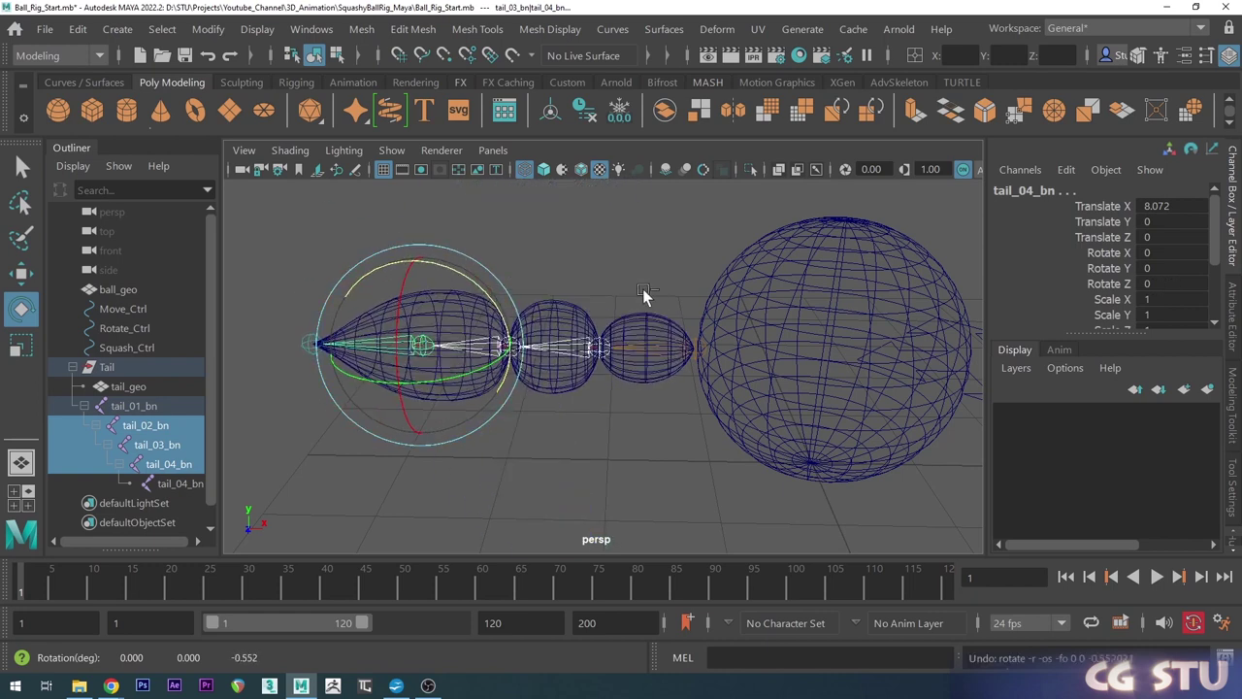
Return the viewport to shaded display, collapse the Tail group in the Outliner and hide it.
scroll(717, 347, "down", 2)
mouse_move(717, 346)
middle_mouse_down("alt")
mouse_move(692, 343)
mouse_move(649, 372)
middle_mouse_up("alt")
left_click(542, 172)
scroll(728, 372, "down", 2)
left_click(735, 279)
left_click(73, 369)
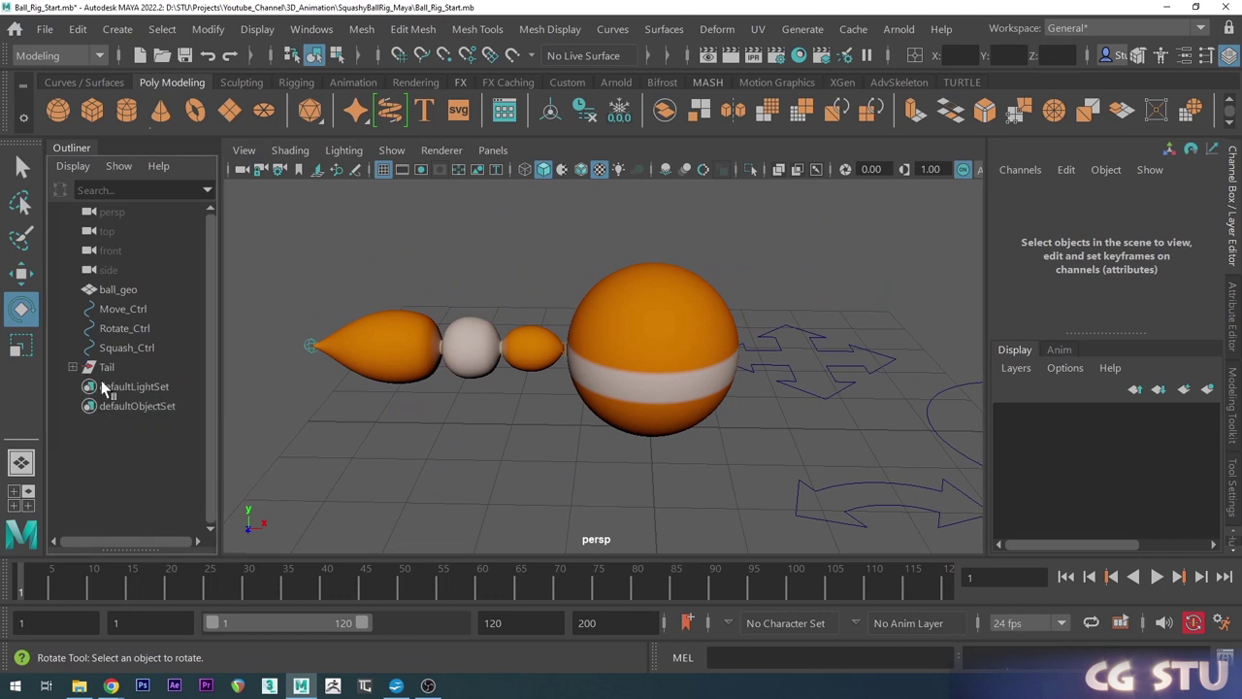
left_click(106, 367)
key("ctrl+h")
scroll(672, 357, "down", 2)
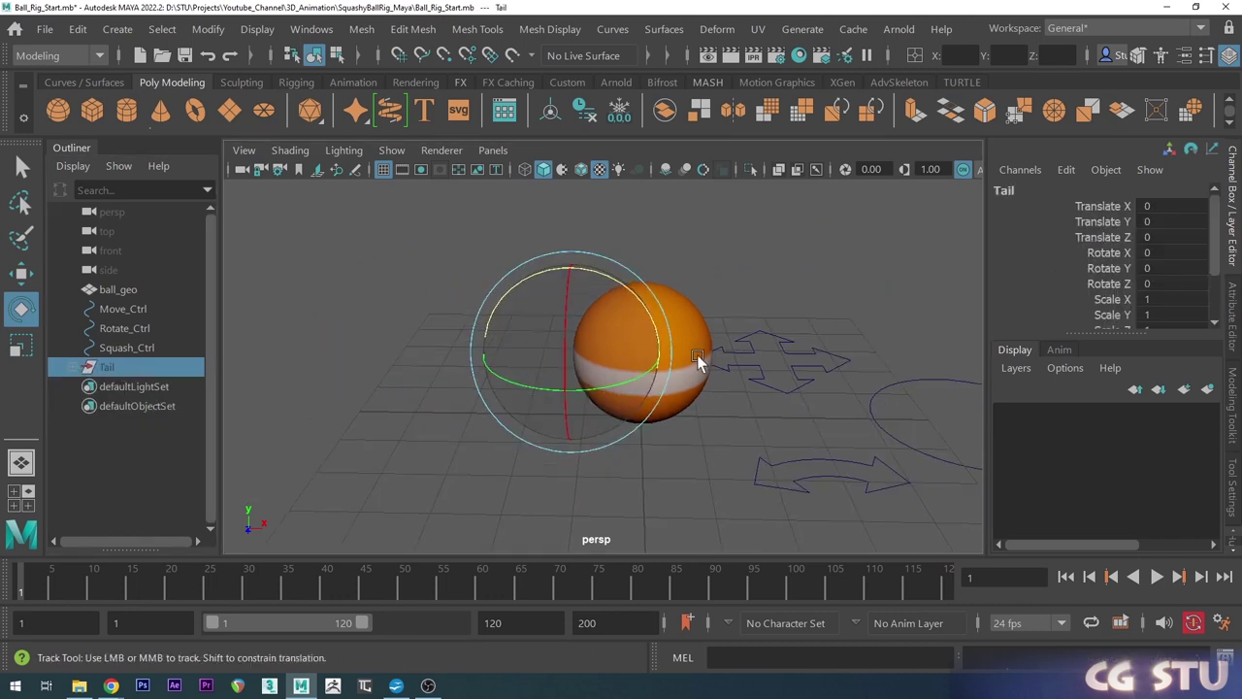
middle_click_drag(697, 354, 572, 359, "alt")
left_click_drag(613, 385, 624, 412, "alt")
left_click(662, 281)
Move Move_Ctrl under the ball, snapping it to the grid origin at 0, 0, 0.
middle_click_drag(685, 385, 650, 390, "alt")
mouse_move(650, 390)
left_mouse_down("alt")
mouse_move(696, 373)
mouse_move(656, 387)
left_mouse_up("alt")
middle_click_drag(653, 389, 660, 385, "alt")
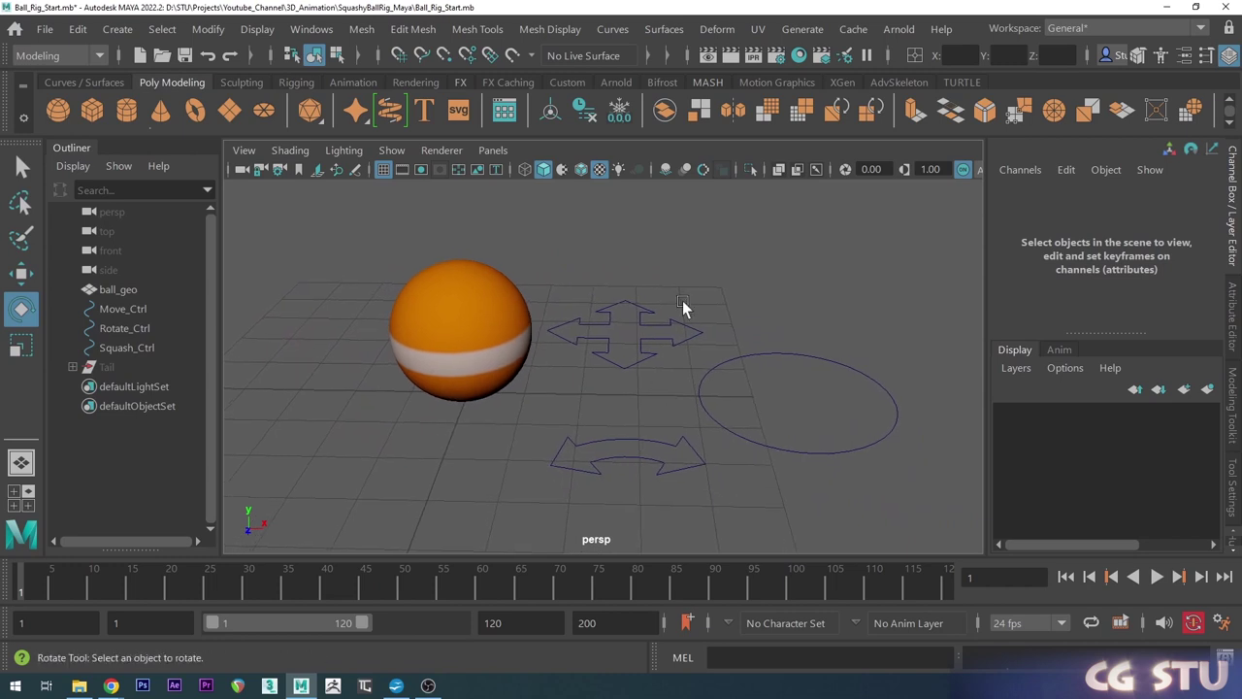
left_click_drag(630, 319, 630, 319)
middle_click_drag(627, 325, 652, 318, "alt")
key("w")
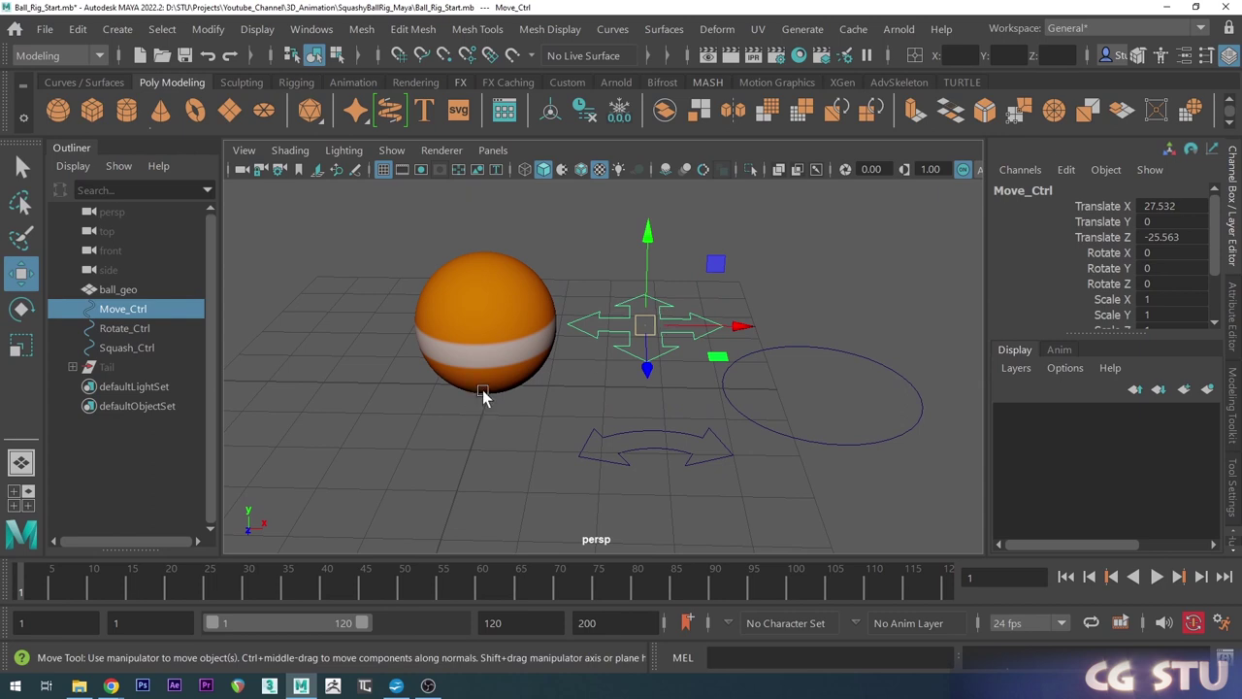
right_click_drag(483, 393, 649, 379, "alt")
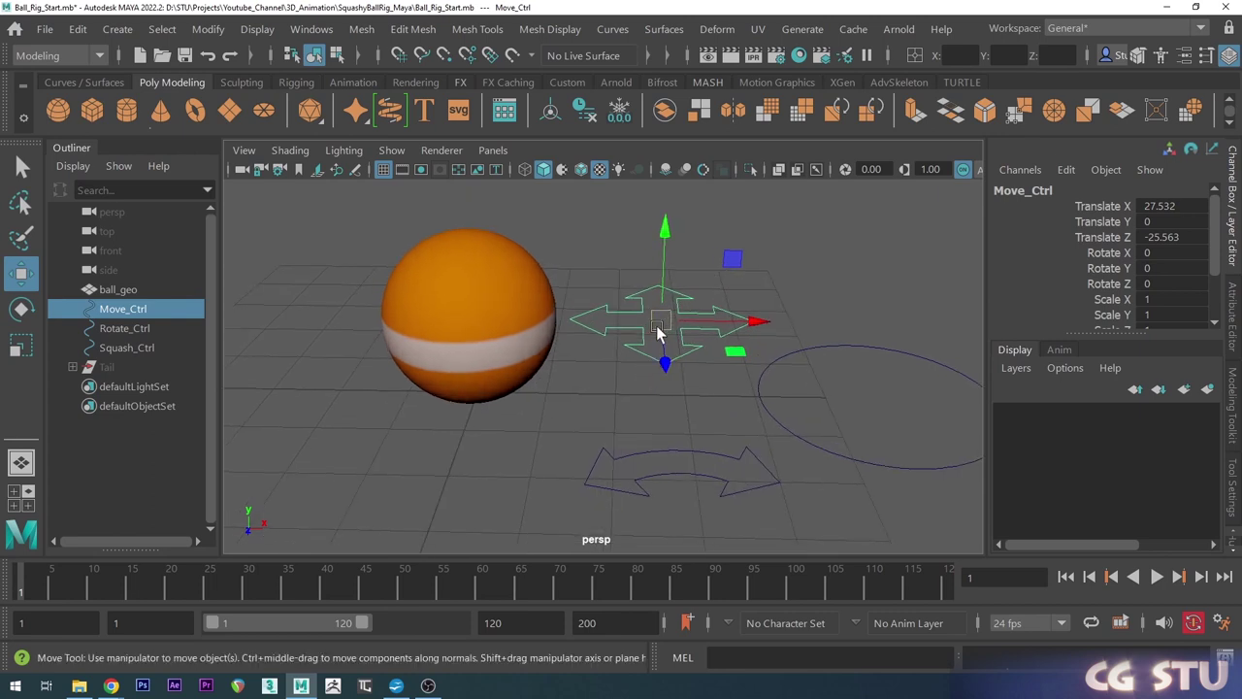
middle_click_drag(732, 353, 681, 392)
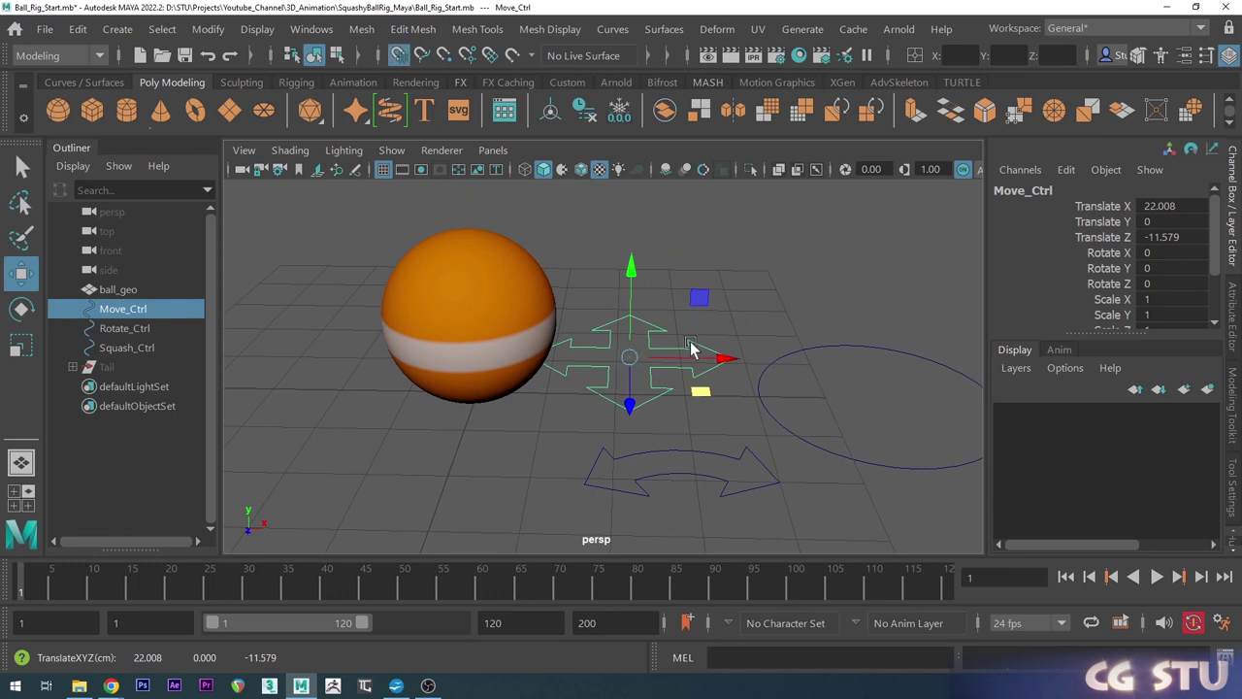
left_click_drag(702, 350, 574, 376)
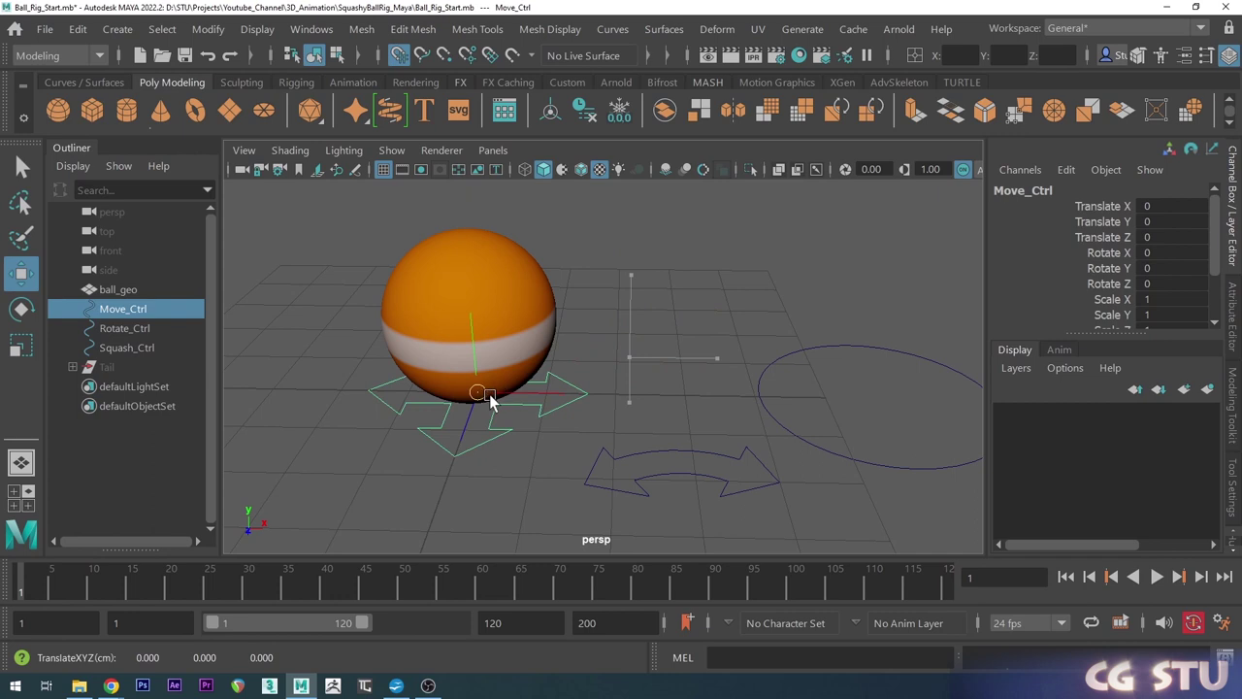
Move Squash_Ctrl beside the ball at about X 21.3 and Y 13.4.
left_click_drag(666, 291, 741, 401, "alt")
middle_click_drag(743, 398, 751, 401, "alt")
left_click_drag(874, 337, 687, 300)
left_click_drag(543, 272, 540, 279)
left_click_drag(540, 280, 602, 274)
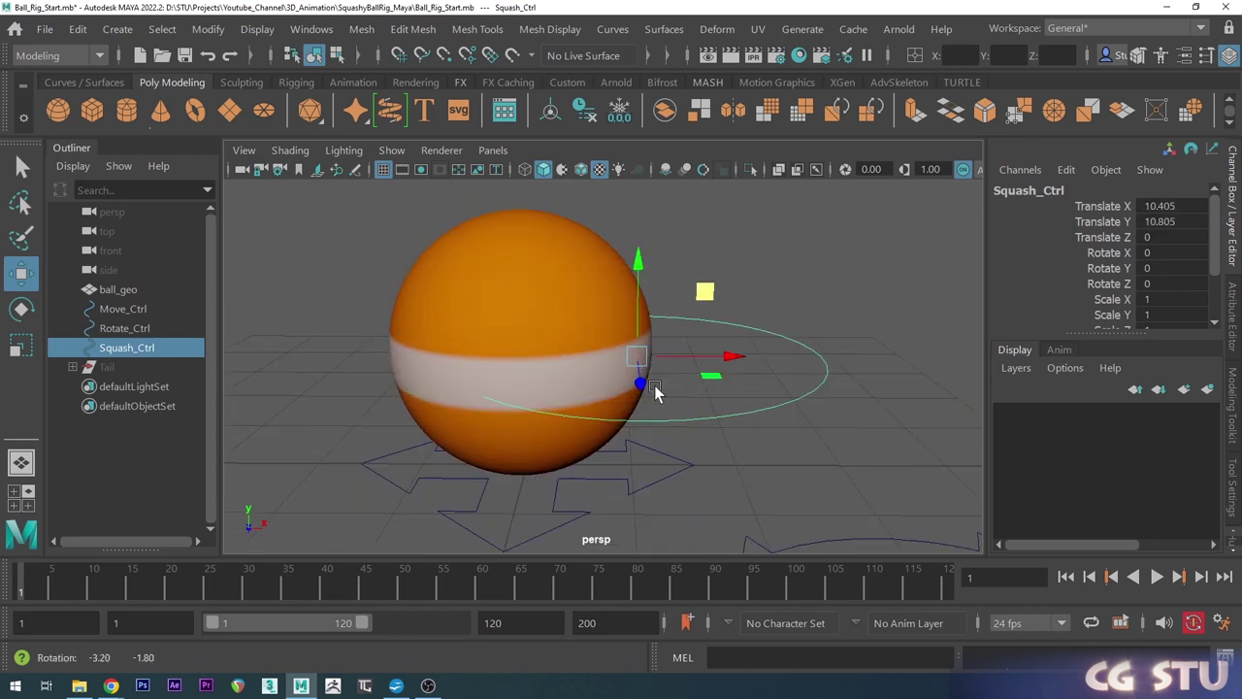
scroll(694, 384, "down", 2)
left_click_drag(696, 383, 689, 386, "alt")
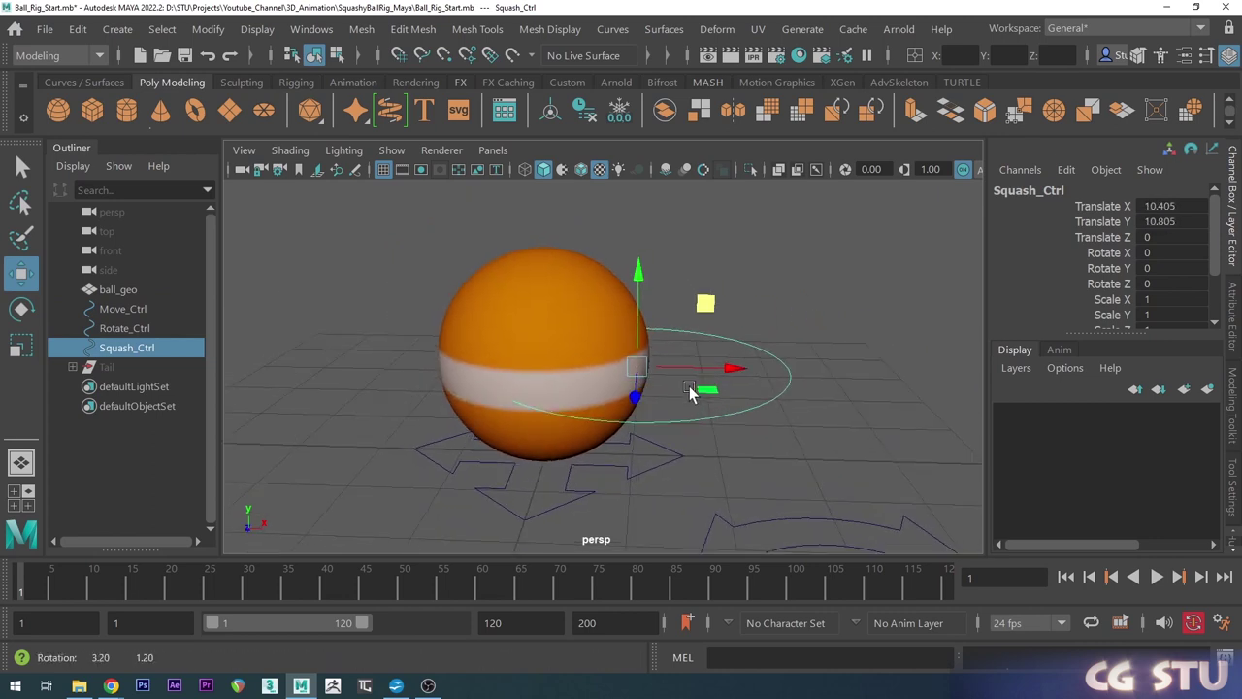
left_click_drag(704, 306, 784, 296)
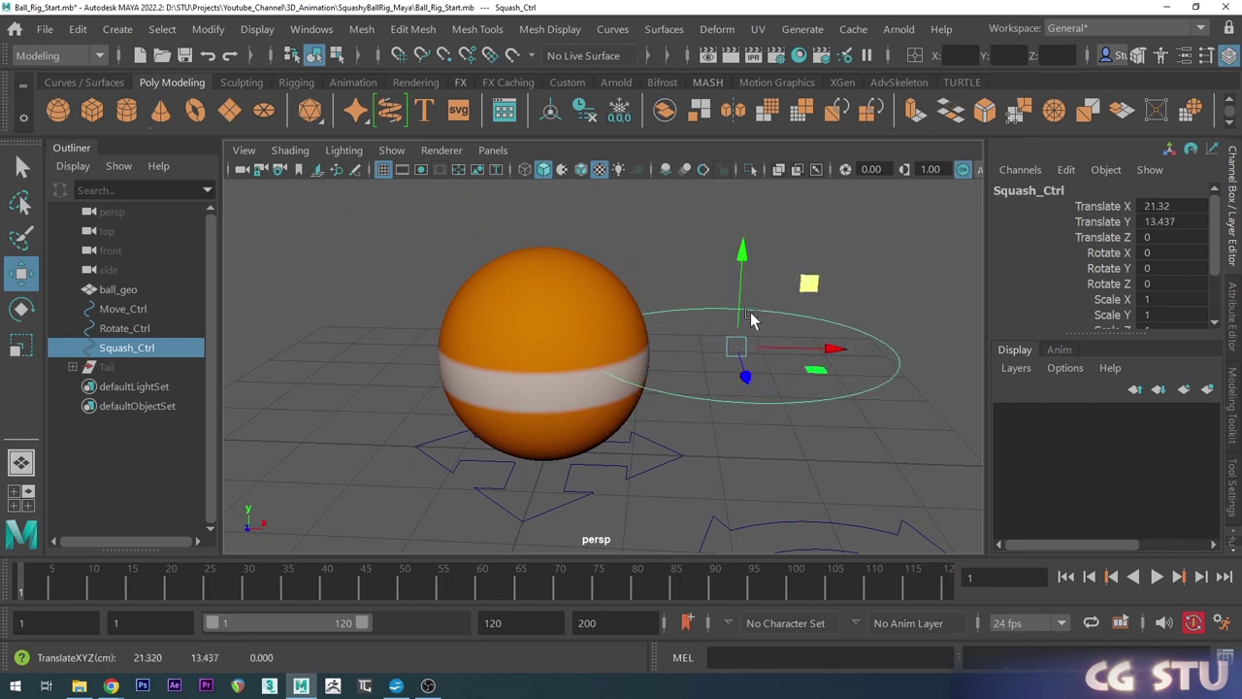
Centre Squash_Ctrl on the ball by matching its translation to ball_geo.
left_click(563, 283, "shift")
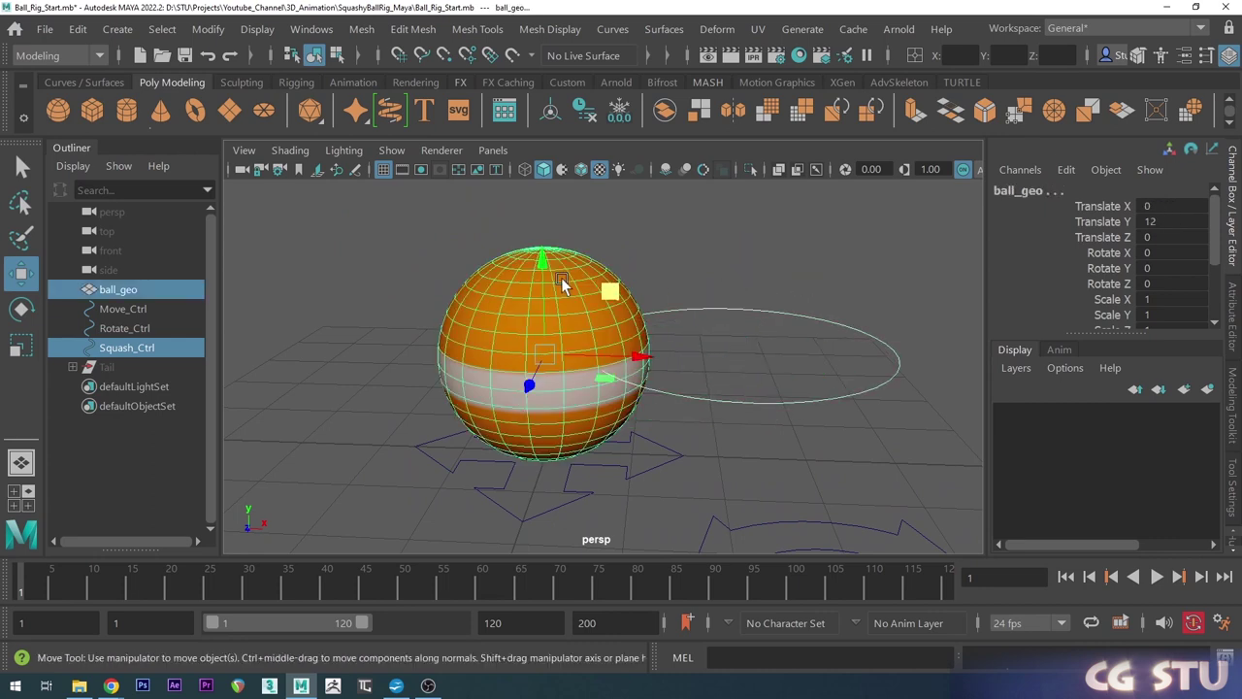
left_click(214, 32)
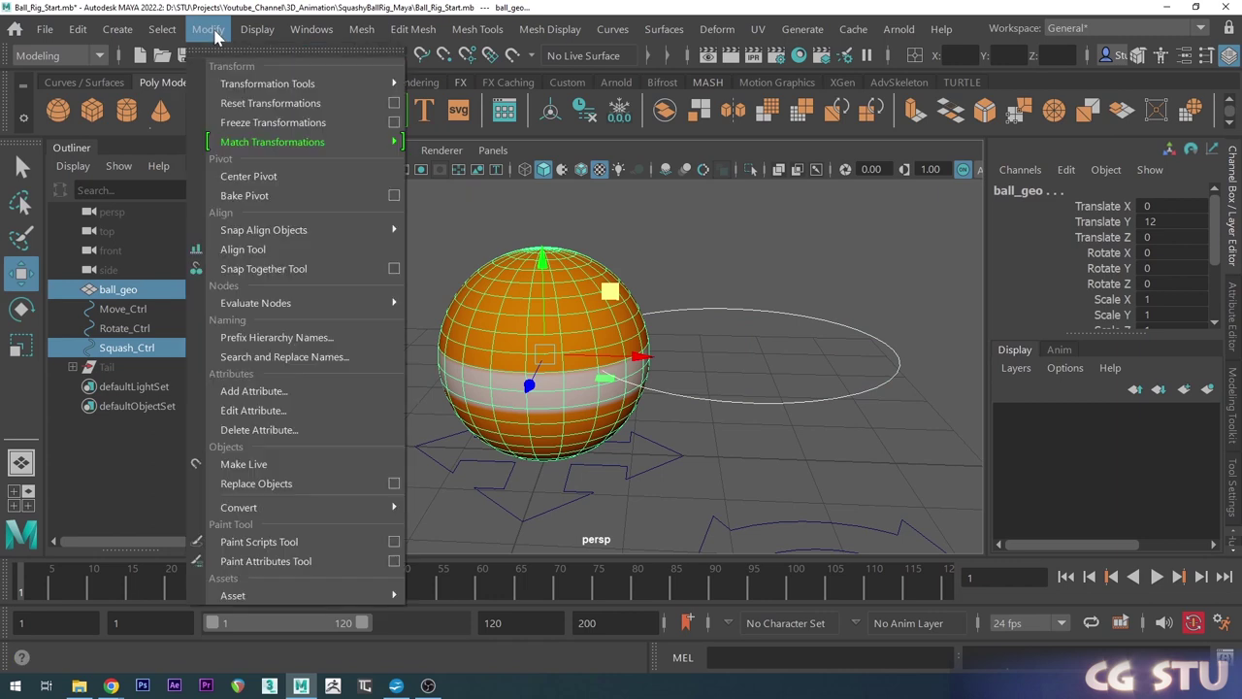
mouse_move(369, 148)
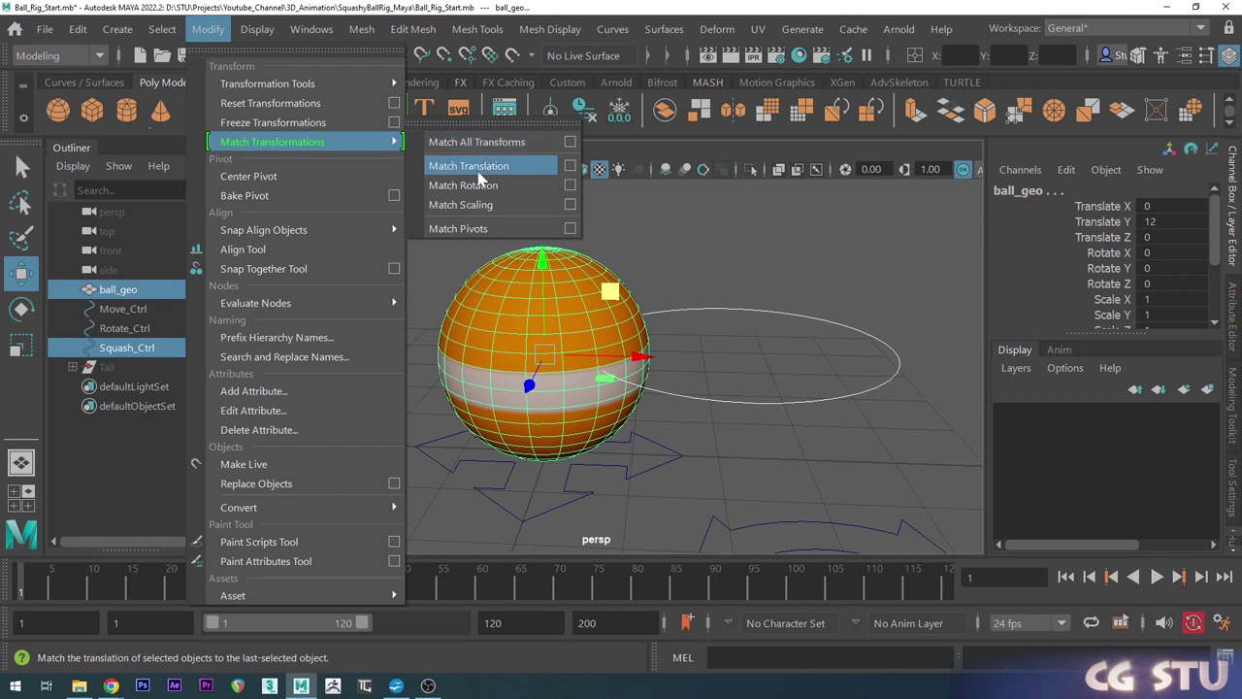
left_click(513, 167)
scroll(568, 379, "up", 2)
left_click(706, 323)
left_click(693, 331)
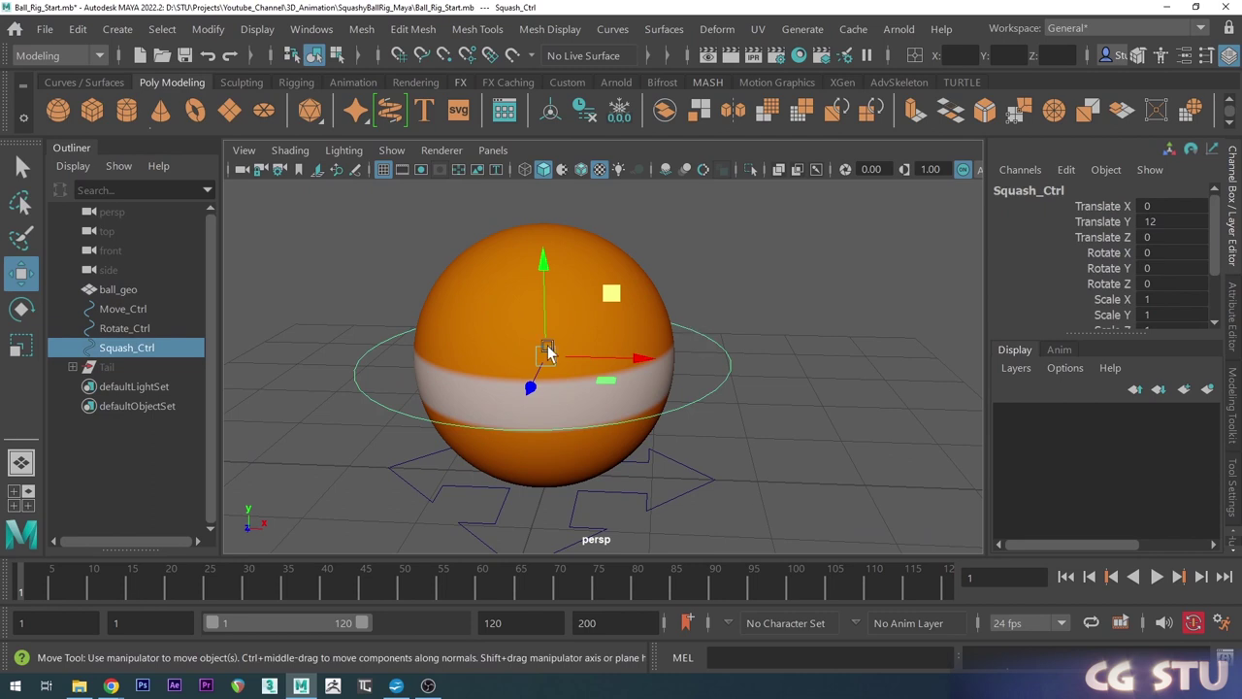
left_click_drag(579, 349, 576, 303, "alt")
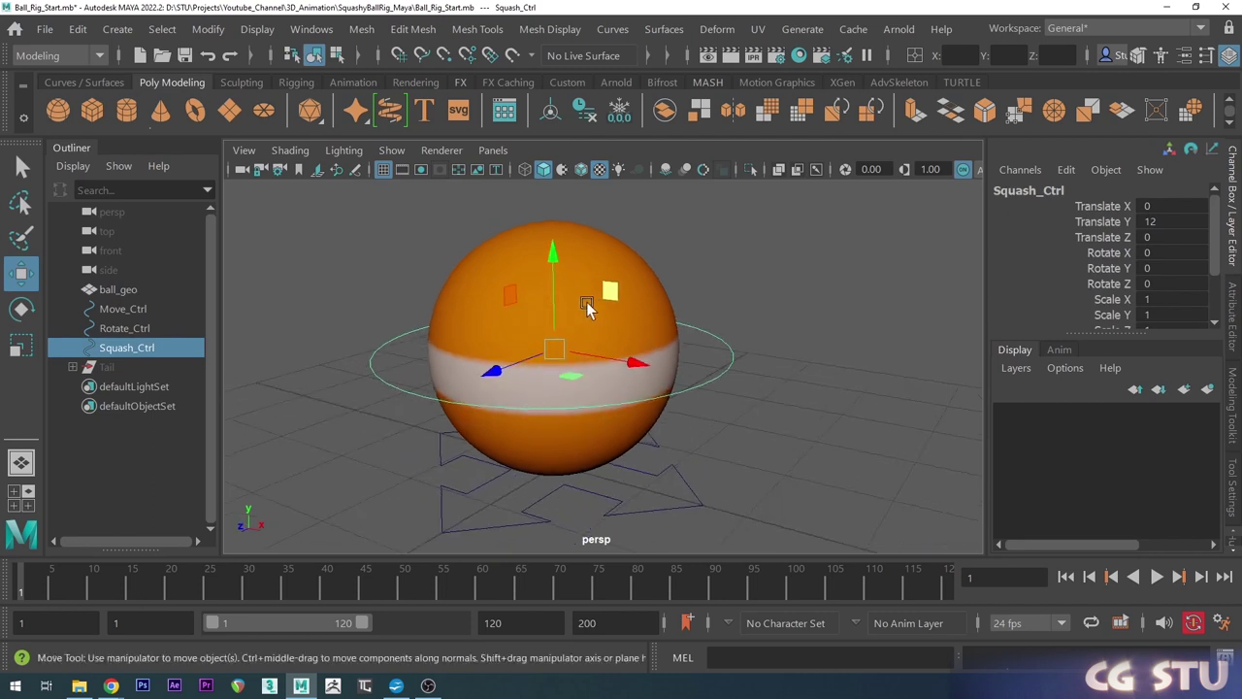
Raise Rotate_Ctrl off the grid and shift it along Z, to about Y 18.4 and Z 9.9.
left_click(598, 240)
scroll(648, 400, "down", 2)
left_click_drag(650, 402, 718, 403, "alt")
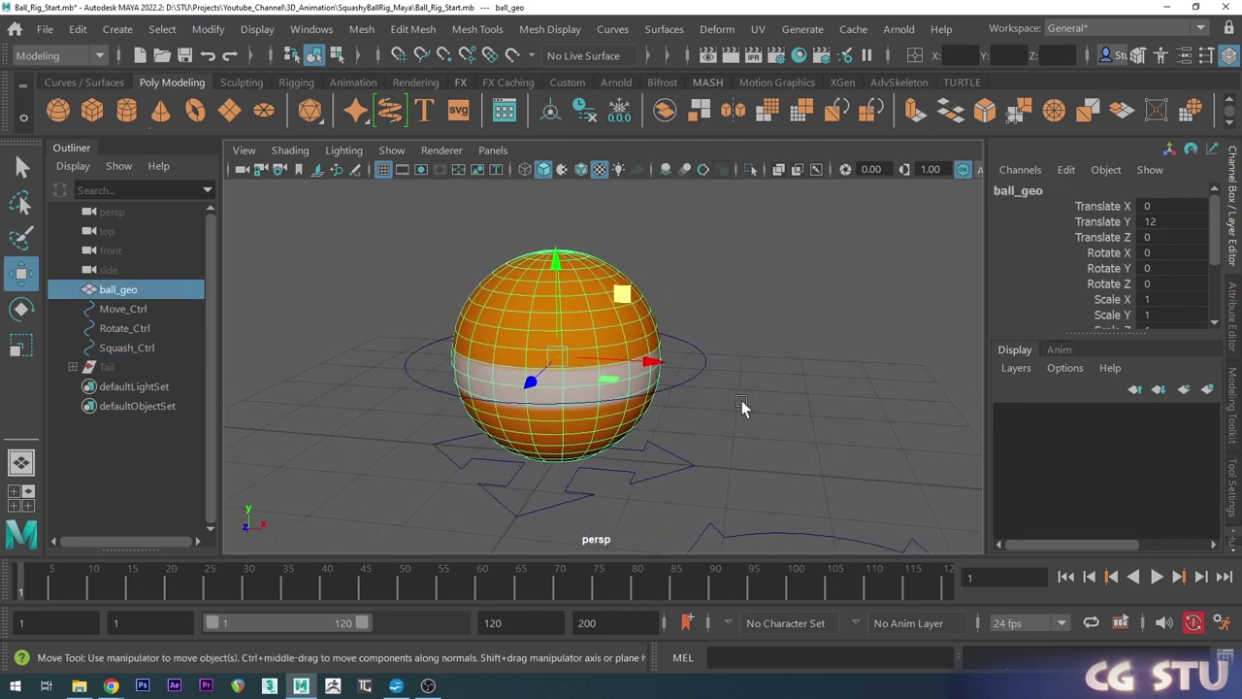
scroll(738, 403, "down", 2)
middle_click_drag(756, 404, 729, 369, "alt")
left_click_drag(730, 373, 716, 424, "alt")
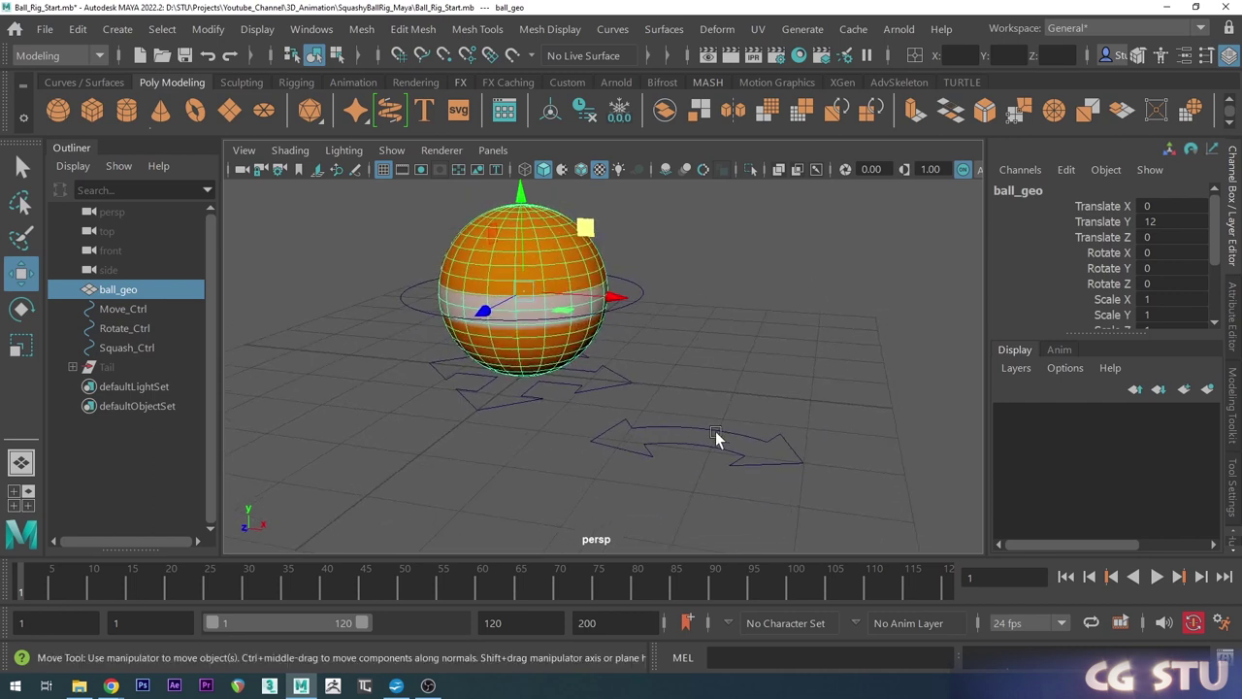
left_click_drag(725, 469, 621, 392)
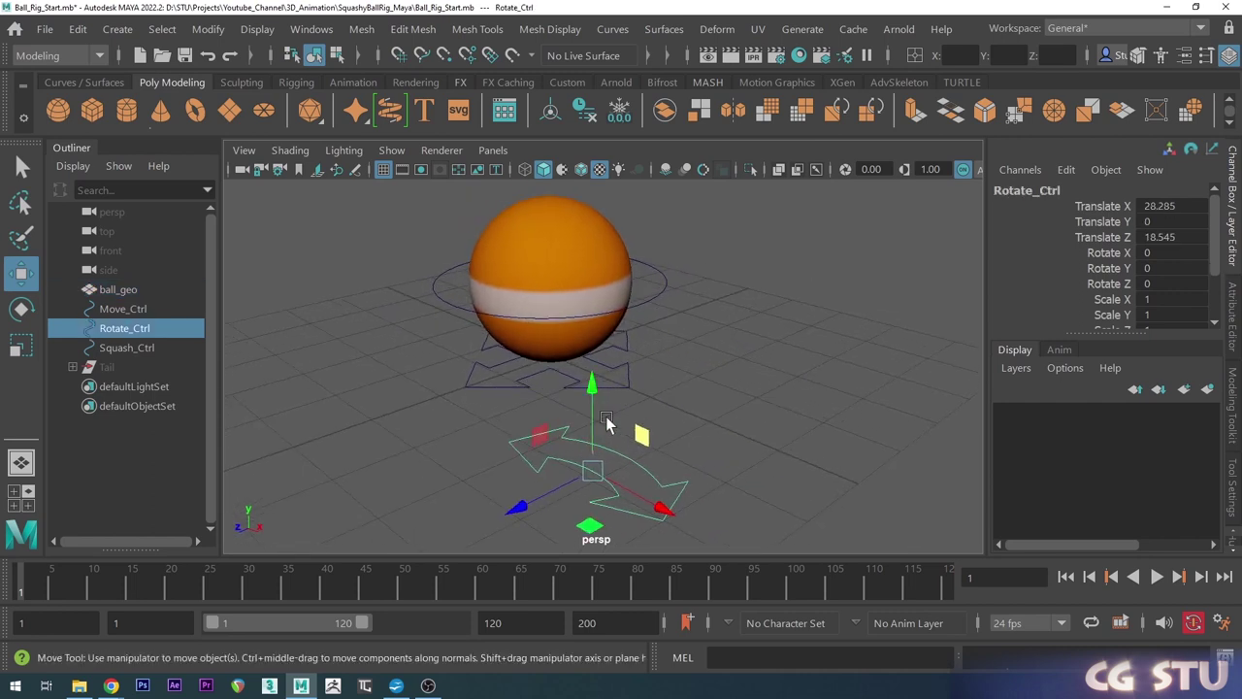
left_click_drag(546, 436, 621, 249)
left_click_drag(637, 324, 677, 328, "alt")
middle_click_drag(677, 328, 712, 384, "alt")
left_click_drag(712, 386, 636, 369, "alt")
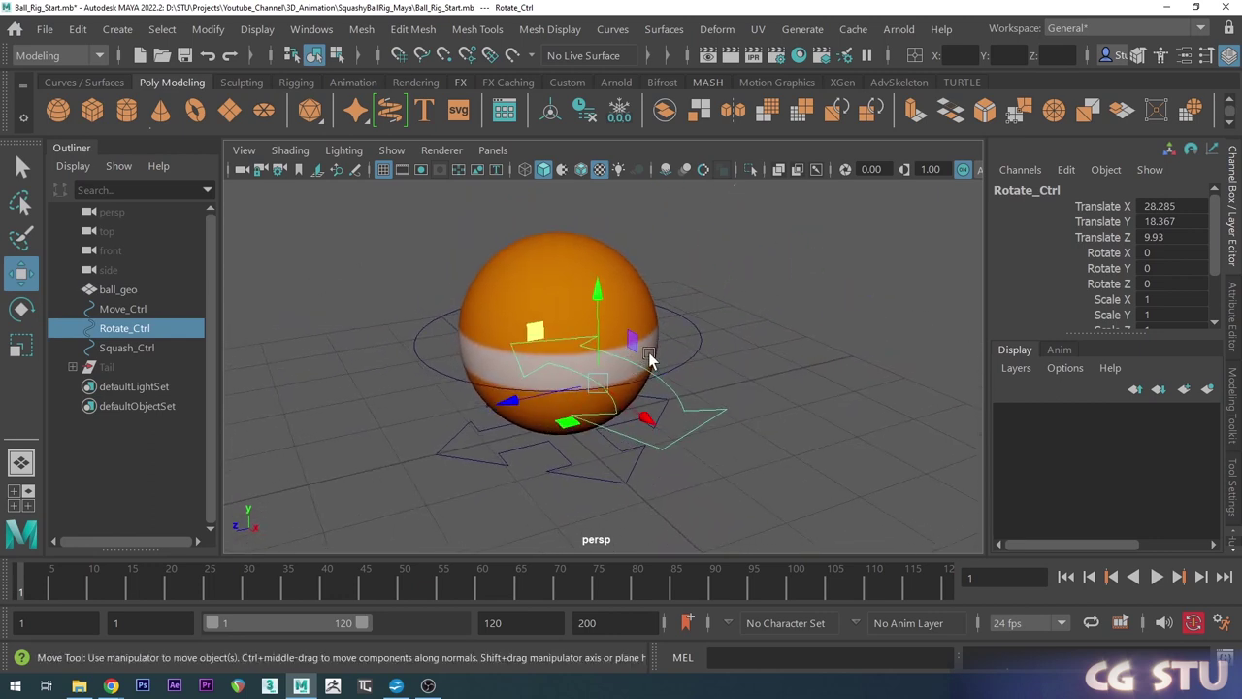
Stand the Rotate_Ctrl arrow upright by rotating it 90 degrees about X.
key("e")
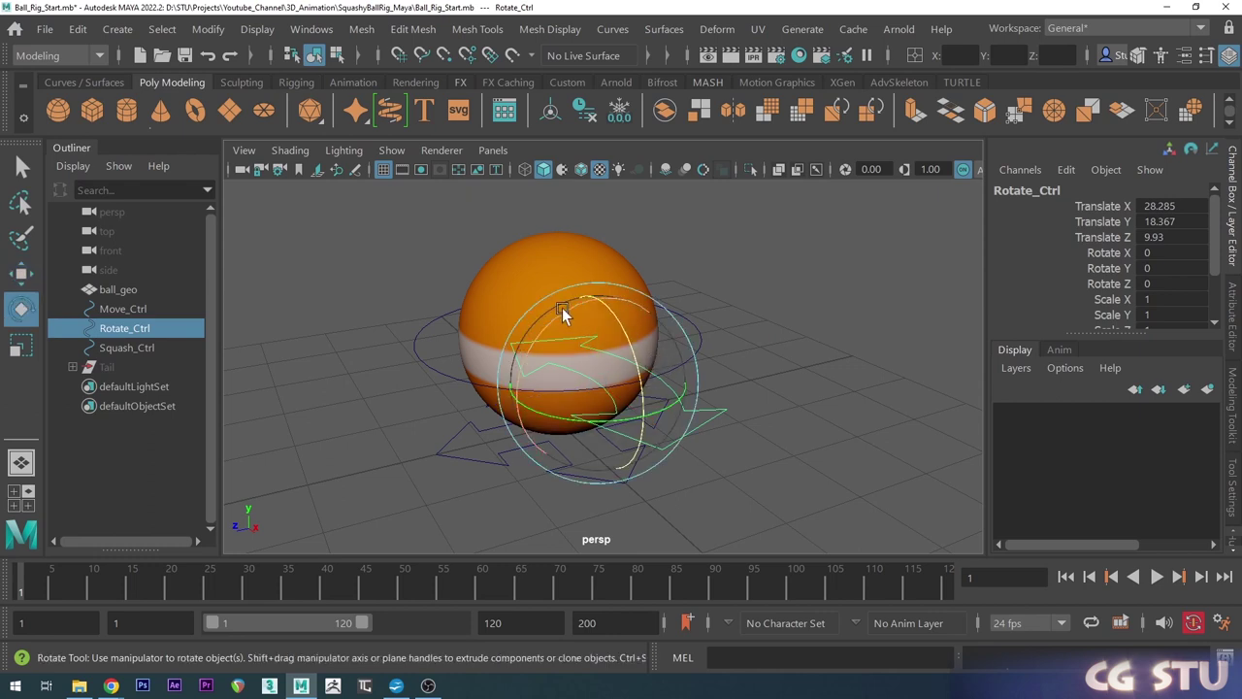
left_click_drag(560, 314, 500, 333)
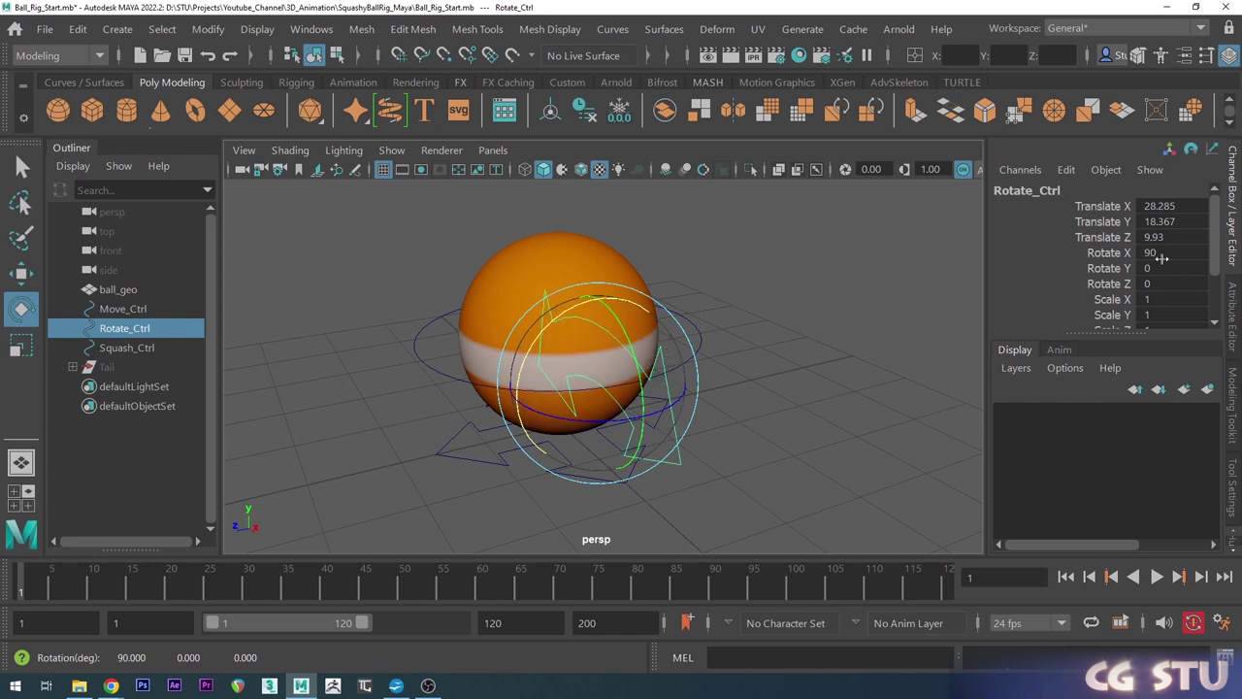
left_click_drag(649, 396, 675, 404, "alt")
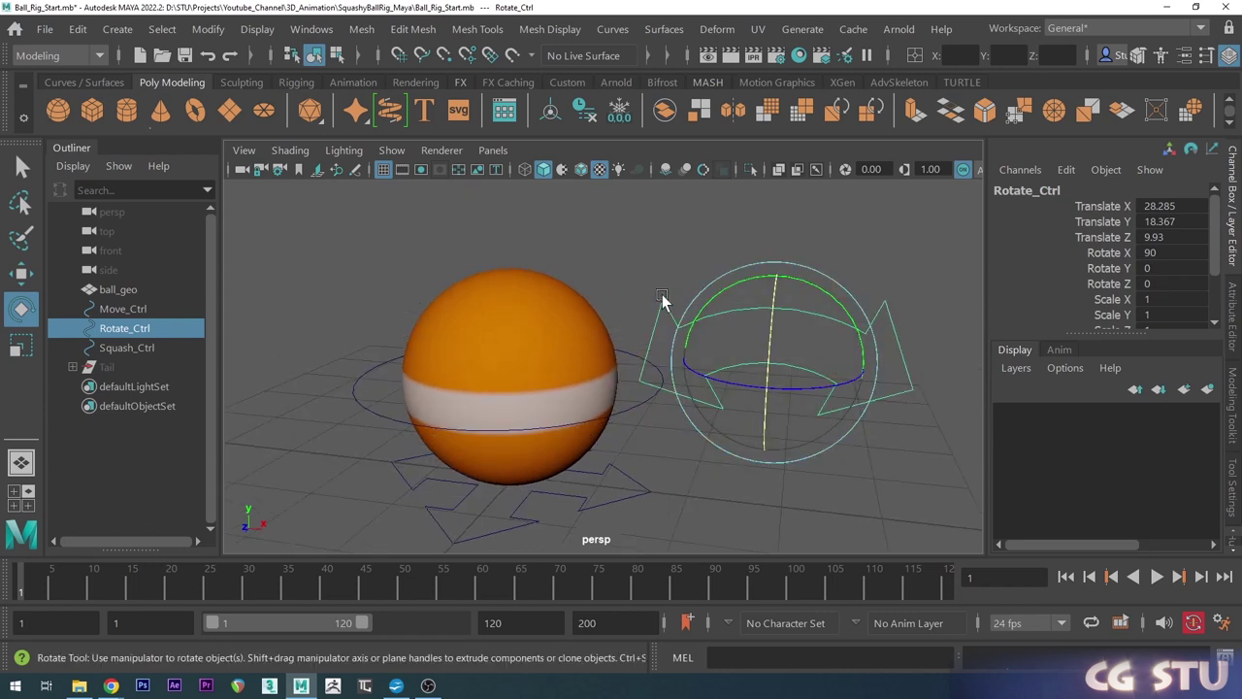
Match Rotate_Ctrl's translation to ball_geo so the arrow is centred on the ball.
left_click(544, 307, "shift")
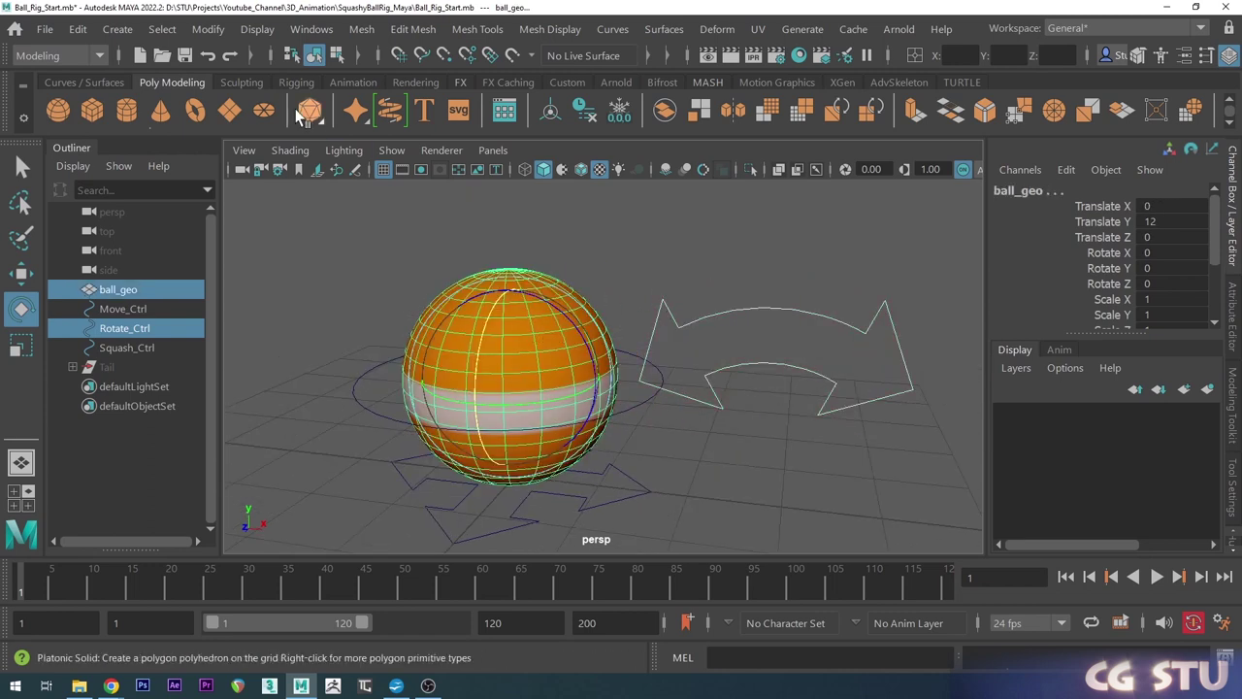
left_click(209, 30)
mouse_move(331, 135)
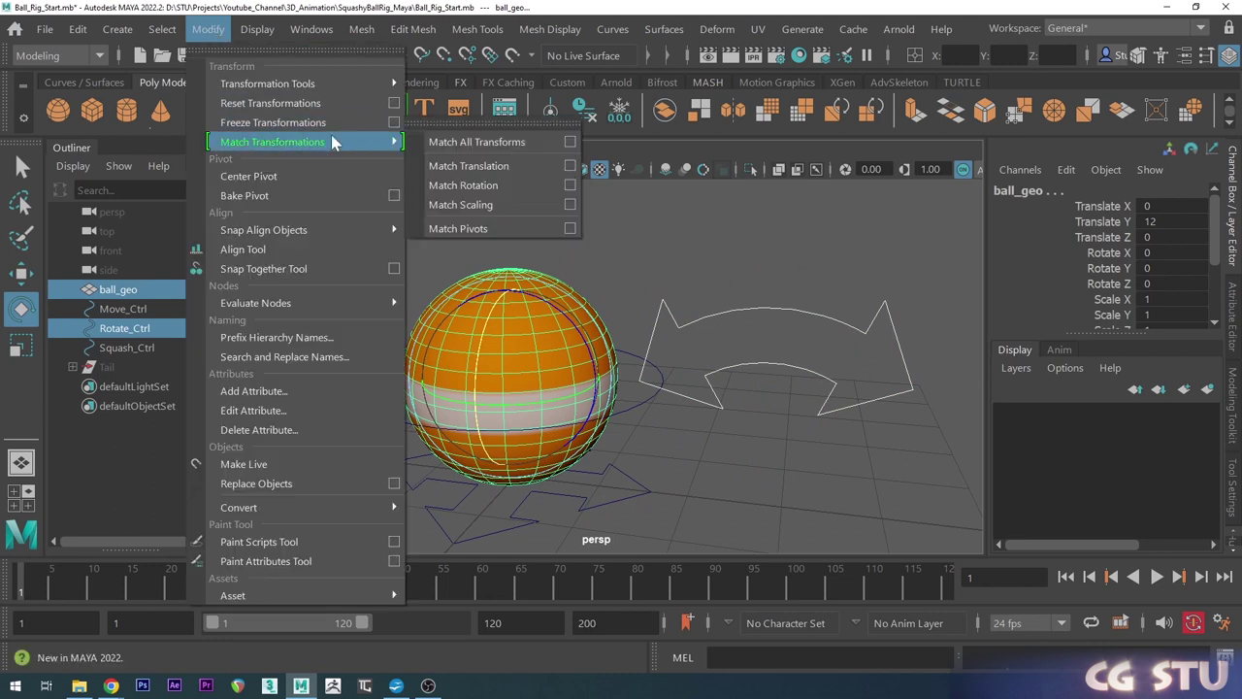
left_click(485, 170)
key("f")
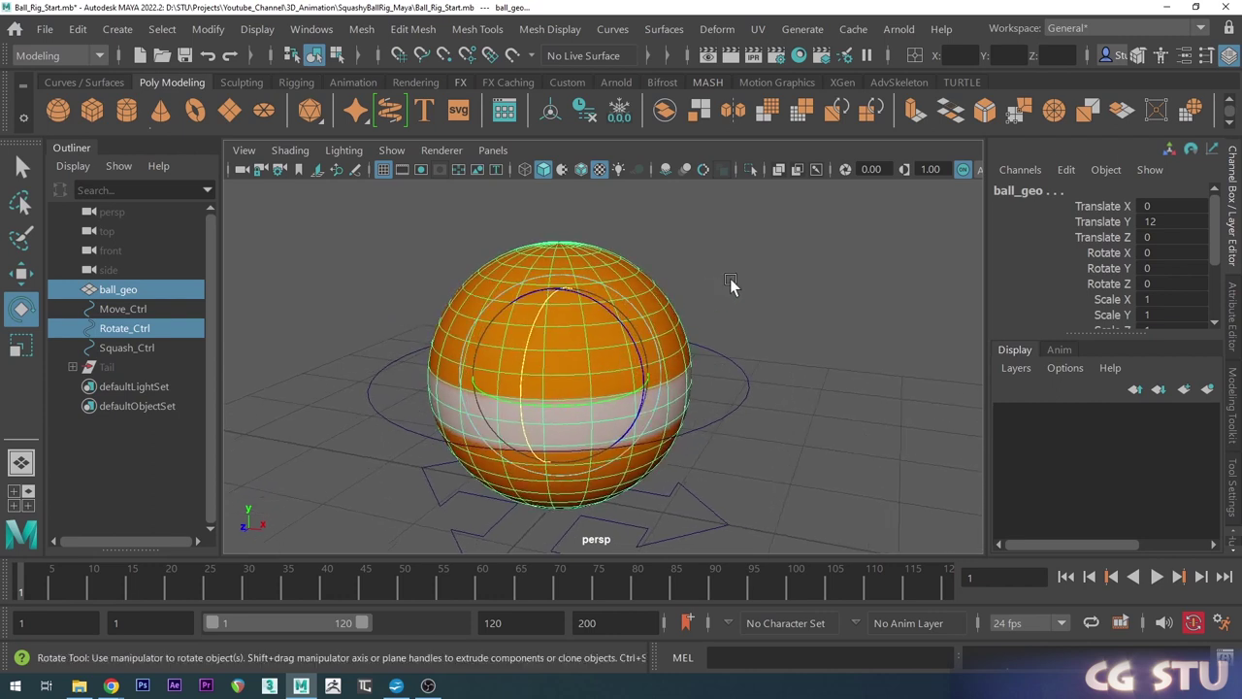
left_click(729, 279)
Switch to wireframe display and raise Rotate_Ctrl vertically above the ball to about Y 28.
left_click(527, 171)
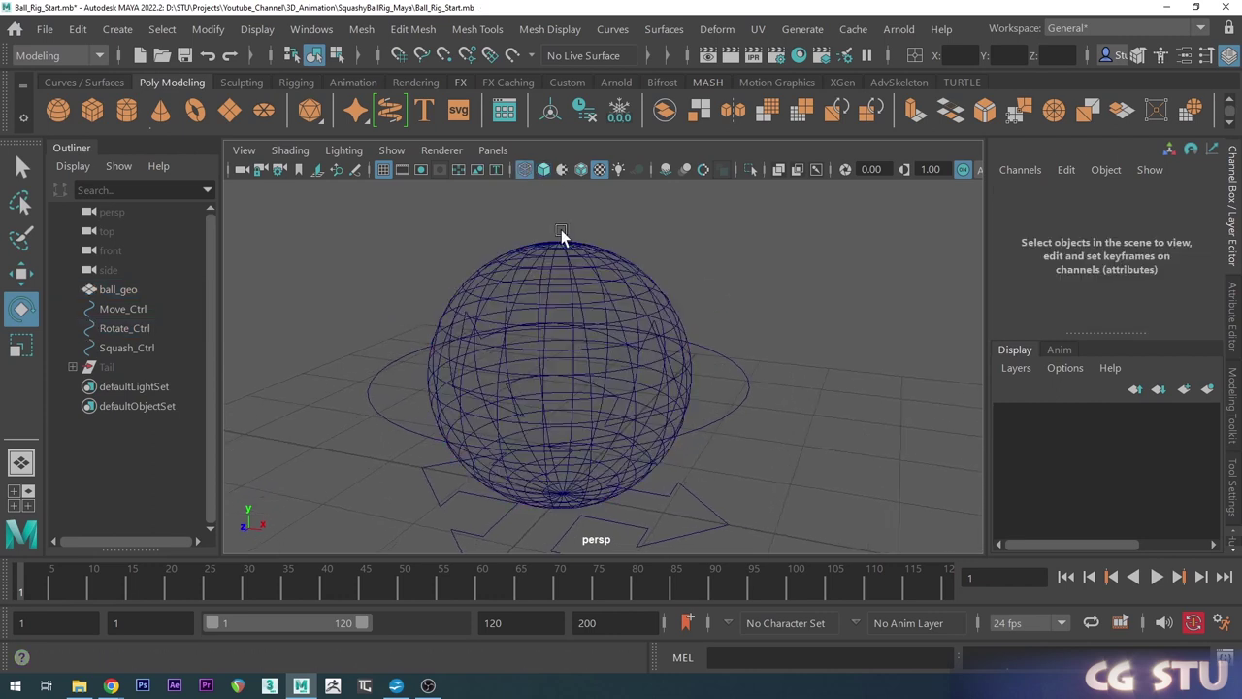
left_click(653, 324)
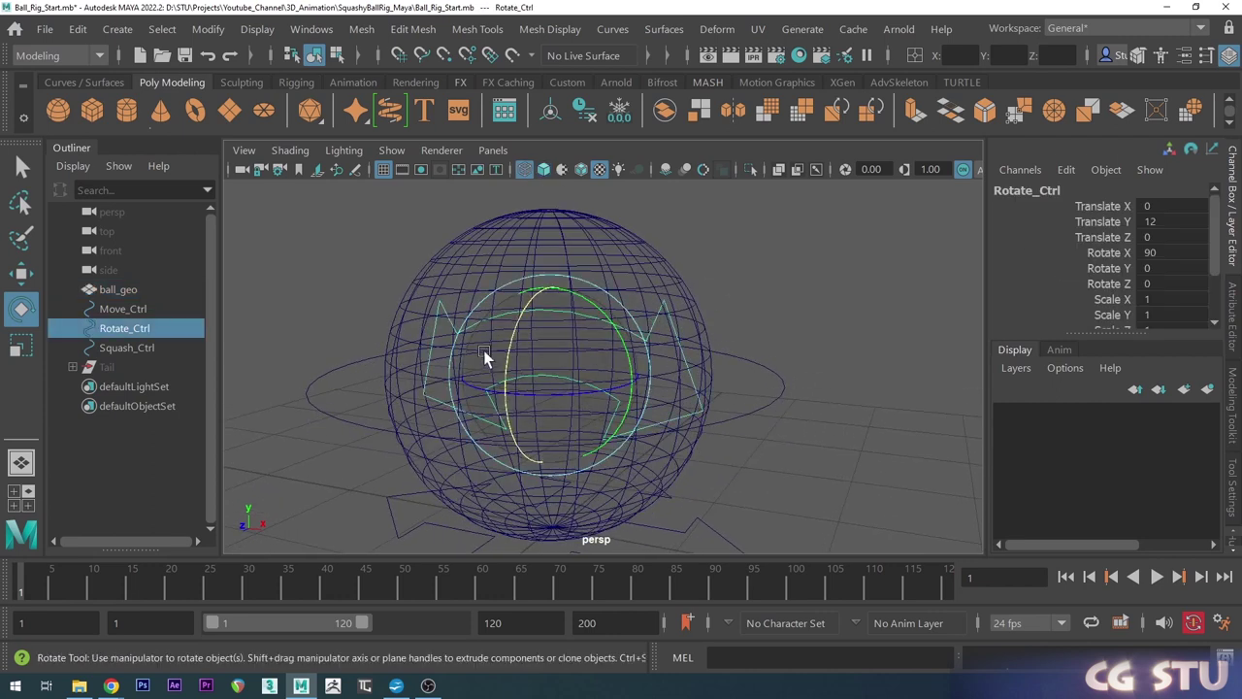
left_click_drag(711, 393, 599, 395, "alt")
scroll(599, 395, "down", 3)
right_click_drag(600, 403, 622, 395, "alt")
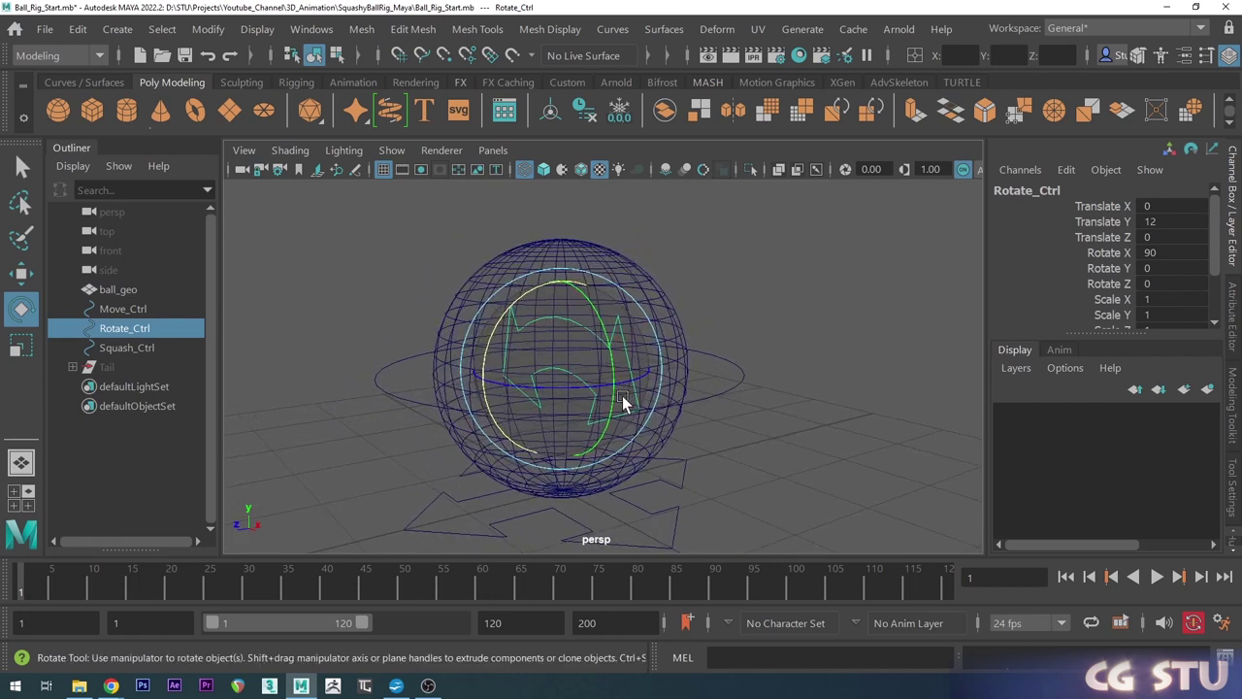
key("w")
left_click_drag(633, 353, 565, 346, "alt")
right_click_drag(564, 347, 612, 390, "alt")
left_click_drag(612, 390, 676, 364, "alt")
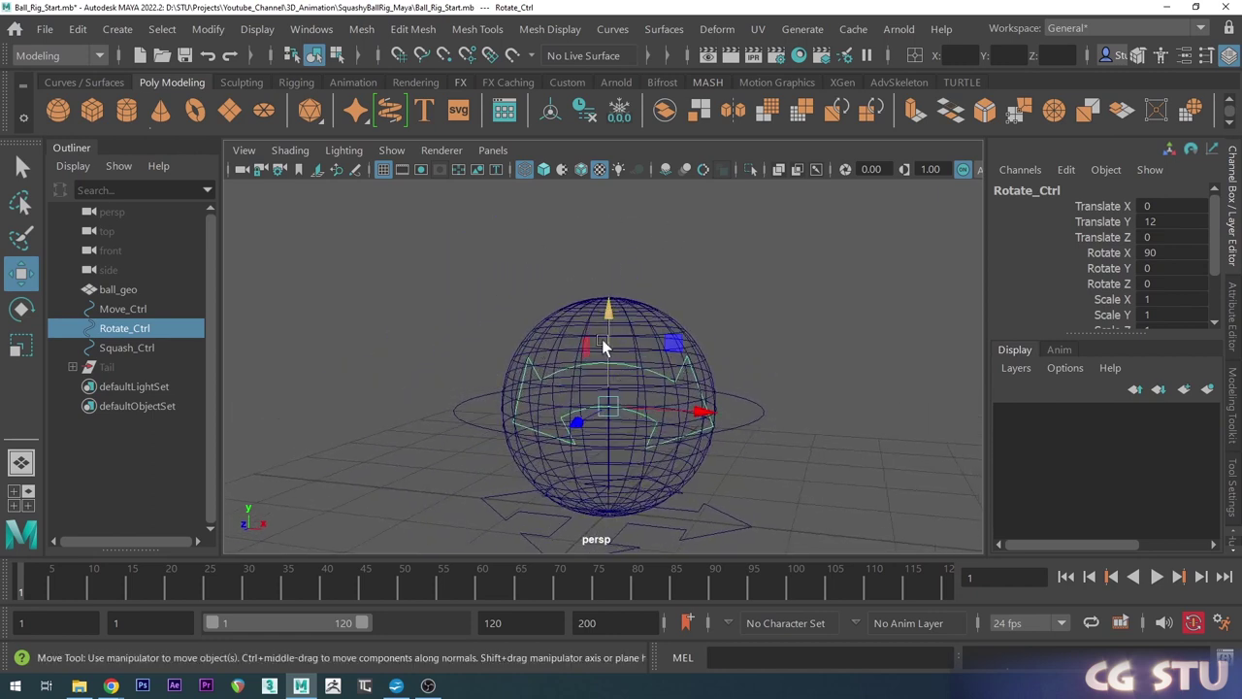
left_click_drag(610, 343, 606, 193)
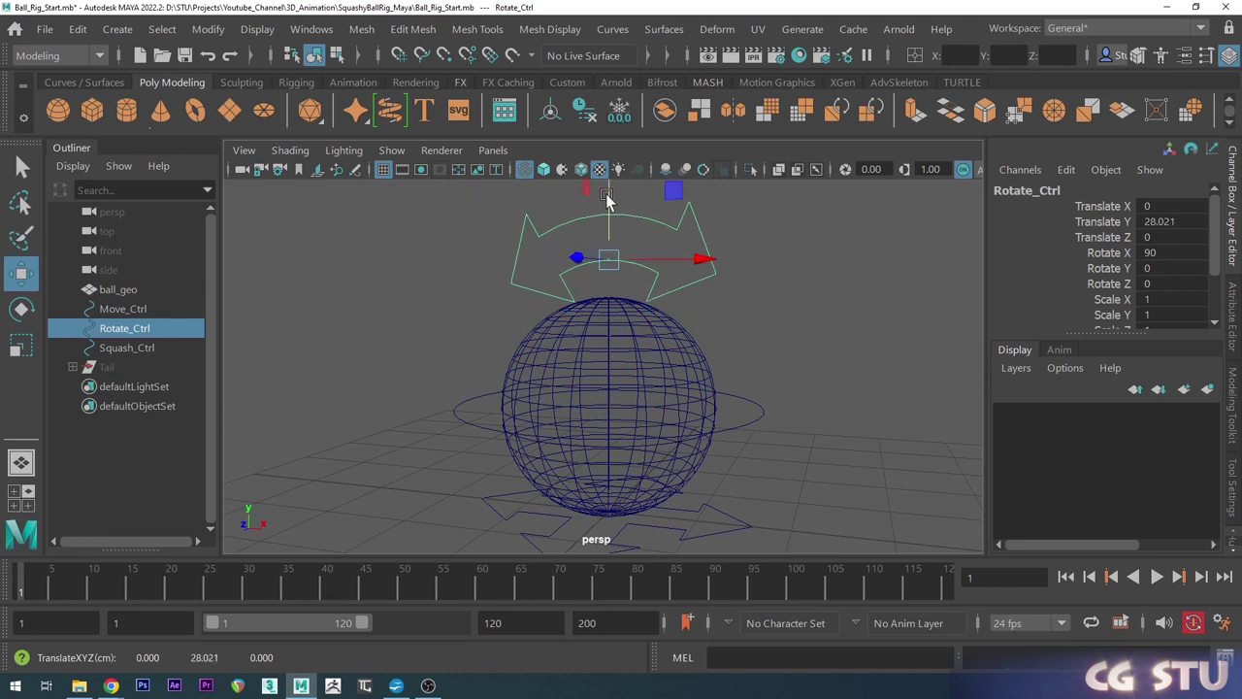
middle_click_drag(718, 305, 728, 333, "alt")
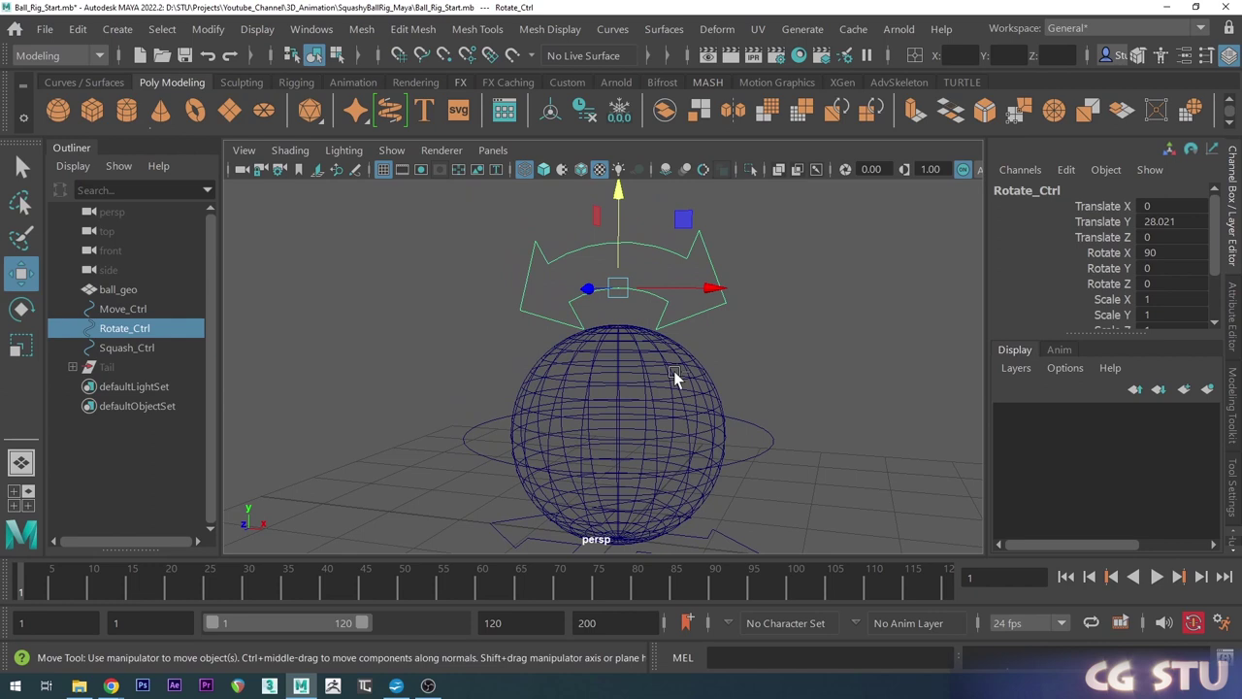
Undo the last upward move of Rotate_Ctrl.
key("ctrl+z")
right_click_drag(671, 426, 693, 392, "alt")
middle_click_drag(693, 390, 679, 360, "alt")
right_click_drag(604, 393, 628, 381, "alt")
left_click_drag(628, 380, 649, 355, "alt")
middle_click_drag(648, 351, 653, 364, "alt")
left_click_drag(617, 380, 641, 371, "alt")
right_click_drag(641, 370, 615, 381, "alt")
left_click_drag(655, 369, 640, 369, "alt")
Select all control vertices of Rotate_Ctrl and raise them above the ball to about Y 29.8, leaving the pivot at the ball's centre.
right_click_drag(730, 212, 732, 255)
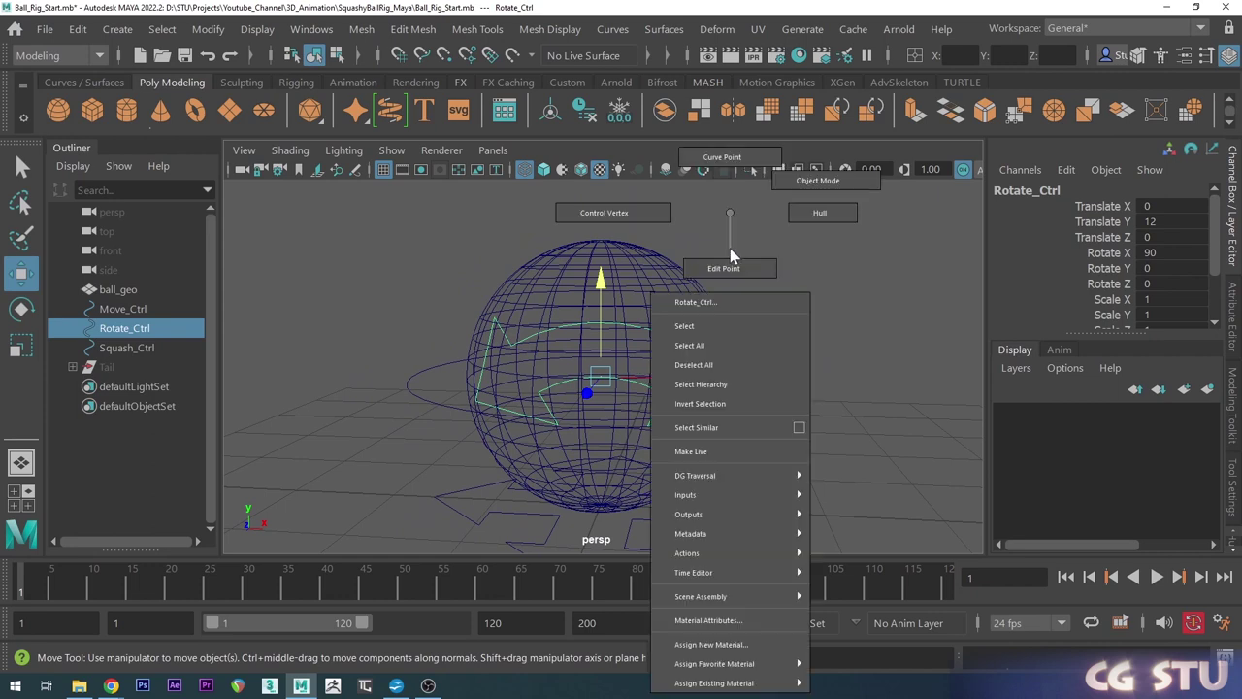
right_click_drag(619, 223, 616, 220)
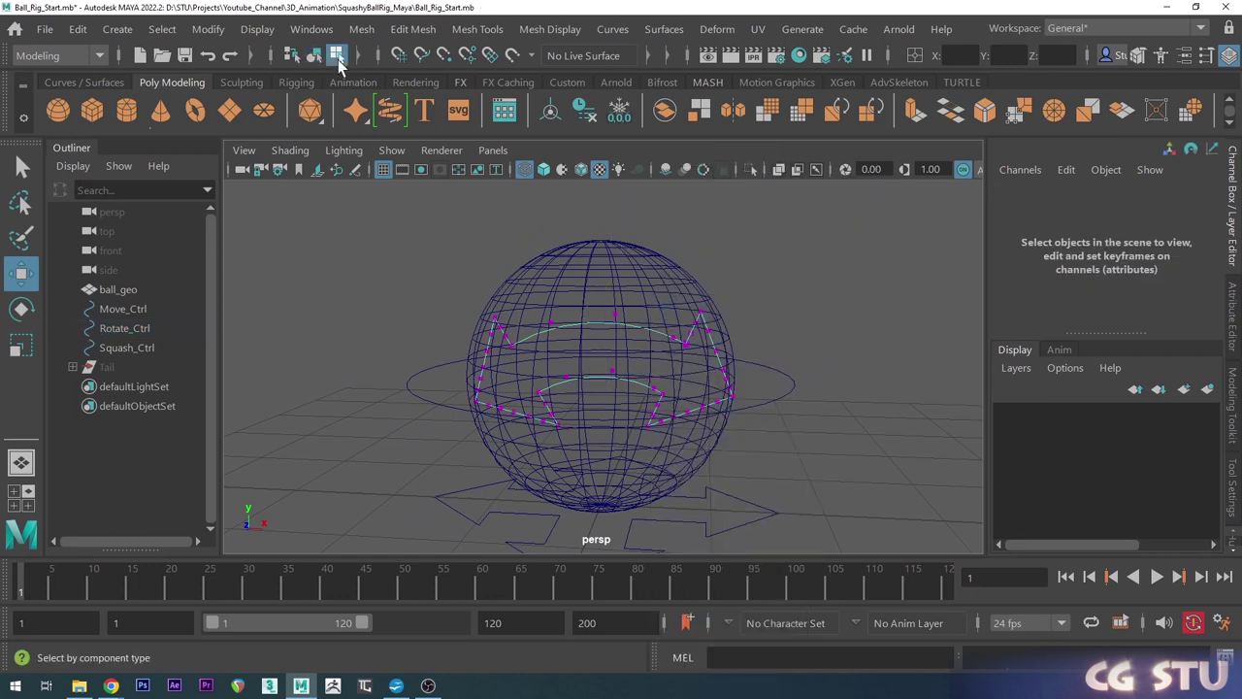
left_click_drag(729, 436, 734, 439)
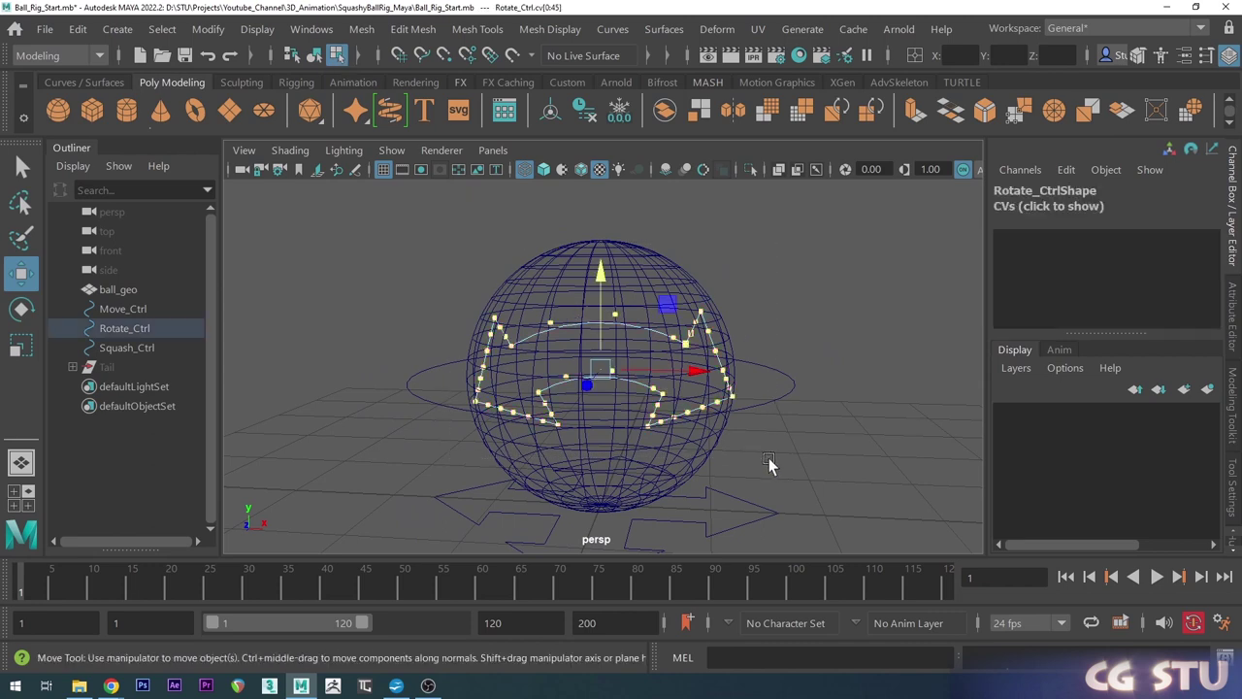
left_click_drag(611, 290, 603, 244)
left_click_drag(602, 105, 601, 89)
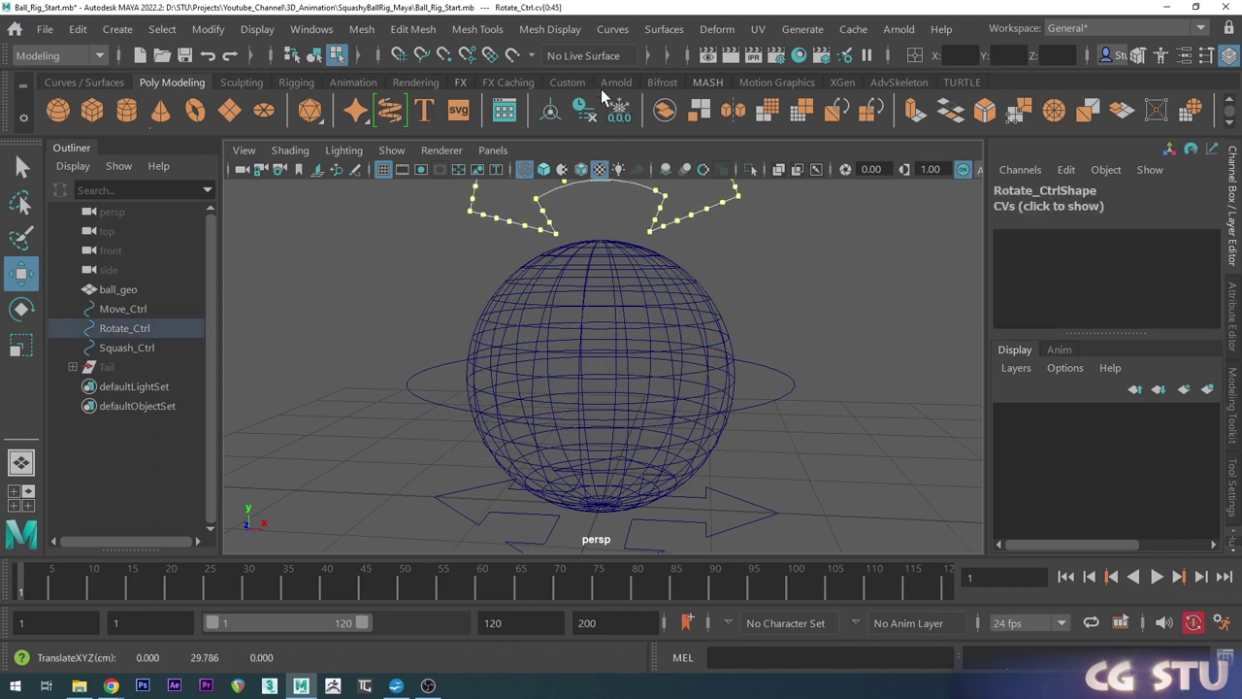
scroll(667, 336, "down", 2)
middle_click_drag(667, 336, 665, 407, "alt")
Return Rotate_Ctrl to object mode, select the whole curve and switch the viewport back to shaded display.
left_click_drag(643, 362, 709, 350, "alt")
right_click_drag(709, 350, 810, 180)
left_click(720, 342)
left_click(662, 262)
middle_click_drag(612, 424, 628, 422, "alt")
left_click_drag(628, 422, 606, 433, "alt")
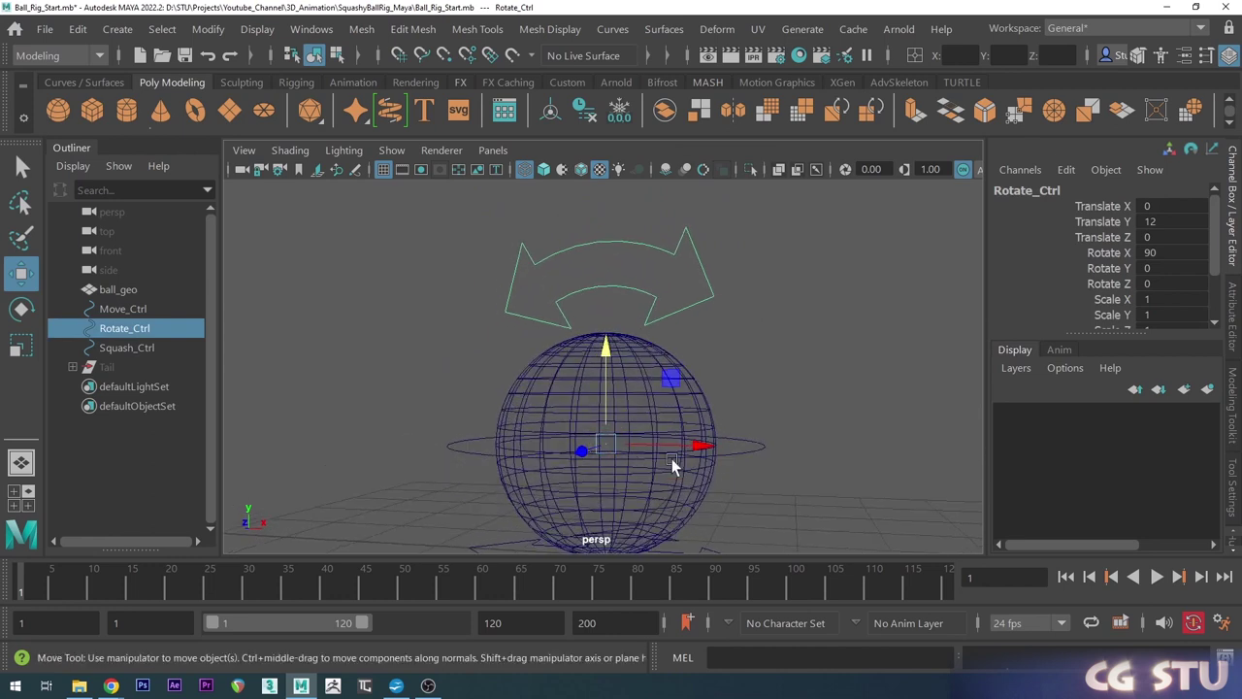
mouse_move(693, 297)
left_mouse_down("alt")
mouse_move(708, 352)
mouse_move(624, 368)
mouse_move(646, 400)
mouse_move(695, 376)
mouse_move(632, 393)
mouse_move(674, 383)
left_mouse_up("alt")
key("5")
scroll(670, 366, "down", 2)
scroll(669, 392, "up", 2)
scroll(689, 386, "down", 2)
Move Rotate_Ctrl sideways away from the ball to about X 36 and Y 14.4 as a test.
left_click(676, 309)
left_click_drag(676, 308, 664, 281, "alt")
left_click_drag(658, 226, 604, 255)
left_click_drag(621, 328, 903, 332)
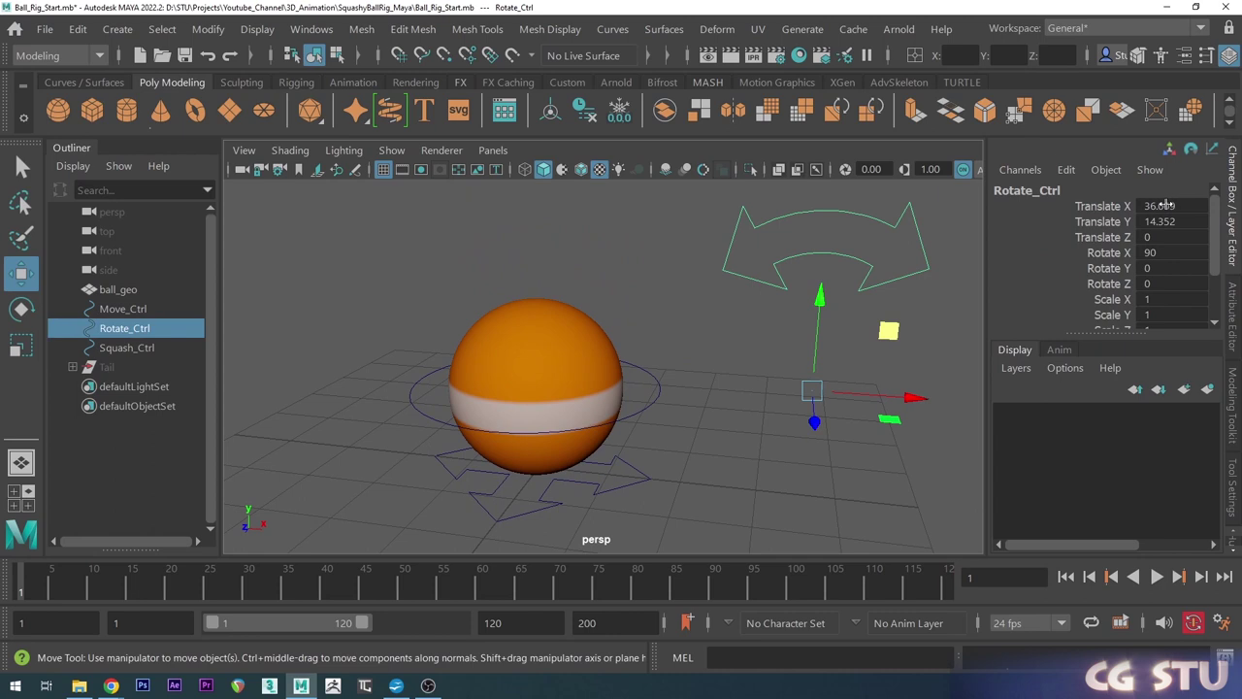
Try setting Rotate_Ctrl's translation and rotation values to 0, and undo both this reset and the sideways test move.
left_click_drag(1167, 205, 1171, 251)
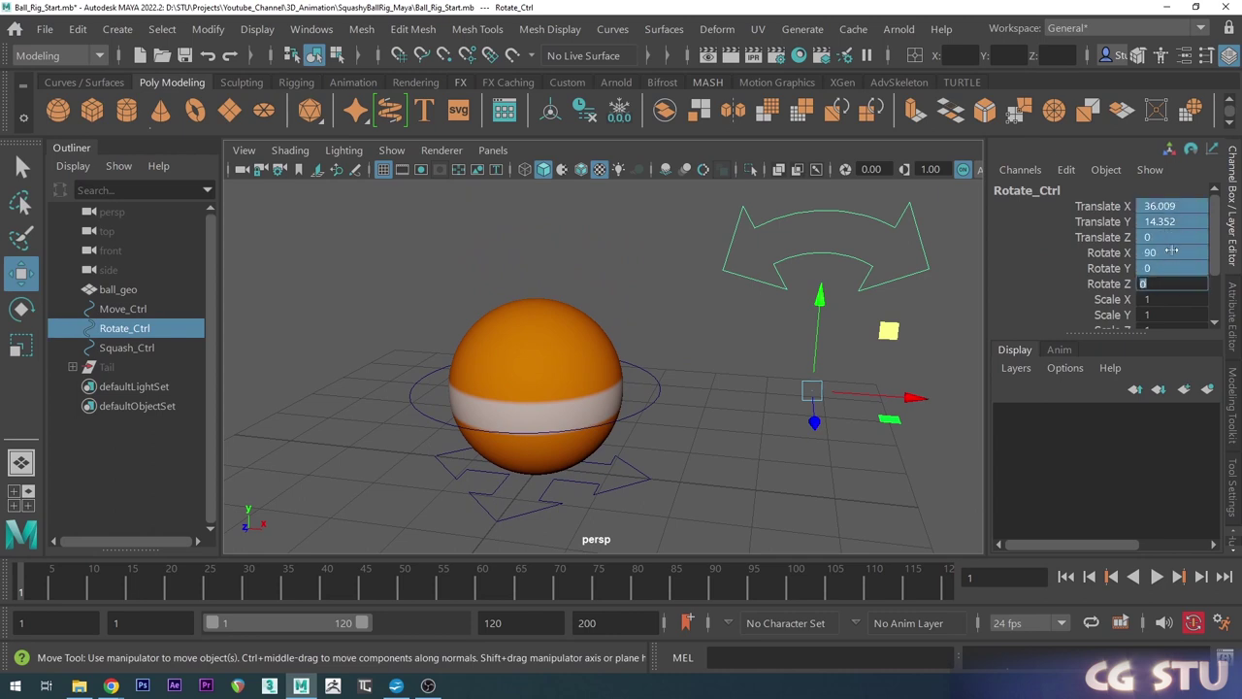
type("0")
key("Return")
left_click_drag(689, 427, 583, 407, "alt")
left_click_drag(768, 380, 669, 427, "alt")
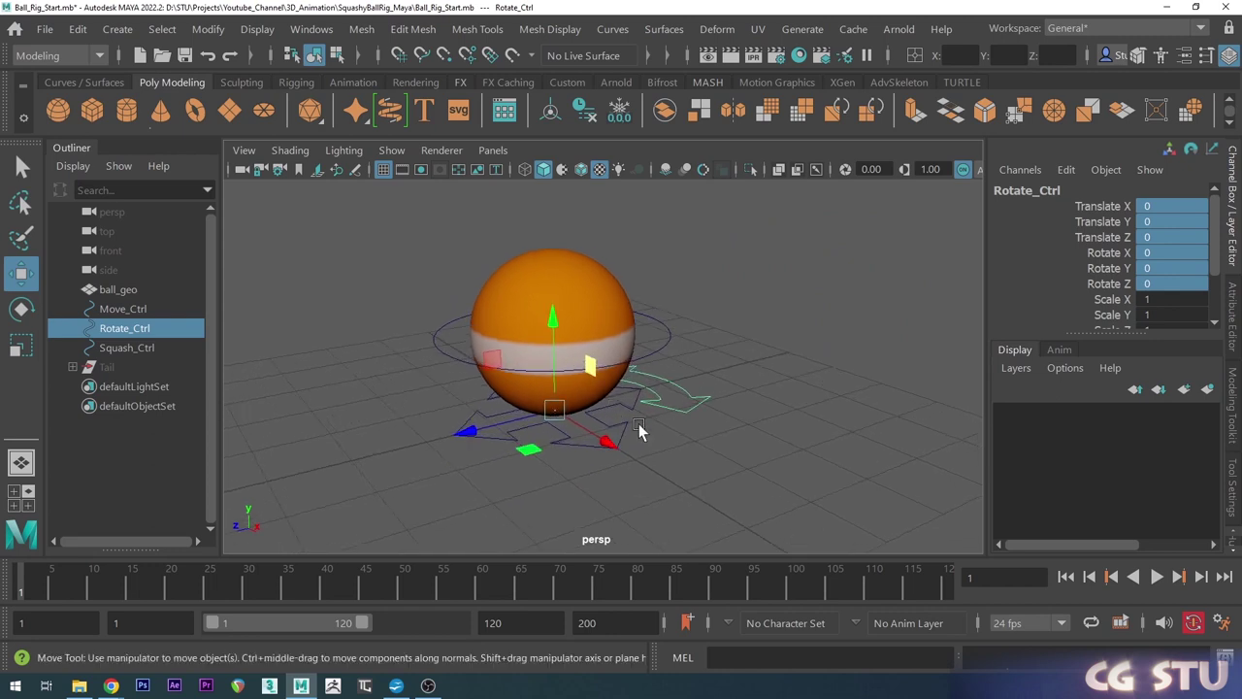
left_click_drag(698, 314, 666, 388, "alt")
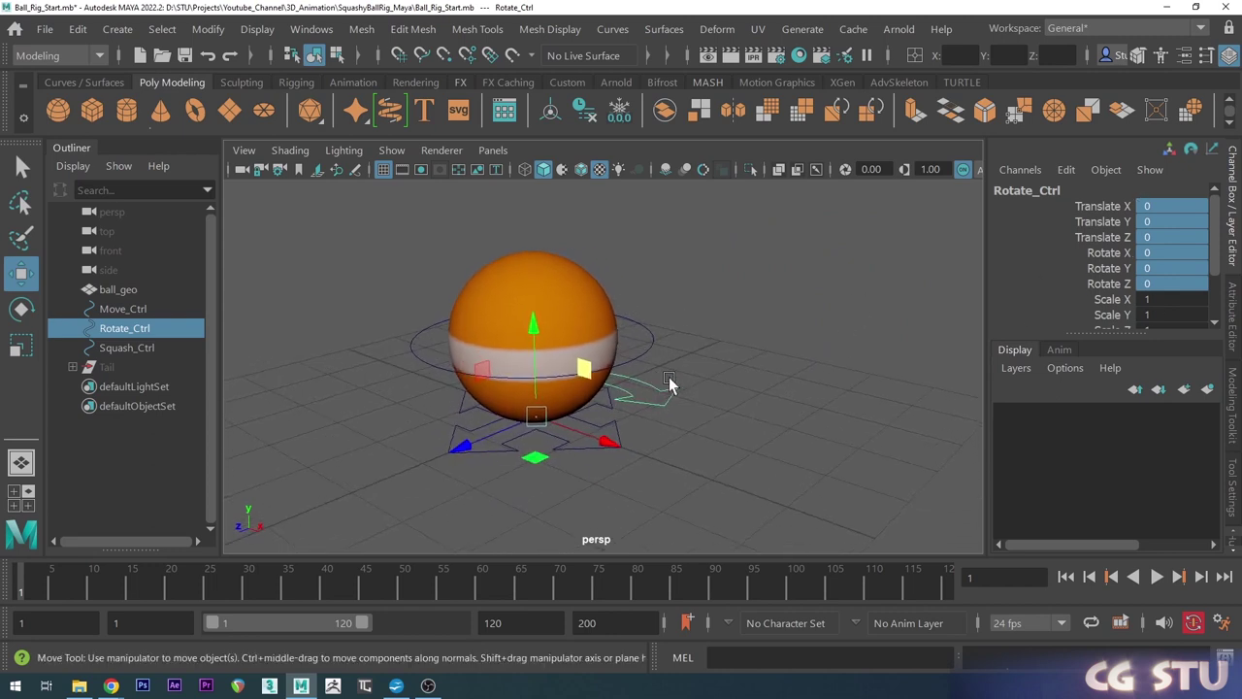
key("ctrl+z")
key("ctrl+z")
scroll(588, 337, "up", 2)
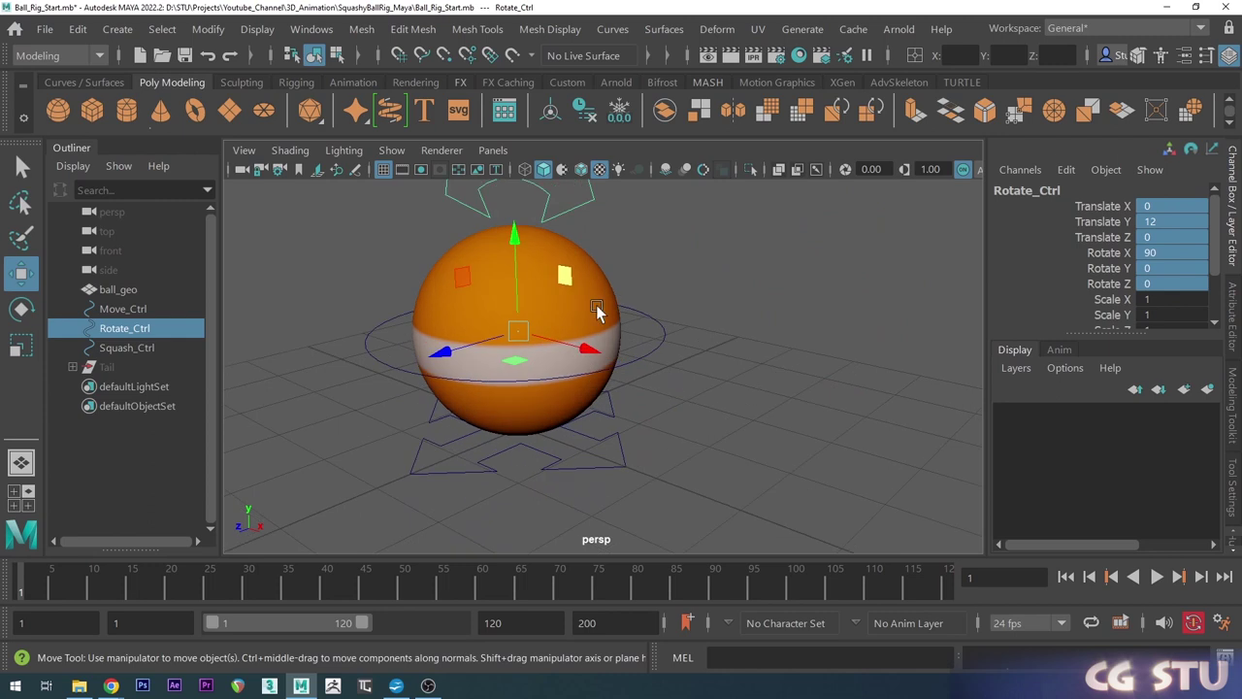
Freeze the transformations of Rotate_Ctrl, Squash_Ctrl and Move_Ctrl together.
middle_click_drag(588, 338, 608, 379, "alt")
left_click_drag(608, 380, 669, 349, "alt")
left_click(670, 327)
scroll(645, 331, "down", 2)
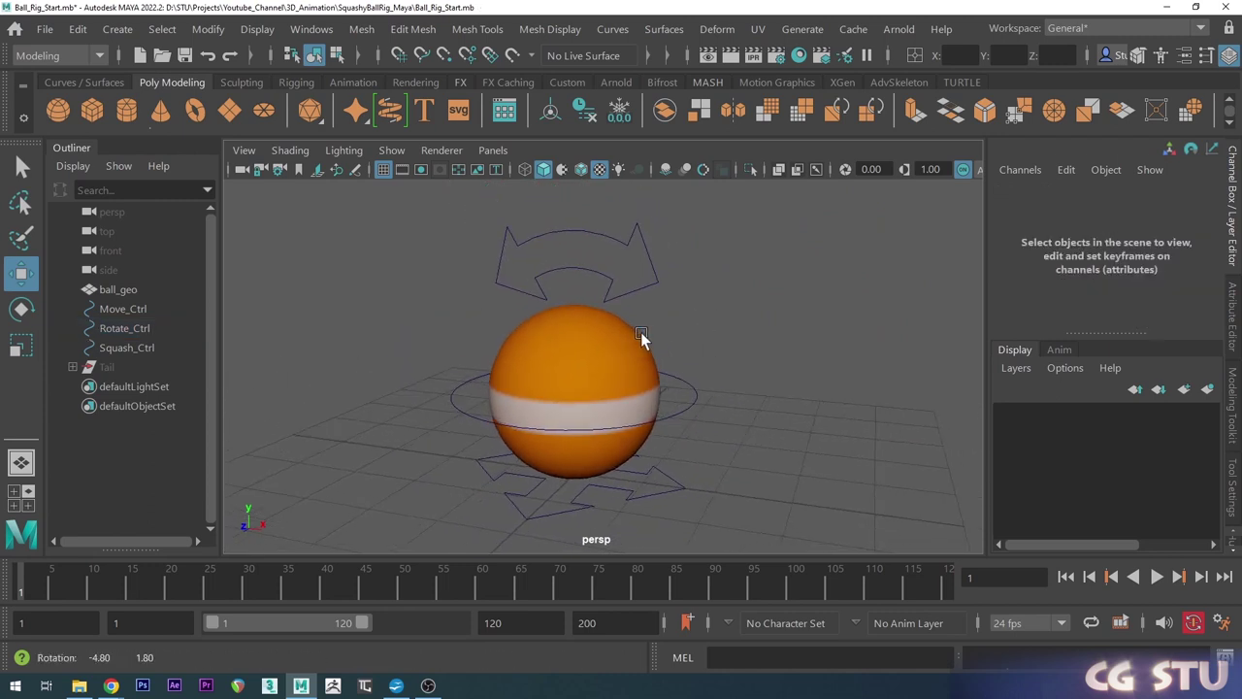
left_click(647, 255)
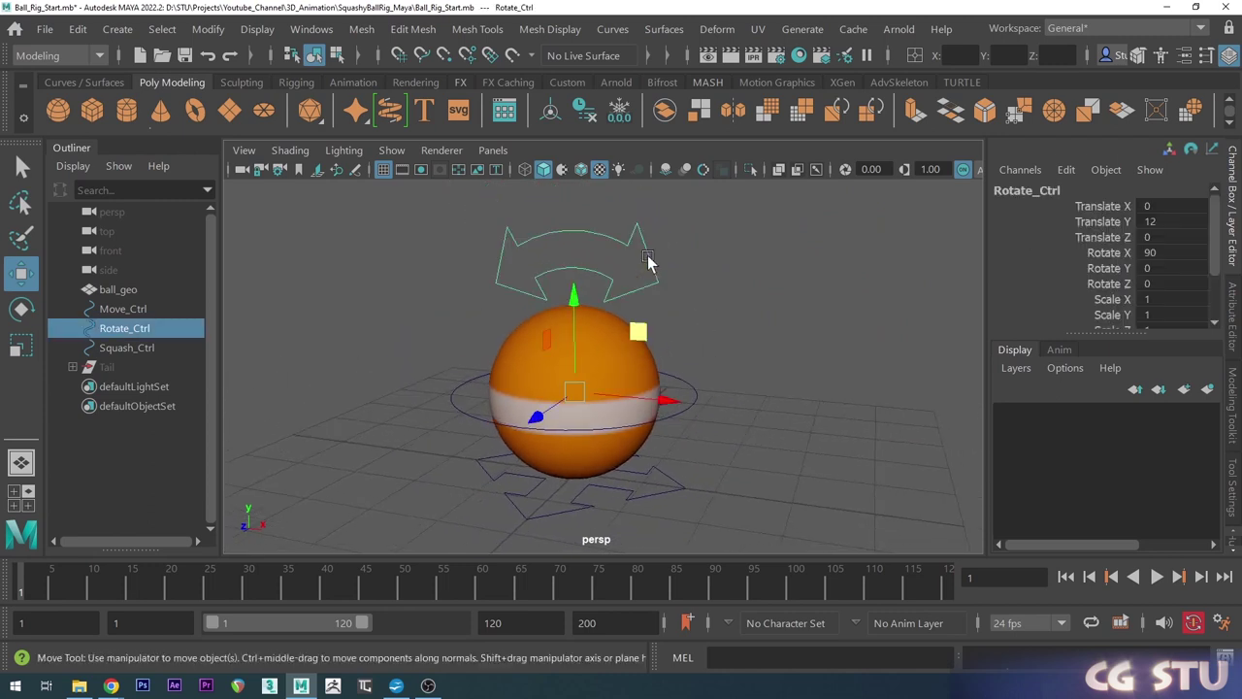
left_click(680, 387, "shift")
left_click(678, 487, "shift")
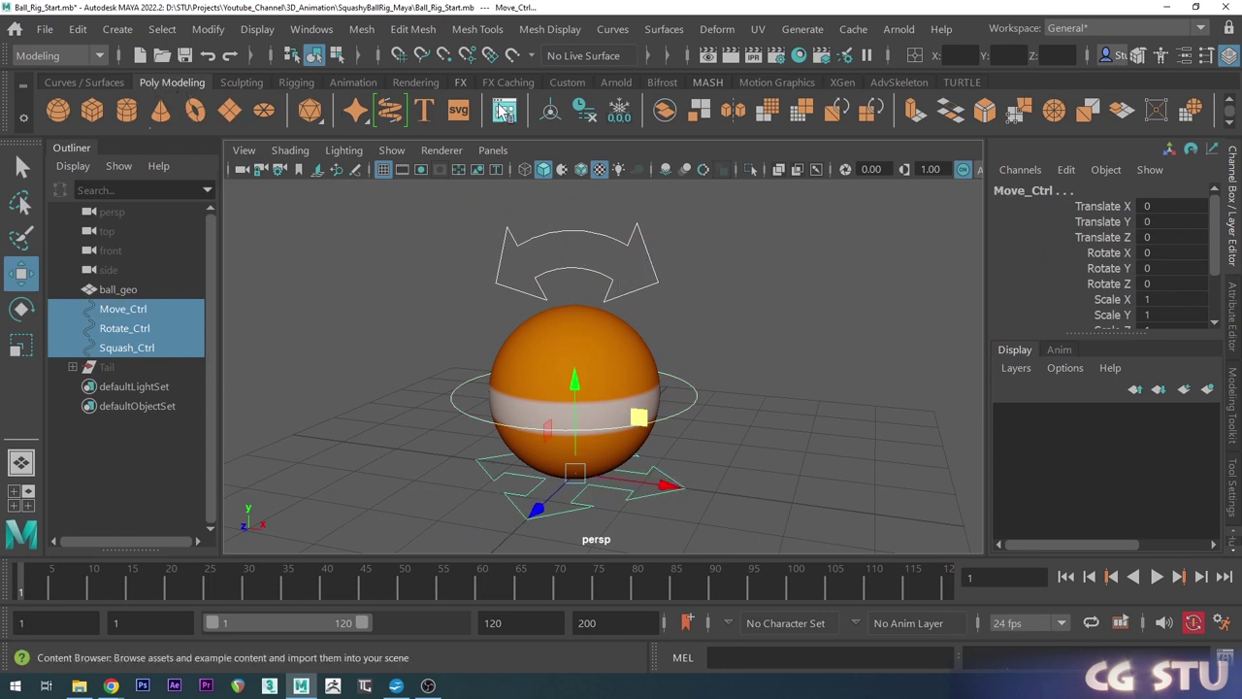
left_click(622, 113)
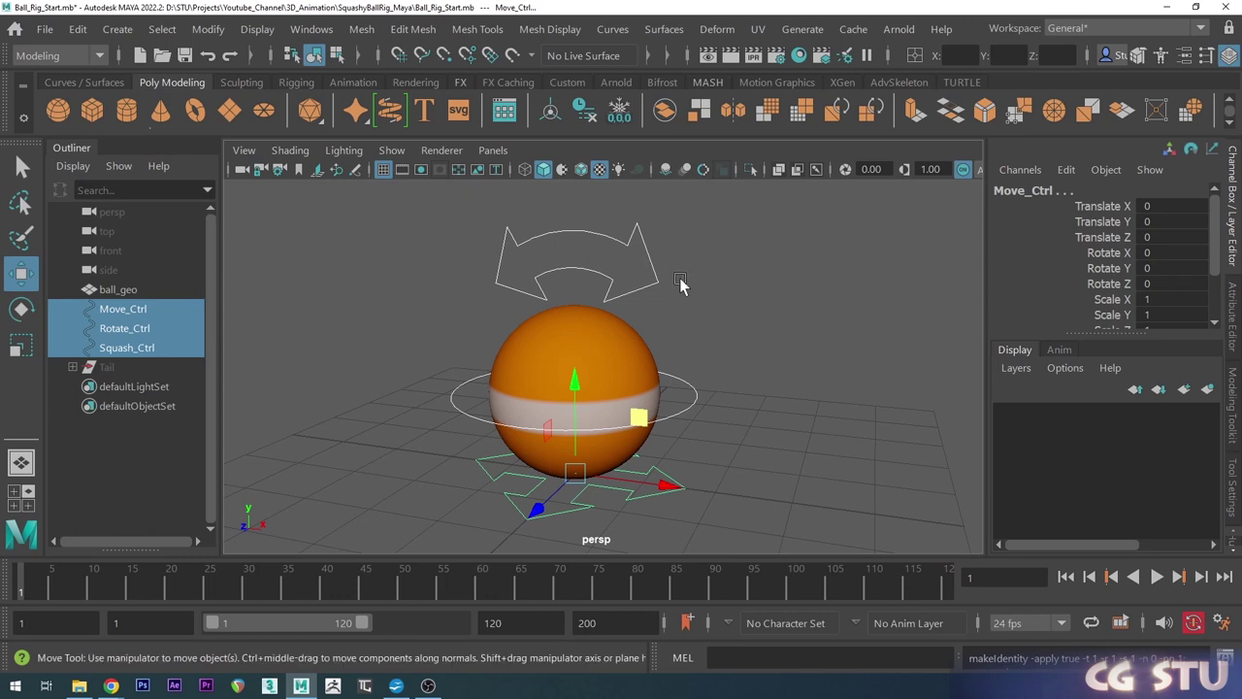
Select Rotate_Ctrl and check its translate, rotate and scale values.
scroll(679, 278, "up", 3)
left_click(650, 279)
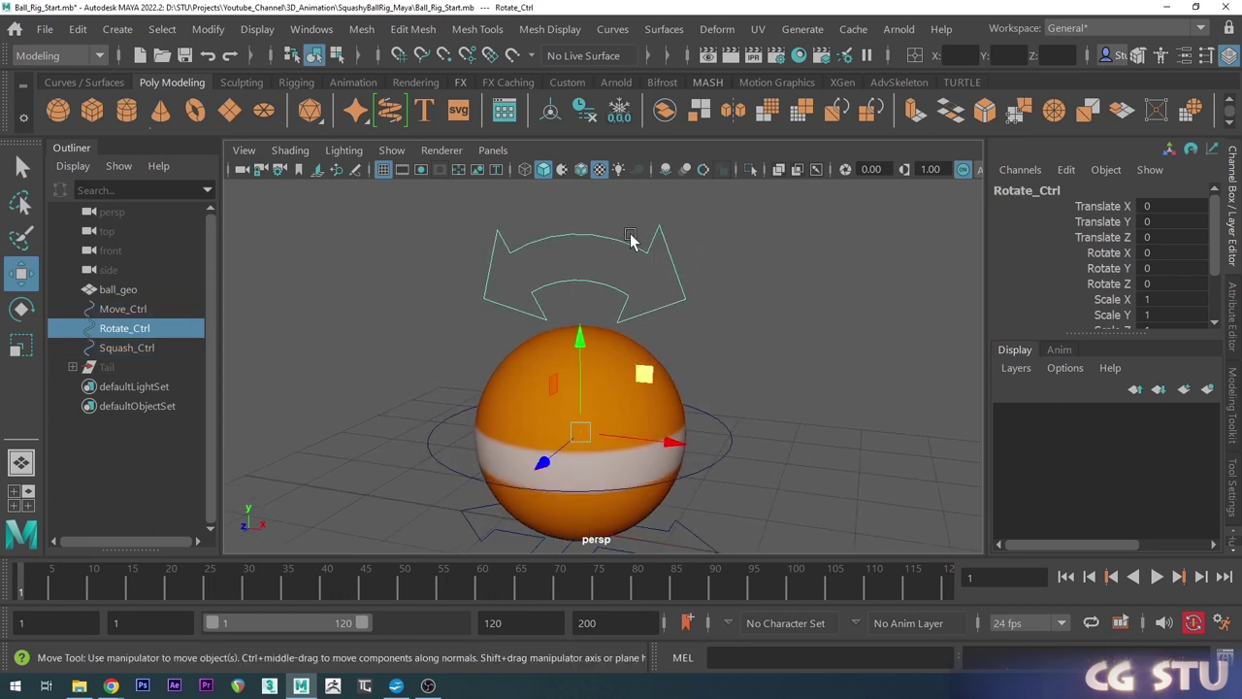
left_click_drag(1154, 299, 1151, 325)
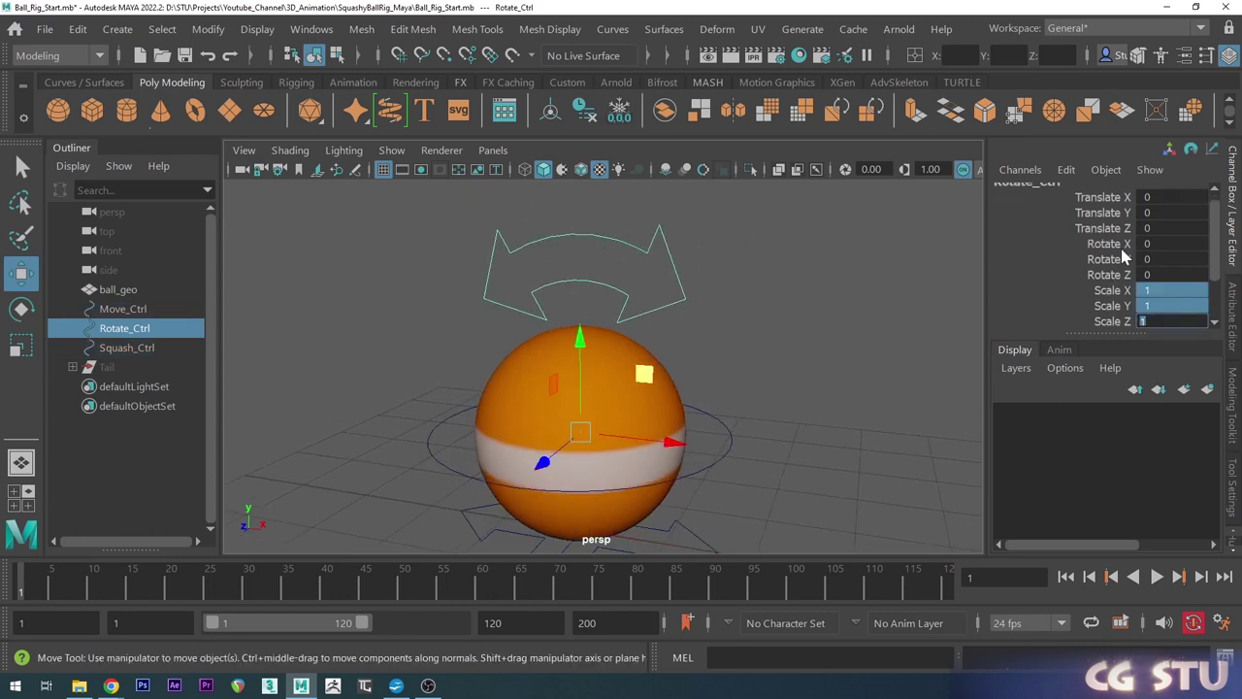
scroll(1122, 250, "up", 1)
left_click(1132, 237)
Test Rotate_Ctrl by moving it to about X 25.9 and Y 4.3, and reset its translation to 0.
middle_click_drag(696, 377, 660, 380, "alt")
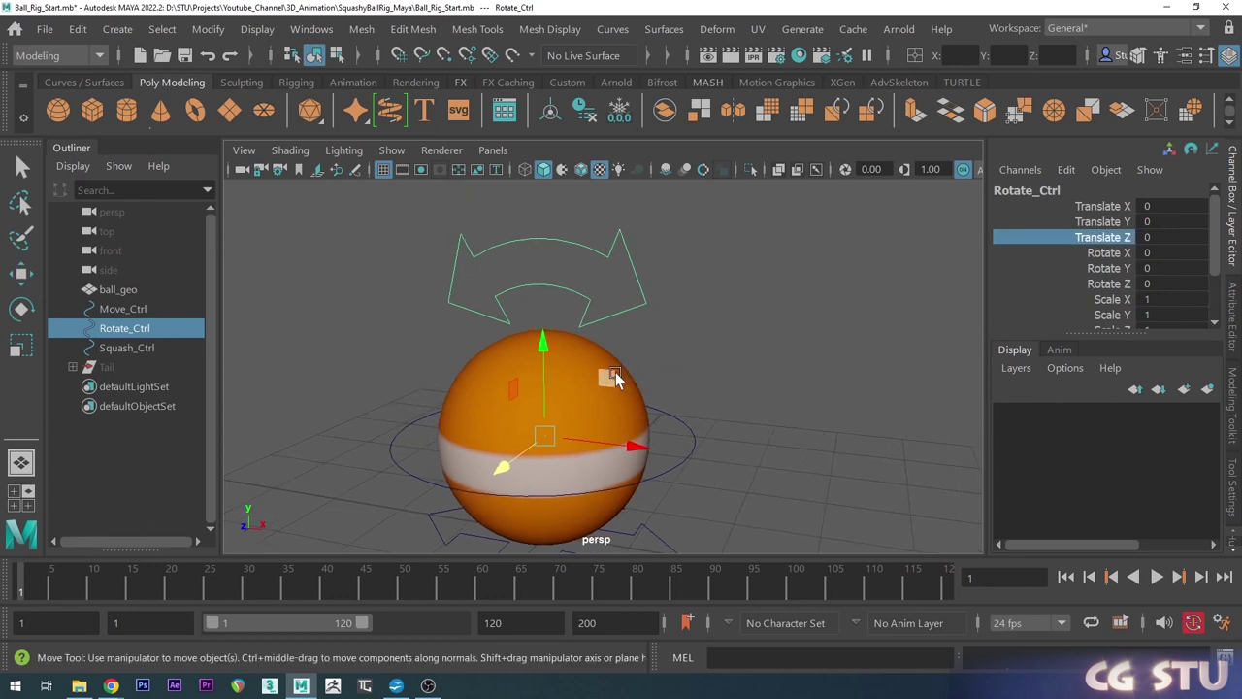
left_click_drag(616, 378, 854, 367)
left_click_drag(1170, 206, 1143, 252)
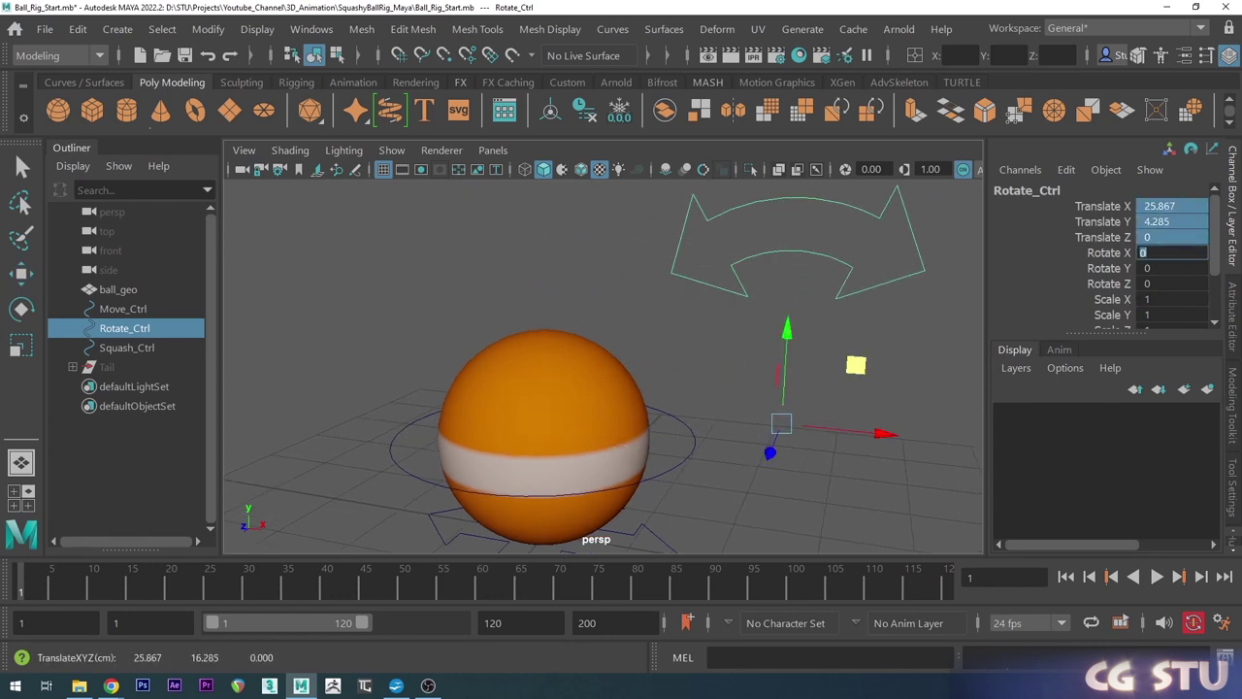
key("Return")
scroll(608, 390, "down", 3)
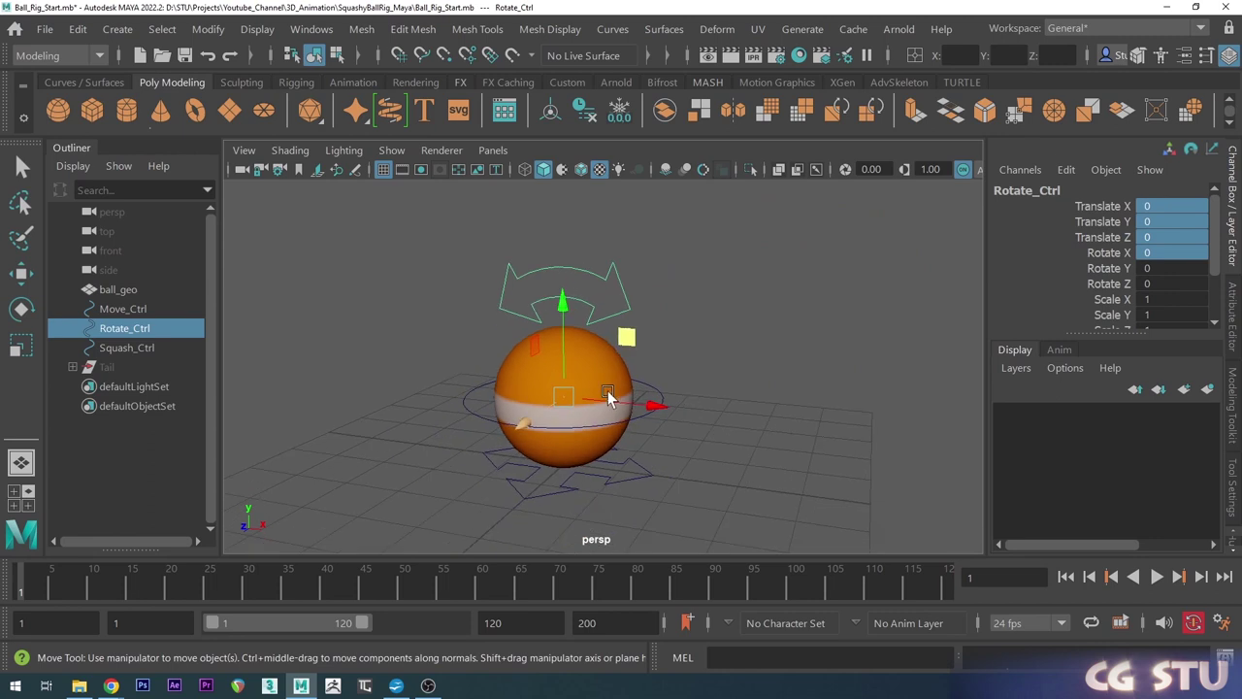
scroll(664, 414, "up", 2)
left_click_drag(543, 476, 566, 461, "alt")
left_click(687, 374)
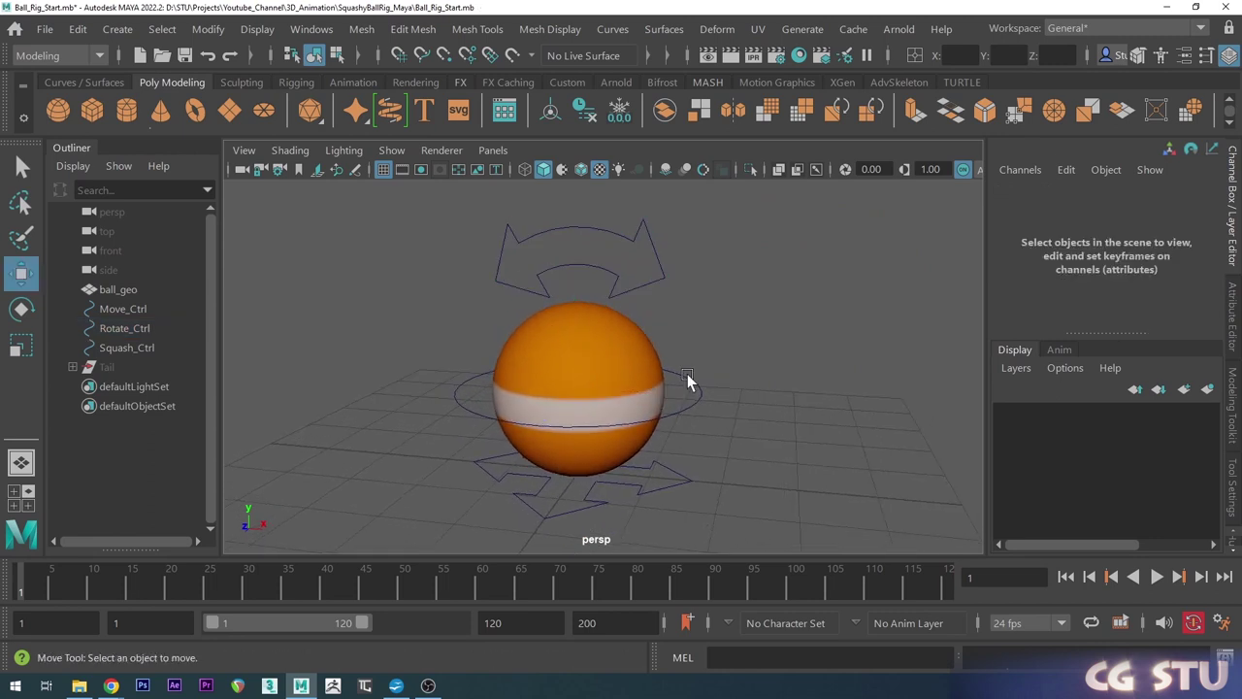
left_click(687, 374)
left_click(676, 482)
left_click_drag(757, 339, 707, 351, "alt")
scroll(706, 350, "down", 2)
scroll(703, 370, "up", 2)
scroll(686, 387, "down", 2)
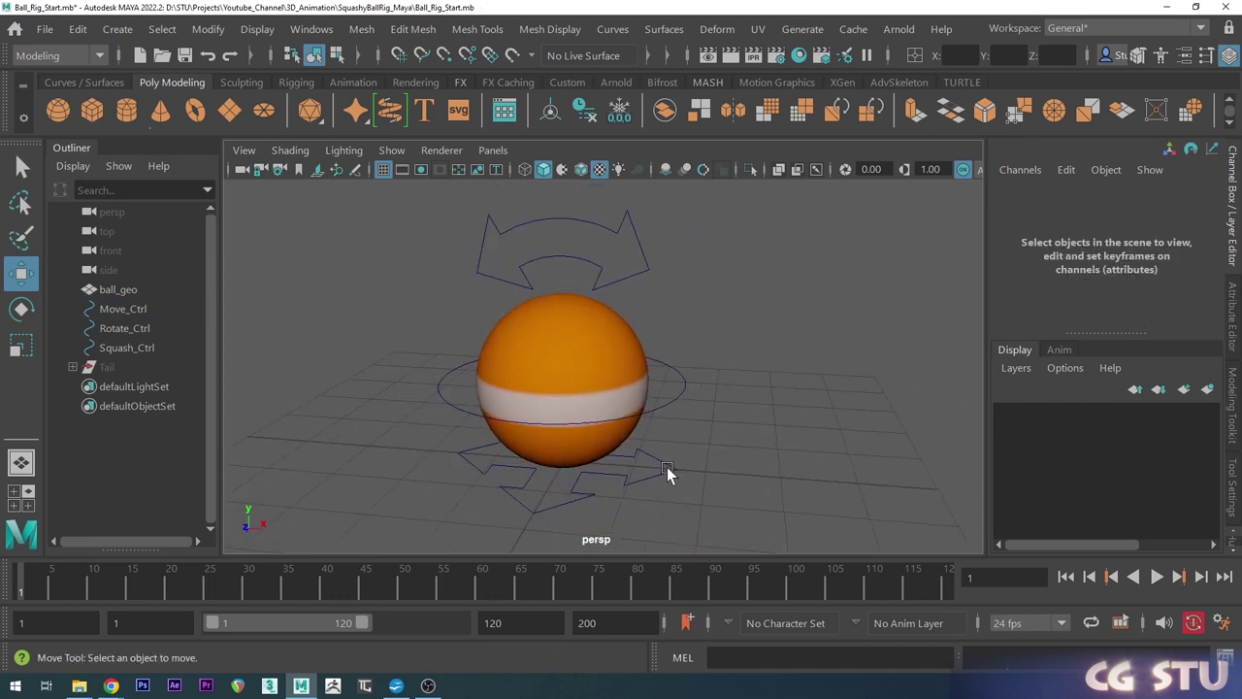
middle_click_drag(688, 429, 695, 431, "alt")
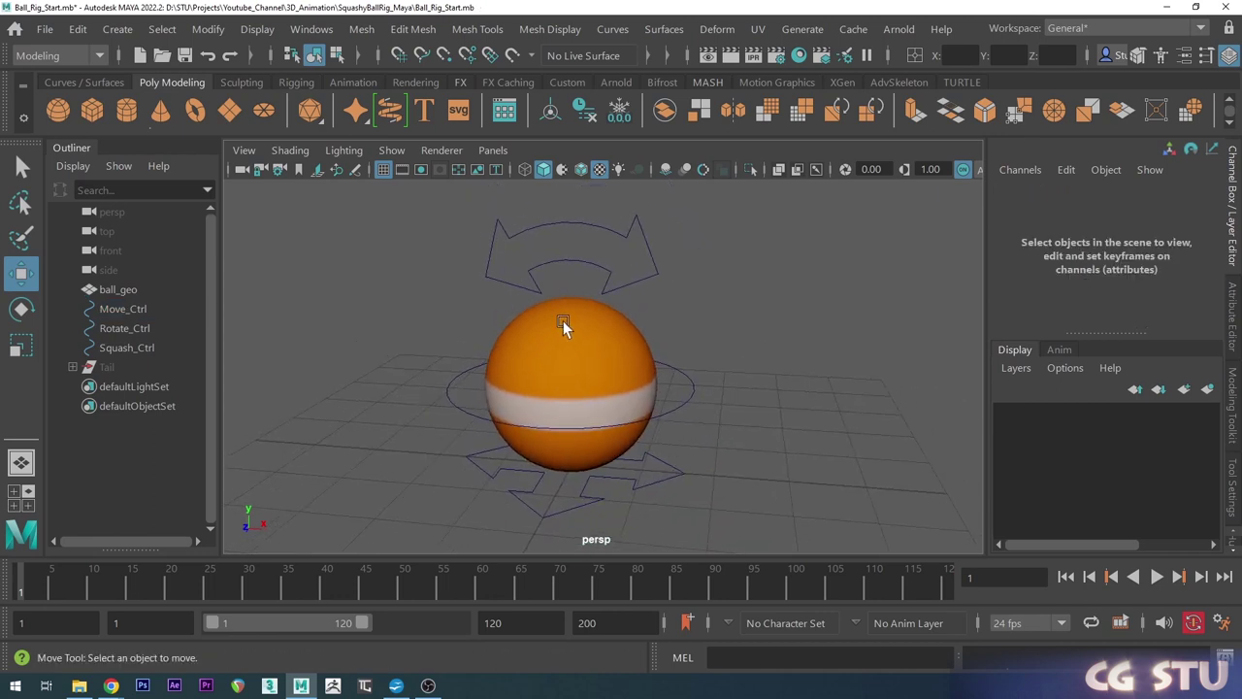
Test-move Move_Ctrl away from the ball to about X 25.2 and Y 18.8, and undo the moves.
left_click(666, 462)
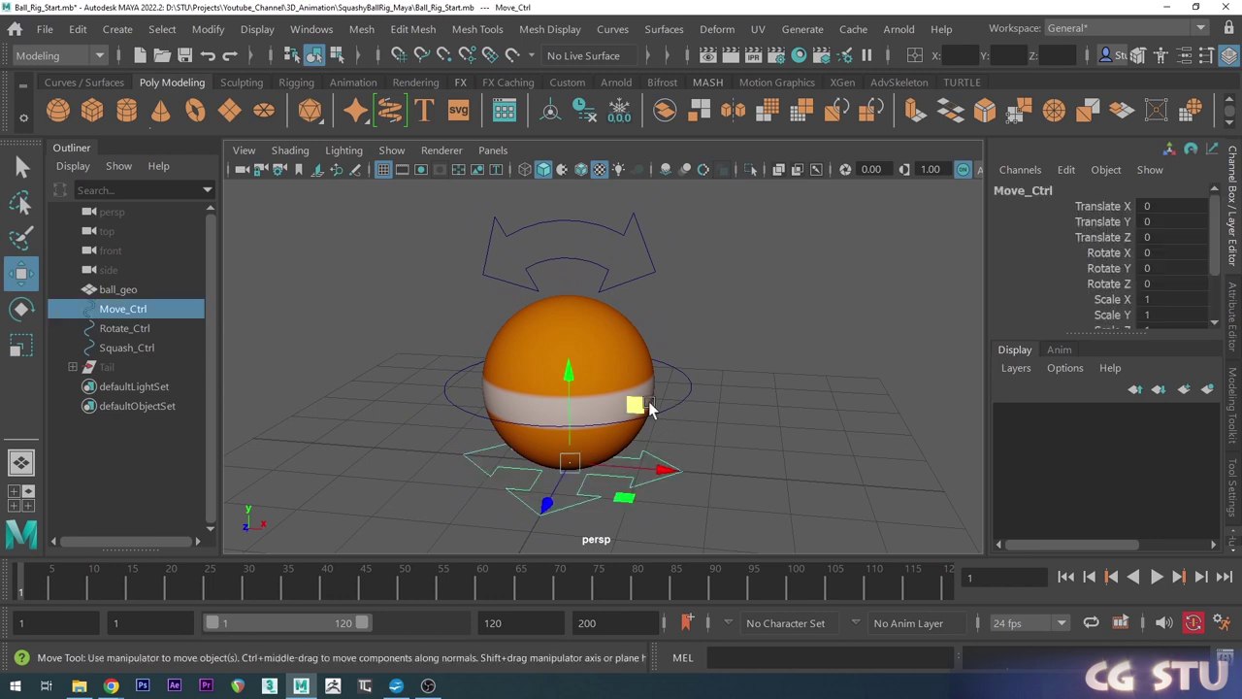
left_click_drag(633, 414, 807, 333)
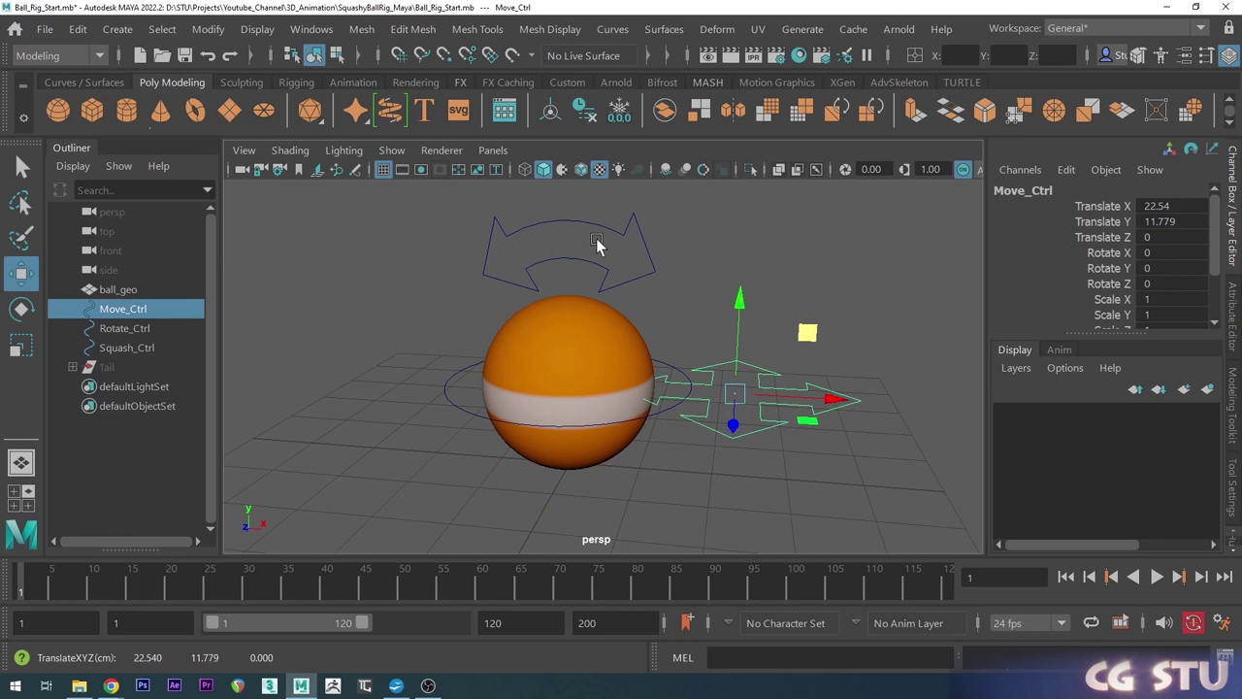
left_click_drag(807, 335, 831, 288)
key("ctrl+z")
key("ctrl+z")
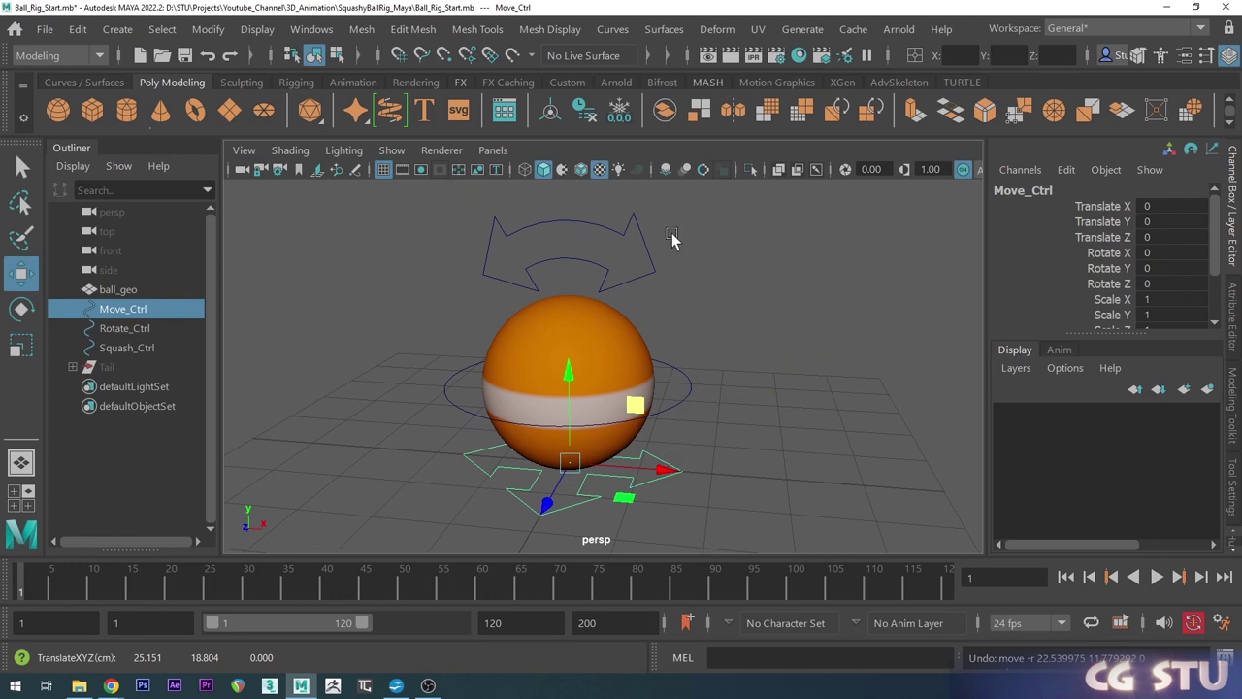
Parent Rotate_Ctrl and Squash_Ctrl under Move_Ctrl.
left_click(650, 262)
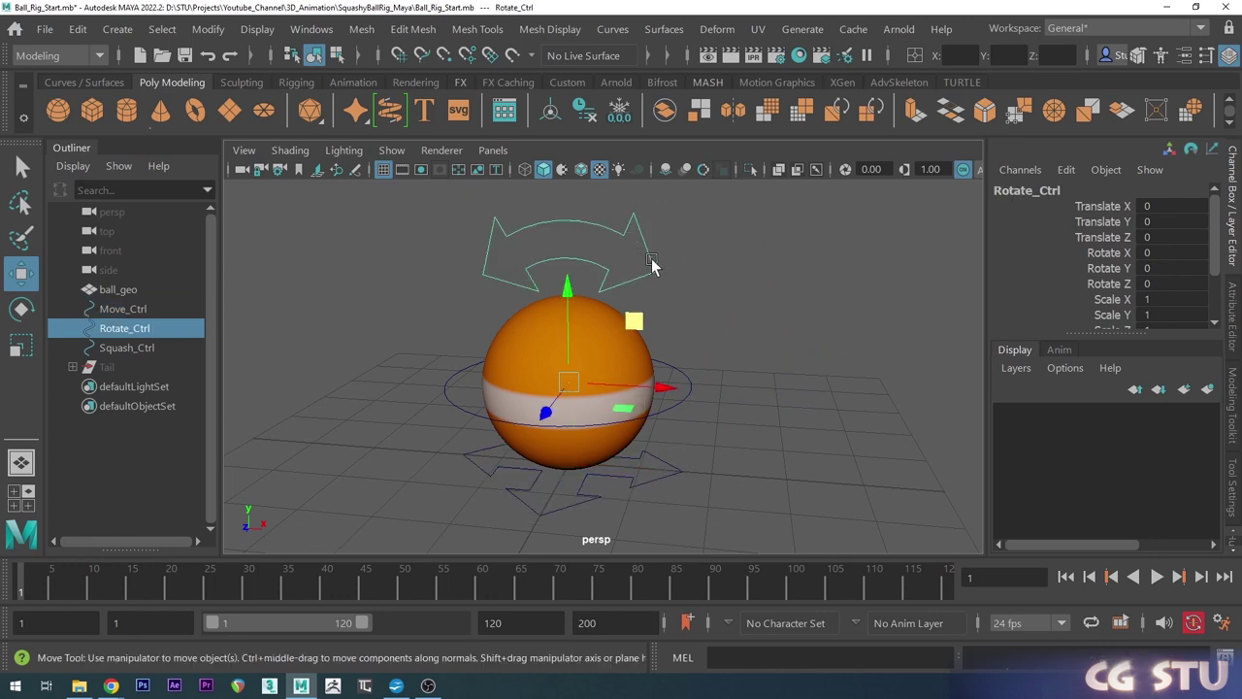
left_click(670, 372, "shift")
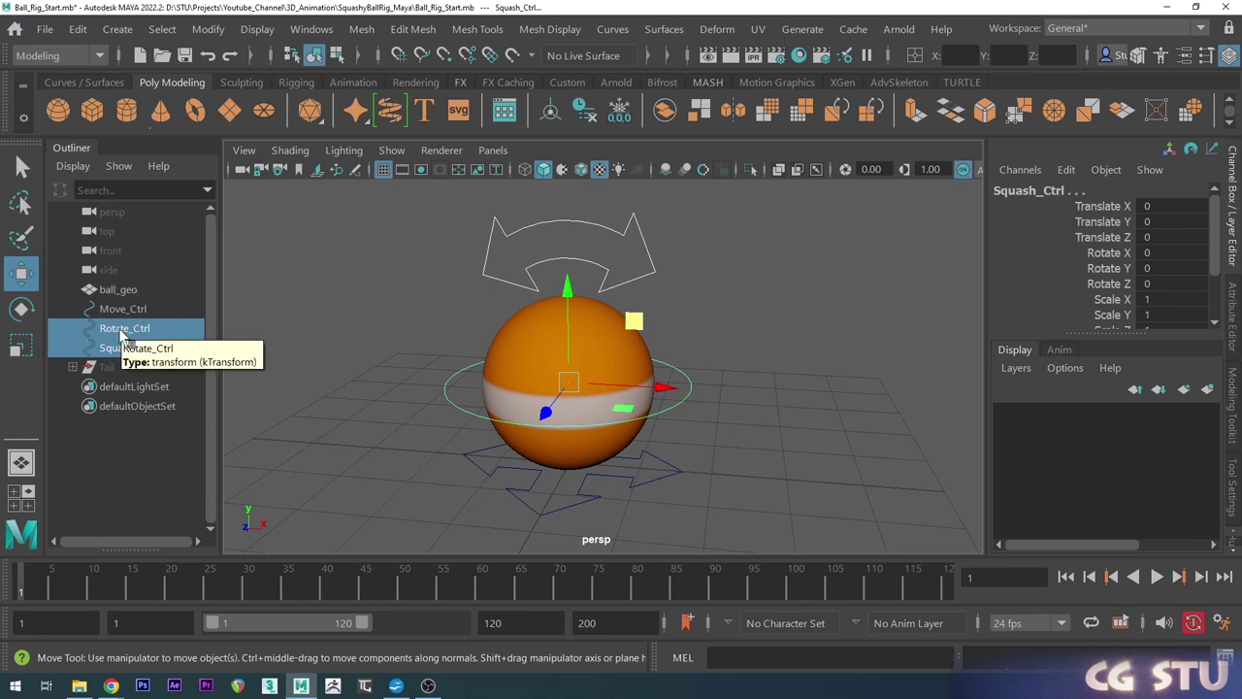
middle_click_drag(121, 311, 122, 311)
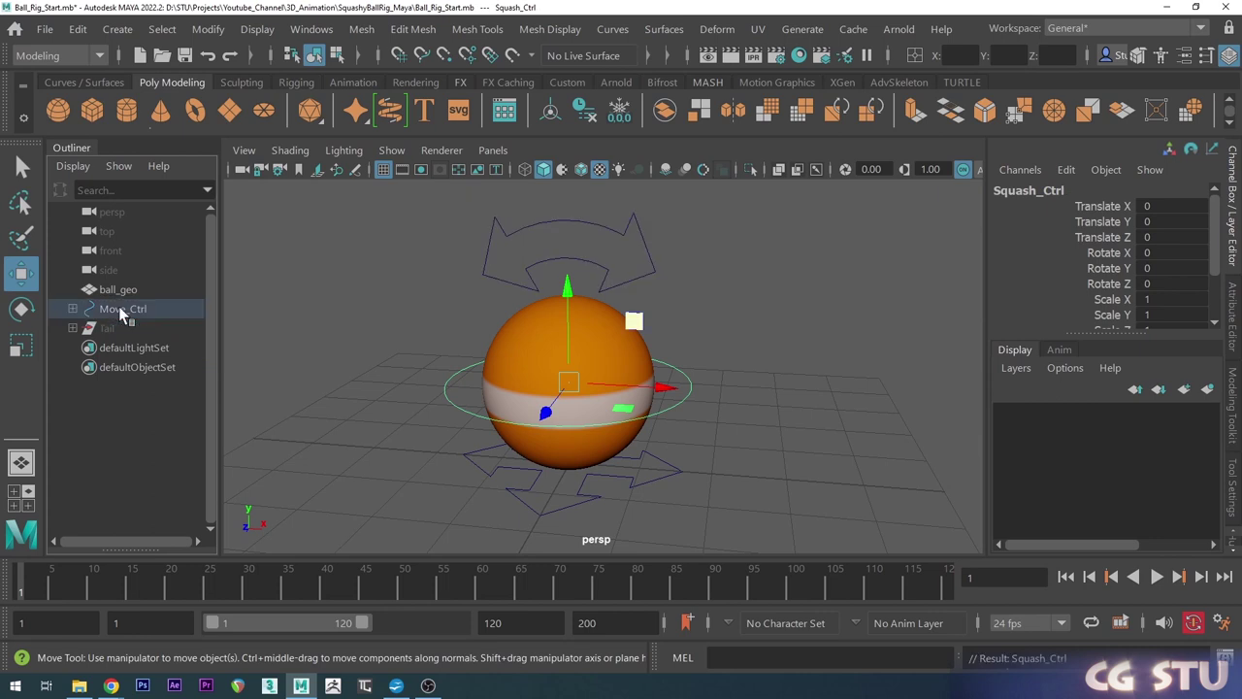
Expand Move_Ctrl in the scene hierarchy and inspect its children Rotate_Ctrl and Squash_Ctrl by selecting them in turn.
left_click(72, 309)
left_click(136, 328)
left_click(141, 349)
left_click(141, 331)
left_click(139, 348)
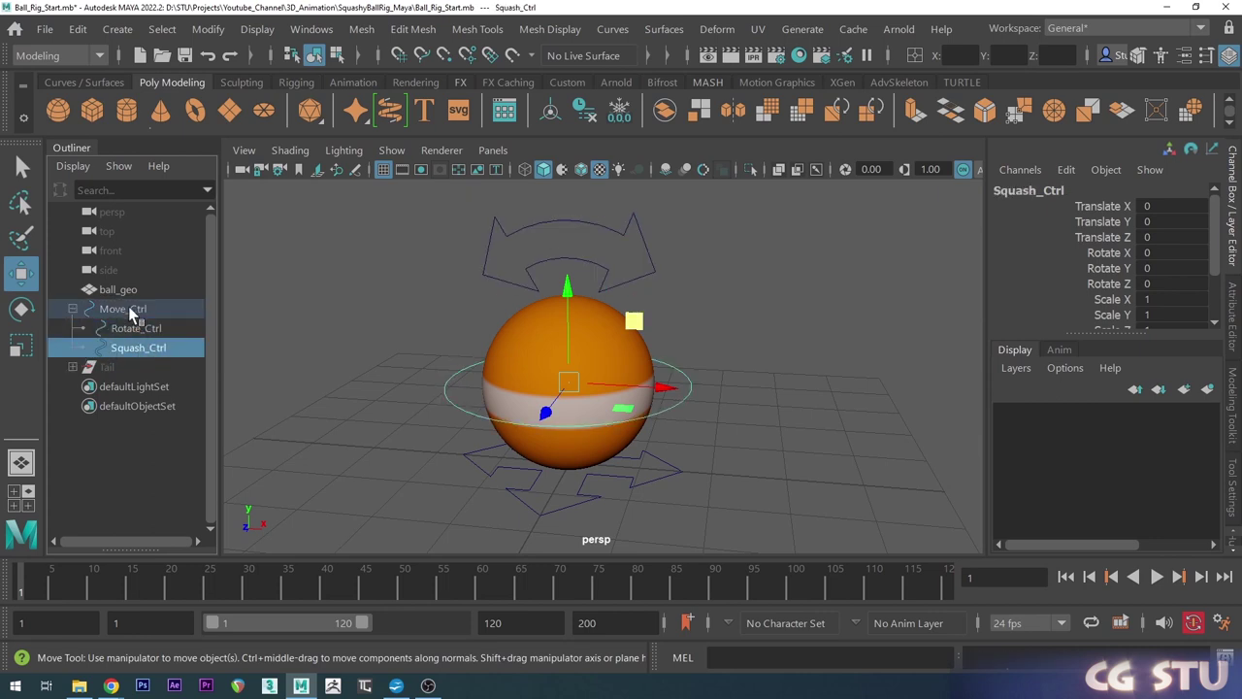
left_click(124, 309)
Move Move_Ctrl up and sideways to test that its child controls follow, and undo the move.
left_click(728, 429)
left_click(658, 452)
left_click_drag(639, 411, 796, 352)
key("ctrl+z")
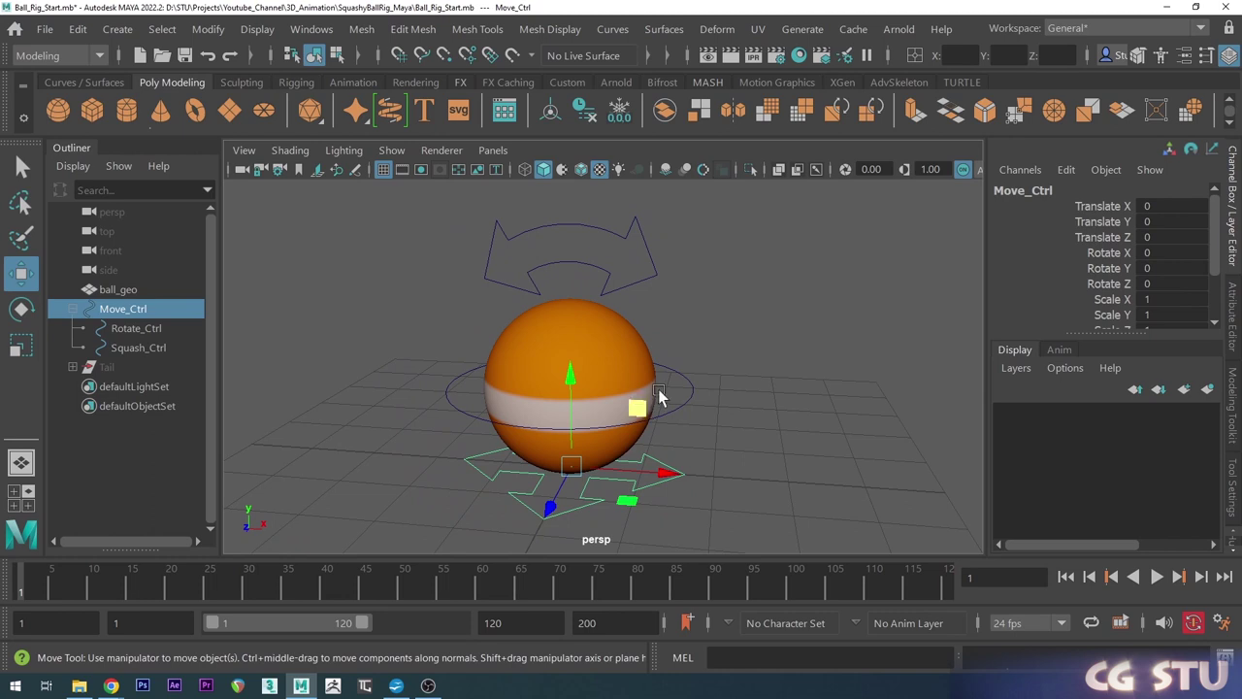
Check ball_geo against the controls by moving Move_Ctrl to about X 9.5 and Y 5.4, undo the move and clear the selection.
middle_click_drag(657, 399, 664, 398, "alt")
left_click(674, 305)
left_click(623, 322)
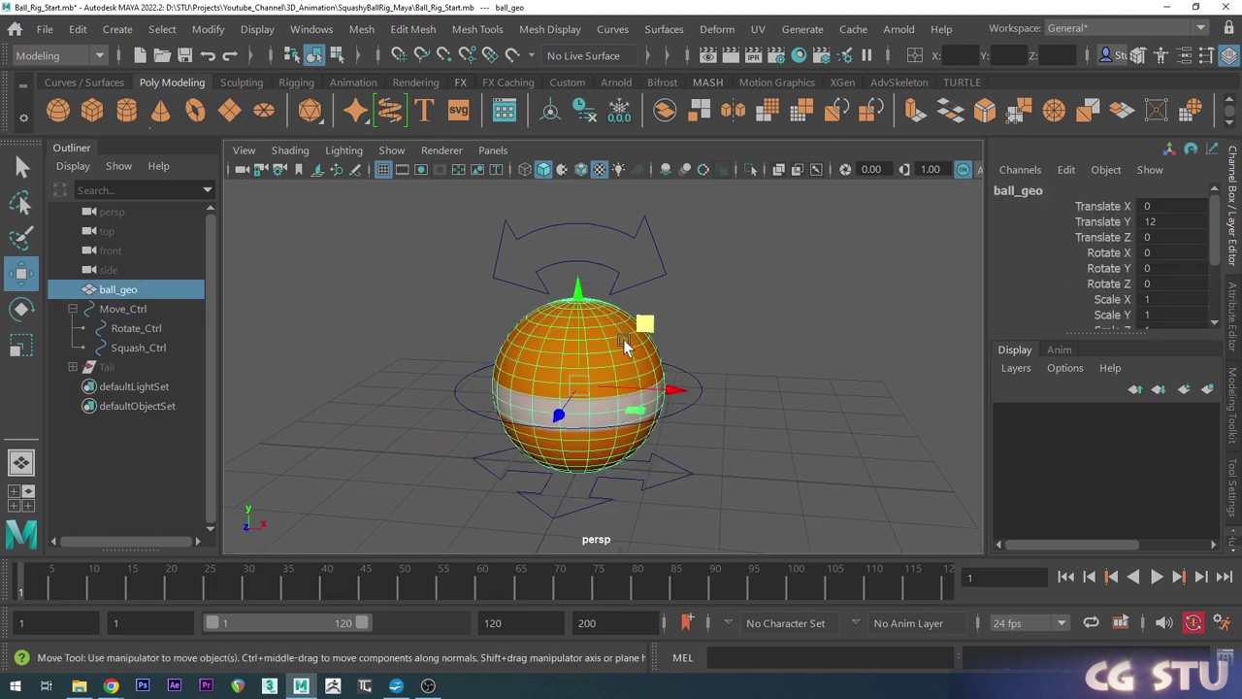
left_click(670, 462)
left_click_drag(641, 413, 706, 383)
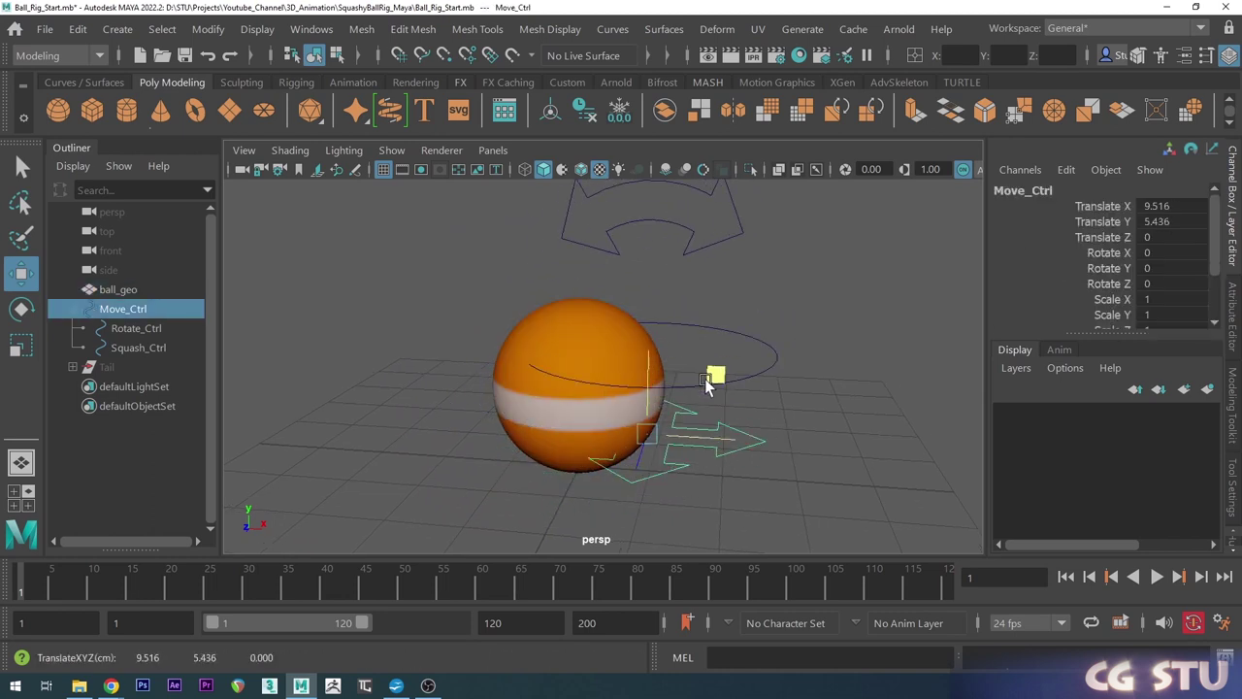
key("ctrl+z")
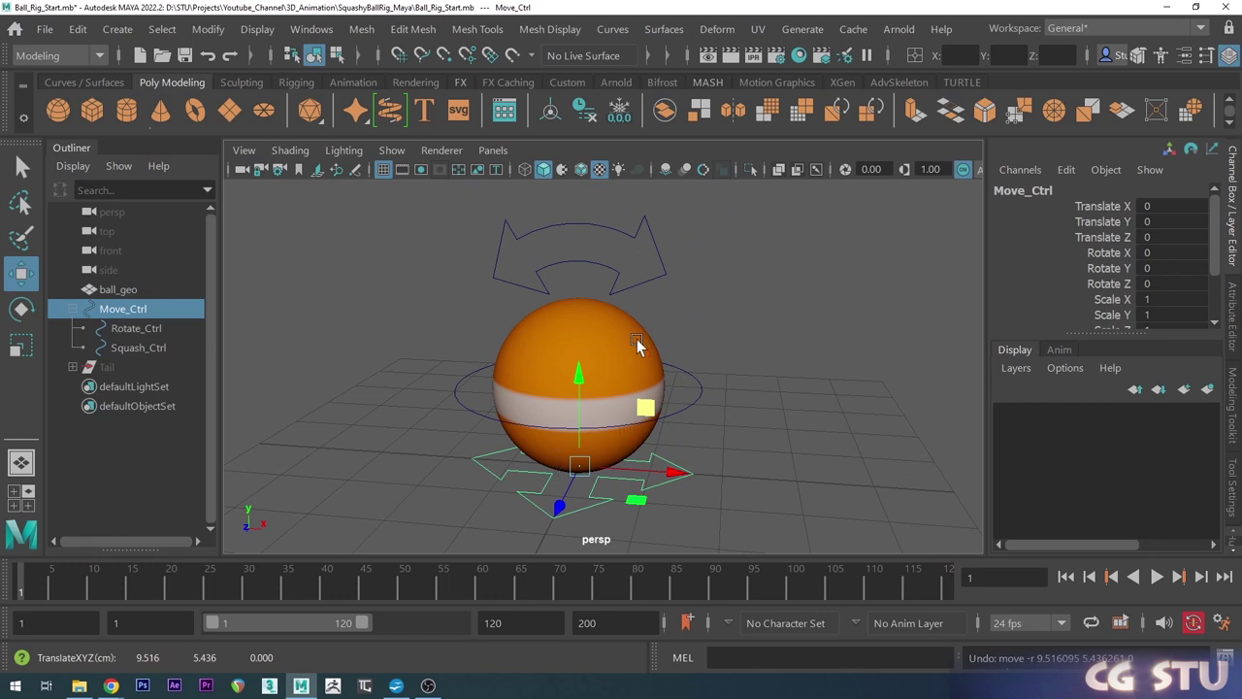
left_click(602, 328)
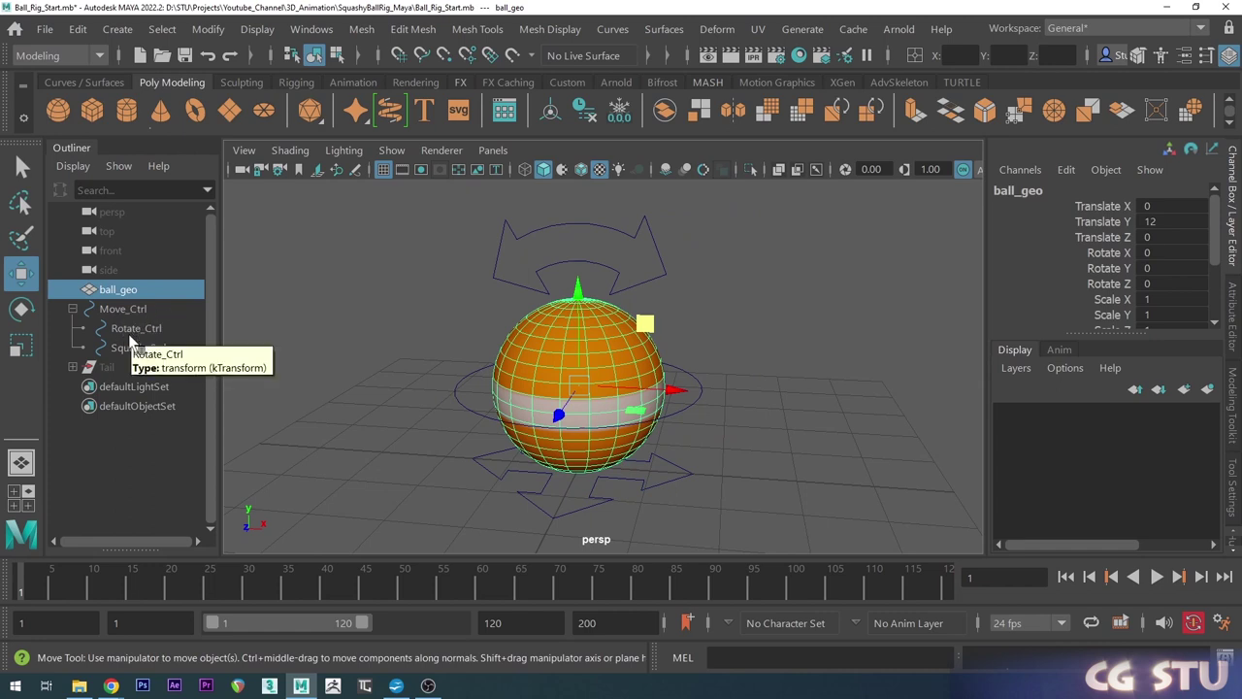
left_click(737, 420)
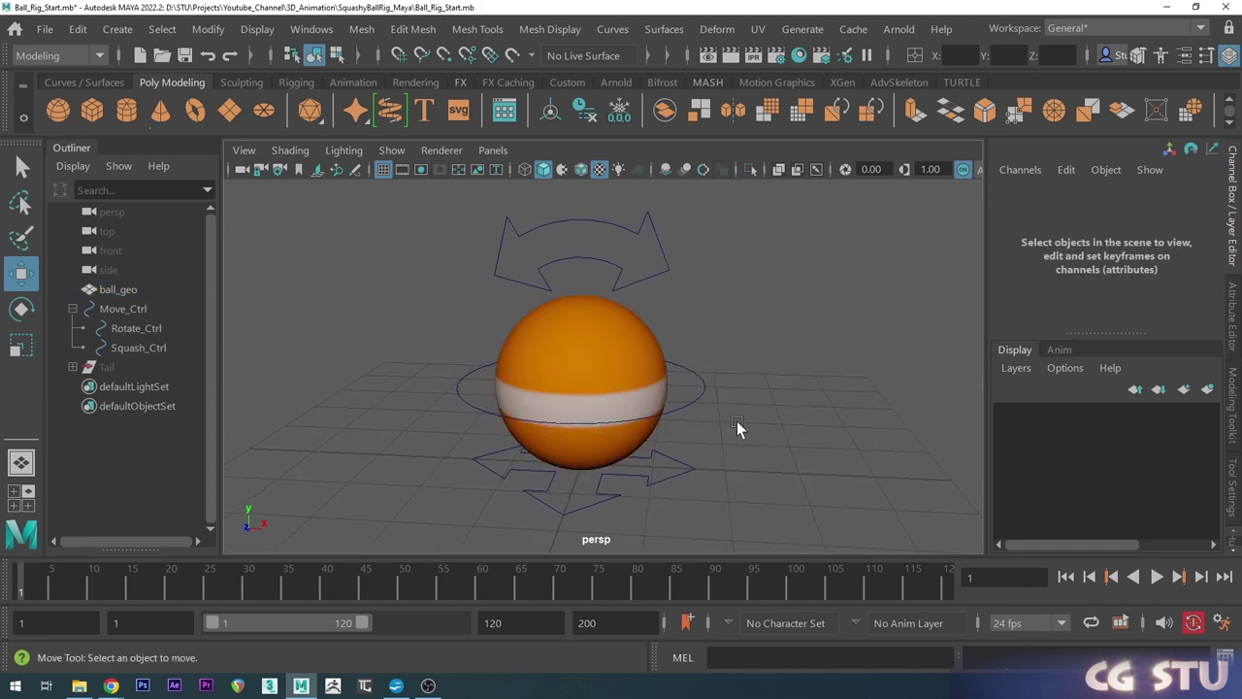
Hide Move_Ctrl and show it again to test its effect on the child controls and ball_geo, and clear the selection.
middle_click_drag(679, 474, 678, 477, "alt")
left_click(669, 494)
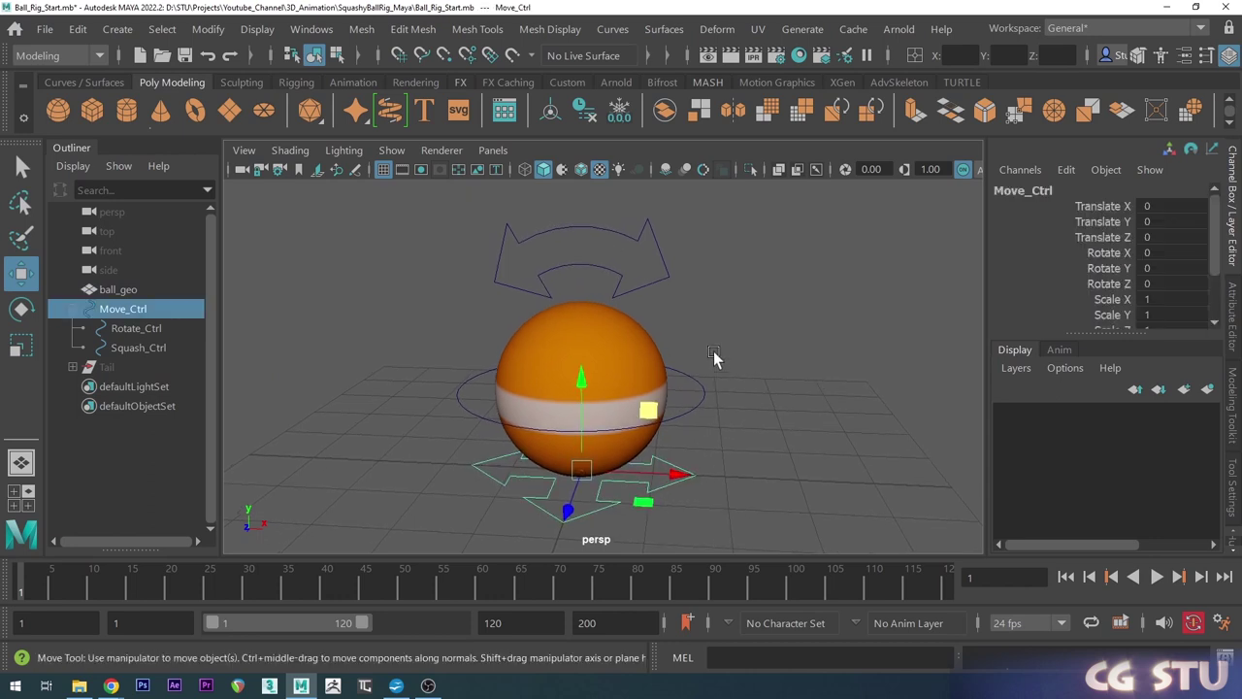
key("ctrl+h")
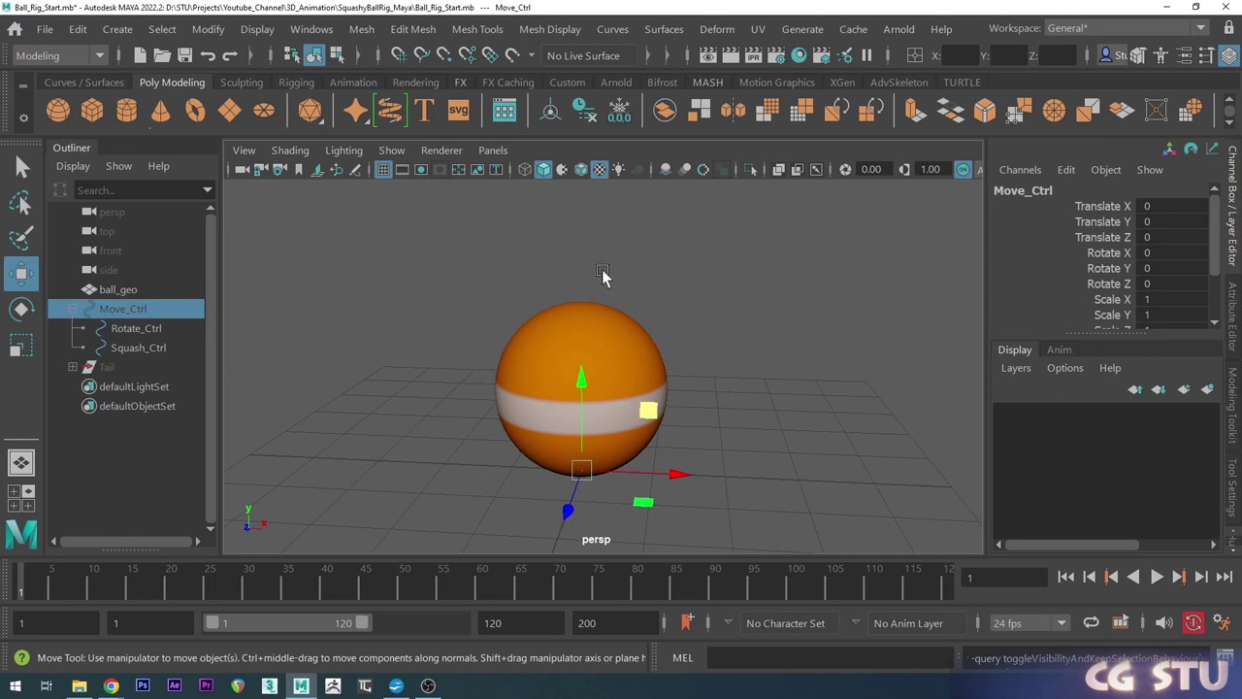
key("ctrl+h")
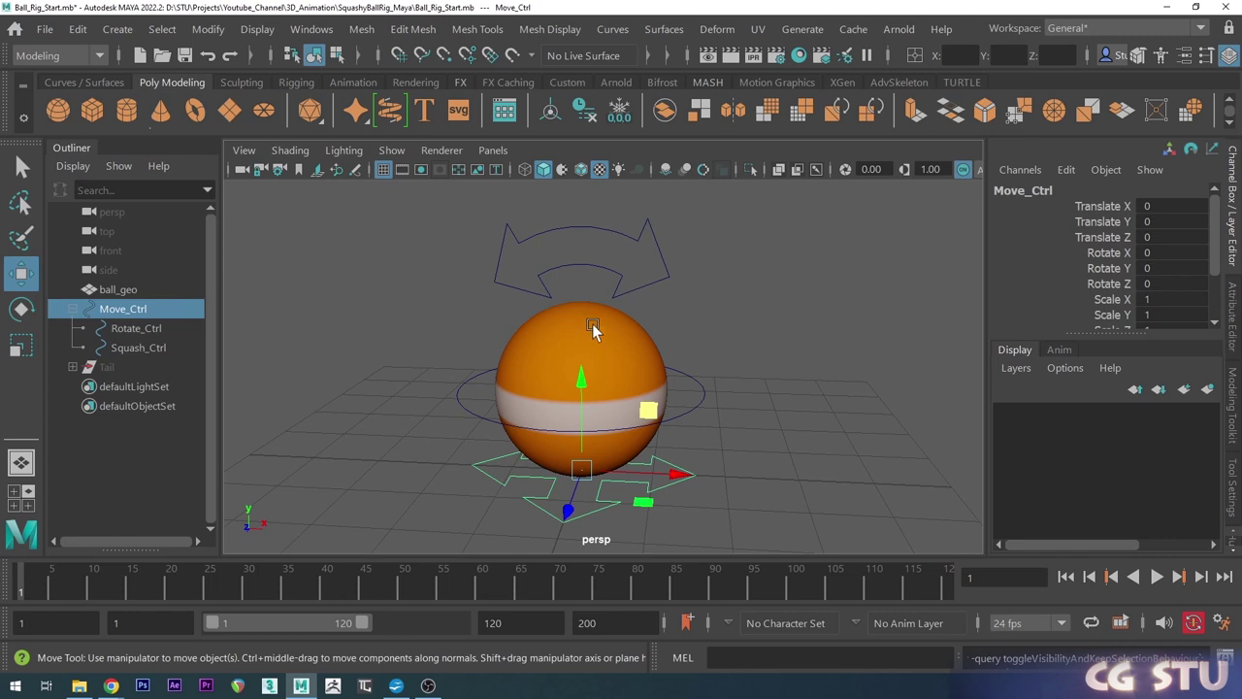
left_click(662, 366)
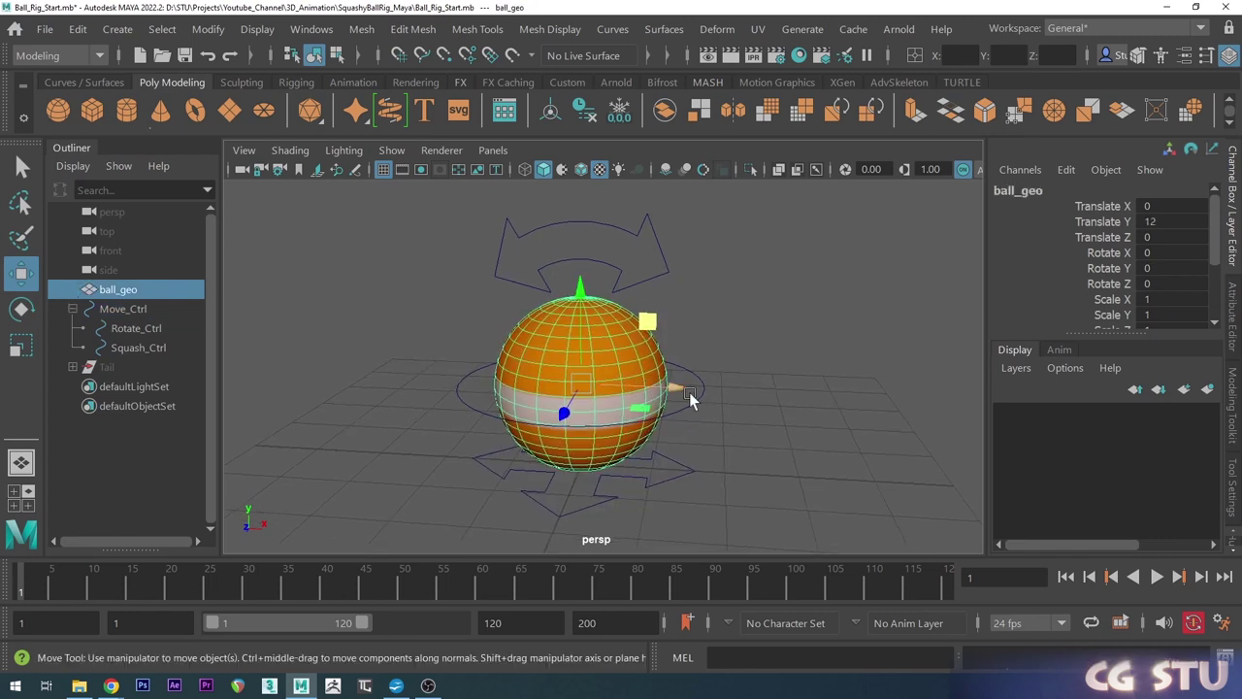
left_click(727, 294)
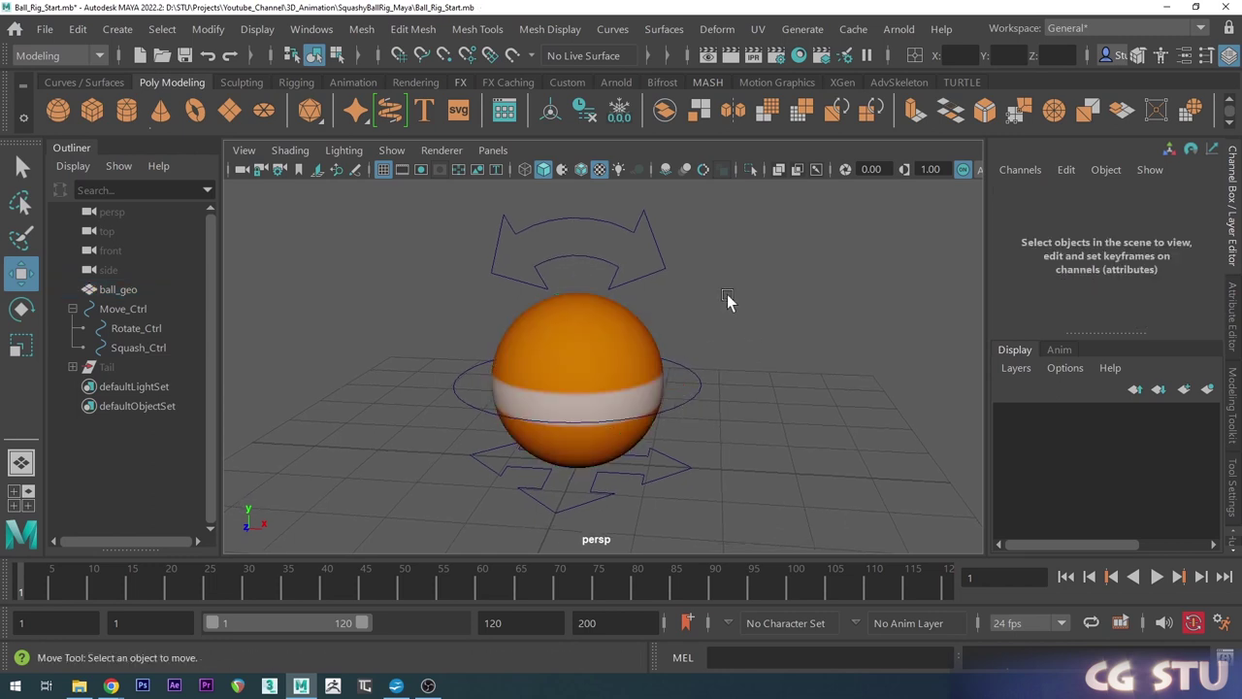
Switch from the Modeling to the Rigging menu set and look up the constraint commands.
scroll(678, 428, "up", 2)
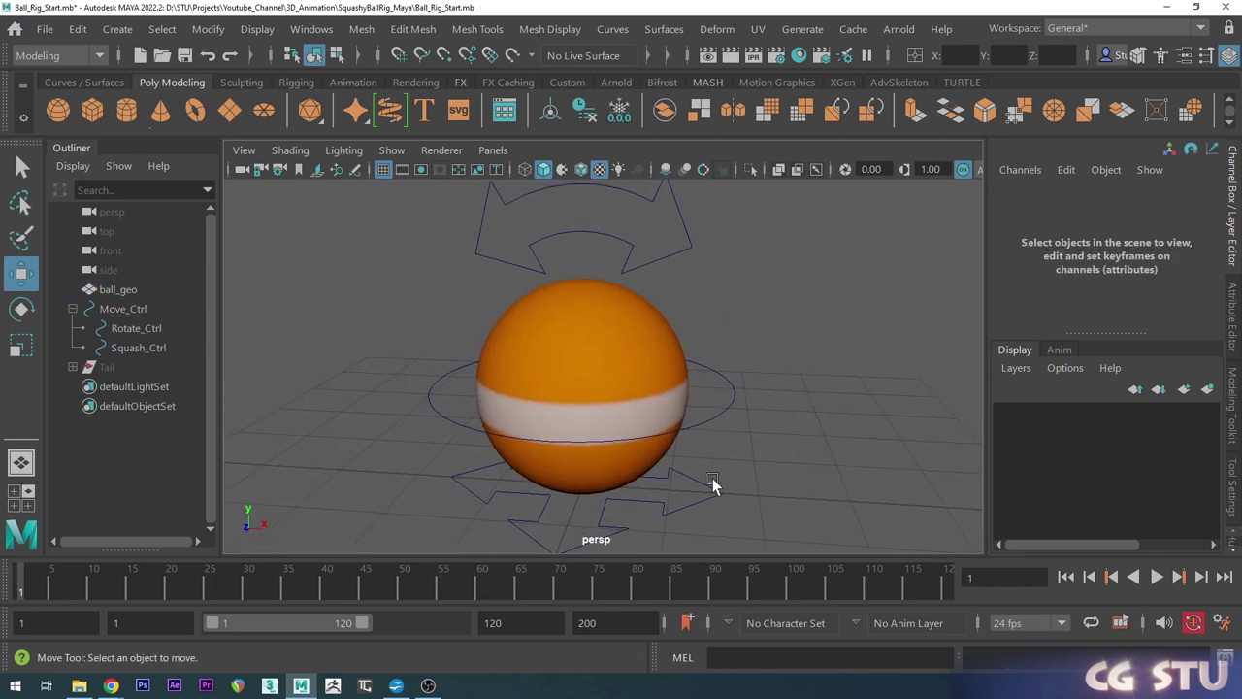
left_click_drag(669, 427, 662, 419, "alt")
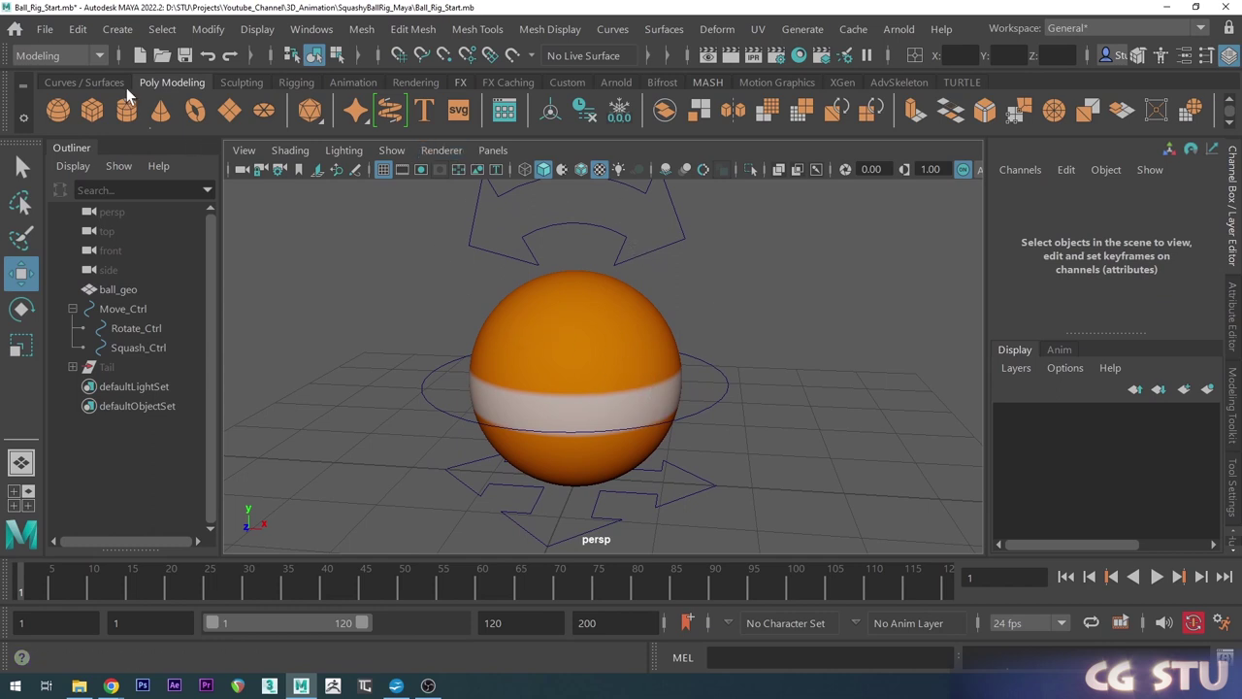
left_click(99, 55)
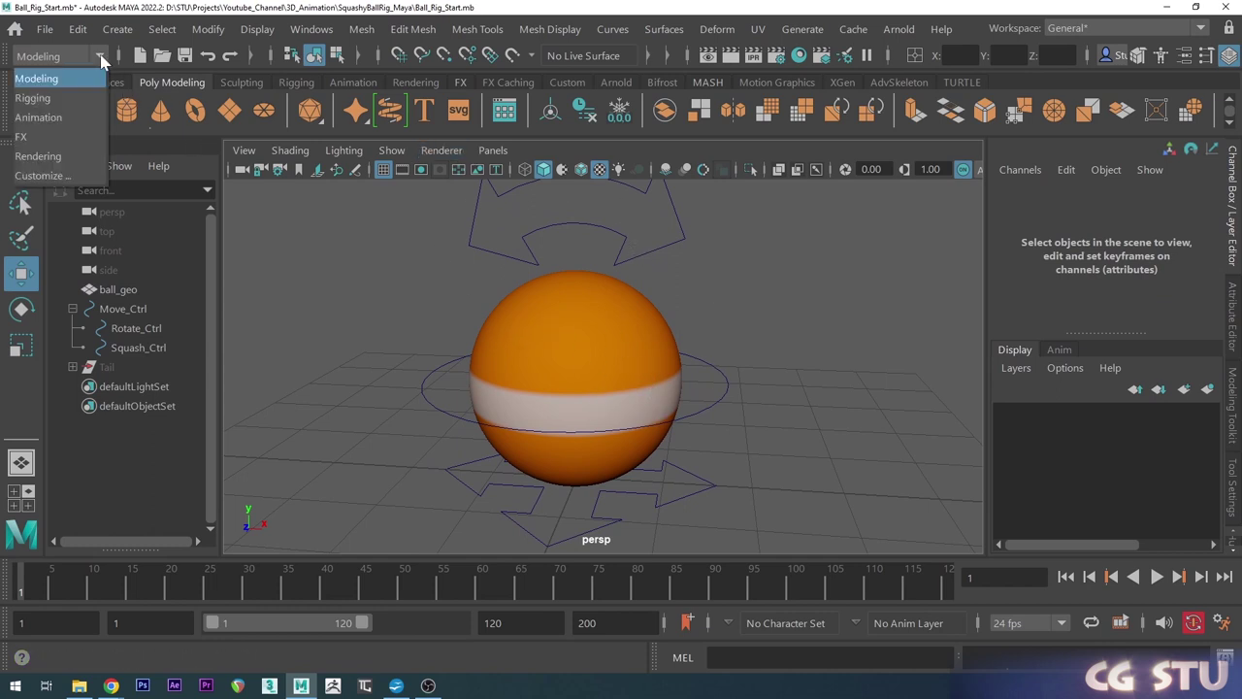
left_click(32, 98)
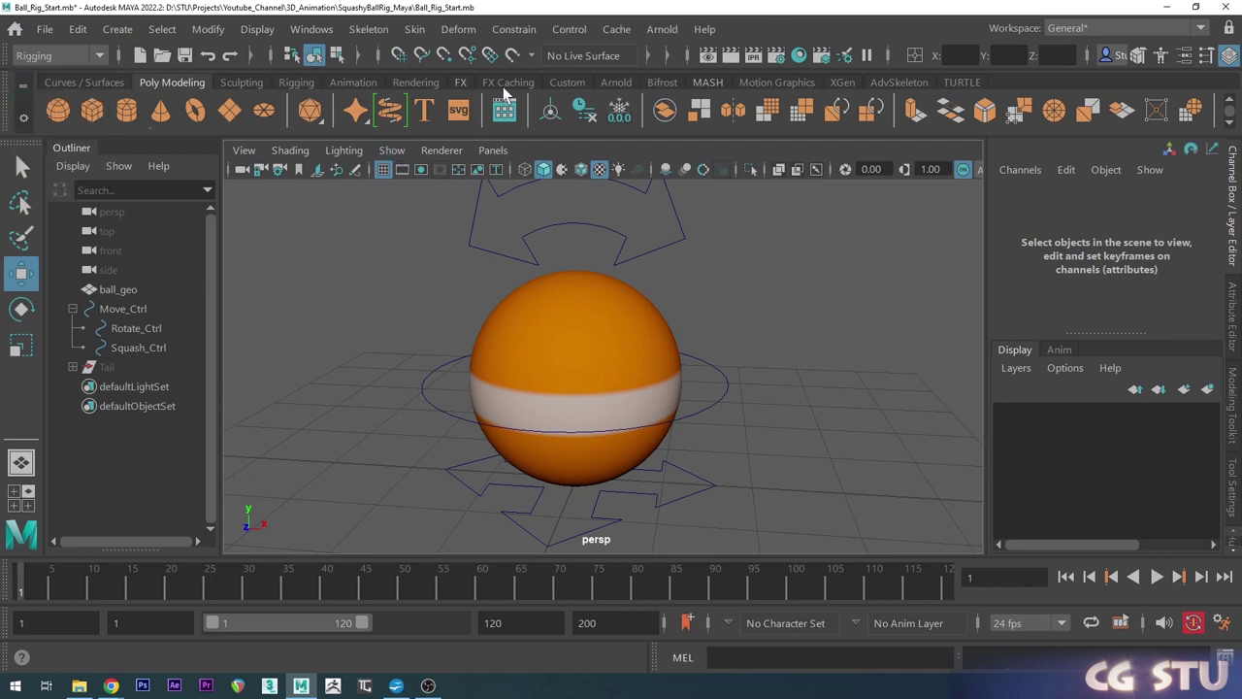
left_click(521, 32)
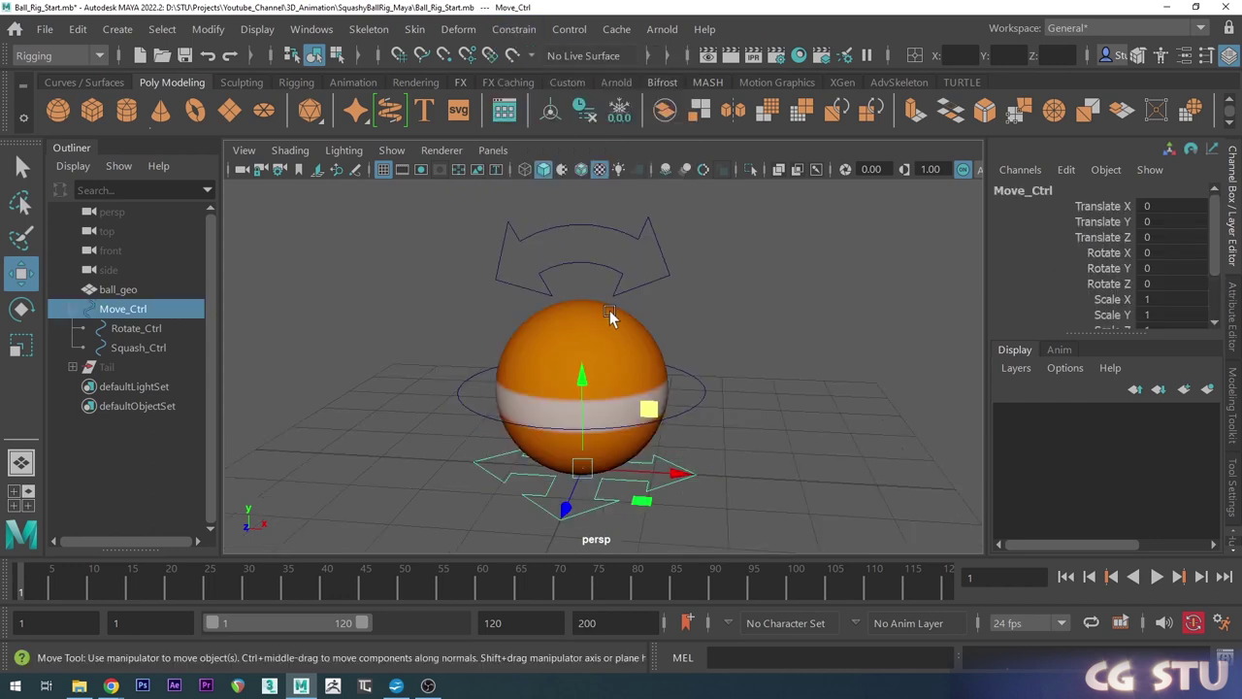
Point-constrain ball_geo to Move_Ctrl with the options reset to defaults and Maintain offset enabled on all axes.
left_click(611, 333)
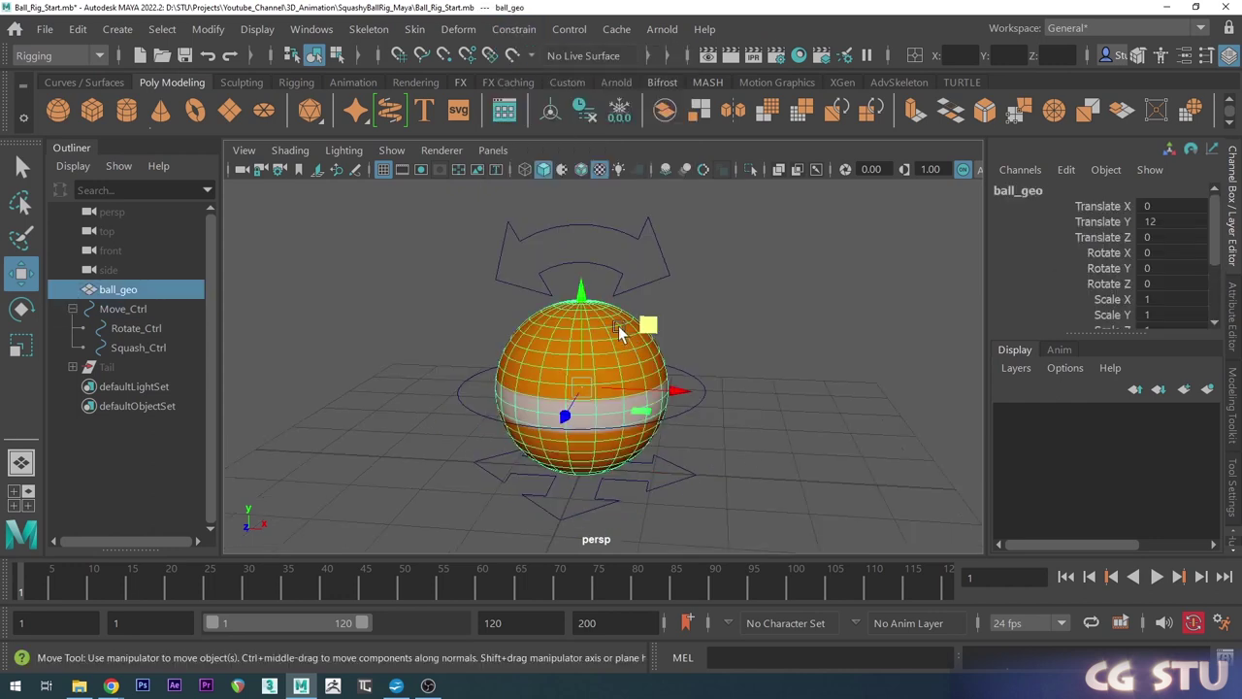
left_click(660, 469)
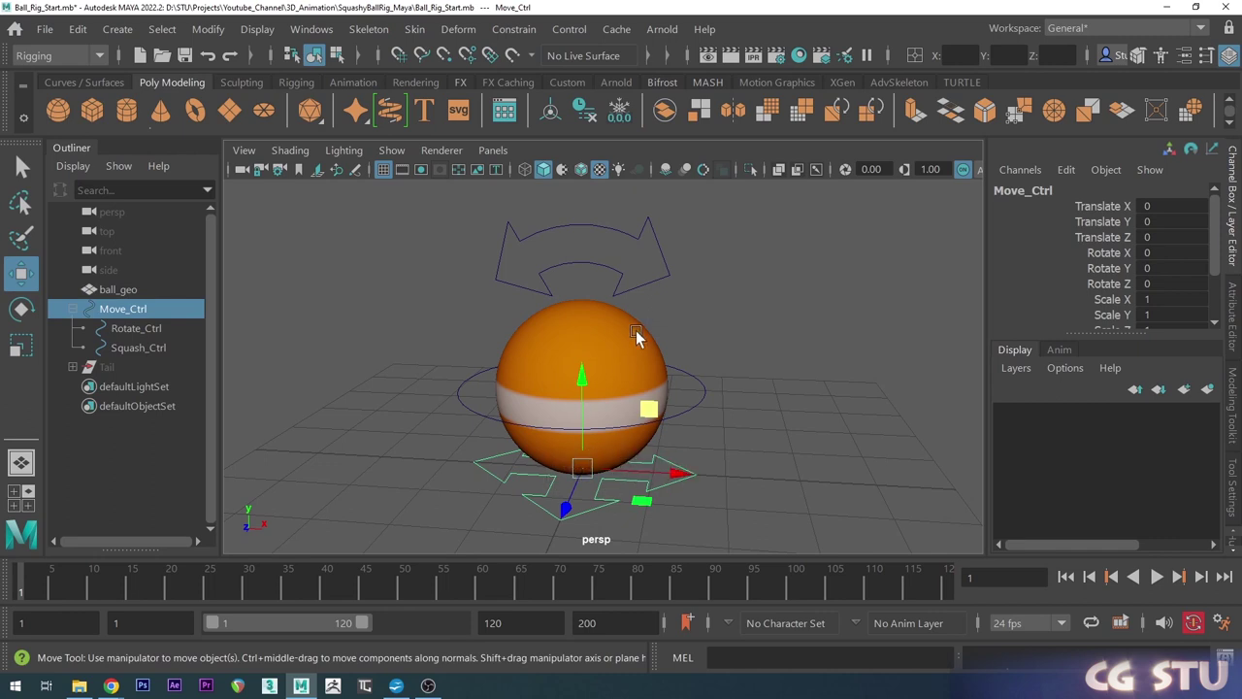
left_click(699, 459)
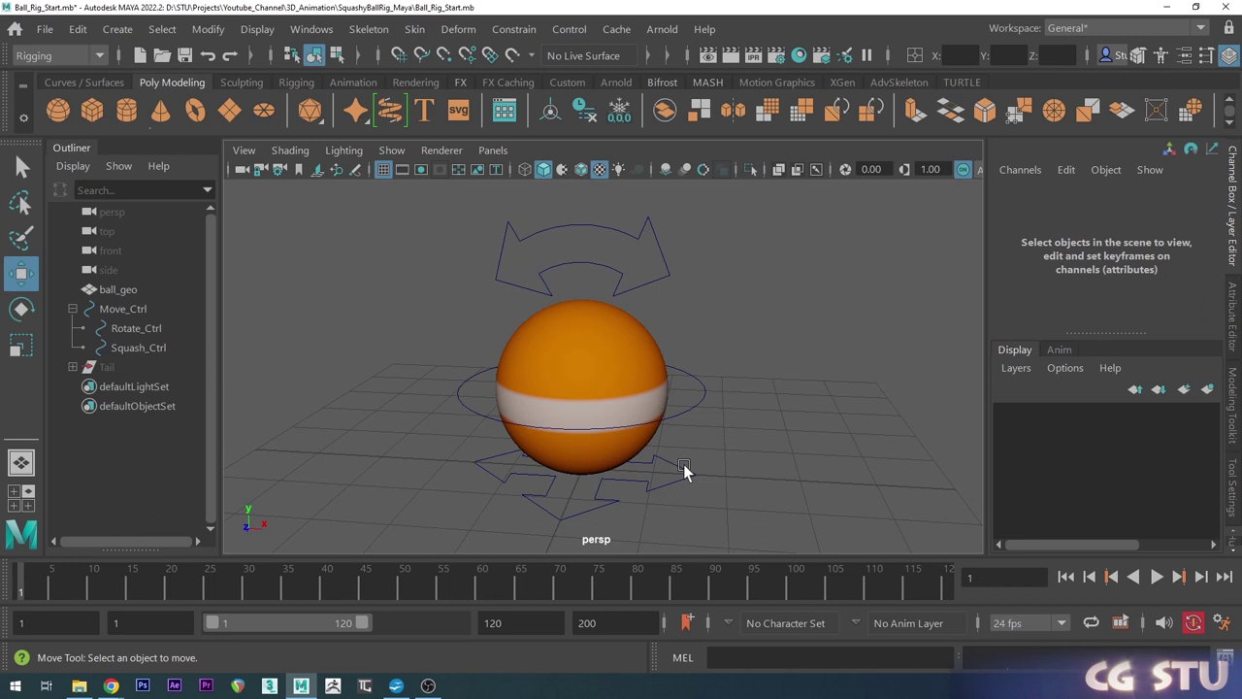
left_click(676, 466)
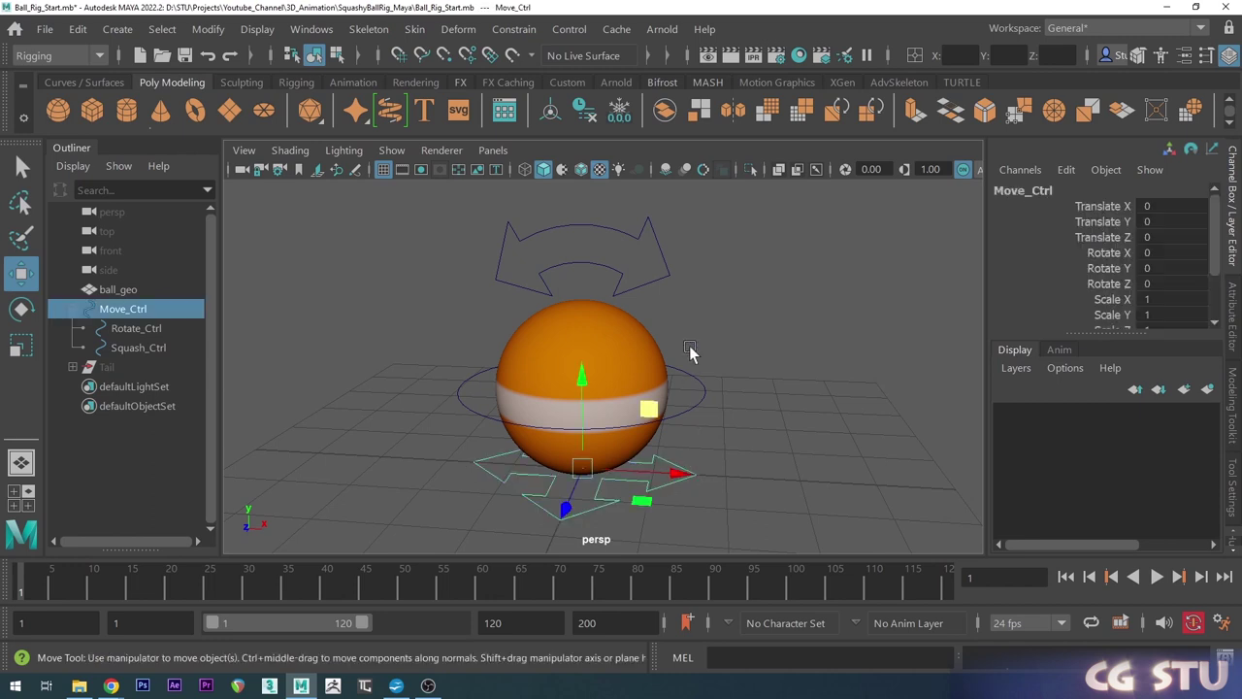
left_click(609, 329)
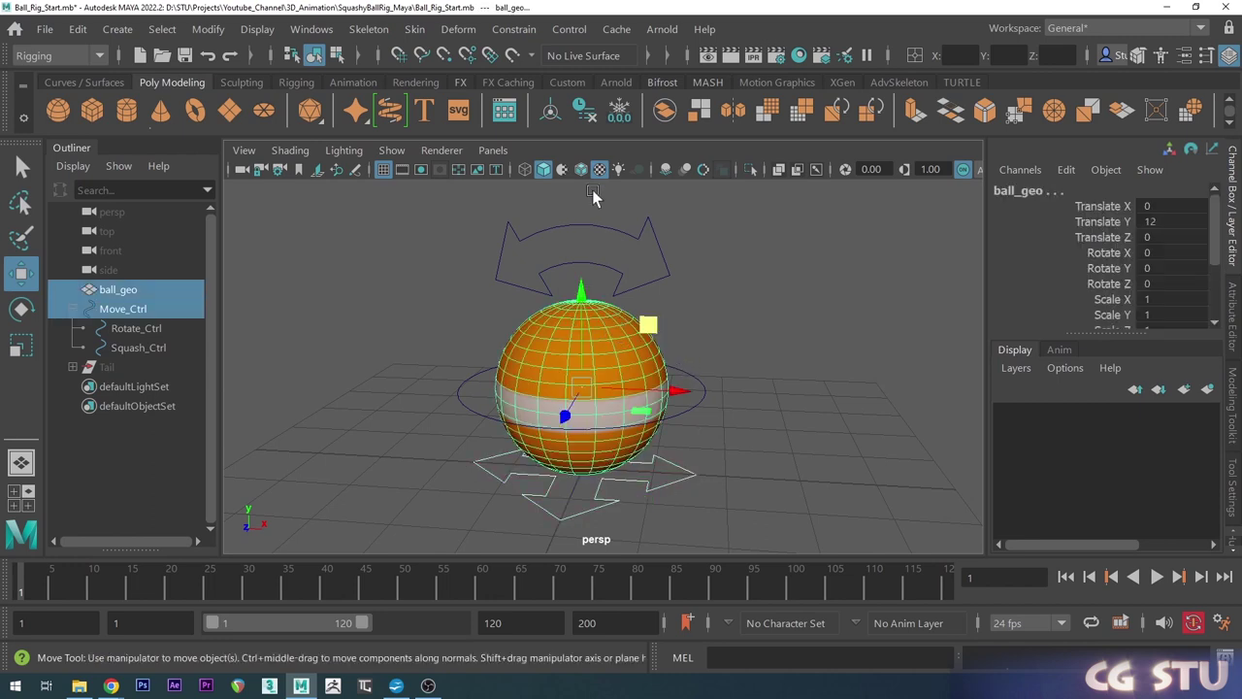
left_click(525, 34)
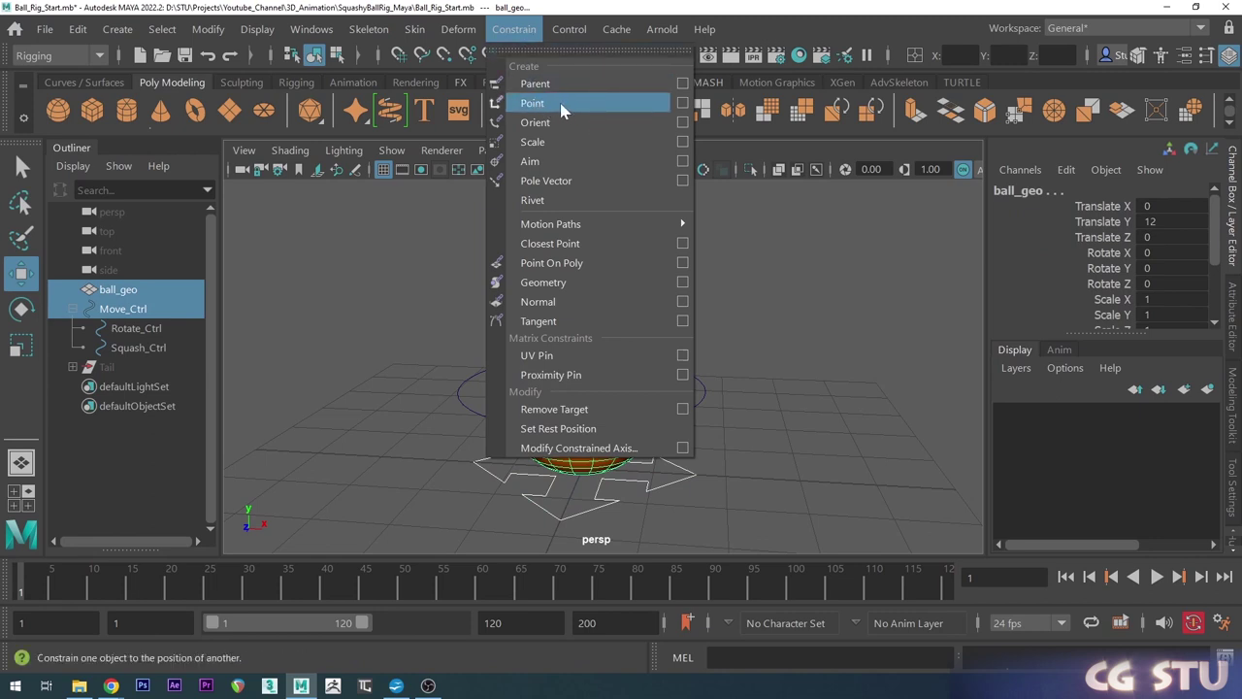
left_click(682, 104)
left_click(199, 169)
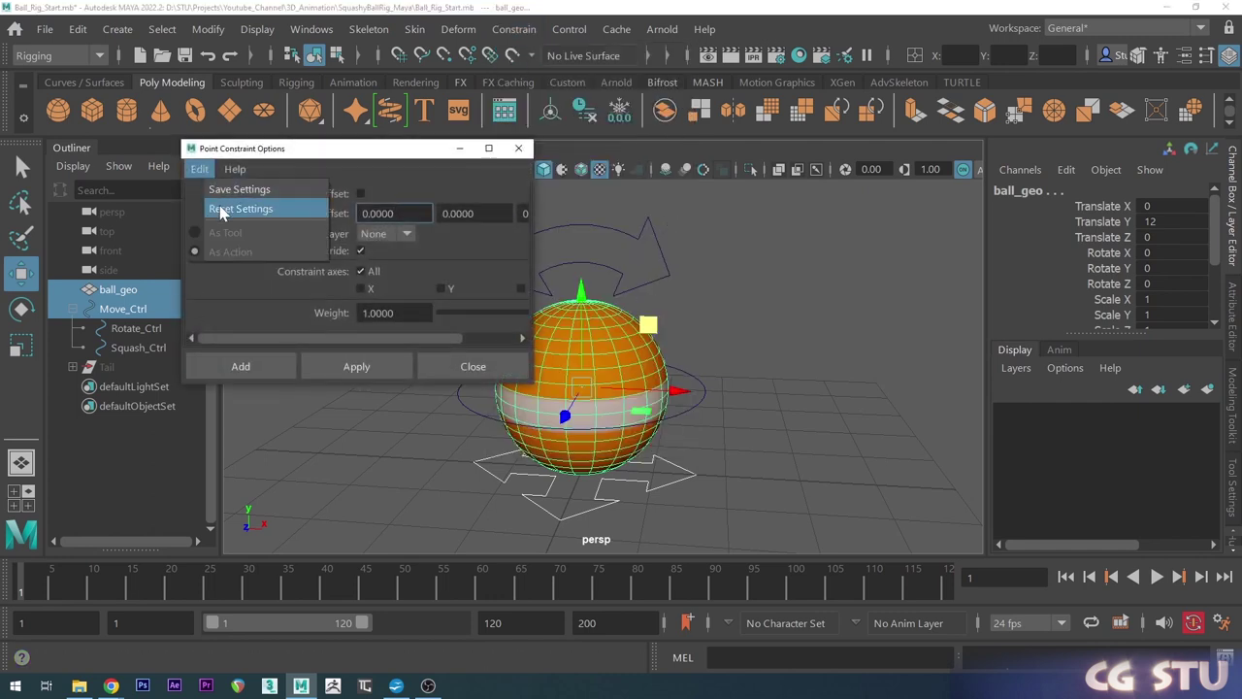
left_click(222, 210)
left_click_drag(338, 155, 355, 157)
left_click(379, 194)
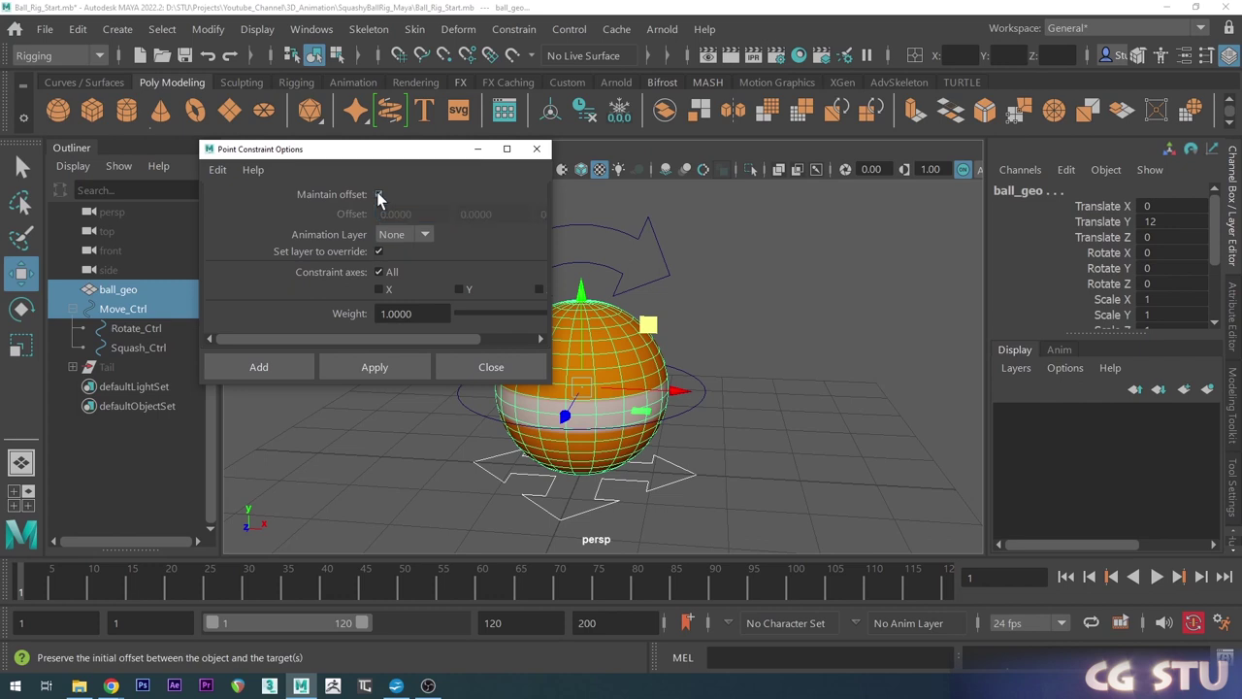
left_click(258, 367)
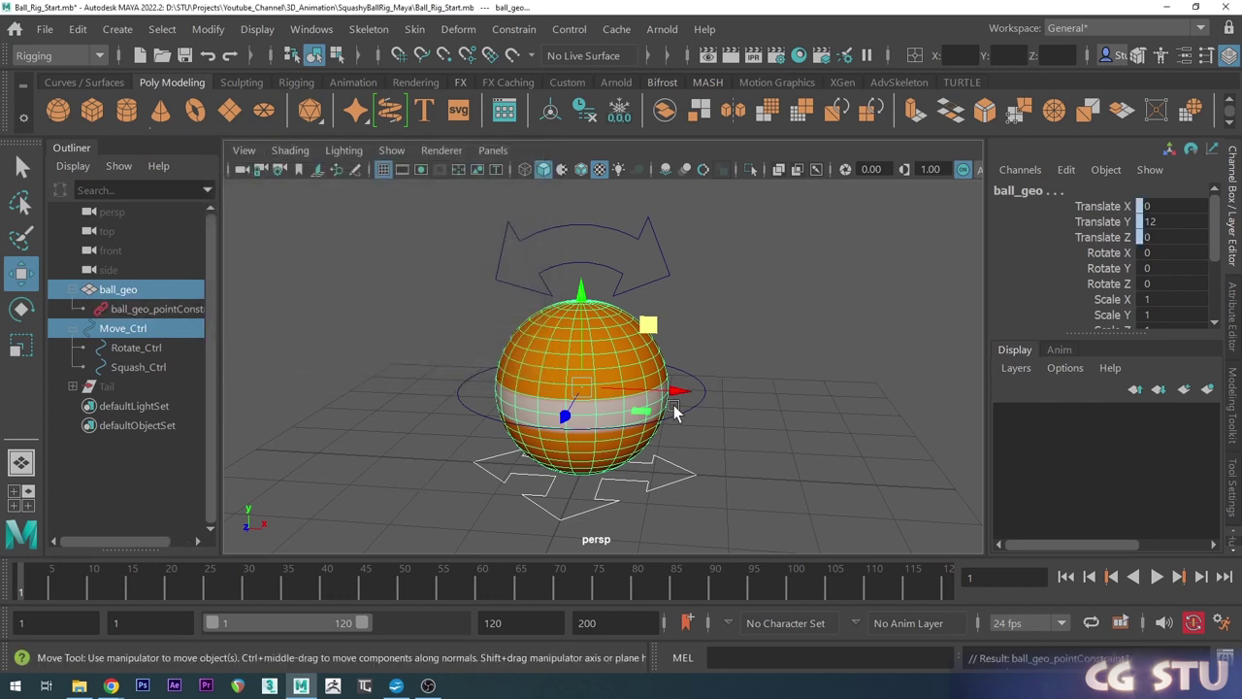
Test the point constraint by moving Move_Ctrl to about X 3.9 and Y 9.4, and undo the move.
left_click(736, 274)
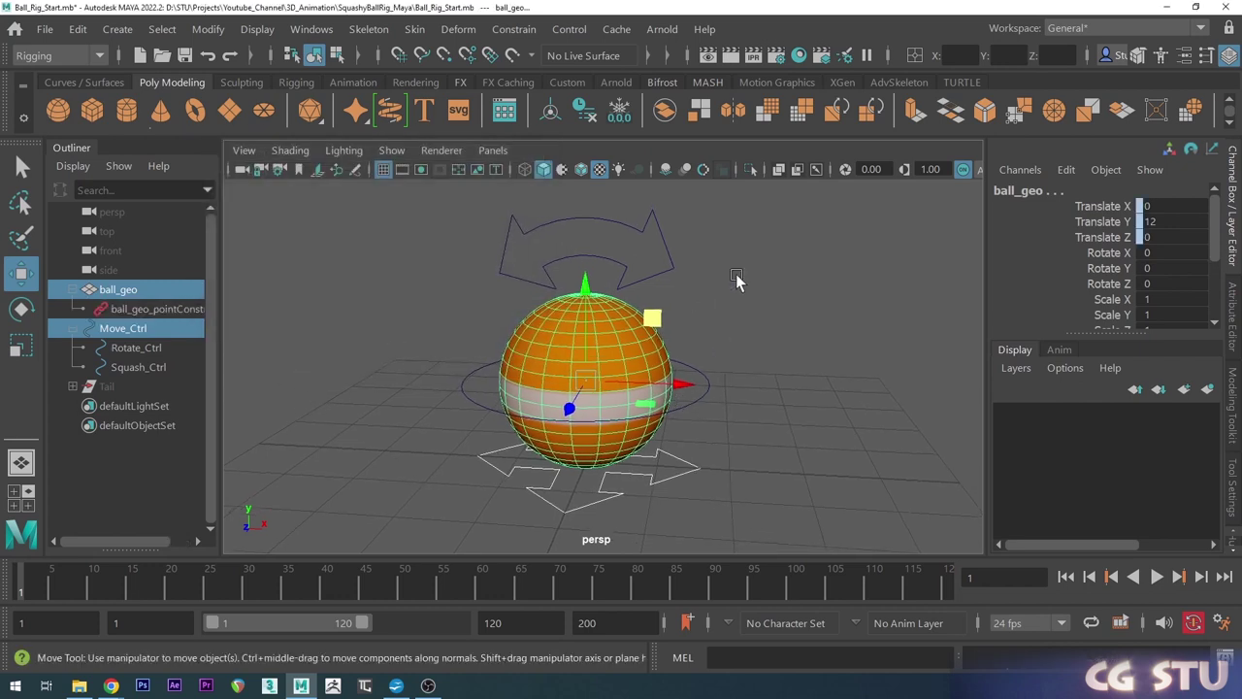
left_click(673, 456)
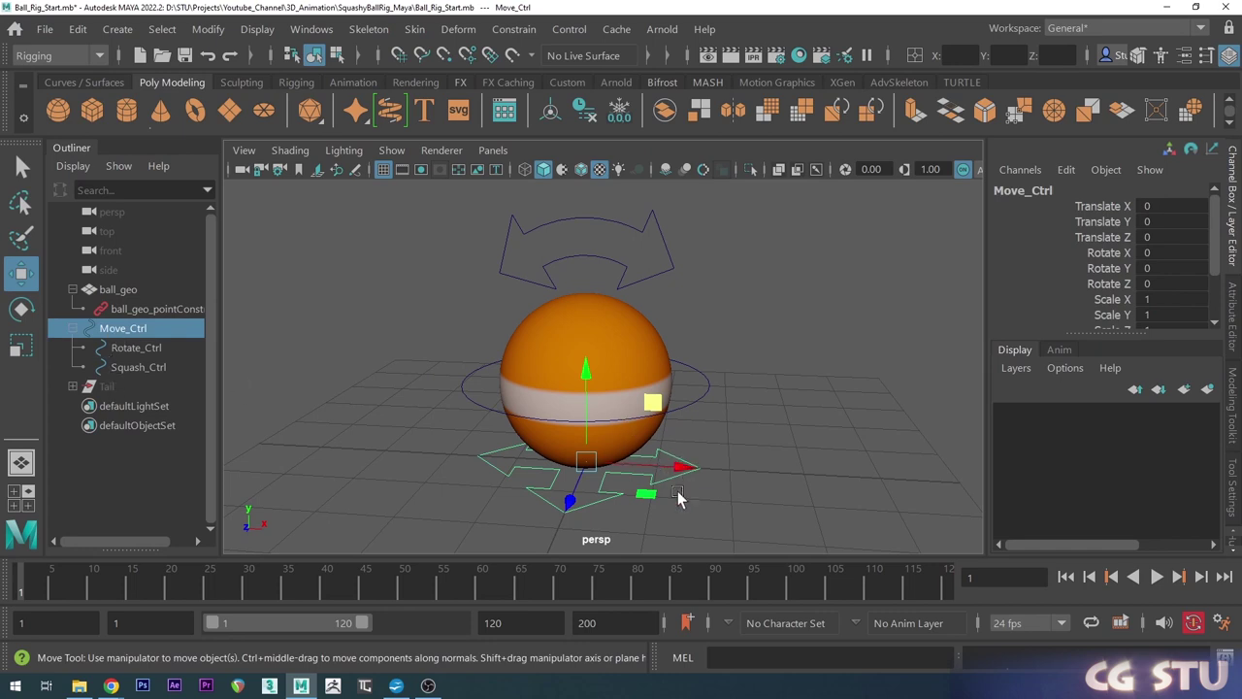
left_click_drag(654, 401, 683, 342)
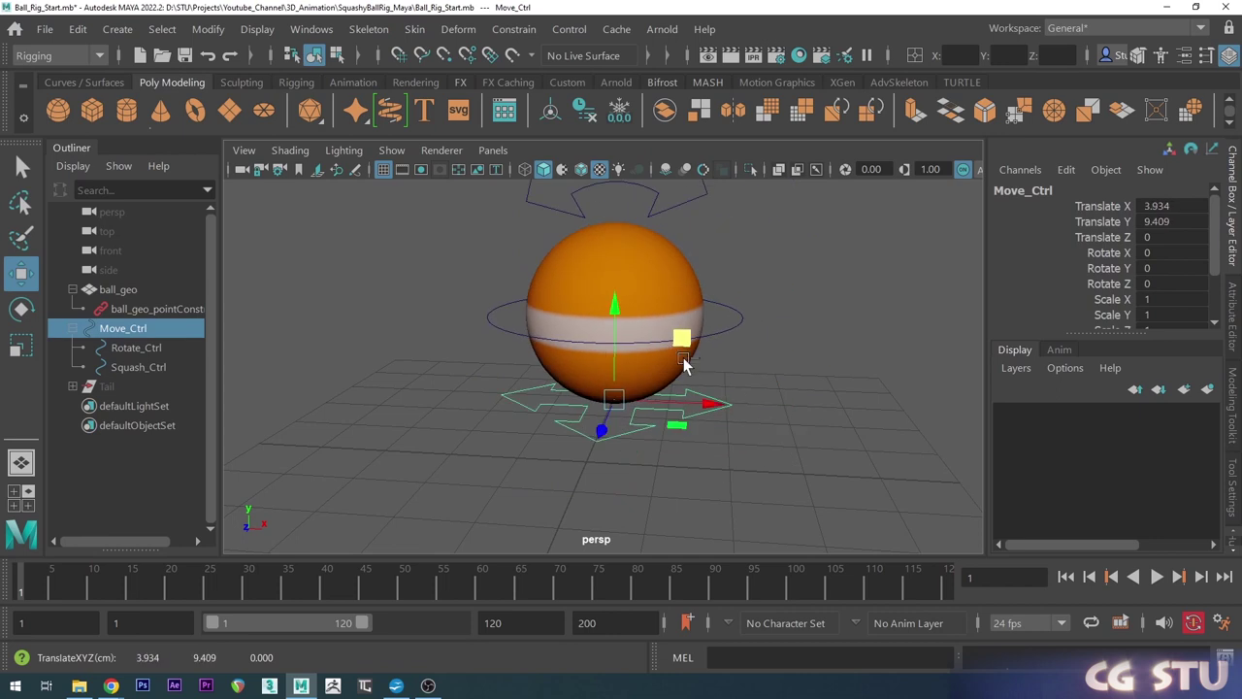
key("ctrl+z")
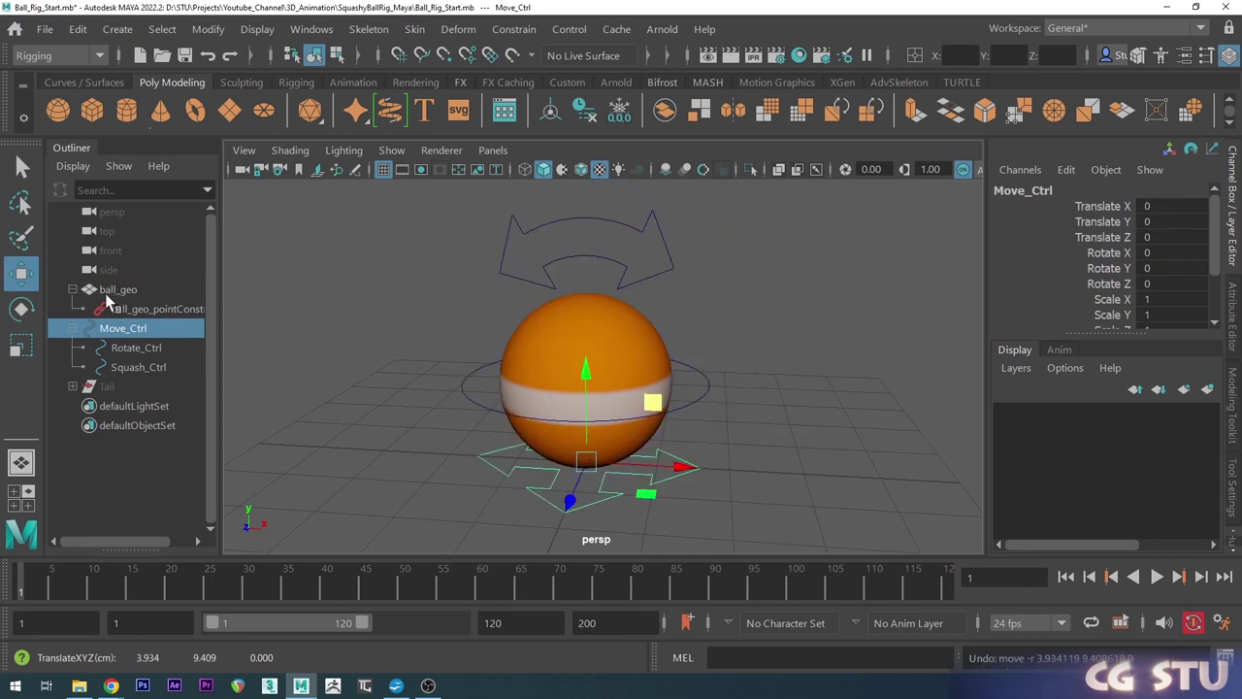
Turn on wireframe on shaded in the perspective view so the ball's edges are displayed.
middle_click_drag(644, 320, 660, 323, "alt")
scroll(669, 436, "up", 2)
middle_click_drag(685, 389, 735, 357, "alt")
scroll(709, 400, "down", 2)
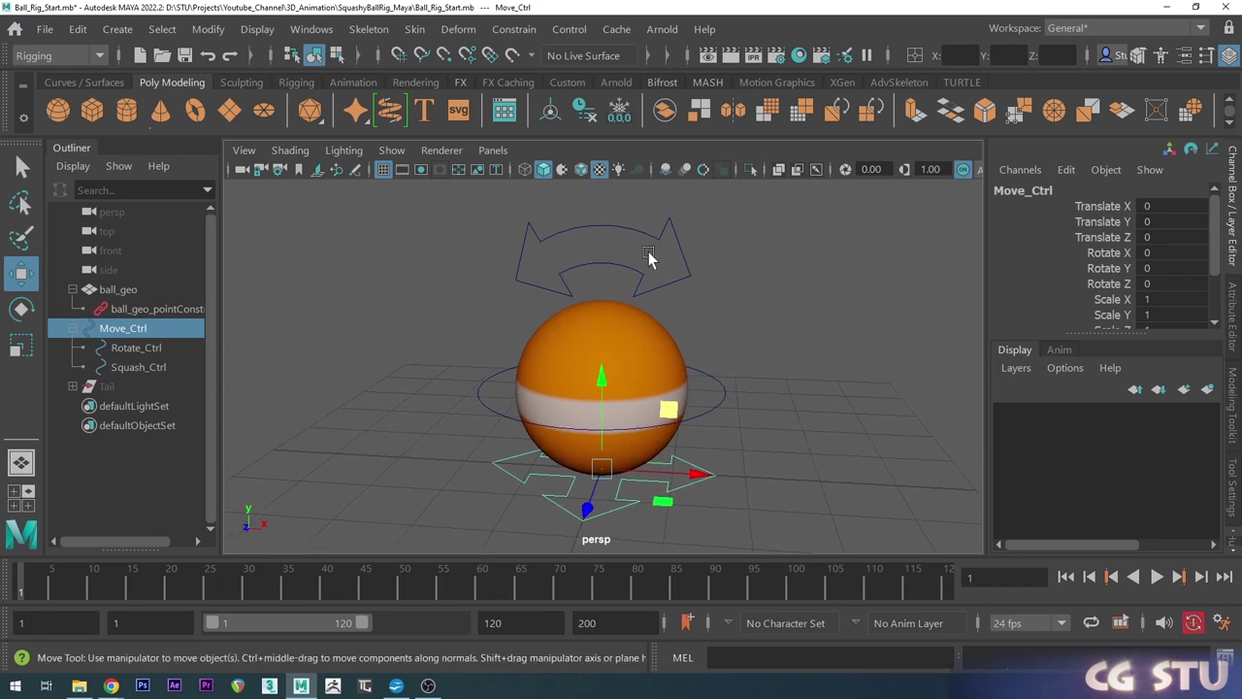
left_click(583, 168)
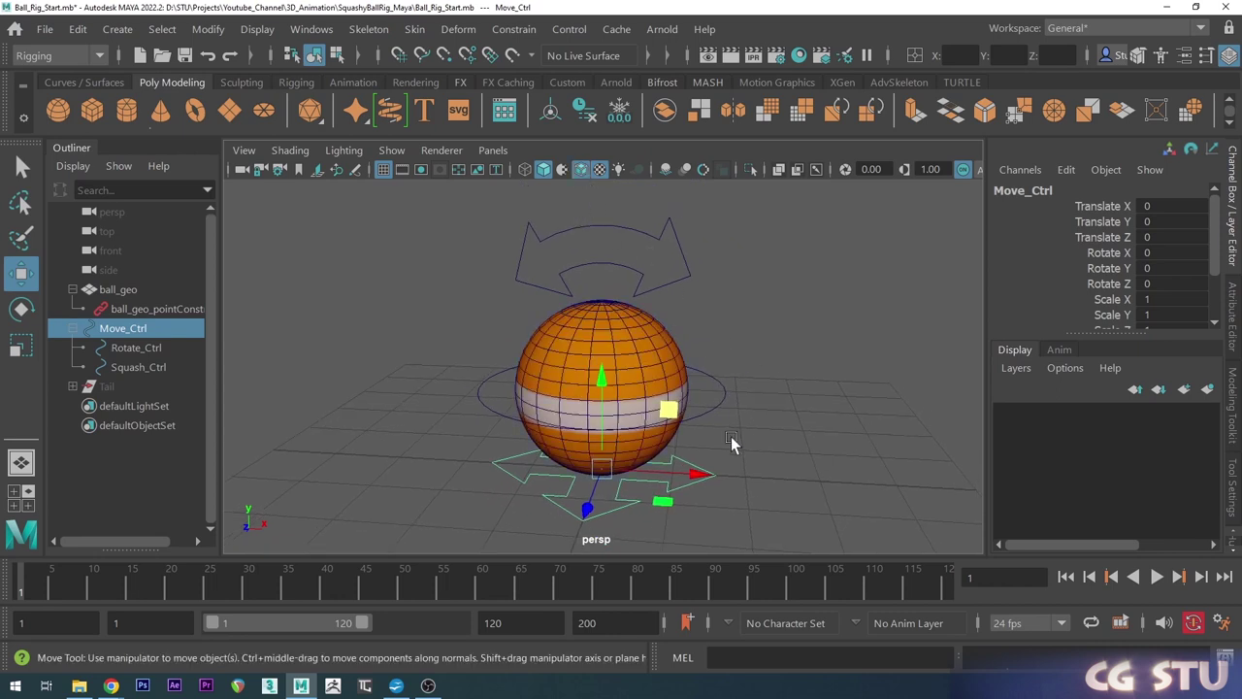
Orient-constrain ball_geo to Rotate_Ctrl with the options reset to defaults and Maintain offset enabled on all axes.
left_click(667, 290)
key("e")
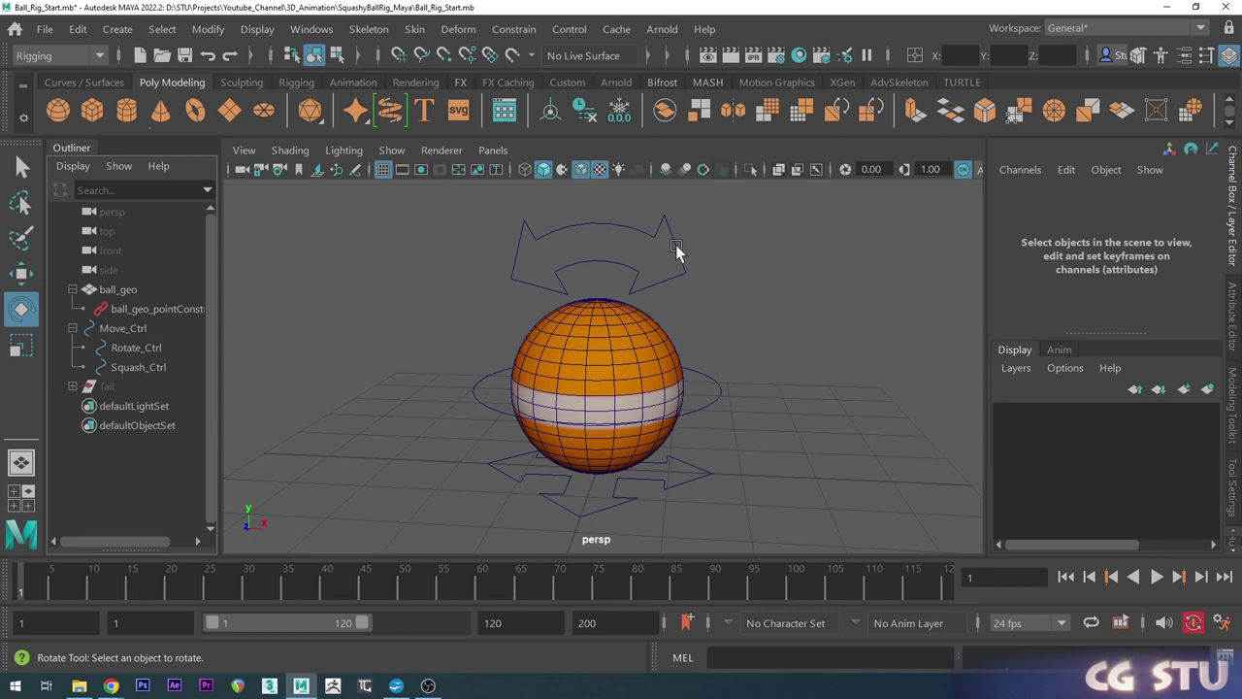
left_click(675, 243)
key("q")
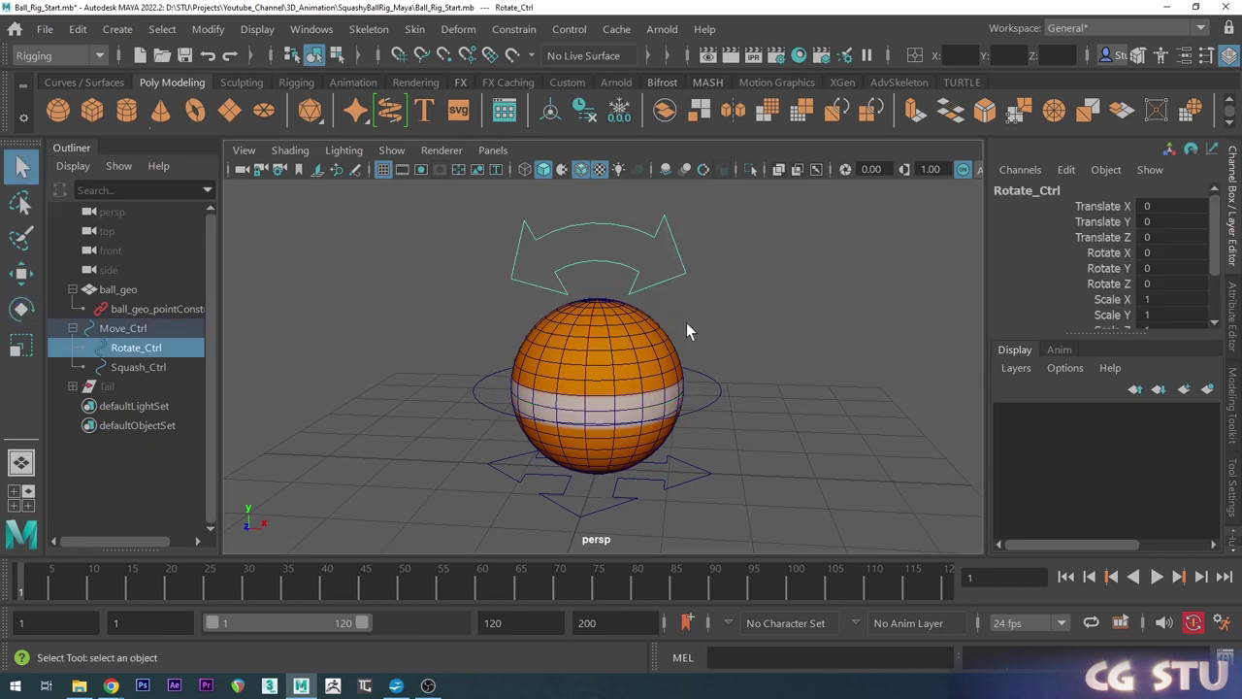
left_click(618, 339, "shift")
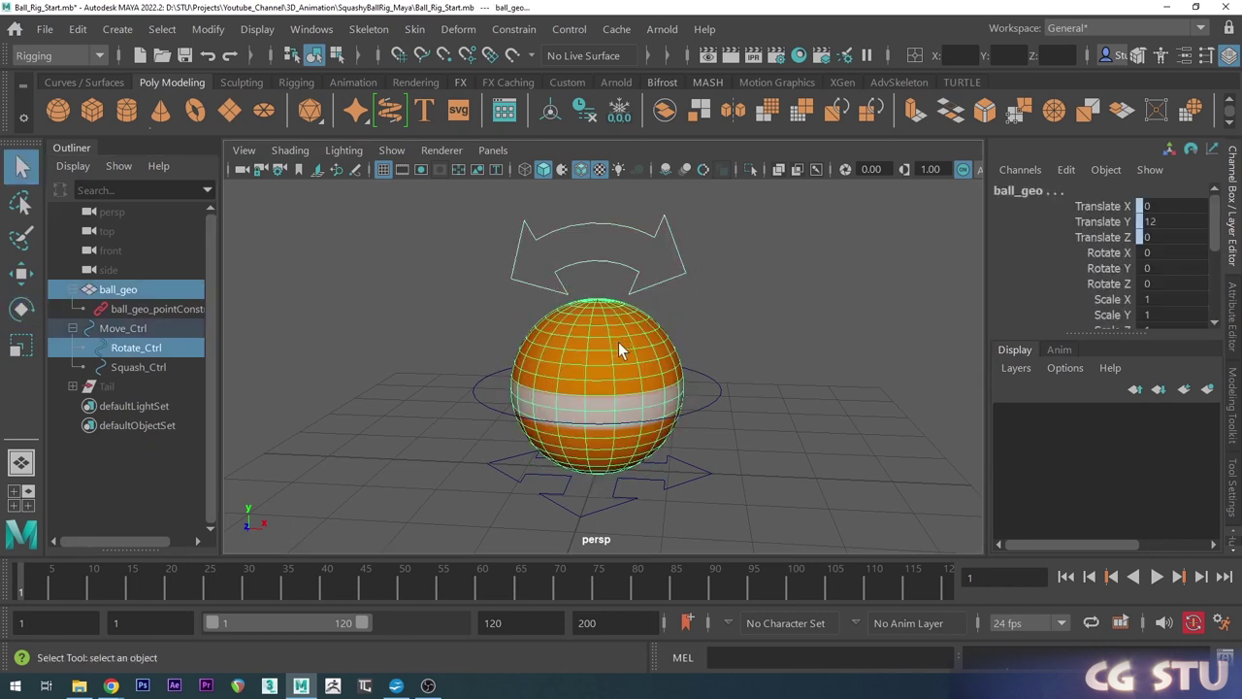
left_click(513, 30)
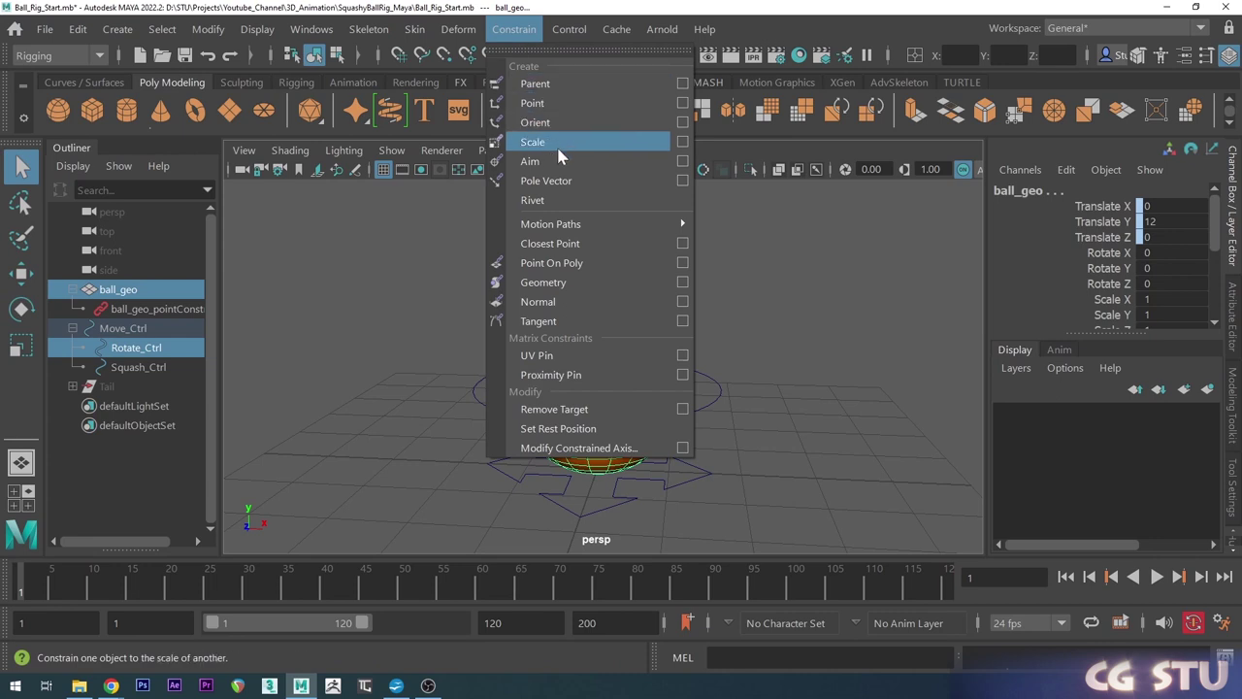
left_click(683, 123)
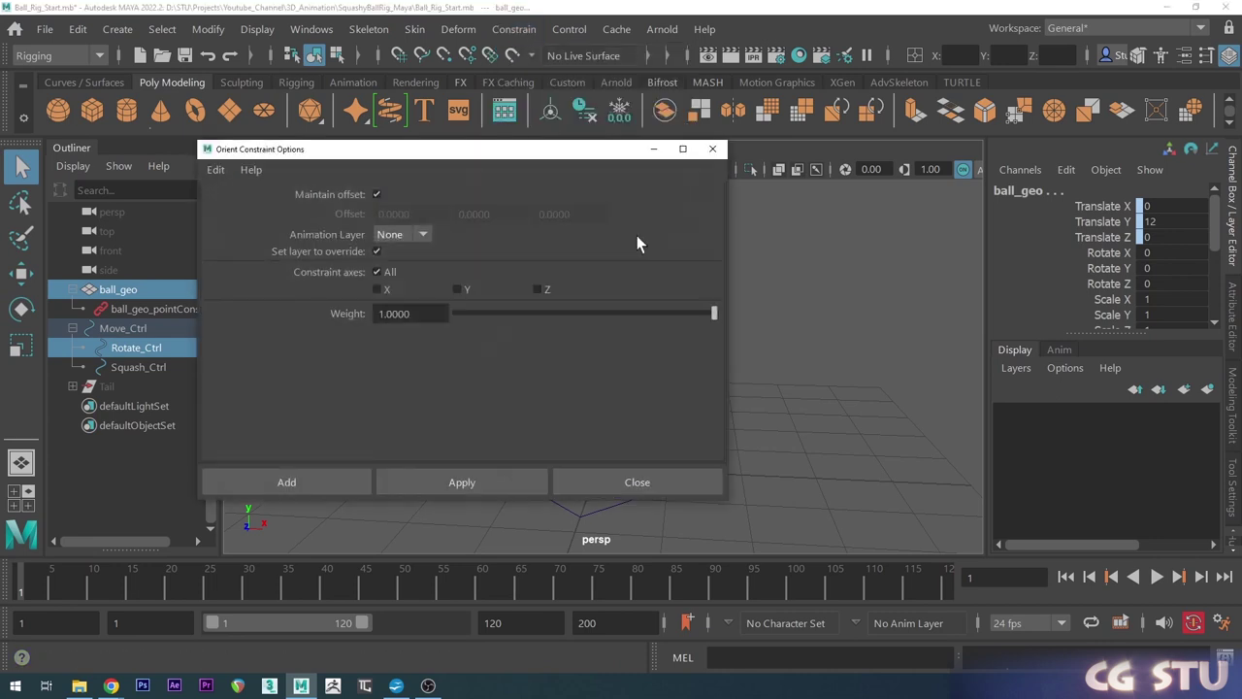
left_click(215, 170)
left_click(236, 208)
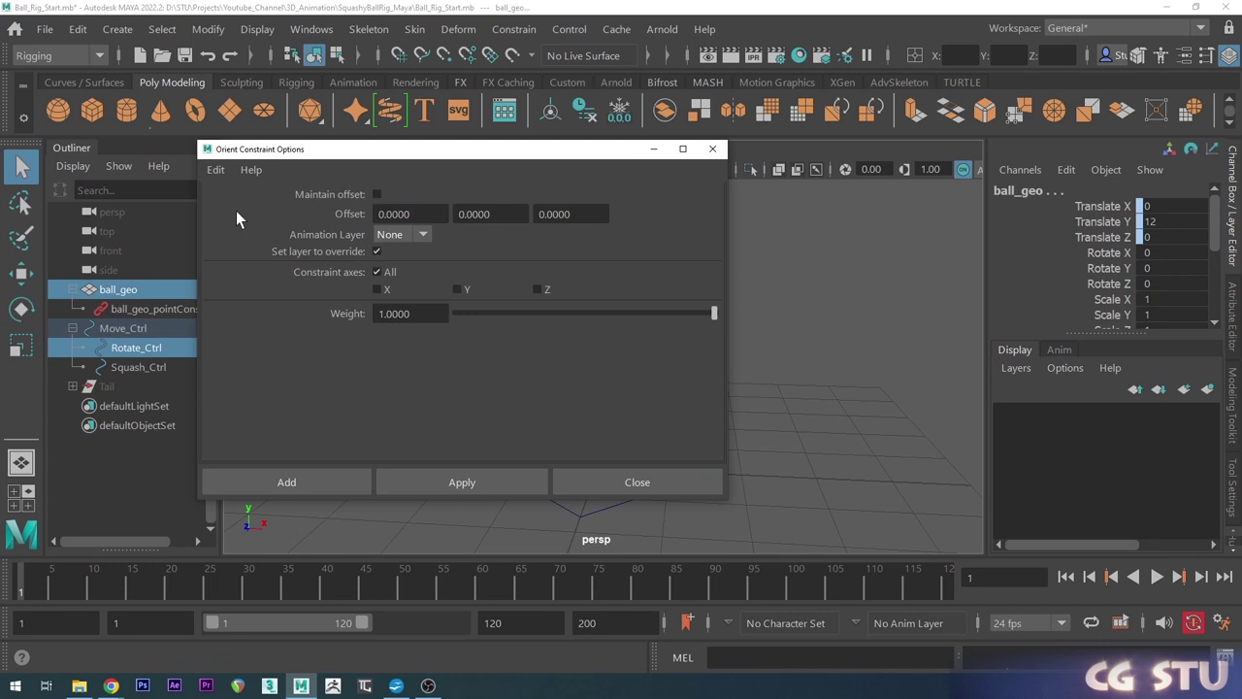
left_click(377, 195)
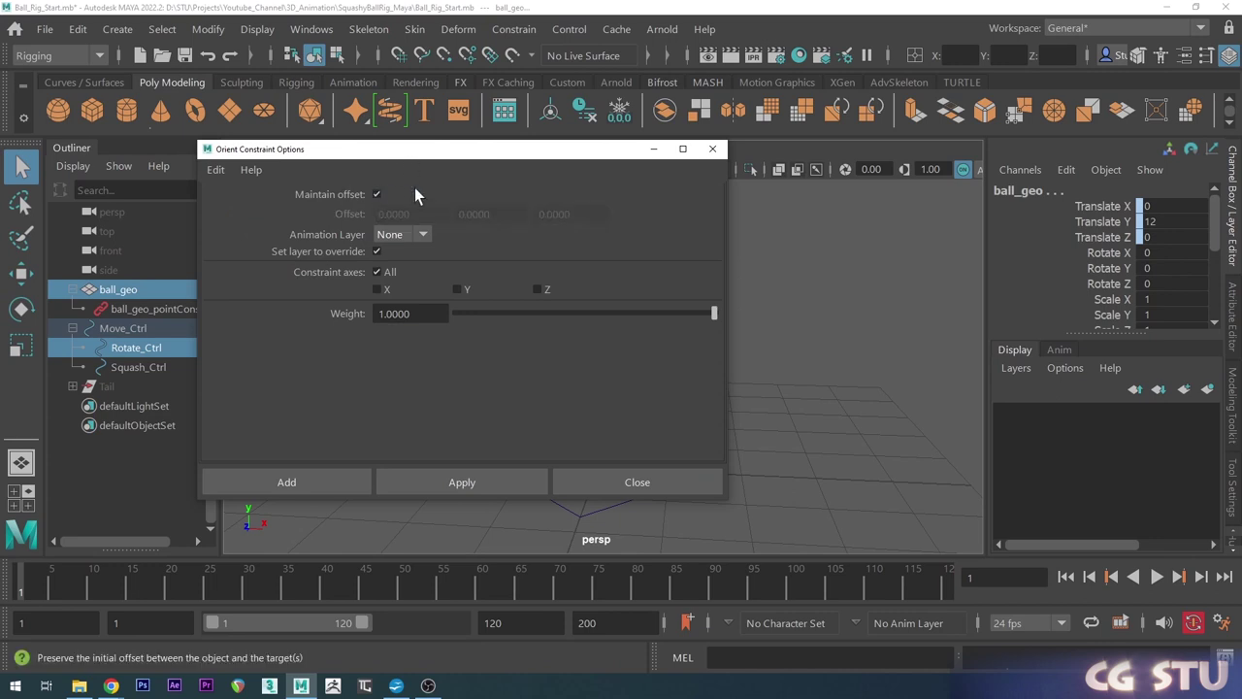
left_click(314, 482)
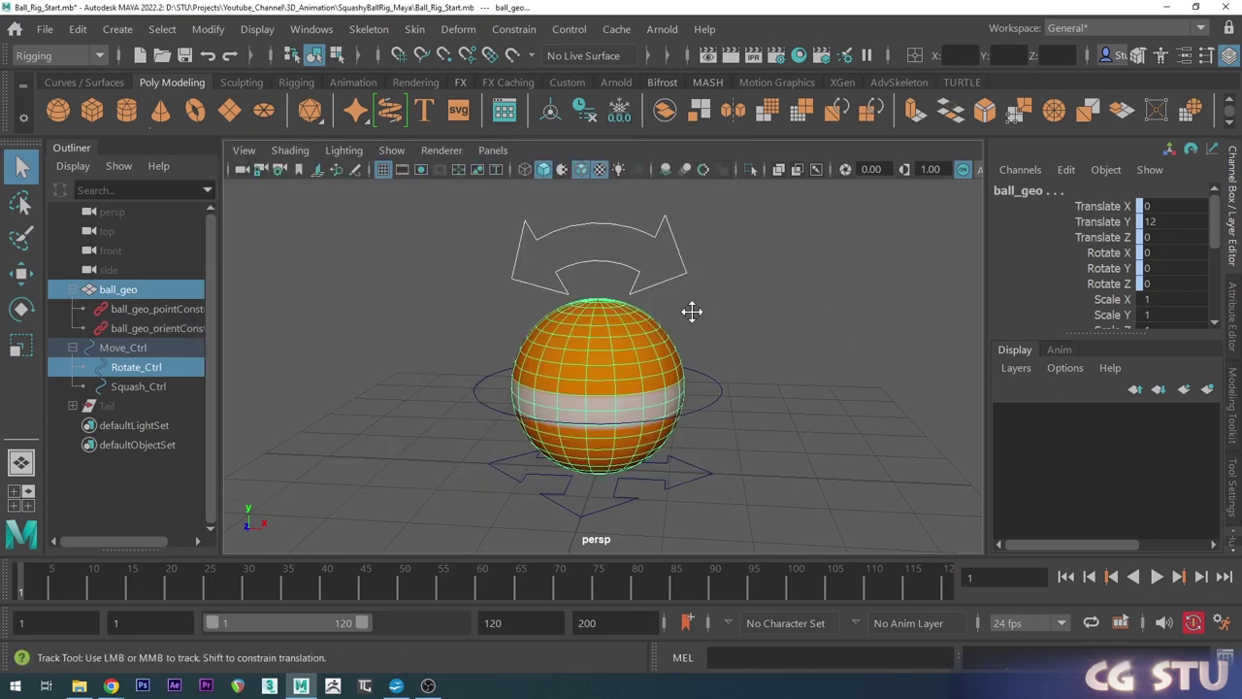
Test the orient constraint by rotating Rotate_Ctrl, undo the rotation and clear the selection.
left_click(723, 283)
left_click(720, 290)
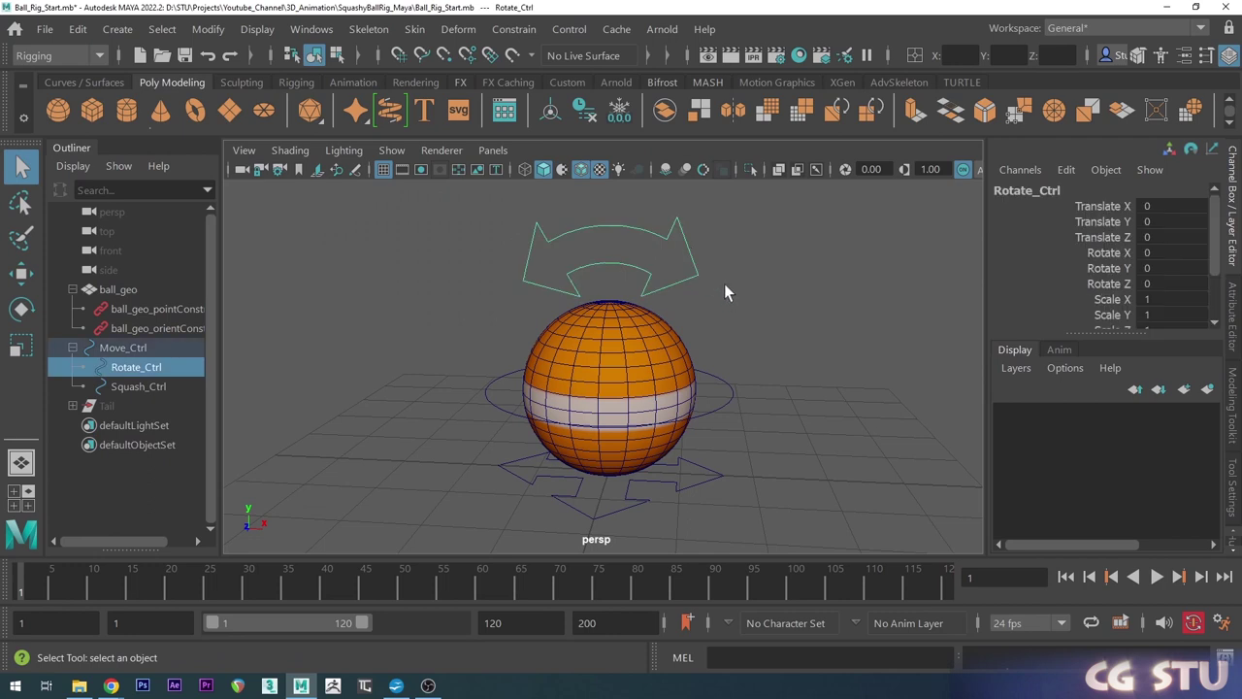
key("e")
left_click_drag(632, 327, 647, 363)
key("ctrl+z")
right_click_drag(649, 367, 653, 401, "alt")
left_click(717, 321)
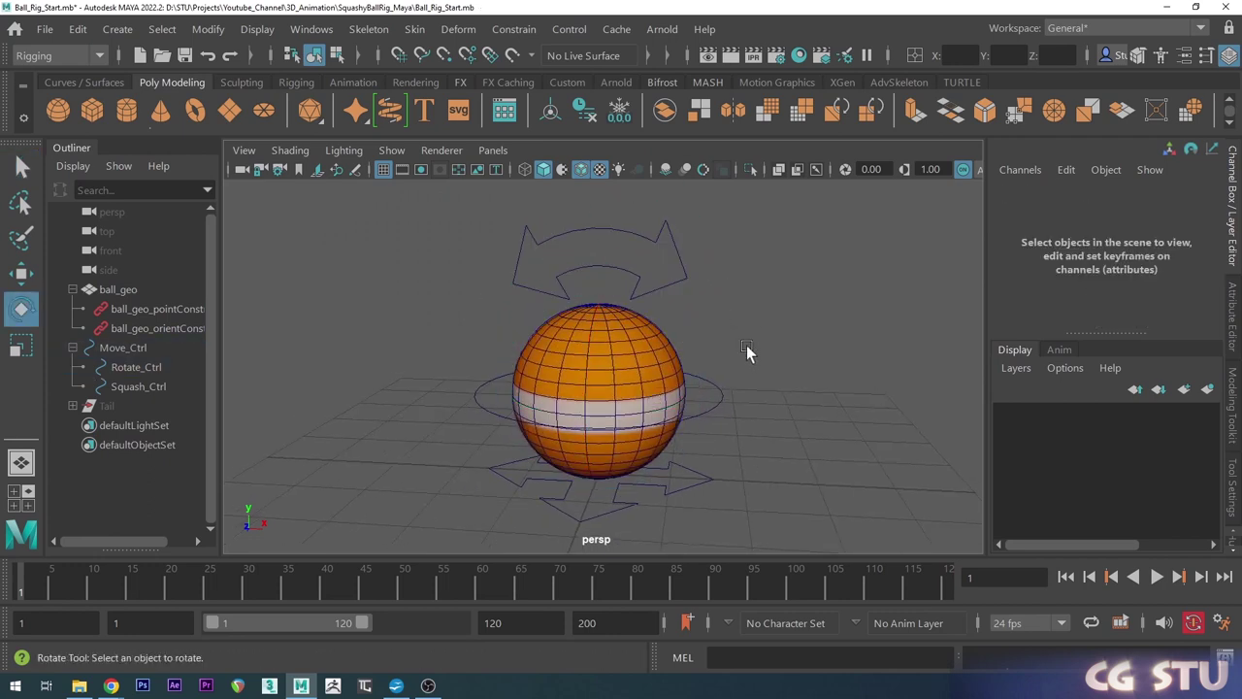
Add a nonlinear Squash deformer to ball_geo.
left_click_drag(633, 405, 602, 336, "alt")
left_click(715, 379)
left_click(767, 326)
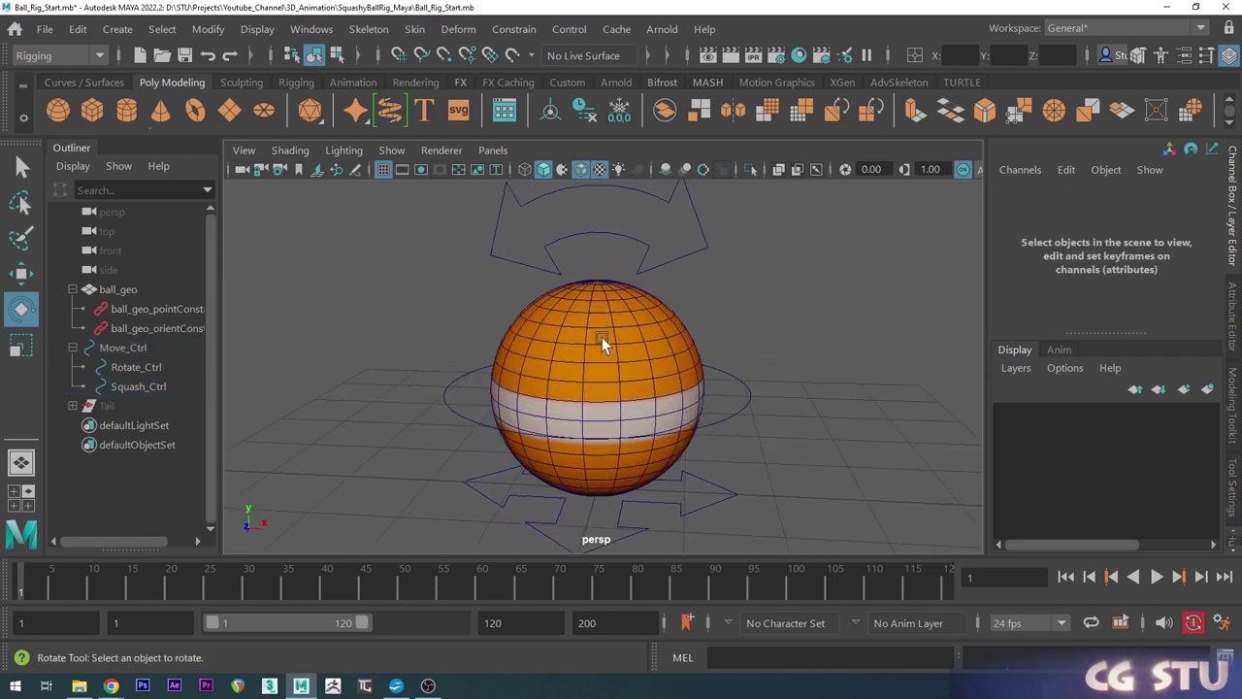
left_click(596, 315)
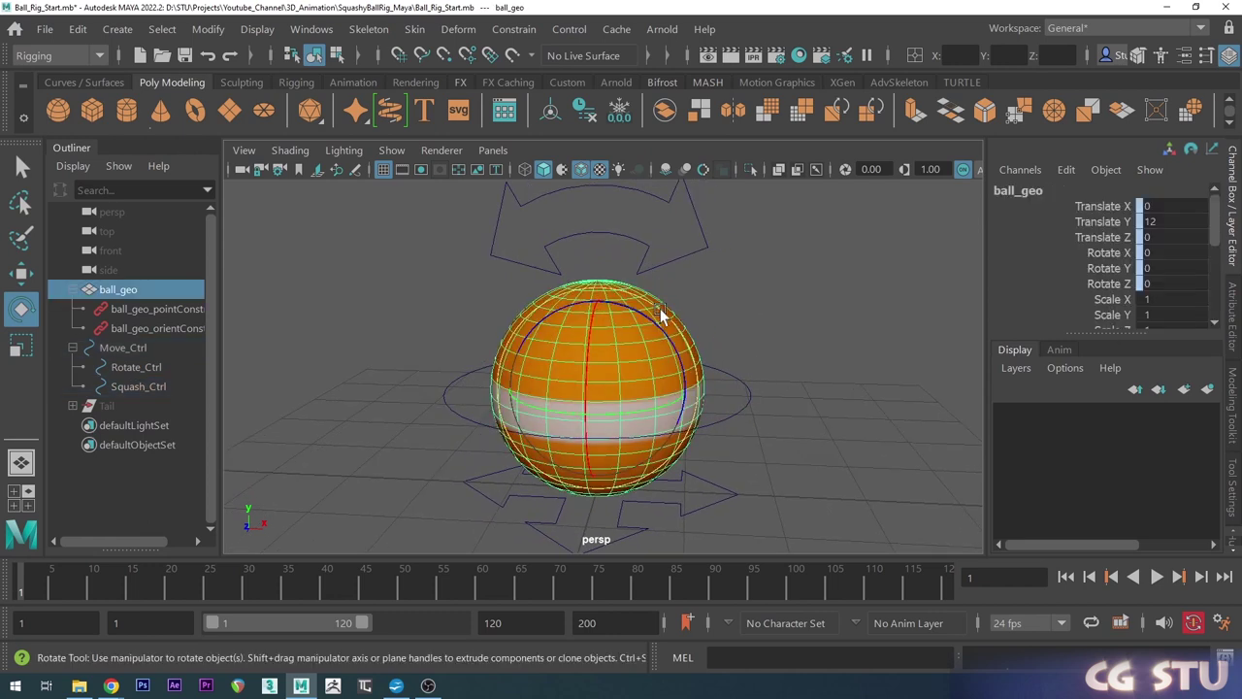
left_click(472, 32)
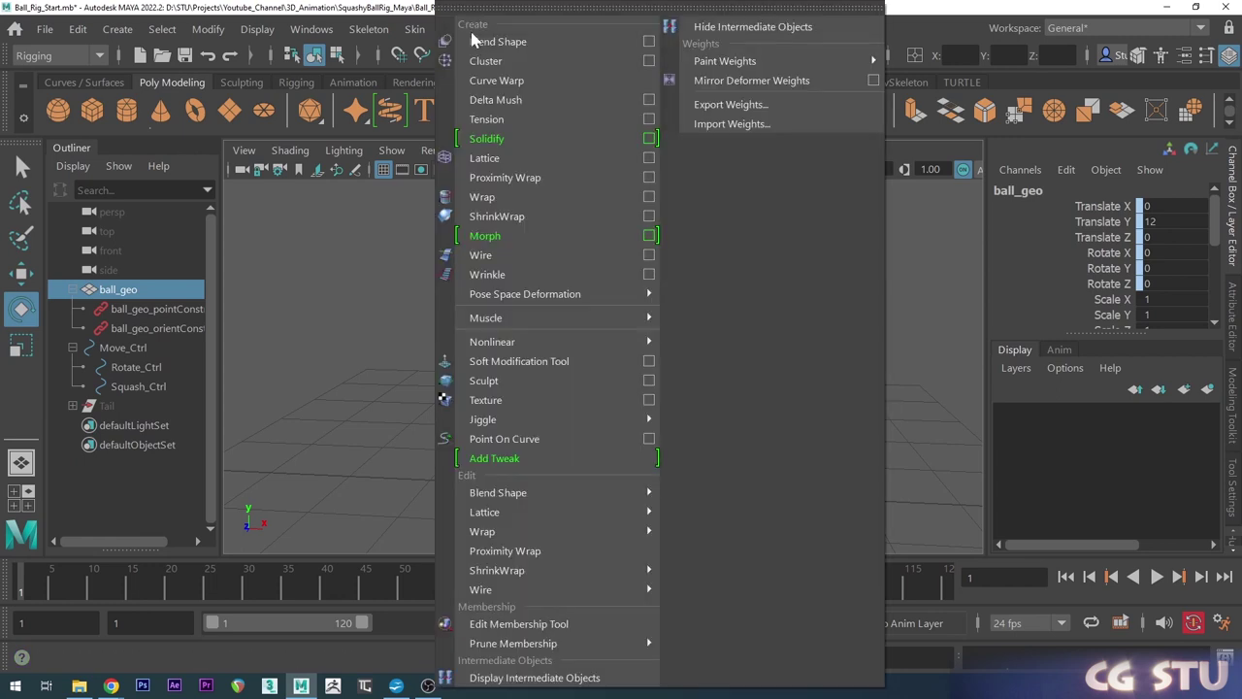
mouse_move(561, 352)
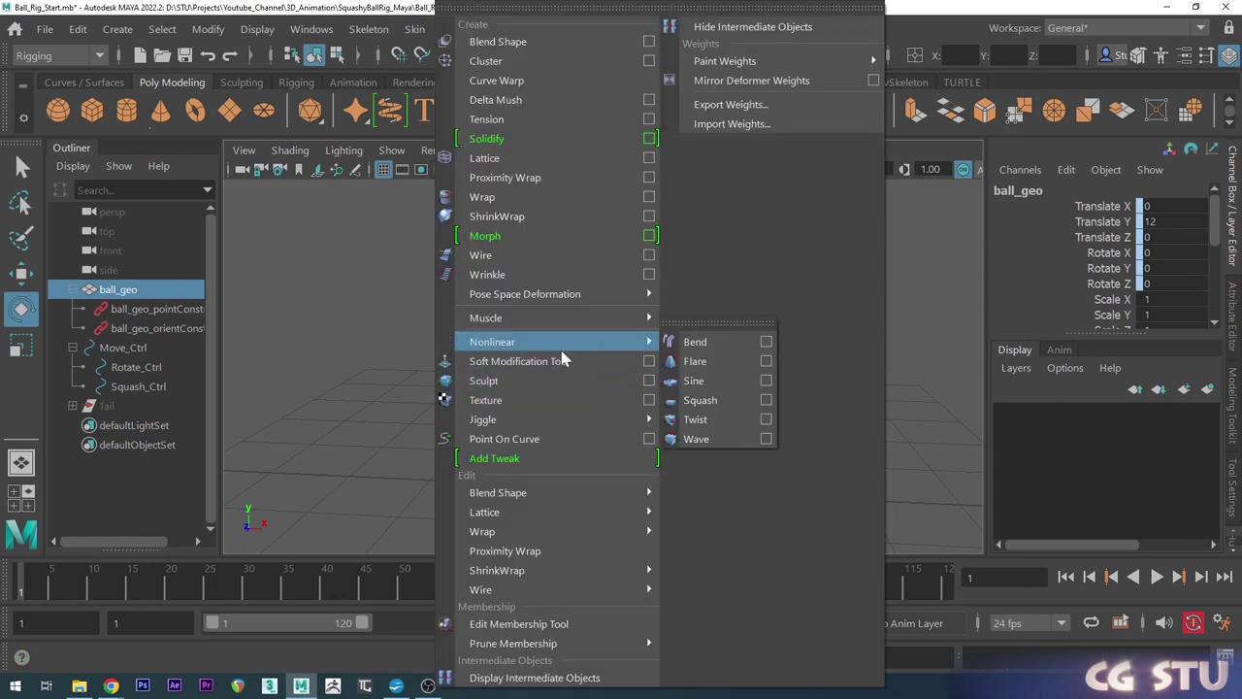
left_click(701, 399)
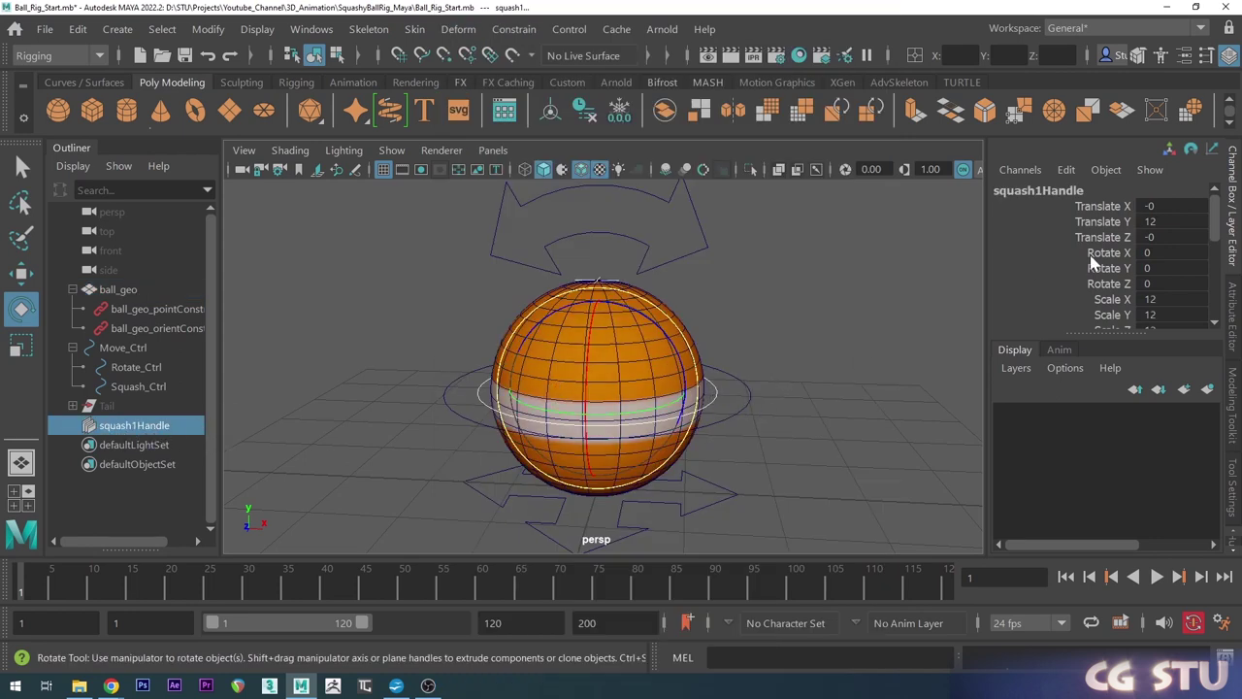
Test the squash deformer by varying its Factor while it is centred on the ball, and undo the change.
scroll(1089, 260, "down", 3)
scroll(1087, 250, "down", 4)
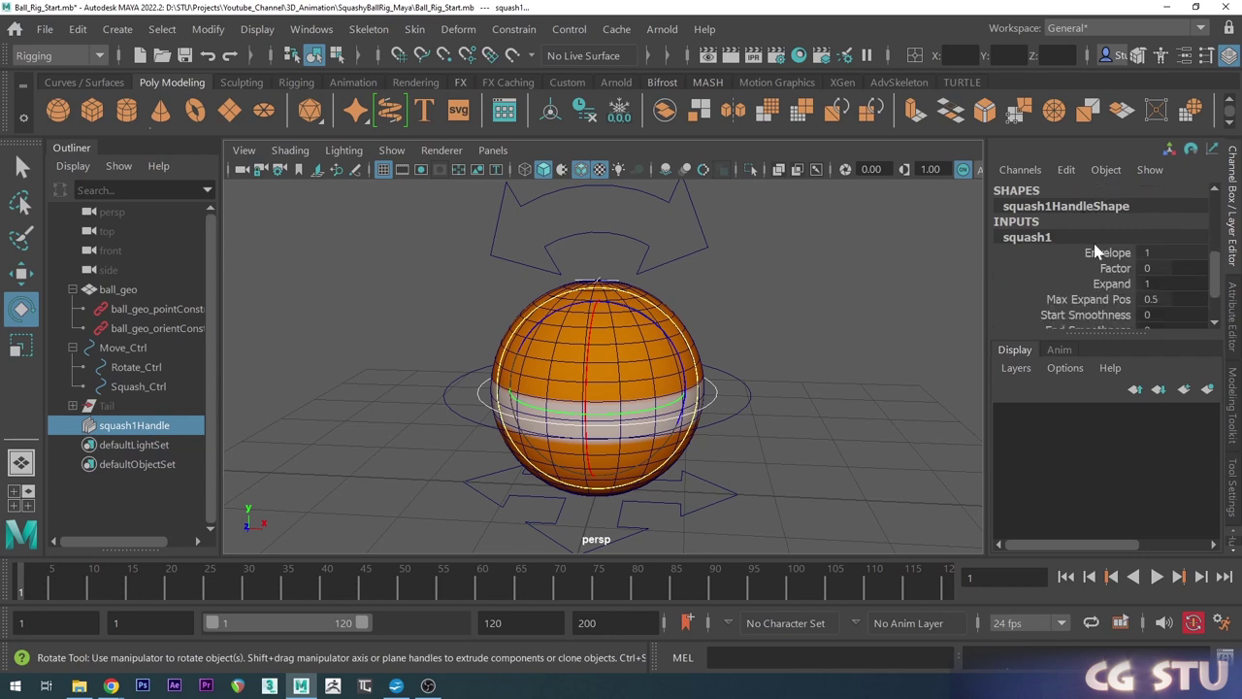
left_click(1114, 226)
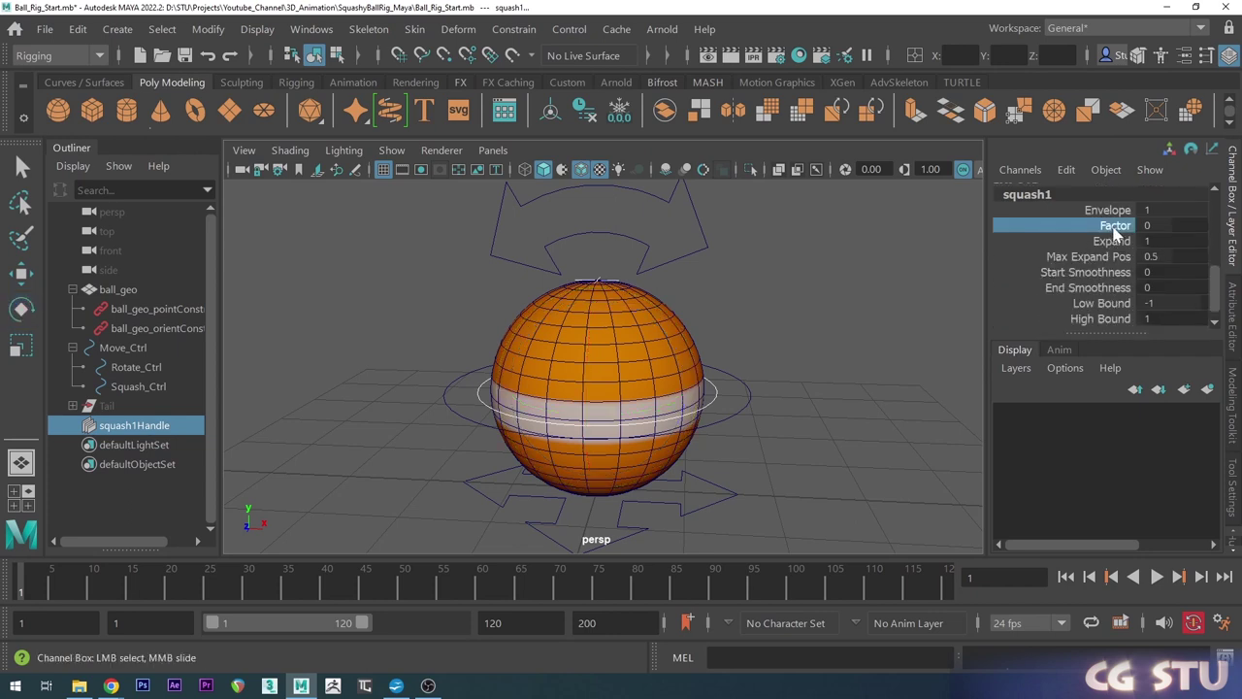
middle_click_drag(849, 369, 835, 361)
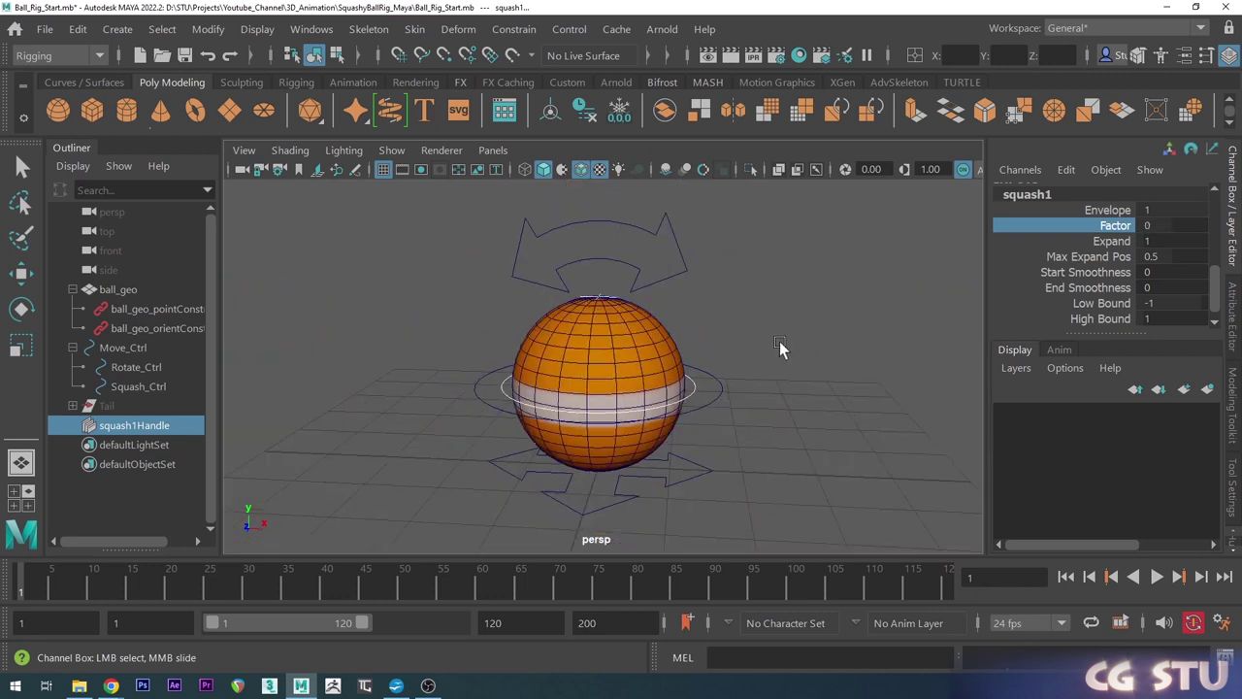
left_click_drag(795, 323, 796, 303, "alt")
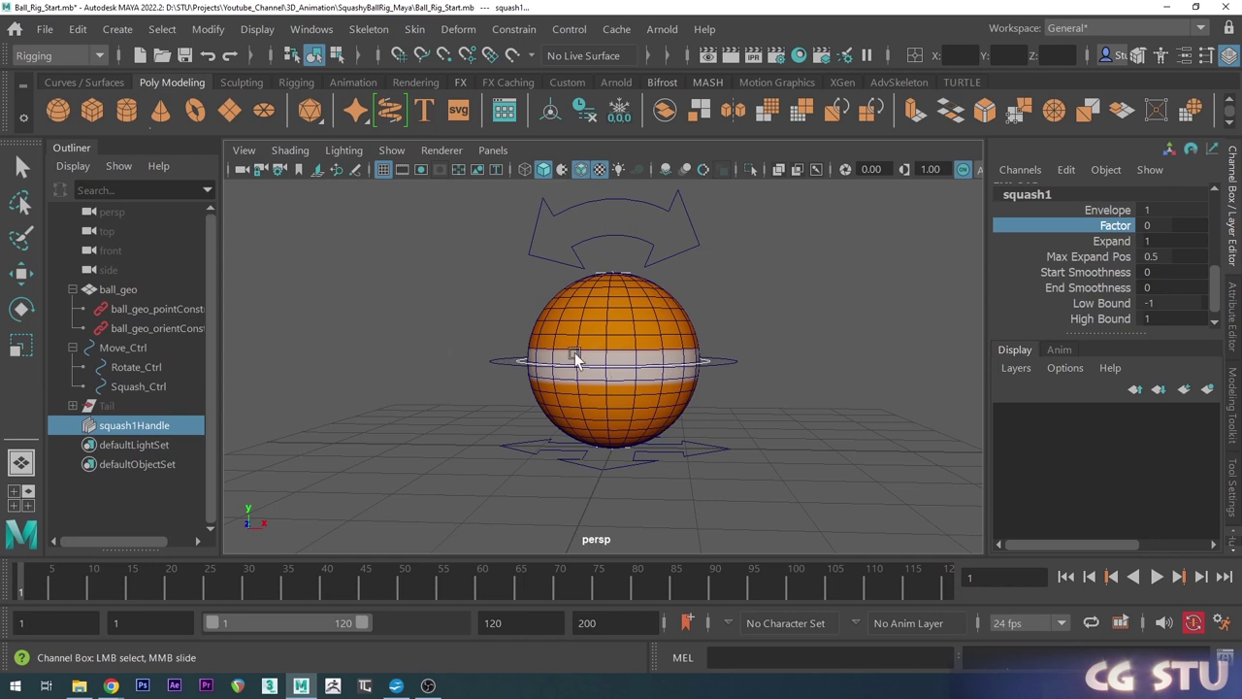
scroll(693, 405, "up", 2)
middle_click_drag(747, 389, 743, 386, "alt")
scroll(732, 398, "down", 2)
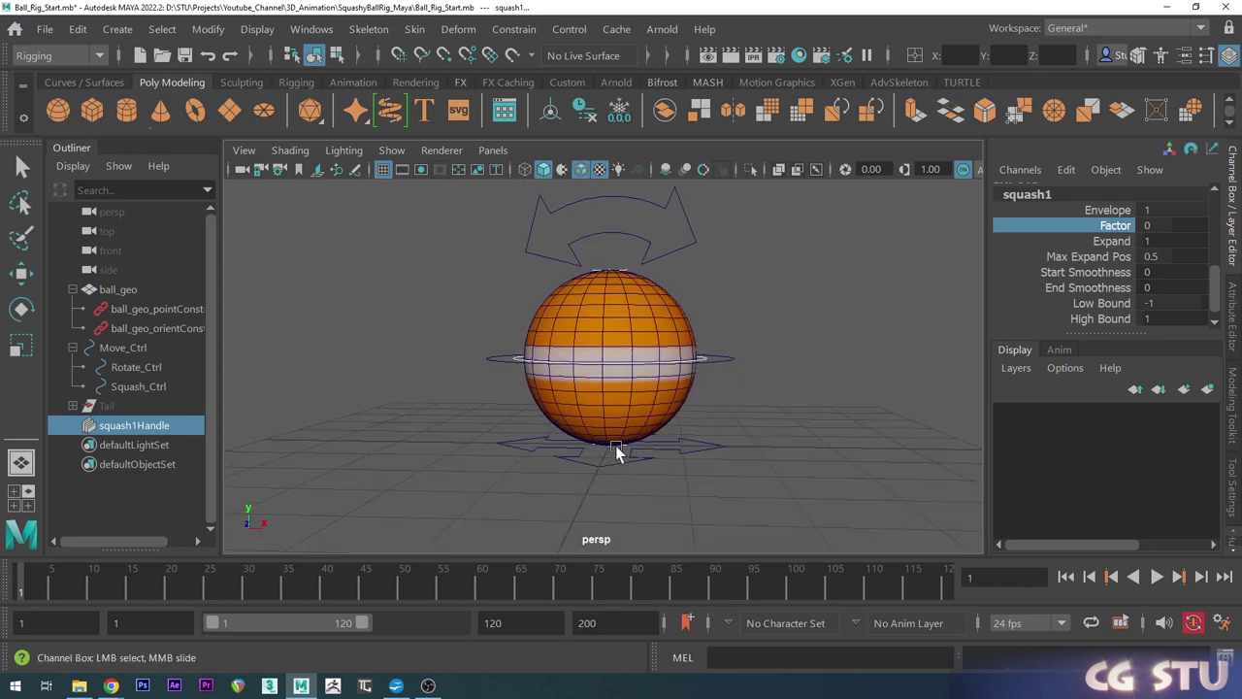
middle_click_drag(751, 394, 792, 348)
key("ctrl+z")
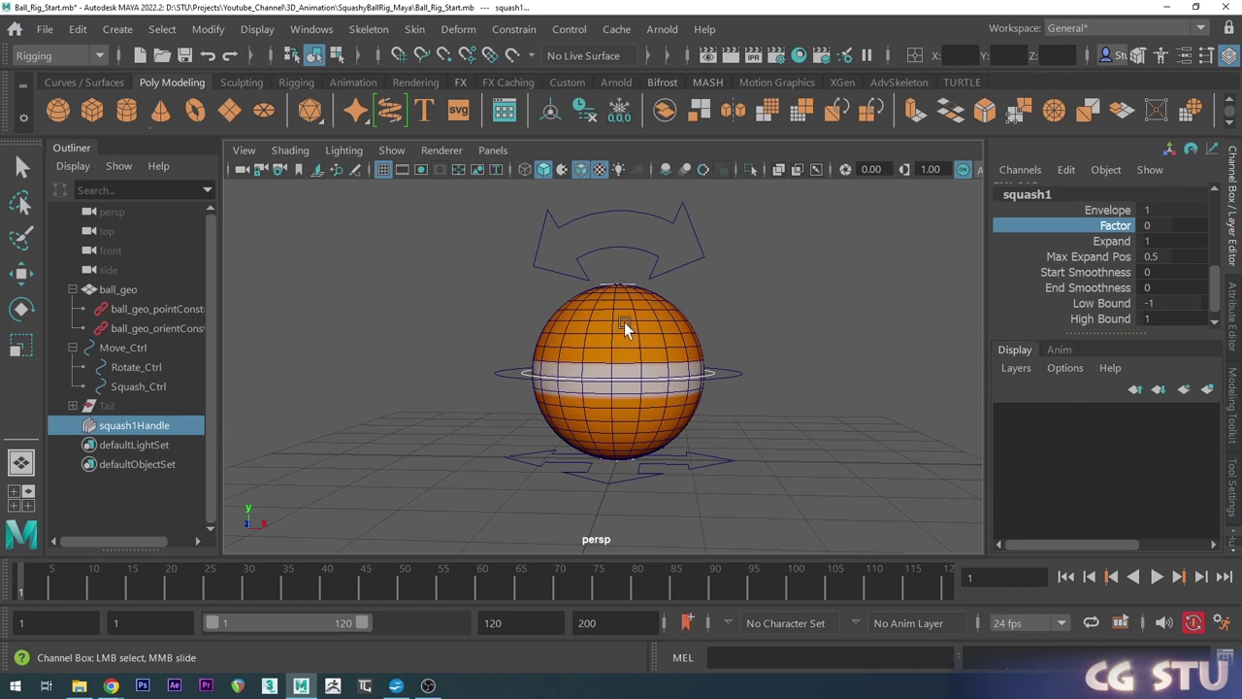
Move squash1Handle down to the base of the ball and set its Translate Y to 0.
key("w")
left_click_drag(617, 307, 617, 386)
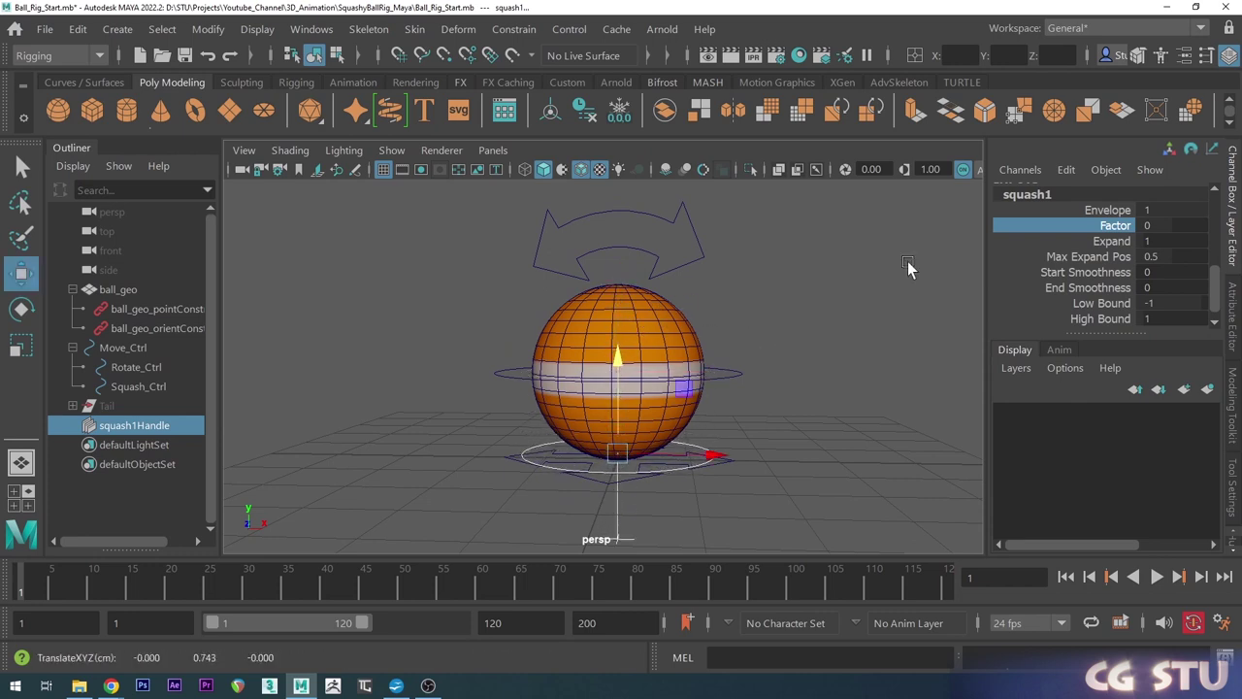
scroll(1064, 277, "up", 5)
double_click(1159, 222)
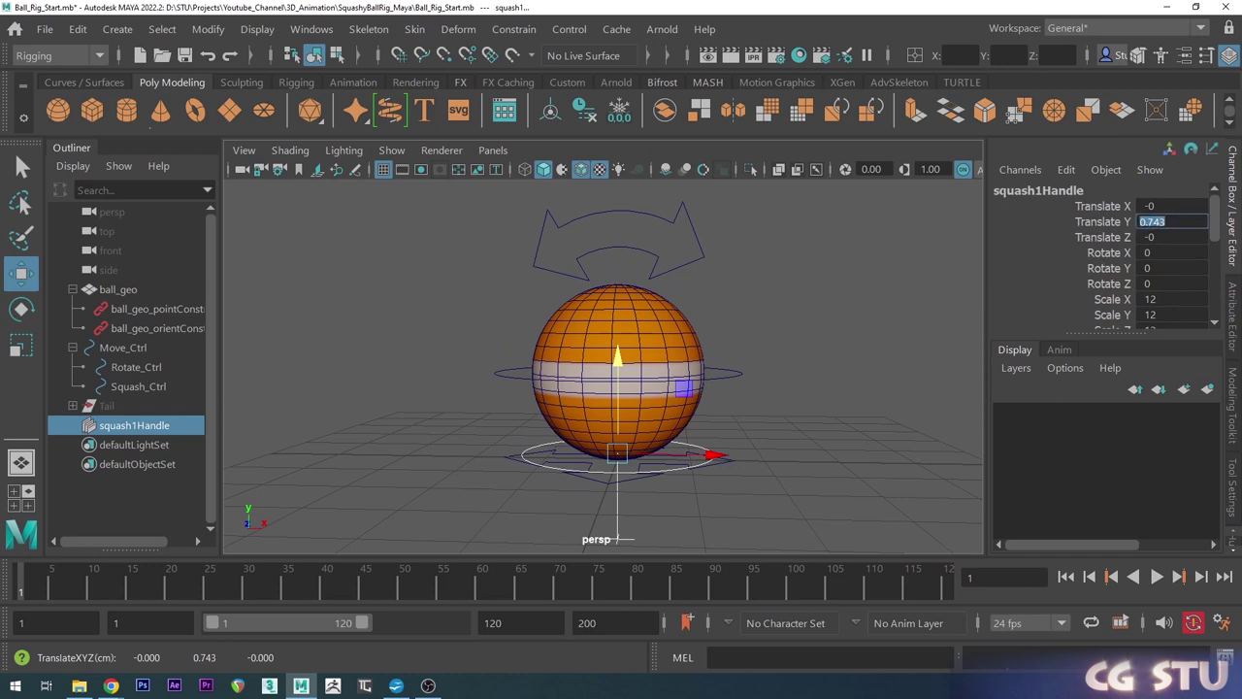
key("Return")
left_click_drag(741, 427, 704, 357, "alt")
right_click_drag(701, 344, 679, 377, "alt")
scroll(679, 377, "down", 3)
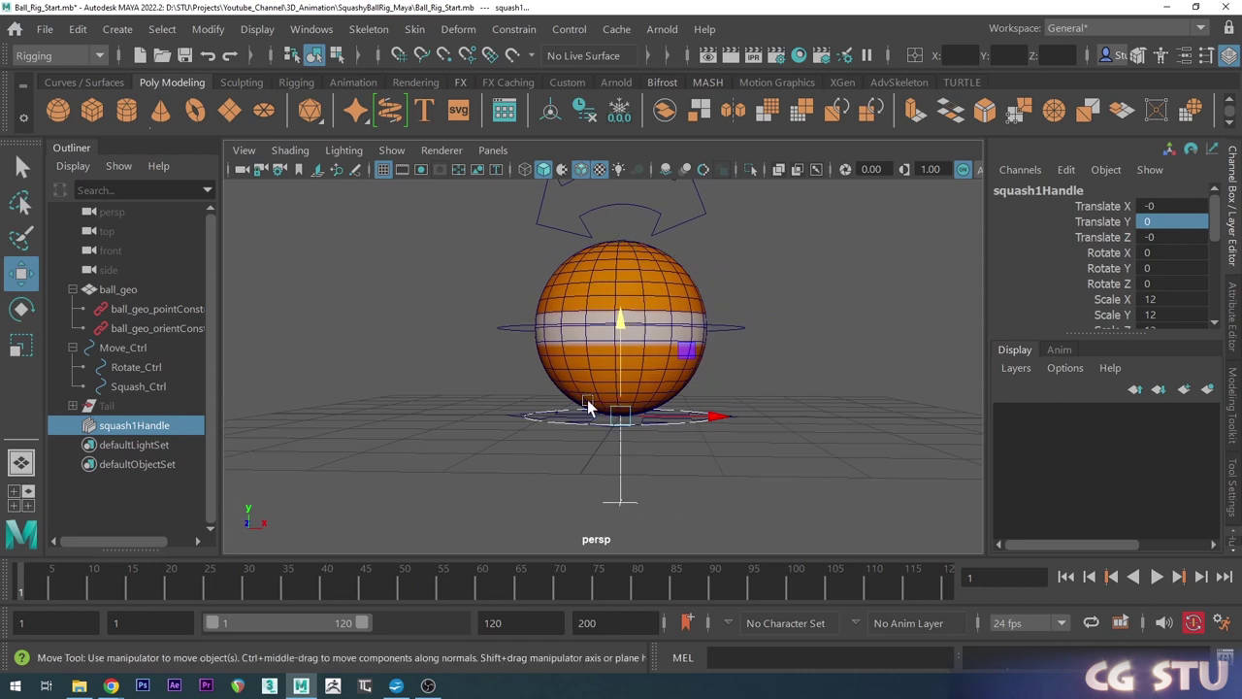
Set the squash deformer's Low Bound to 0 and High Bound to 2.
scroll(1082, 267, "down", 5)
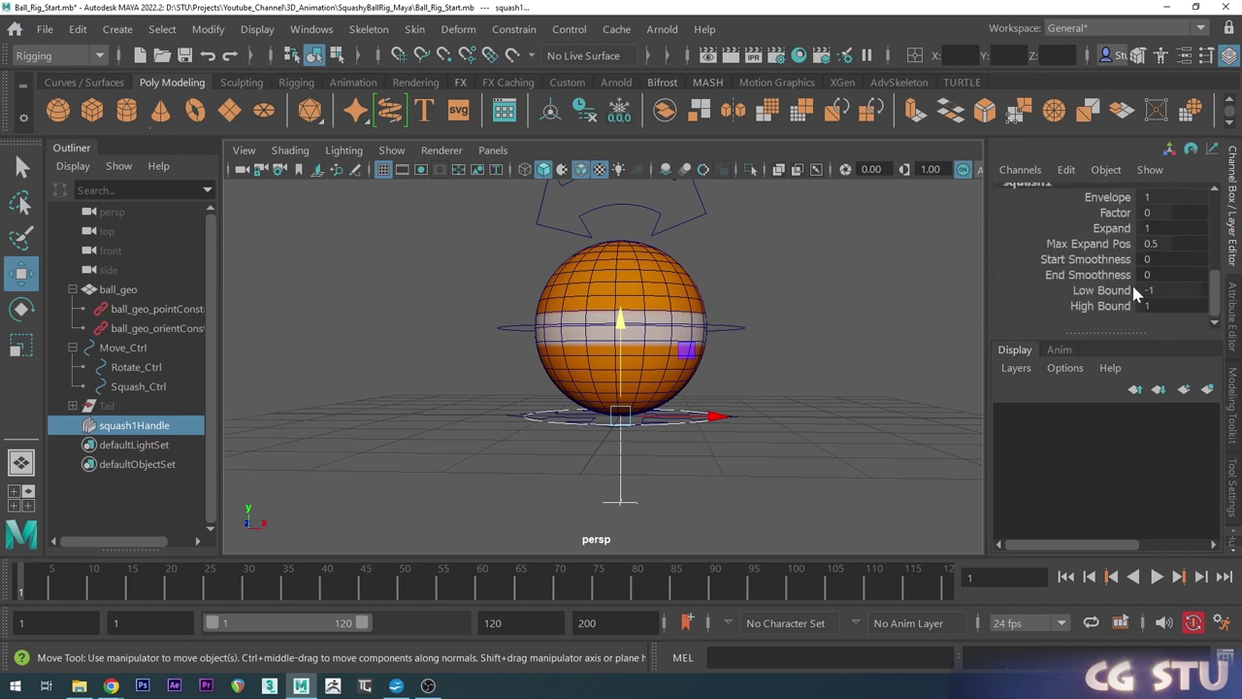
double_click(1155, 289)
type("0")
key("Return")
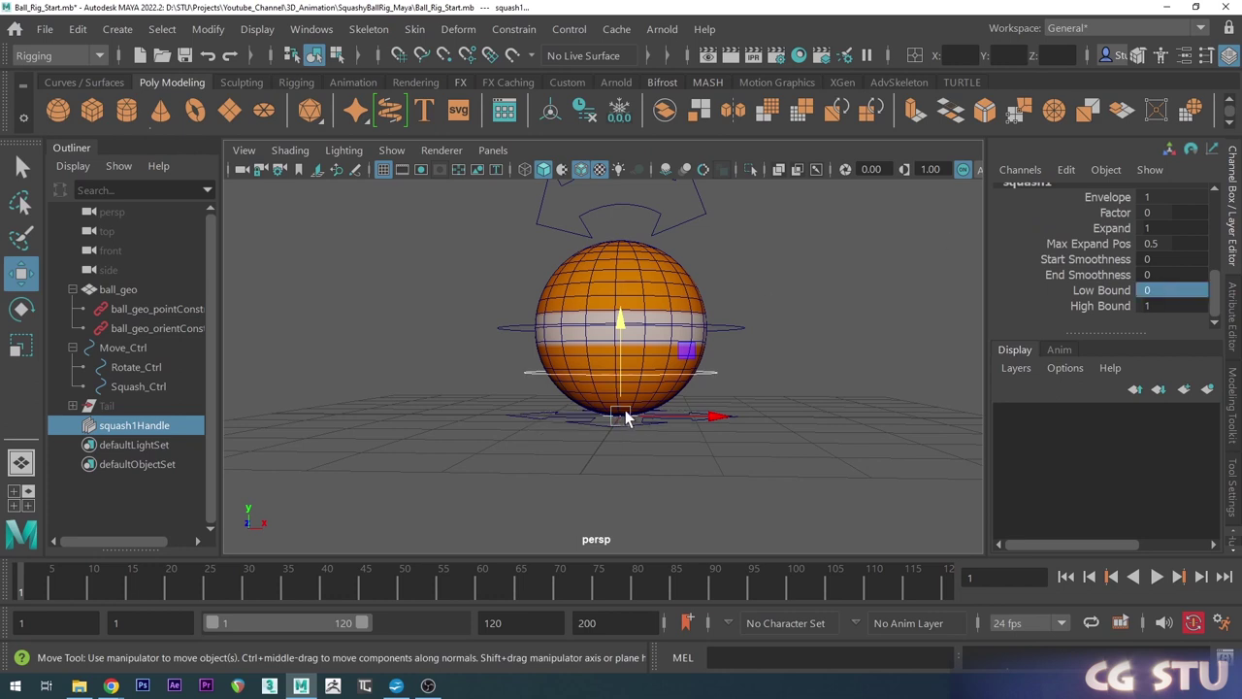
double_click(1155, 306)
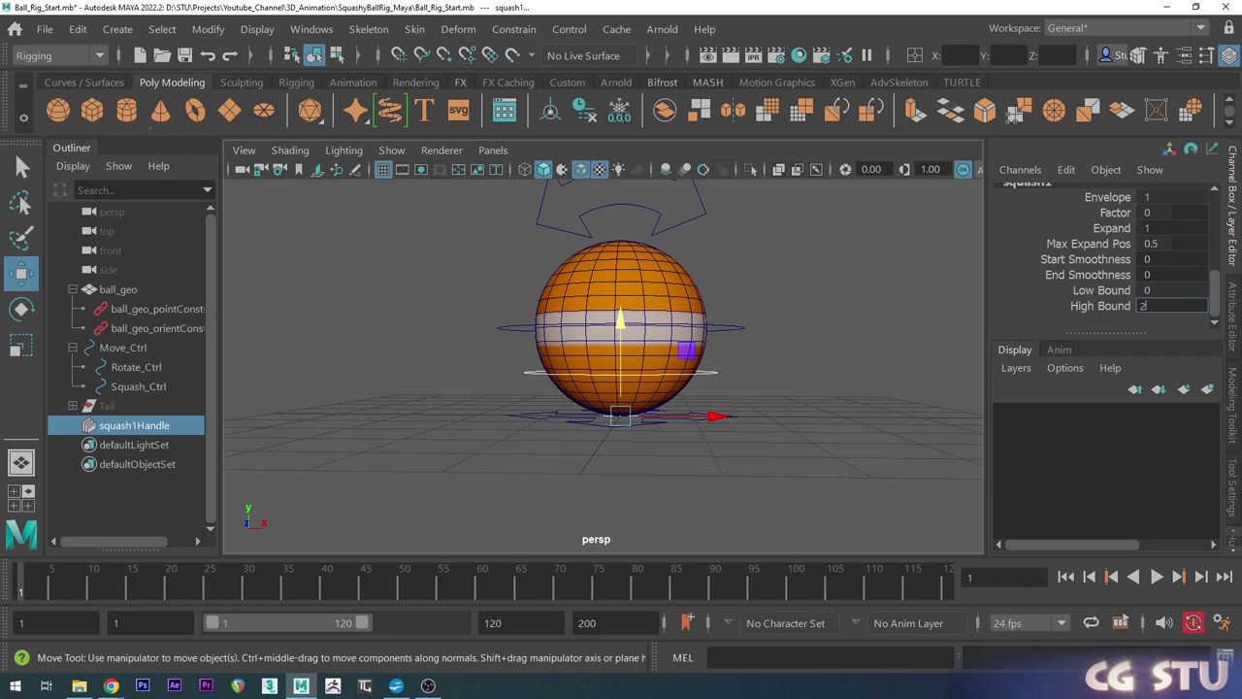
key("Return")
left_click_drag(679, 330, 678, 233, "alt")
right_click_drag(803, 280, 779, 311, "alt")
left_click_drag(779, 310, 784, 289, "alt")
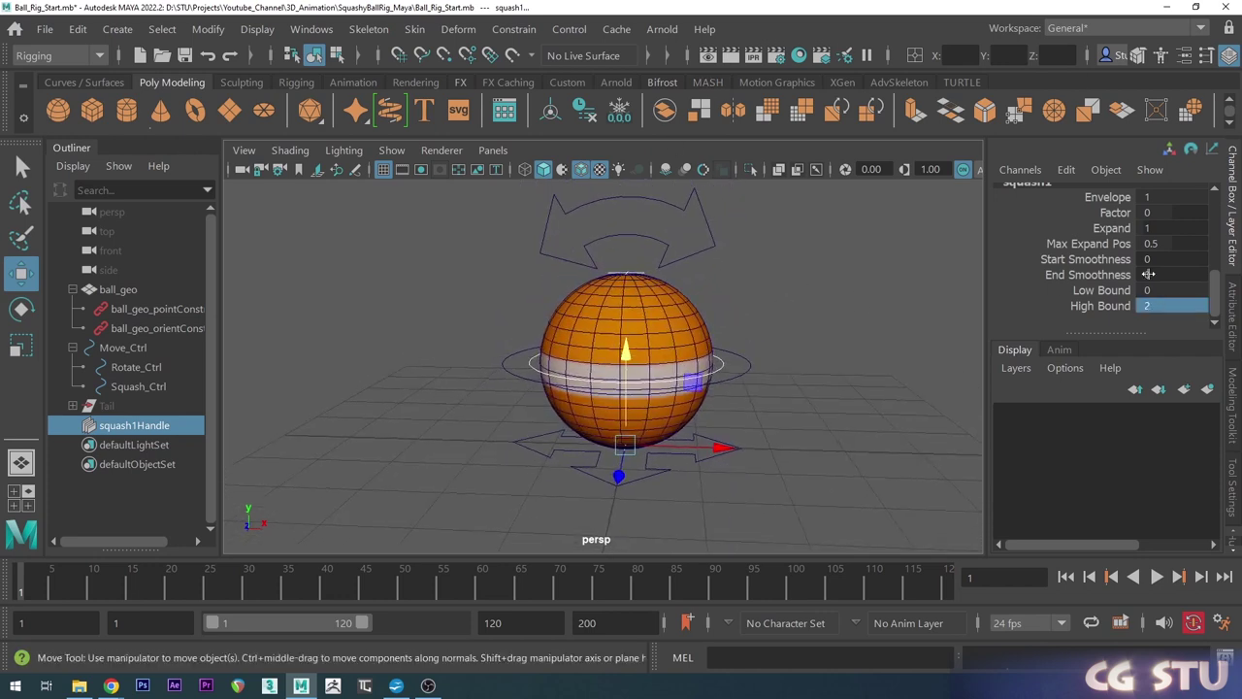
Test the squash from the ball's base by varying the deformer's Factor, and undo the change.
scroll(1112, 272, "up", 1)
left_click(1115, 256)
middle_click_drag(774, 378, 737, 382)
scroll(769, 365, "up", 4)
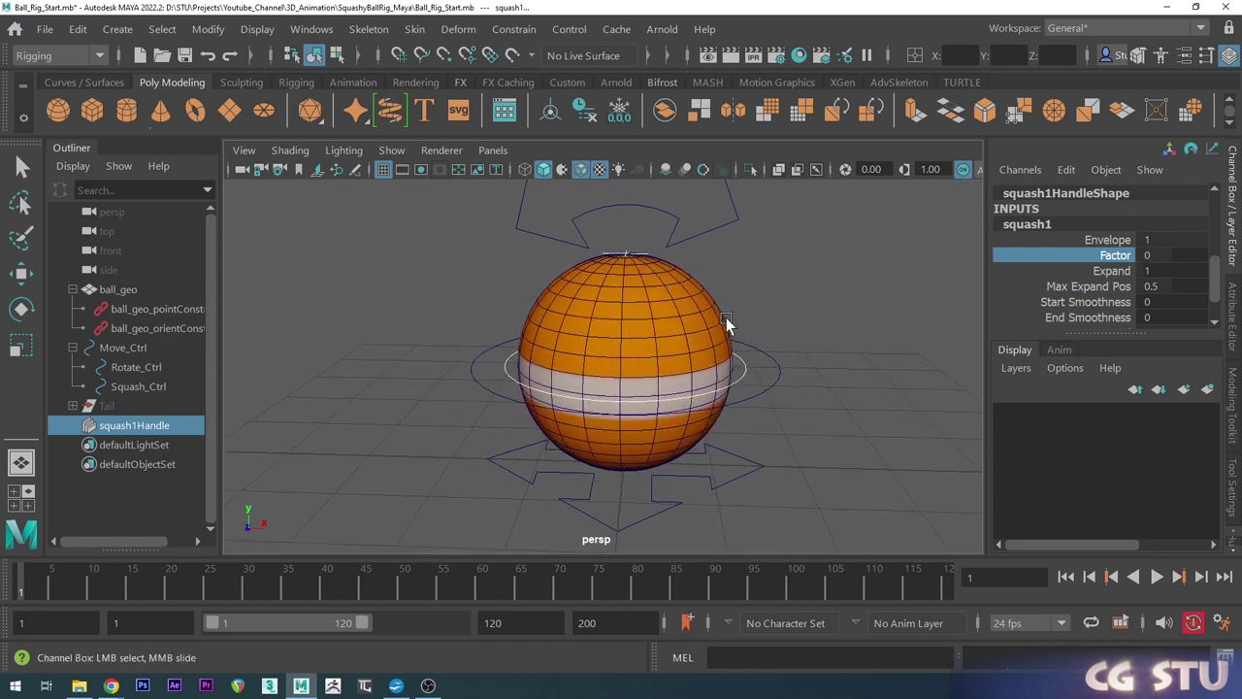
Parent-constrain squash1Handle to Squash_Ctrl with the options reset to defaults and Maintain offset enabled on all axes.
left_click_drag(726, 318, 599, 291, "alt")
left_click(761, 359)
key("w")
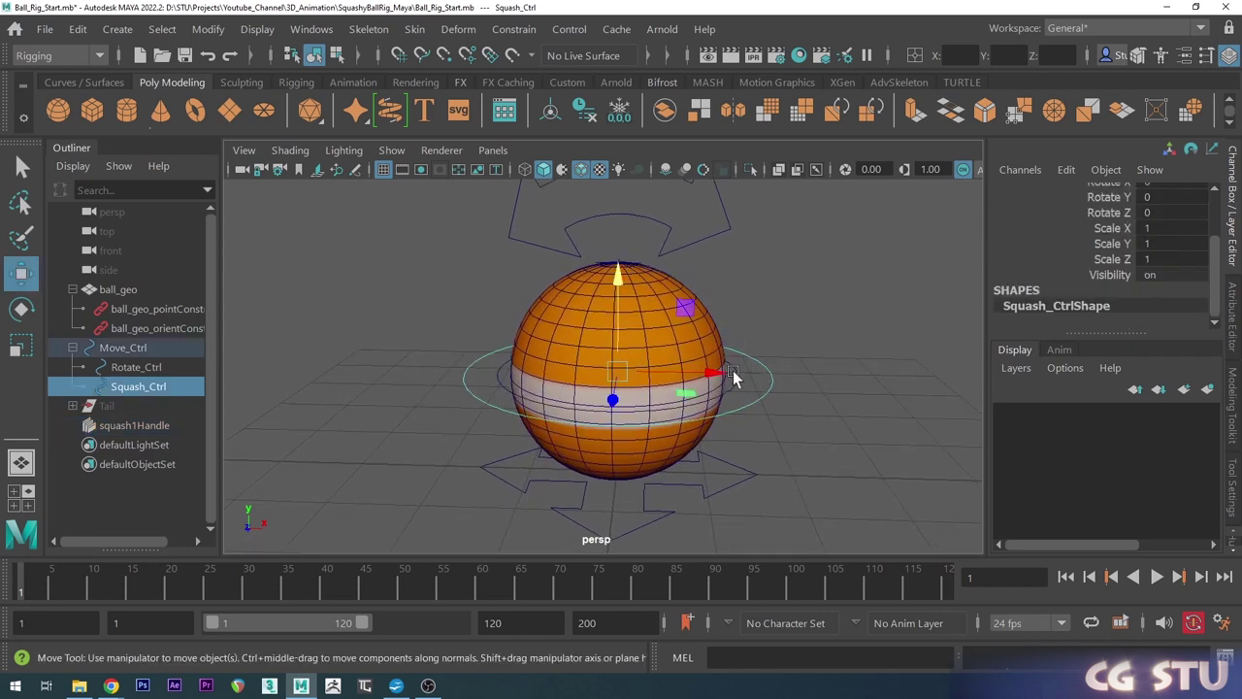
scroll(776, 311, "up", 4)
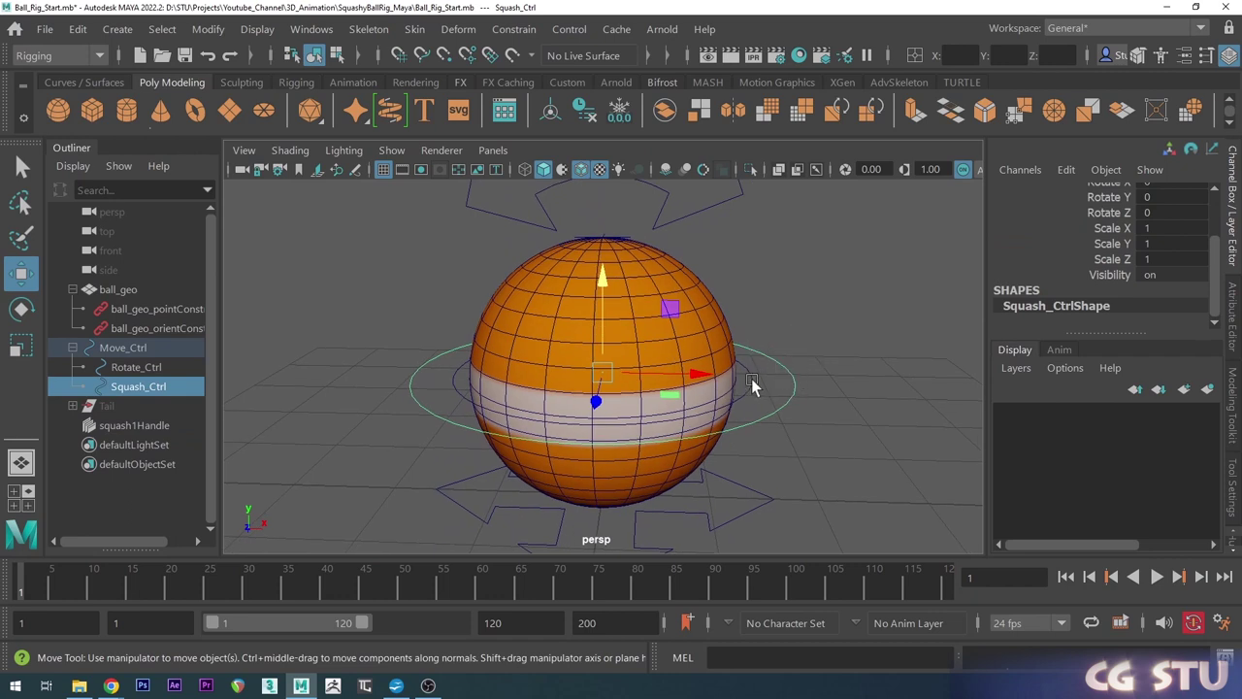
left_click(751, 378, "shift")
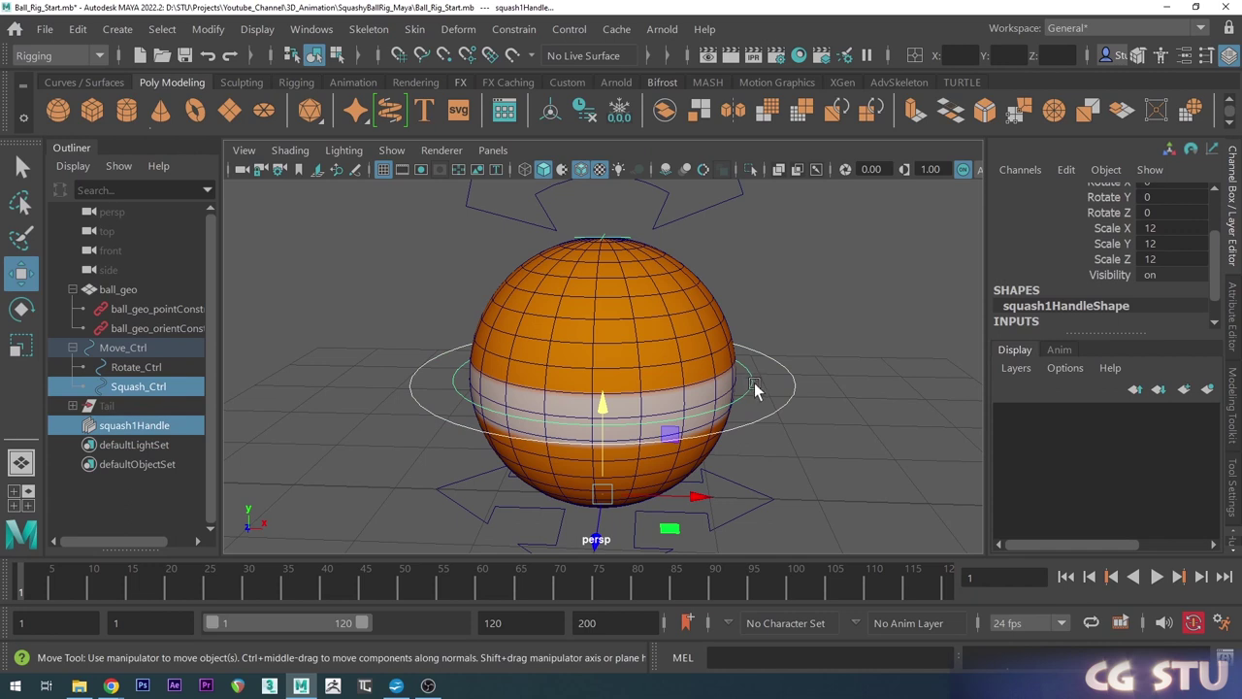
left_click(514, 29)
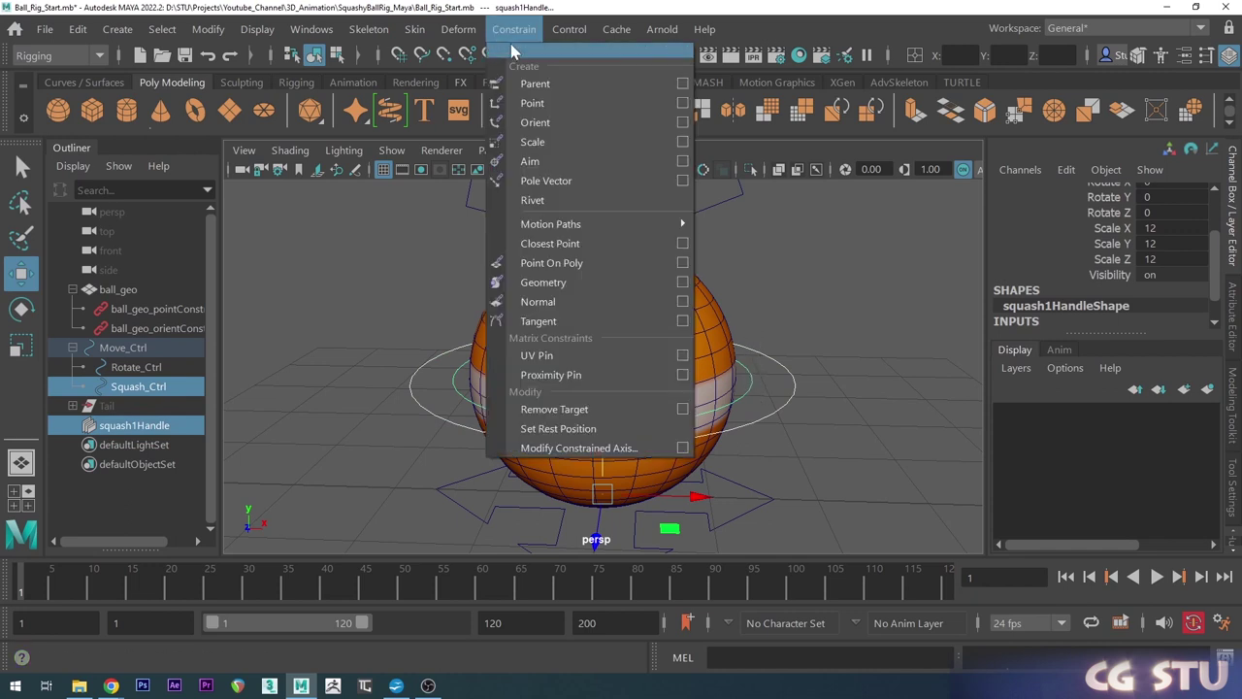
left_click(683, 83)
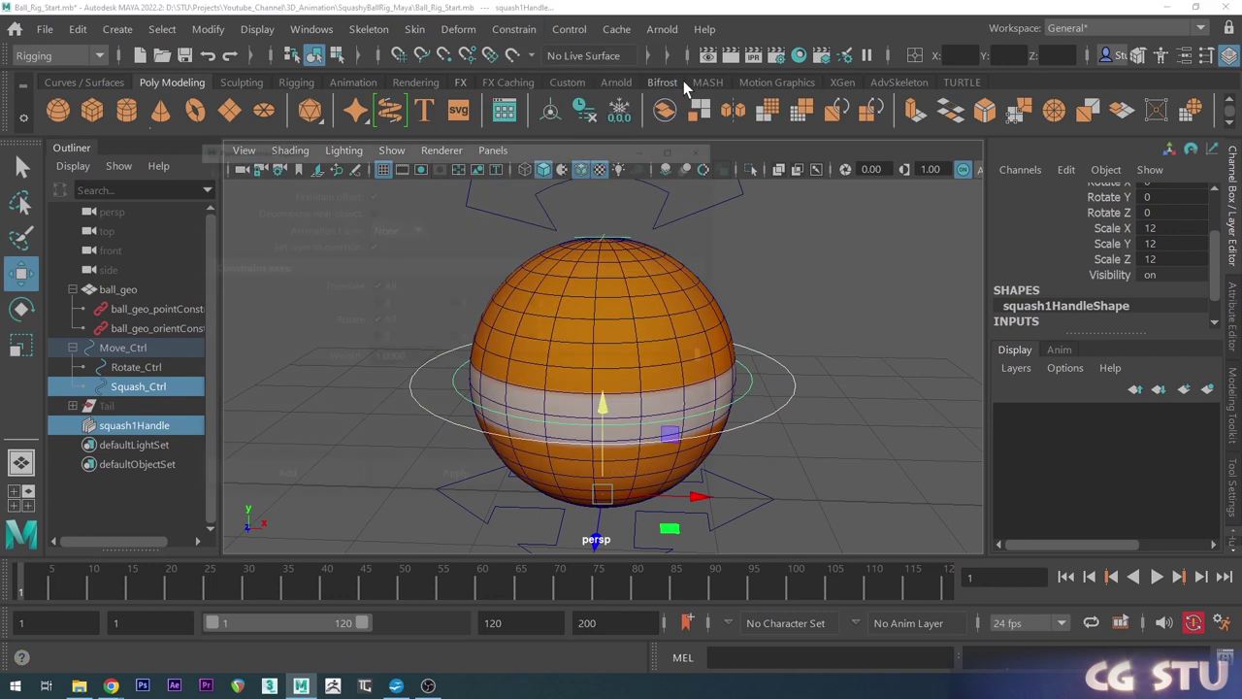
left_click(215, 170)
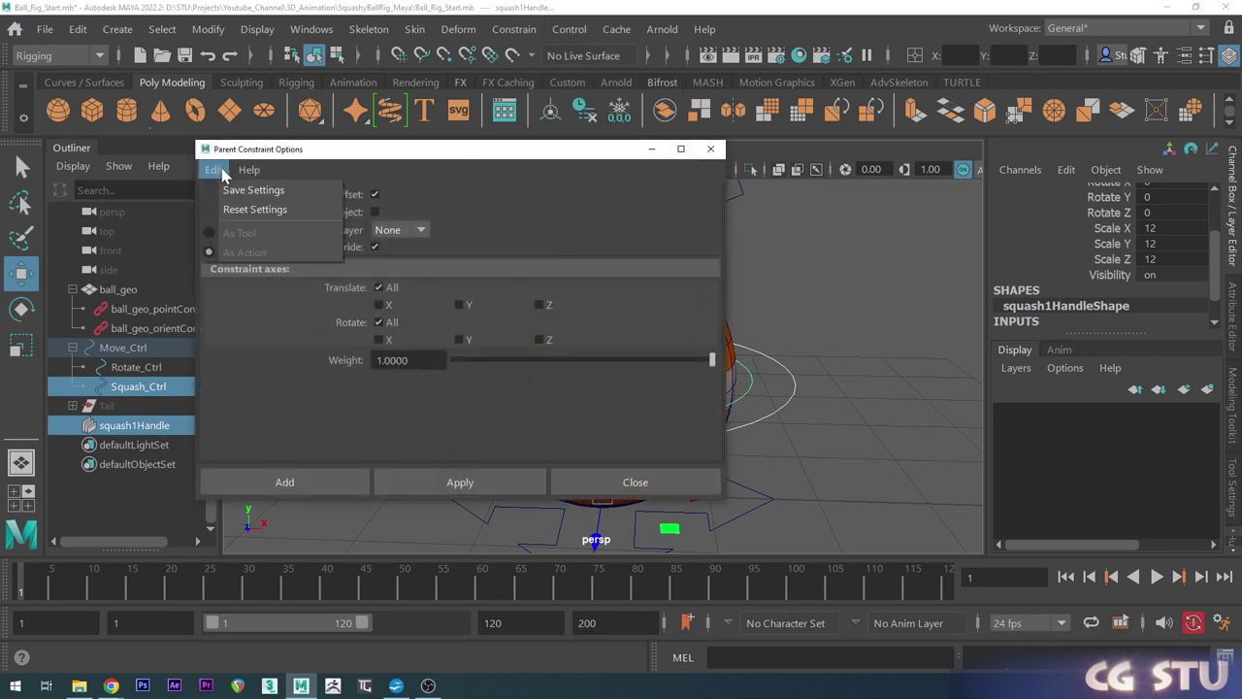
left_click(260, 205)
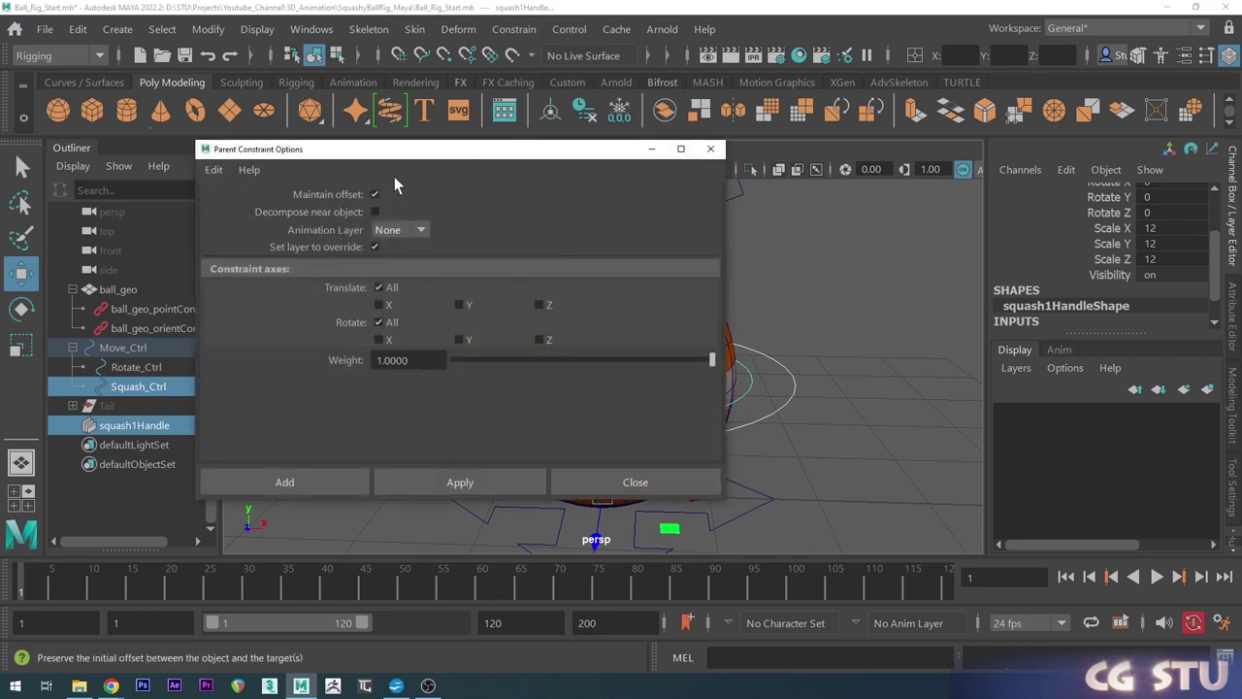
left_click(284, 483)
Test the parent constraint by rotating Squash_Ctrl about 25° in Z, and undo the rotation.
left_click_drag(645, 335, 680, 331, "alt")
scroll(669, 378, "up", 2)
left_click_drag(666, 380, 721, 331, "alt")
left_click(722, 333)
left_click(724, 374)
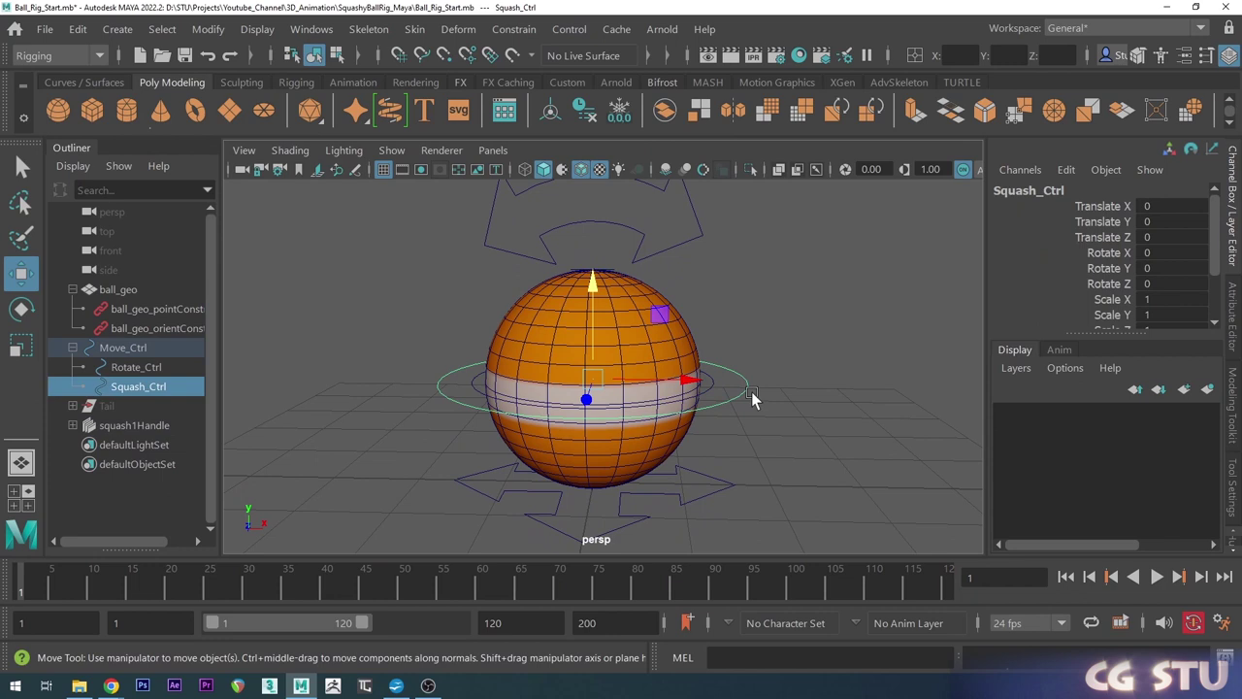
key("e")
left_click_drag(646, 325, 750, 431)
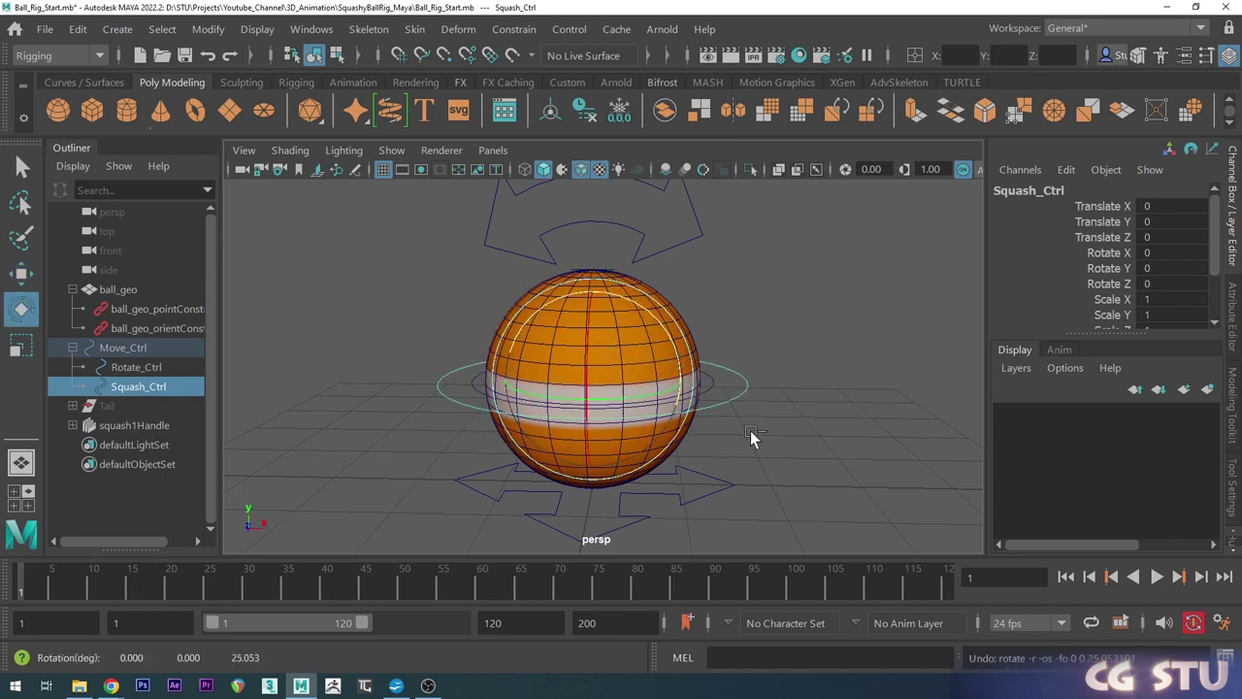
Test the stretched ball by setting the squash Factor to about 0.6 and rotating Squash_Ctrl, undo both changes and clear the selection.
left_click(714, 383)
scroll(1067, 310, "down", 6)
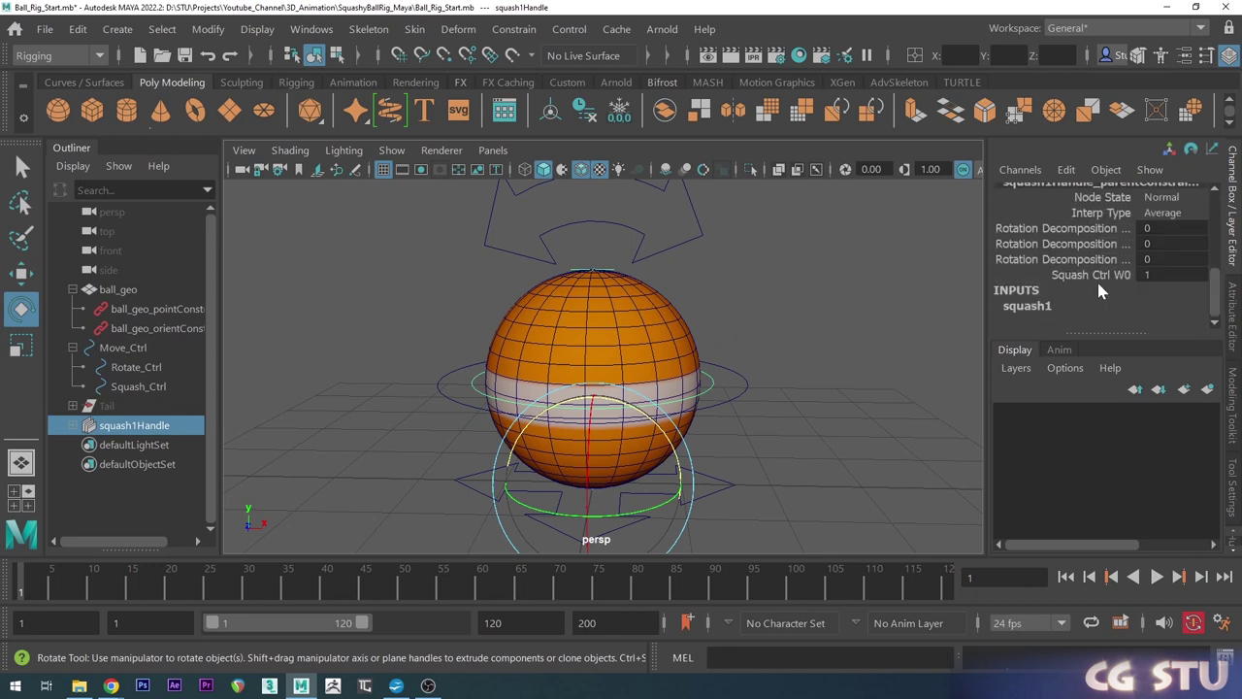
scroll(1106, 289, "down", 2)
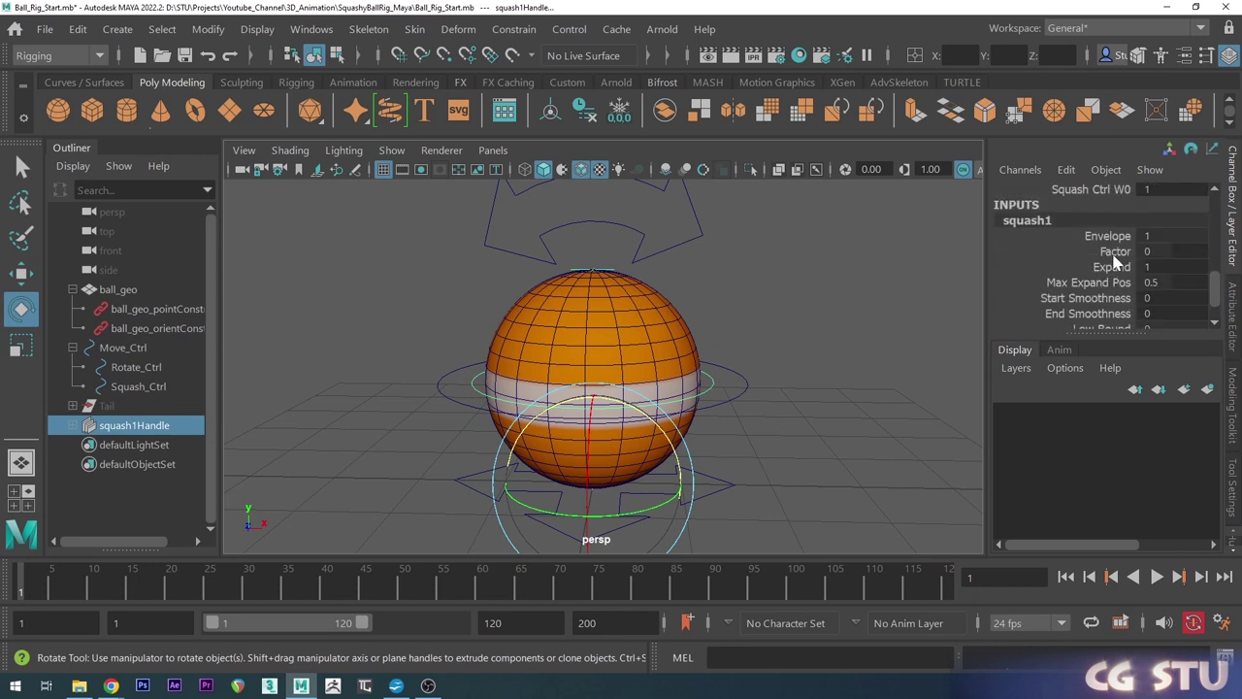
left_click(1115, 251)
middle_click_drag(823, 324, 829, 328)
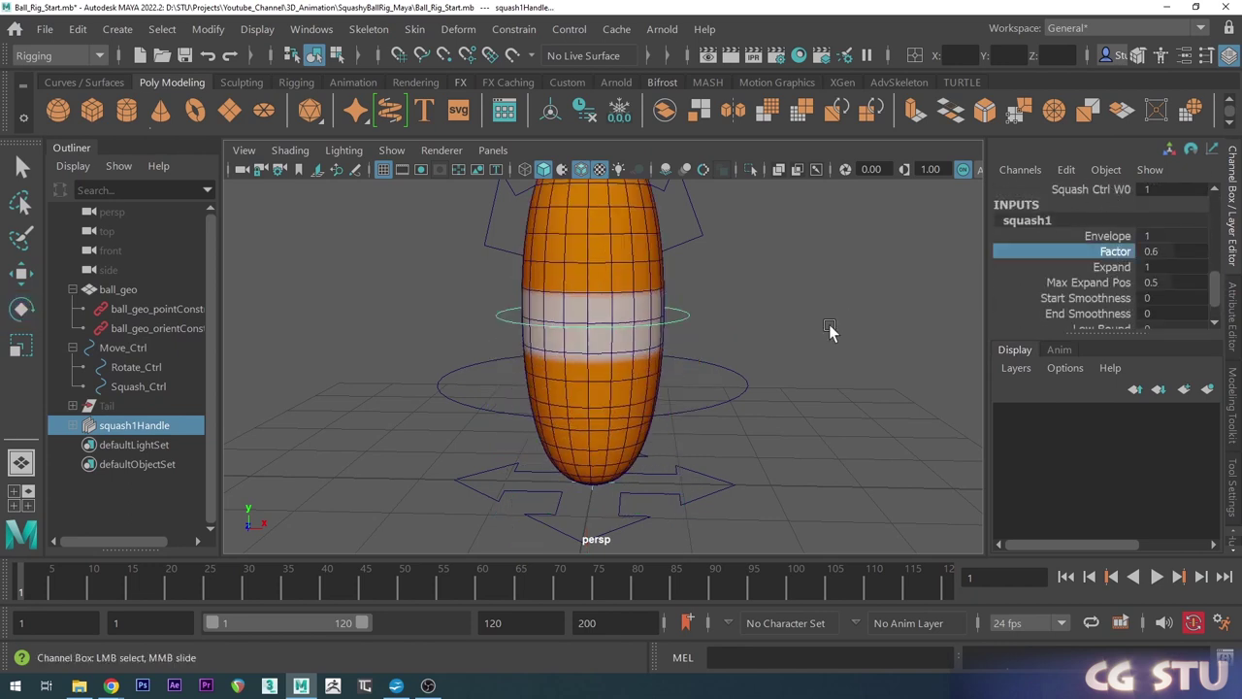
left_click(711, 362)
scroll(712, 362, "down", 2)
middle_click_drag(712, 359, 717, 373, "alt")
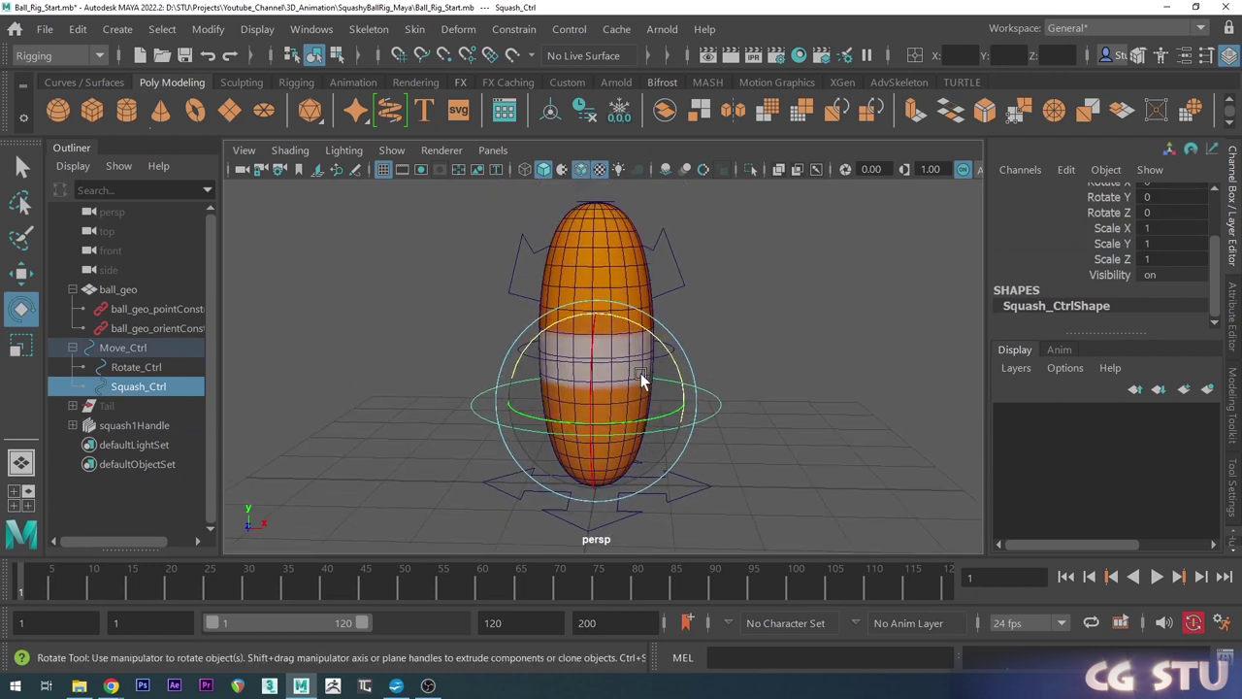
left_click_drag(643, 363, 563, 319)
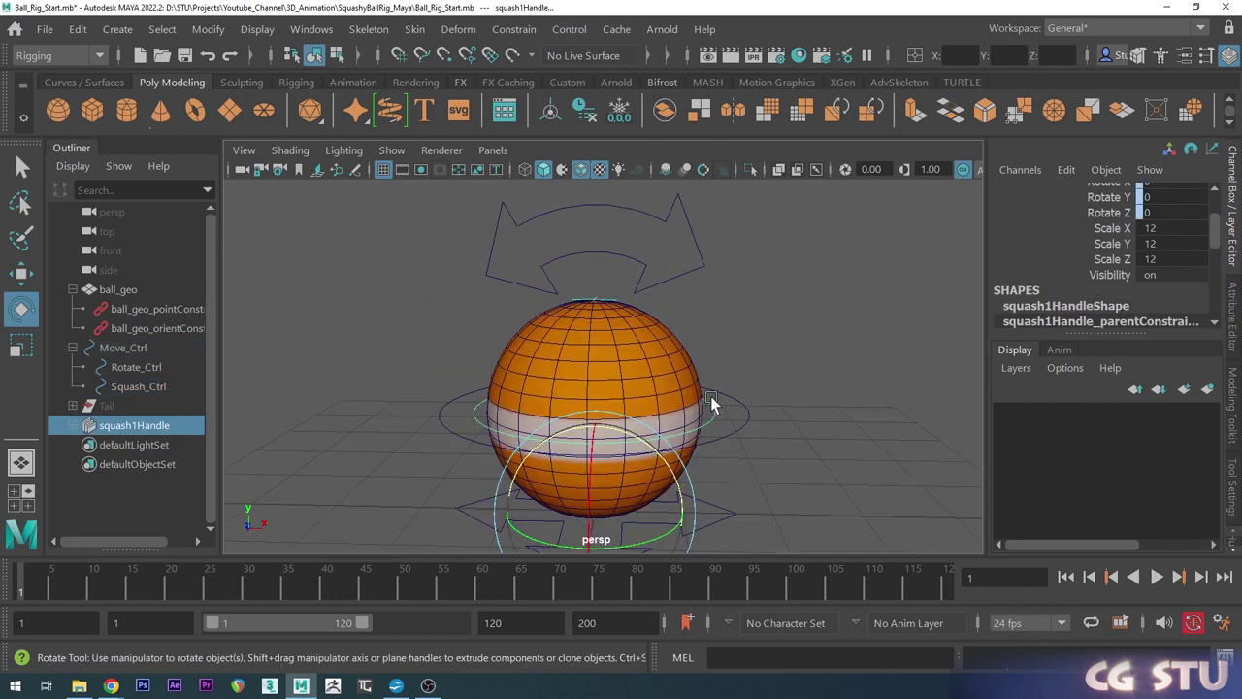
left_click_drag(711, 396, 682, 363, "alt")
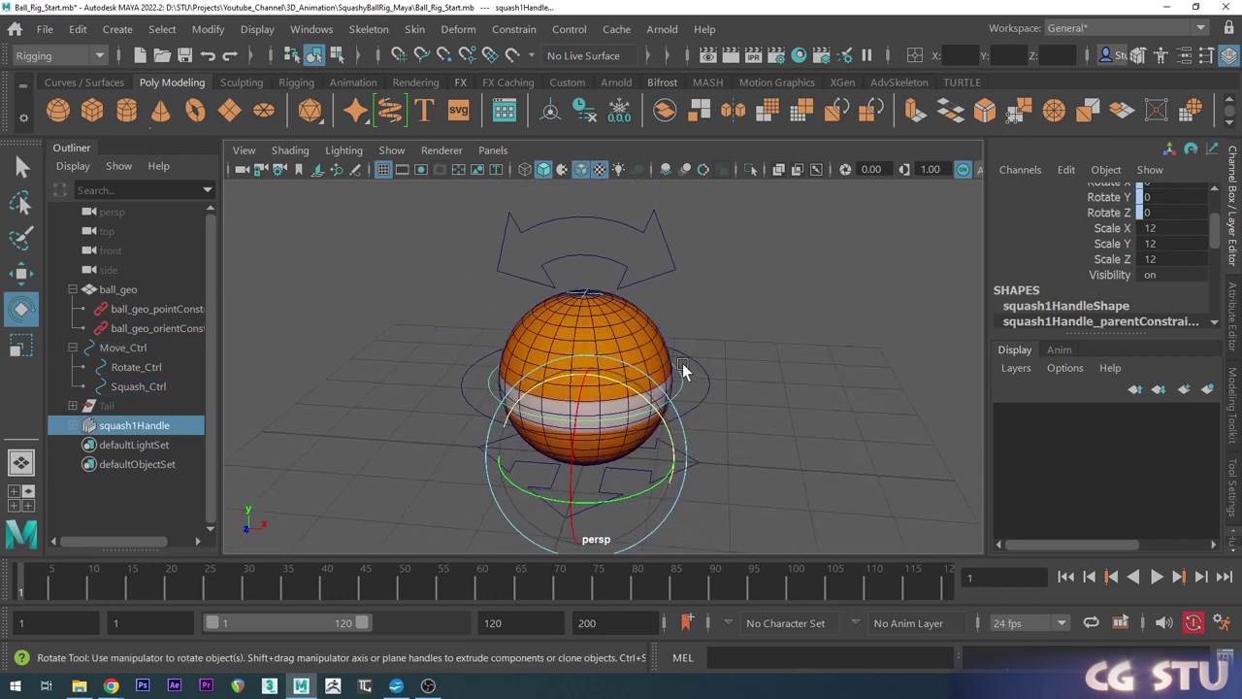
left_click(718, 339)
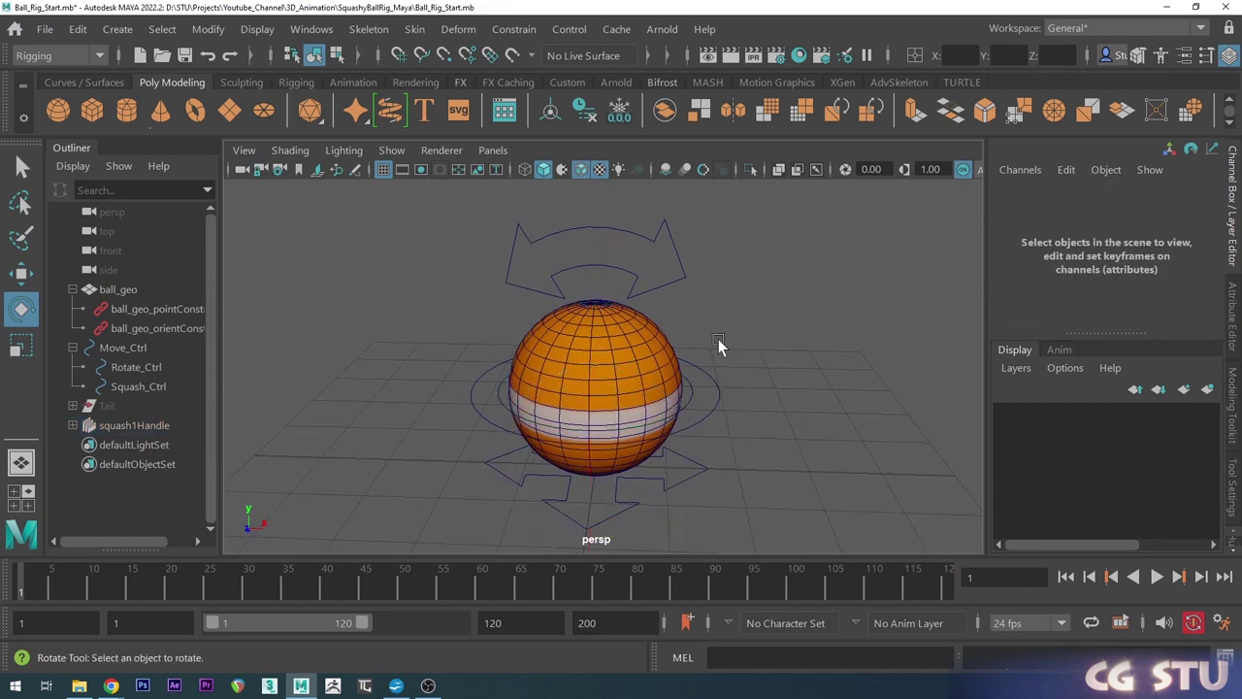
Inspect the squash1 deformer's input attributes, including Factor, on squash1Handle and clear the selection.
left_click(693, 385)
scroll(1076, 225, "down", 5)
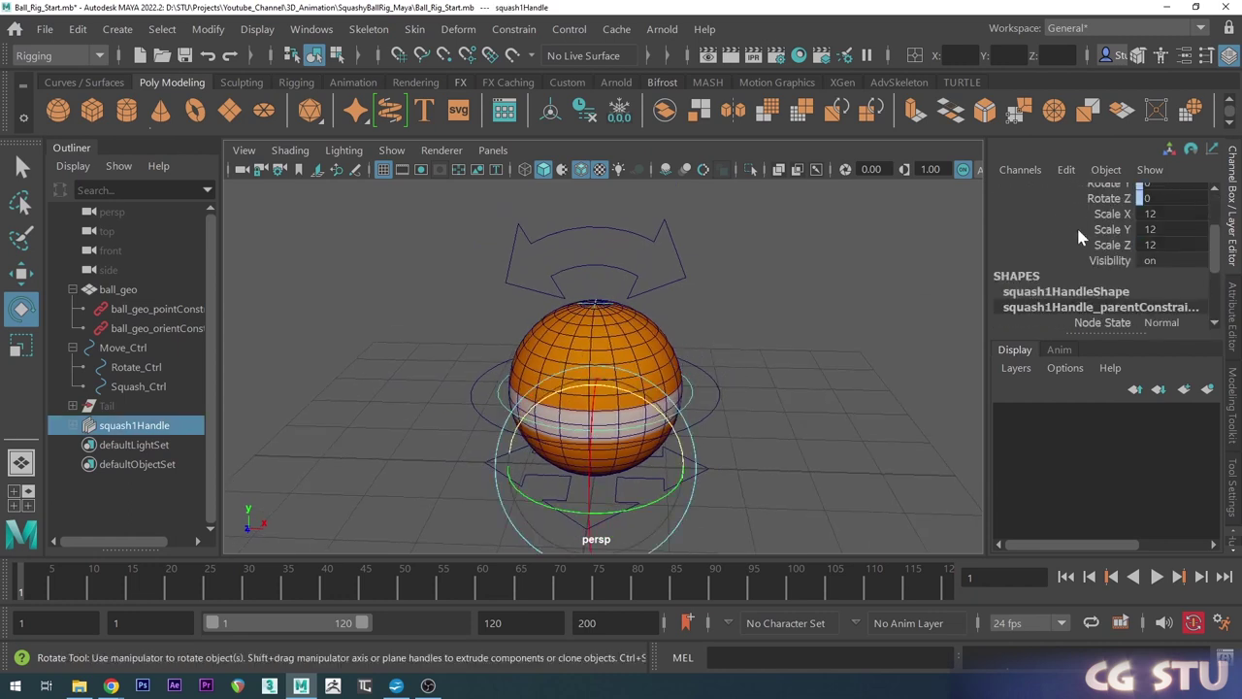
left_click(1036, 308)
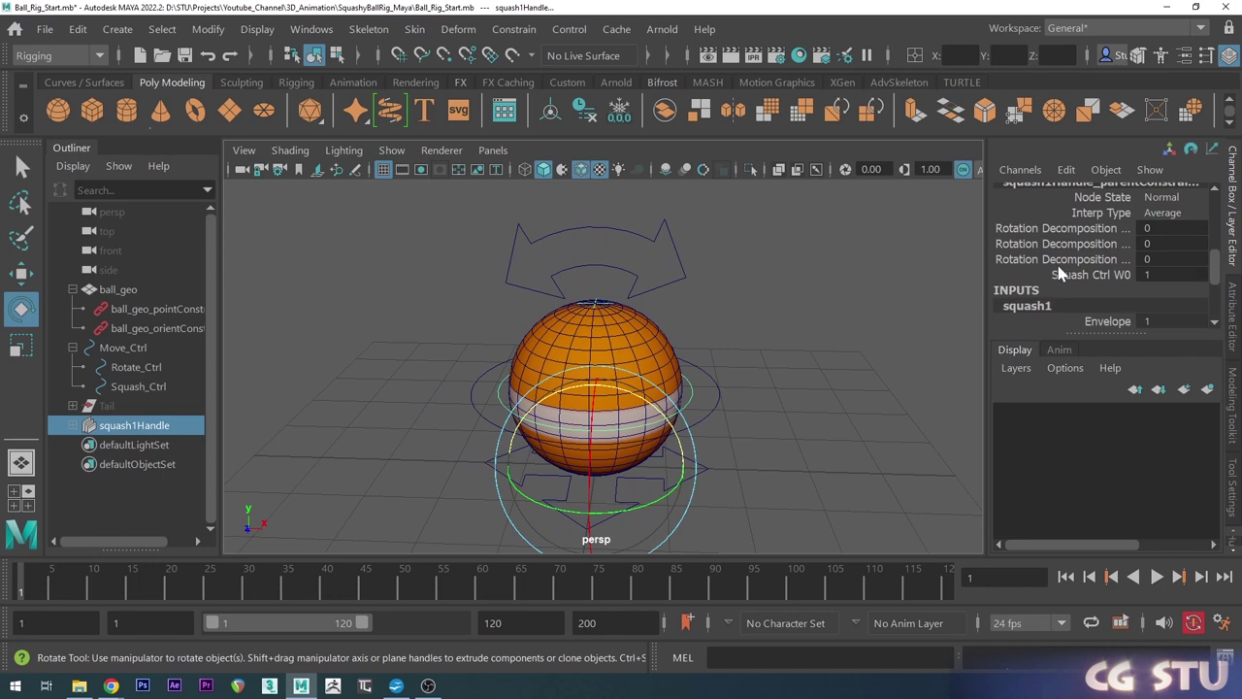
scroll(1061, 271, "down", 2)
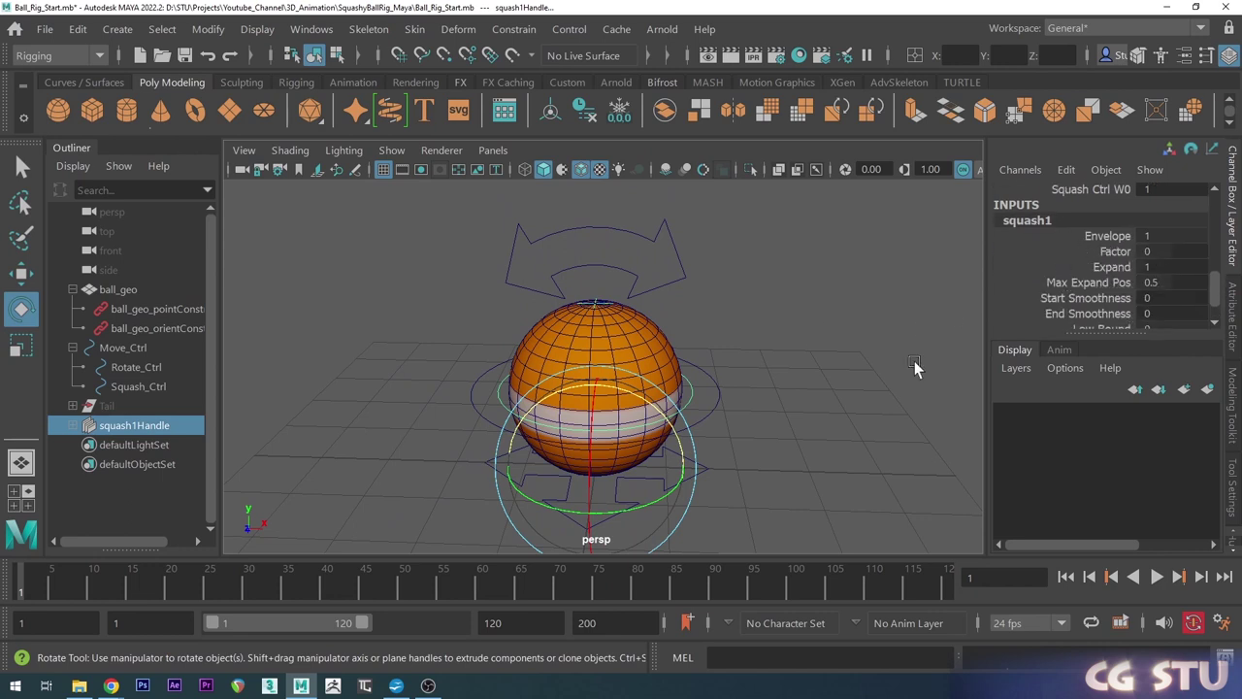
mouse_move(738, 389)
right_mouse_down("alt")
mouse_move(766, 367)
mouse_move(718, 379)
right_mouse_up("alt")
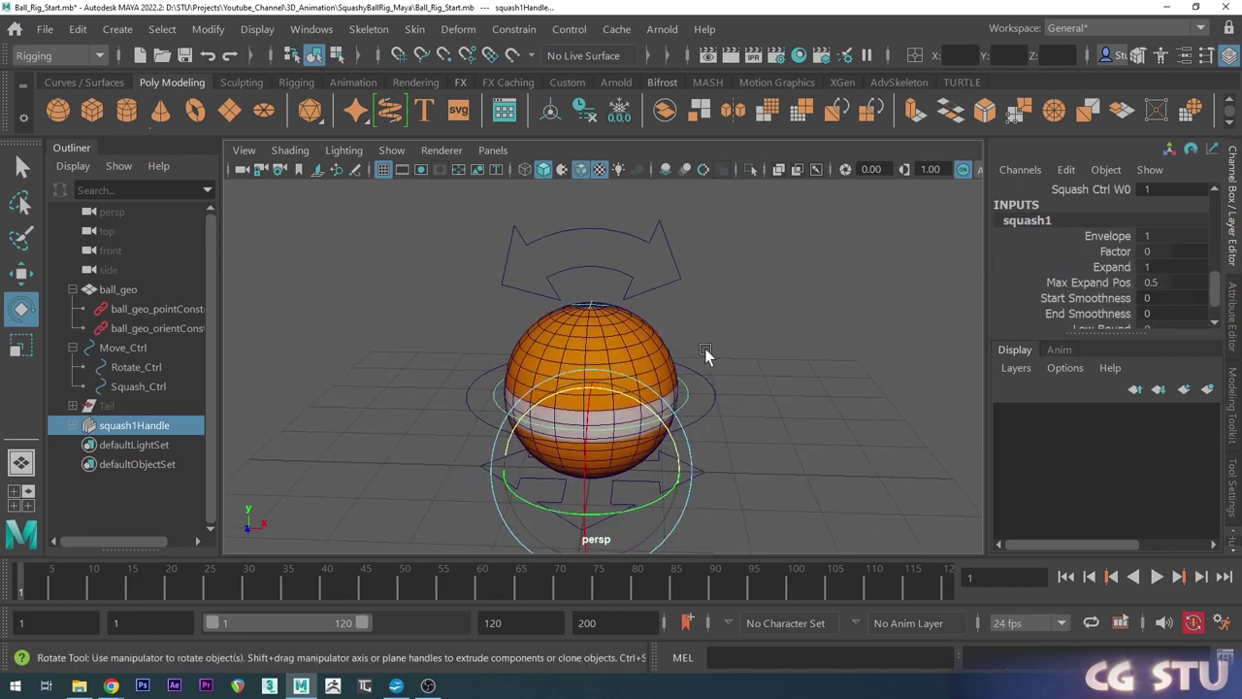
left_click(705, 348)
Add a keyable scalar float attribute named Squash to Squash_Ctrl.
left_click(701, 376)
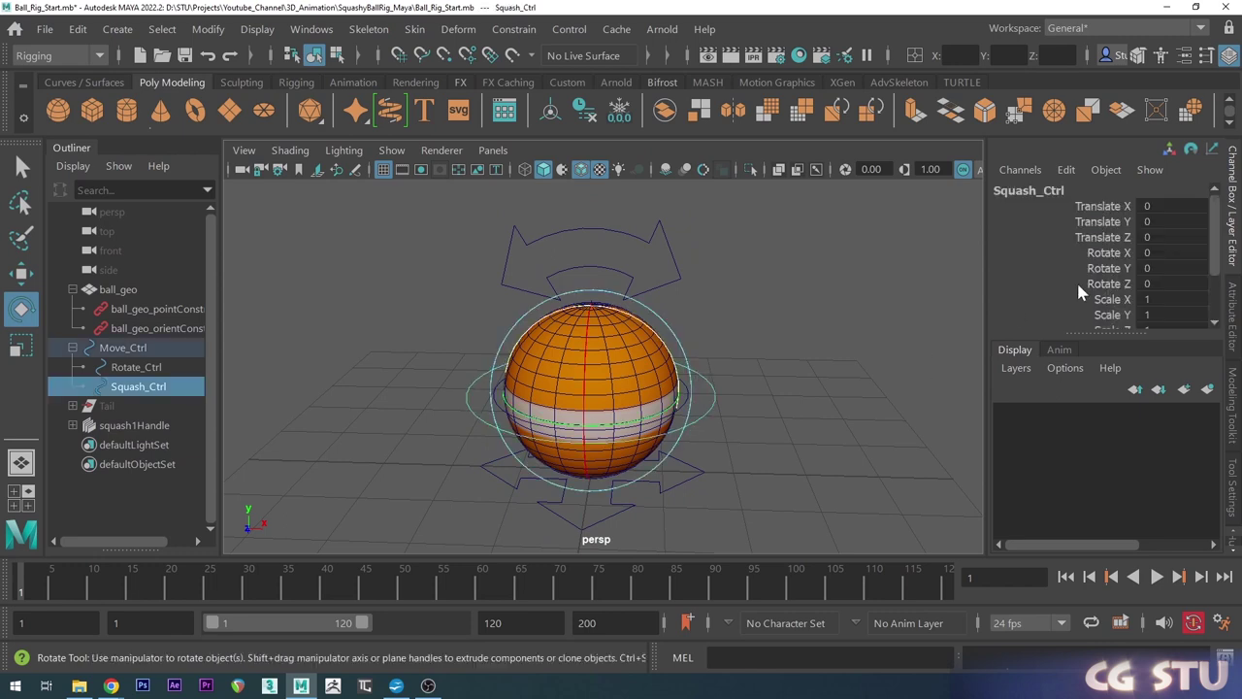
scroll(1092, 276, "down", 1)
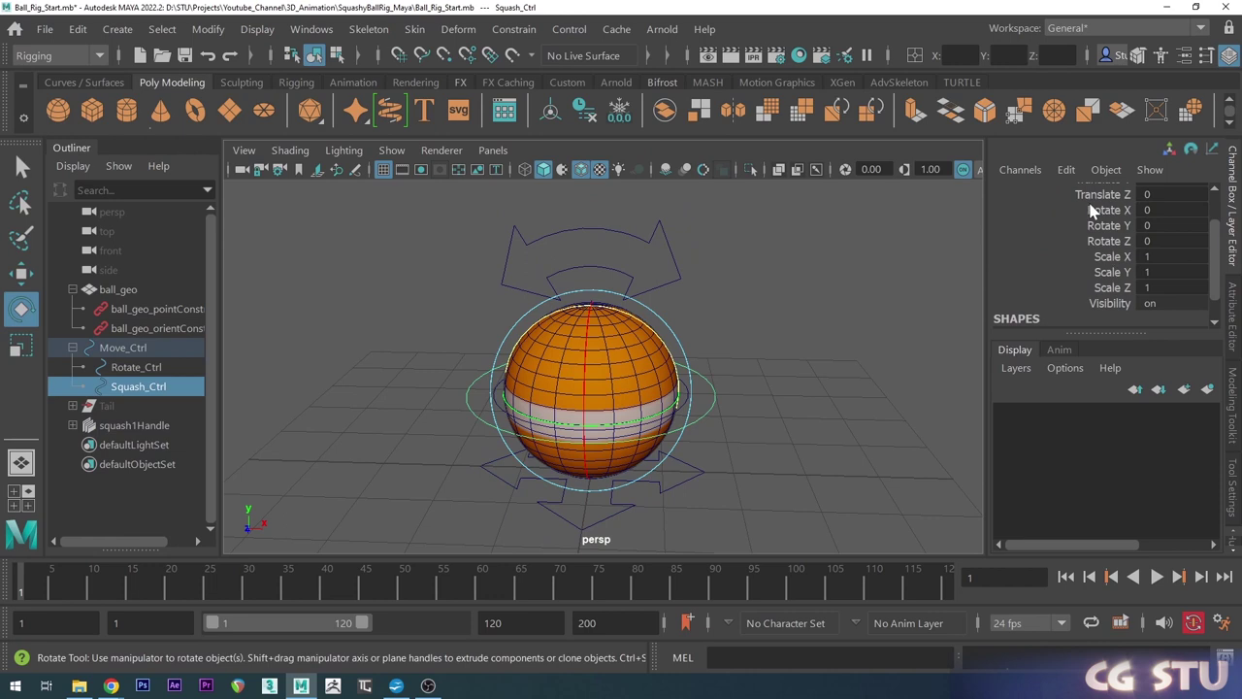
left_click(1067, 171)
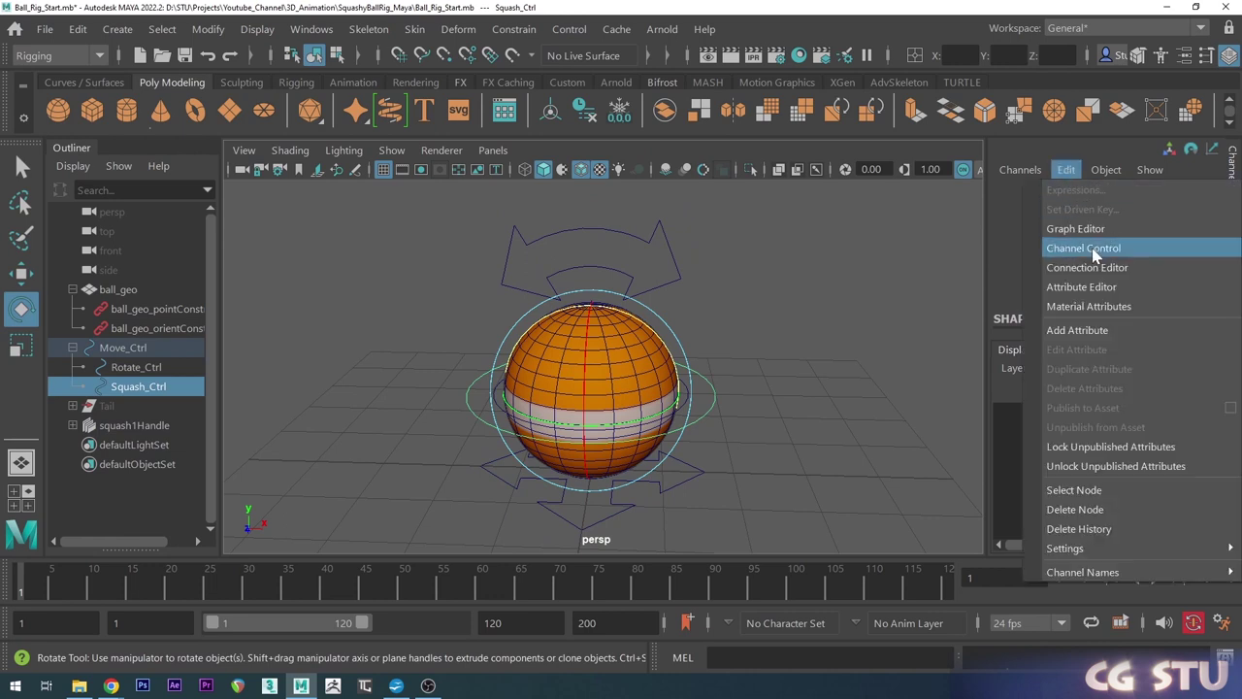
left_click(1089, 330)
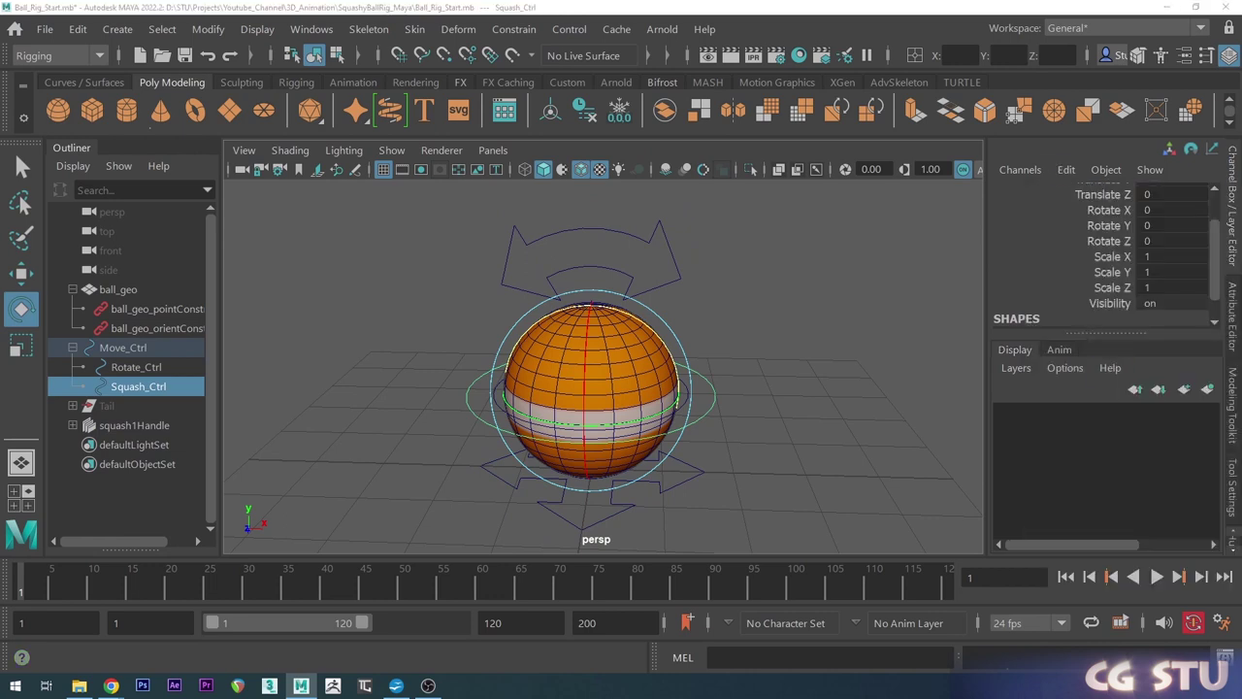
left_click_drag(687, 204, 657, 182)
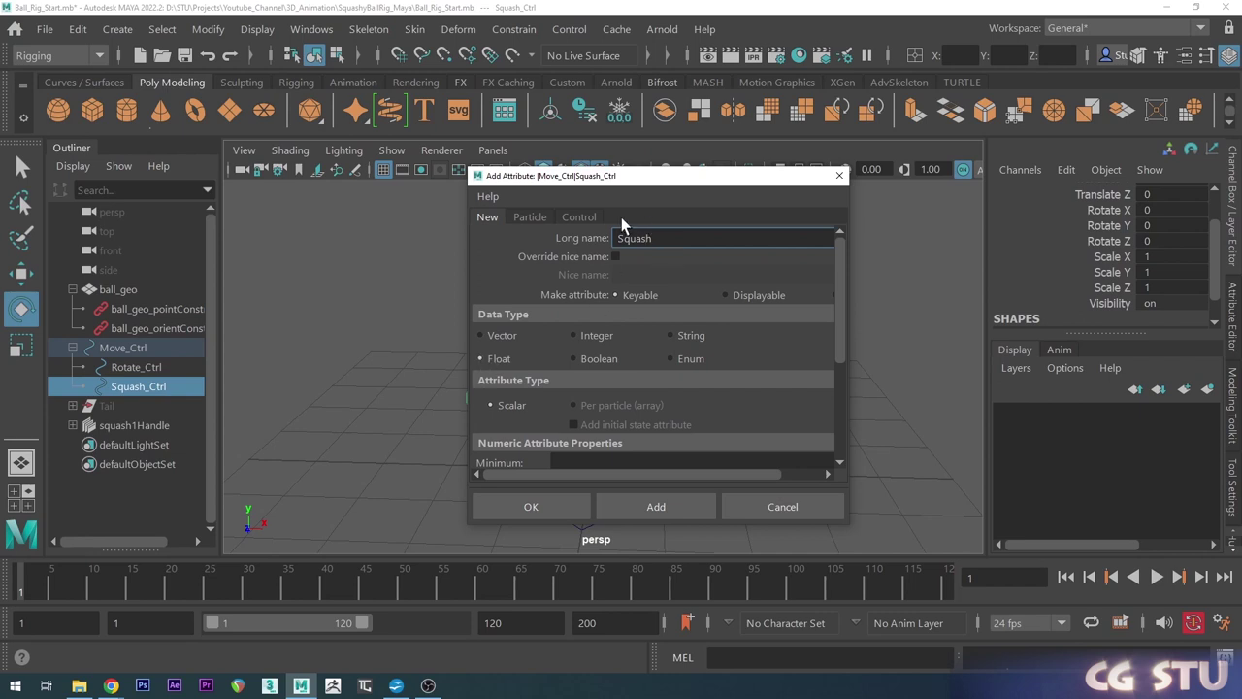
left_click(540, 508)
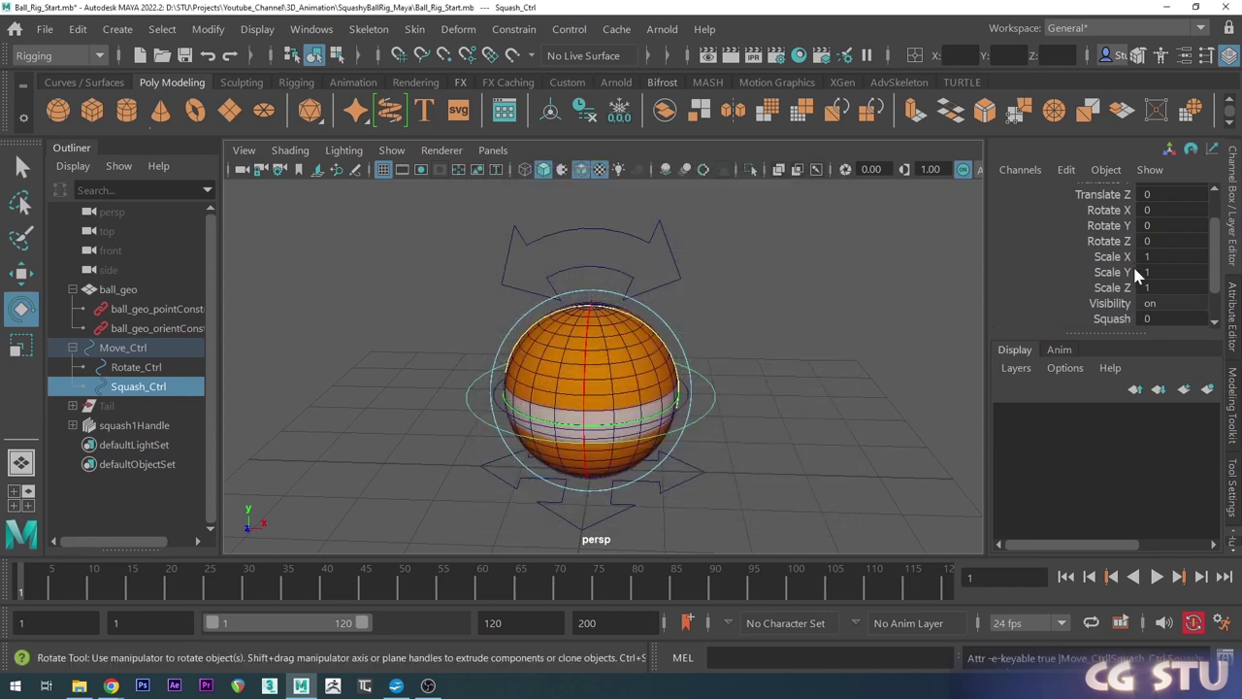
scroll(1155, 291, "down", 1)
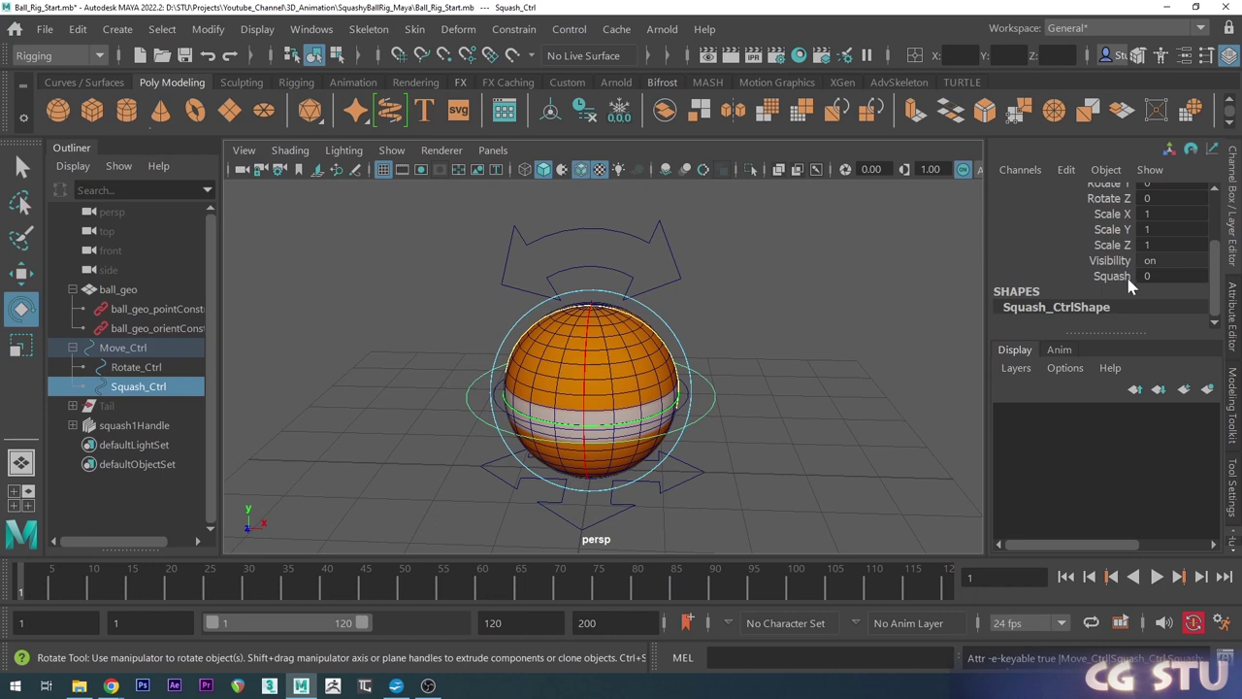
Clear the selection, open the Connection Editor and place it beside the ball so the controls stay accessible.
middle_click_drag(713, 417, 717, 391, "alt")
scroll(708, 380, "up", 2)
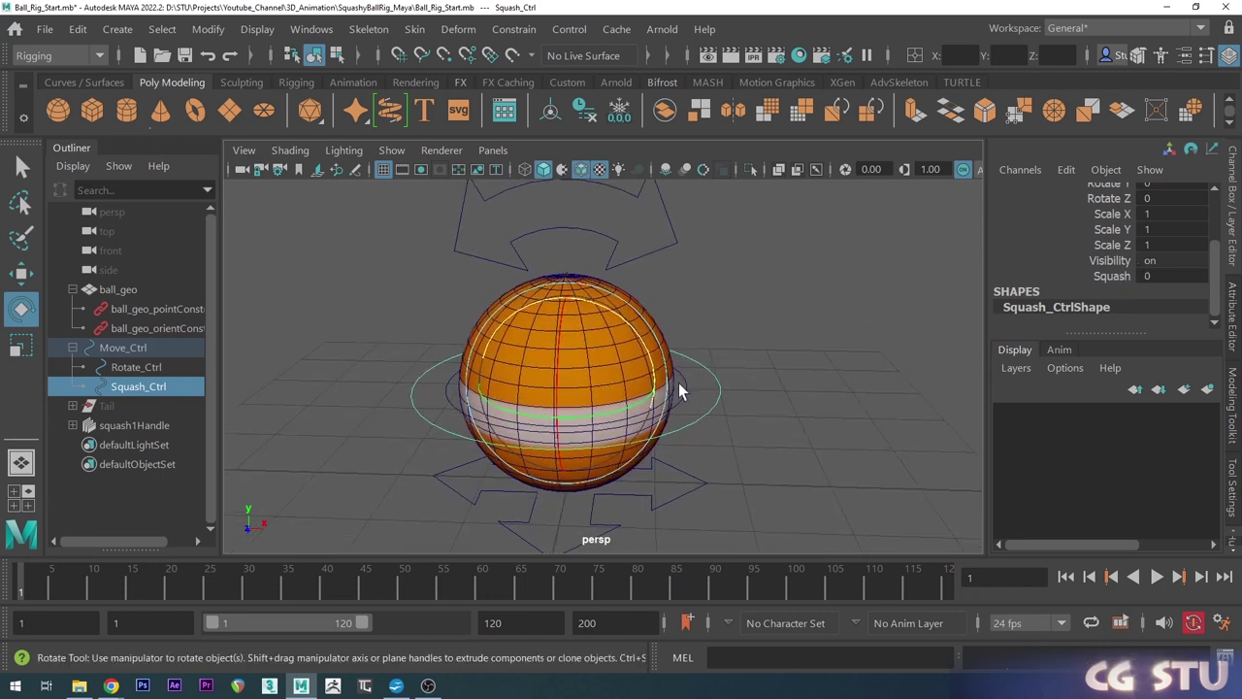
left_click(754, 347)
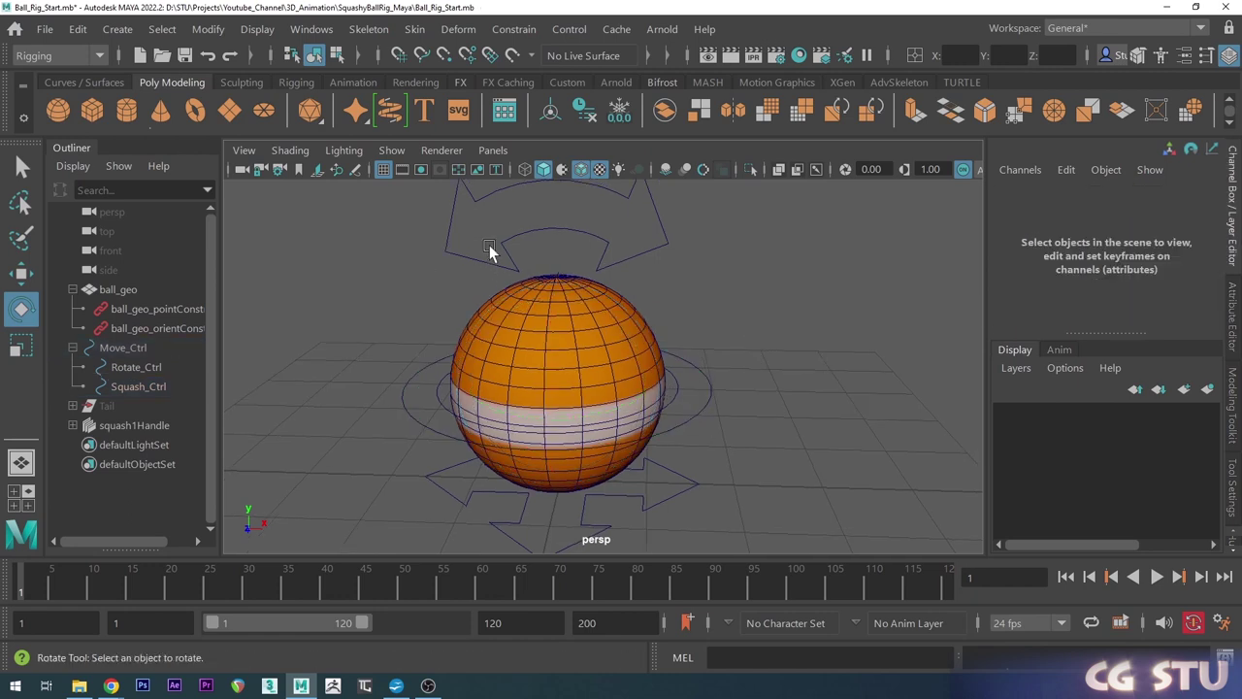
left_click(312, 30)
mouse_move(387, 133)
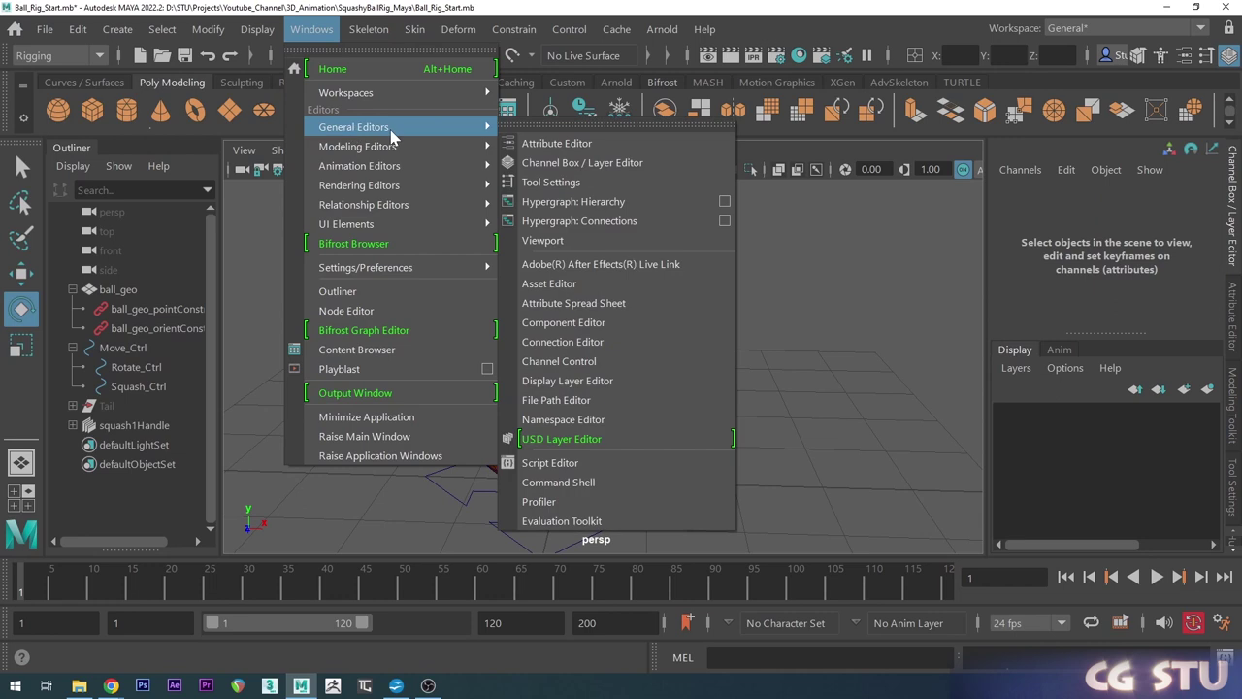
left_click(569, 343)
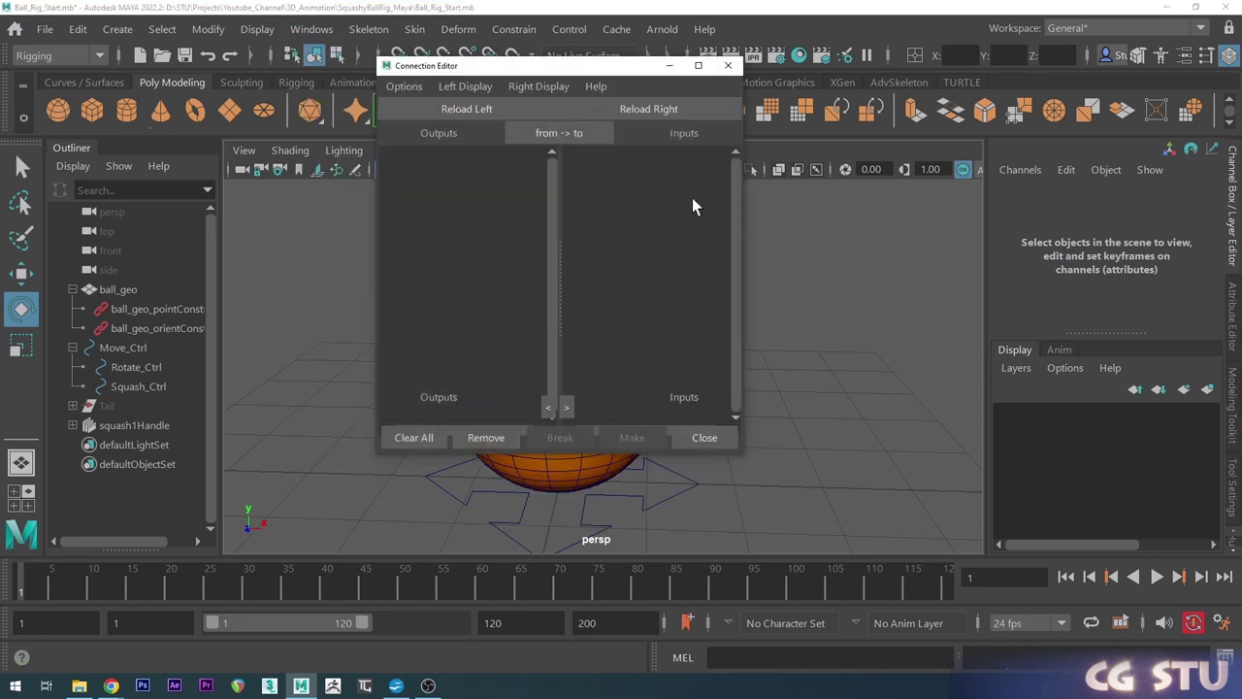
left_click_drag(546, 70, 541, 79)
middle_click_drag(735, 277, 814, 272, "alt")
right_click_drag(743, 325, 711, 316, "alt")
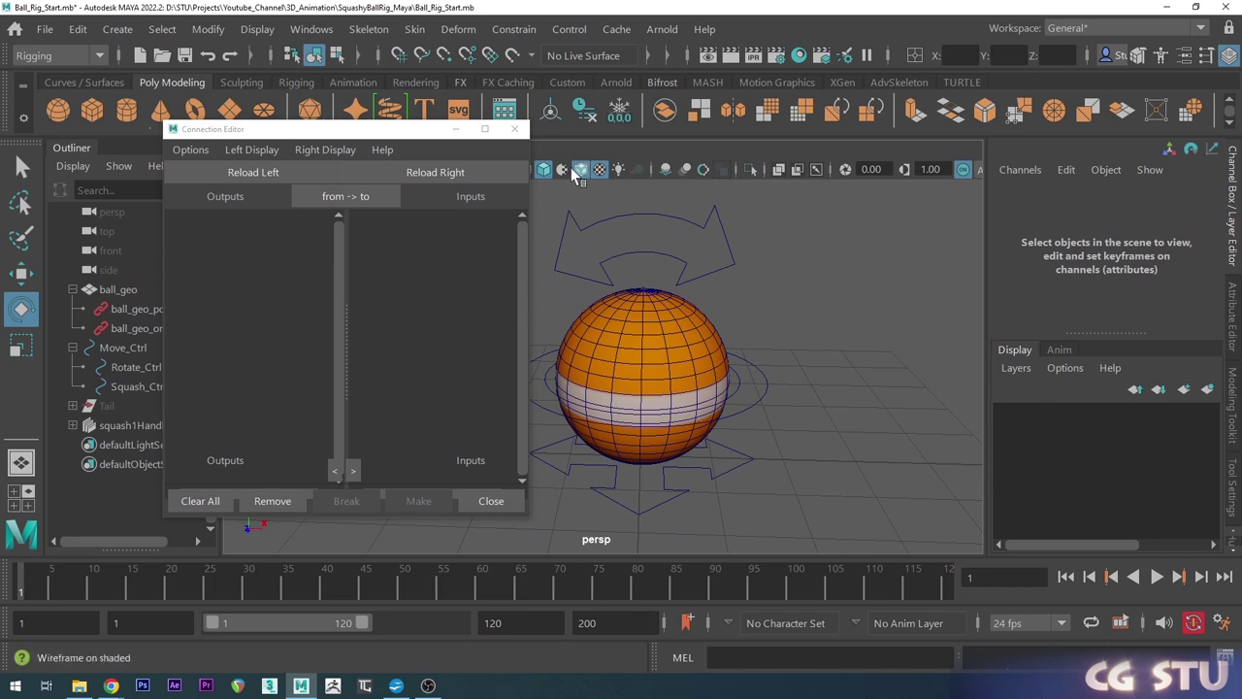
Load Squash_Ctrl as the output object in the Connection Editor and bring its Squash attribute into view.
left_click(755, 361)
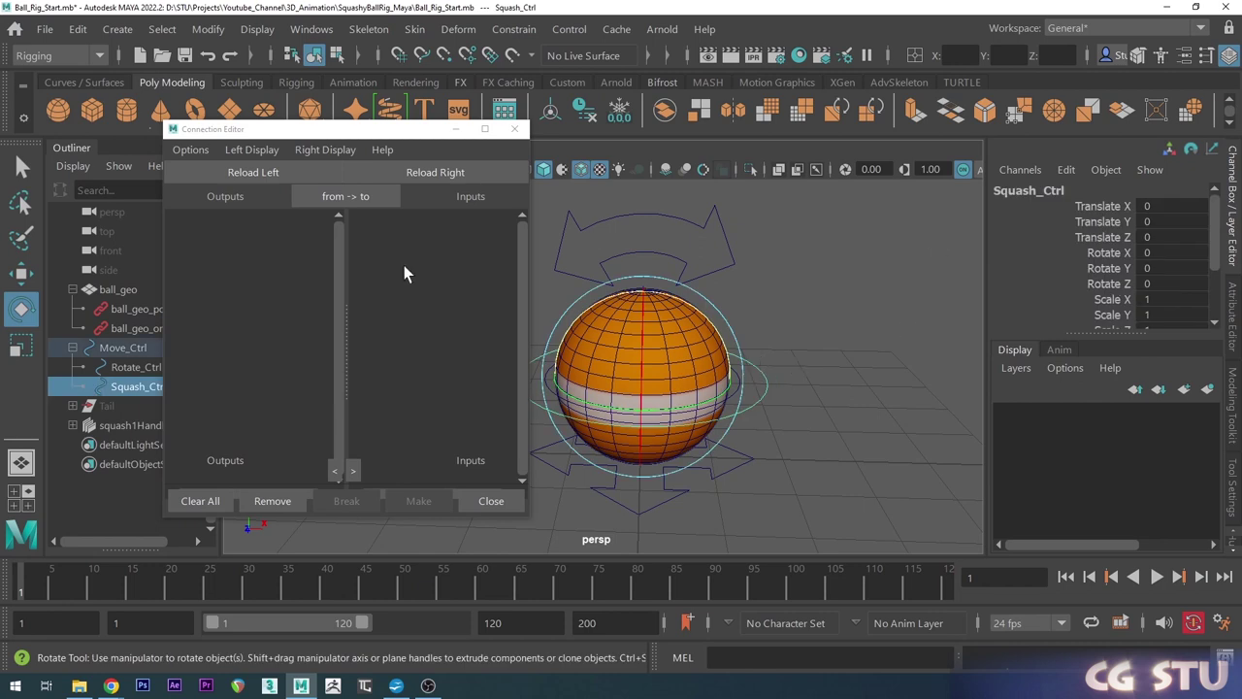
left_click(242, 172)
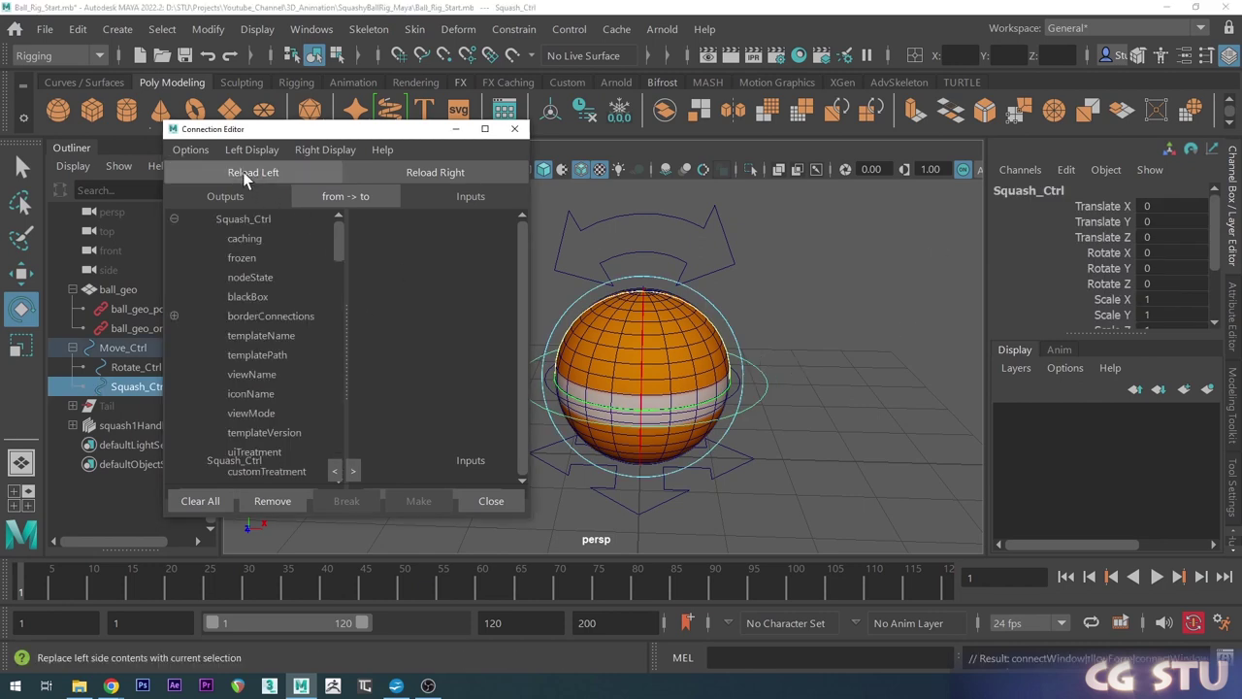
left_click_drag(355, 519, 354, 579)
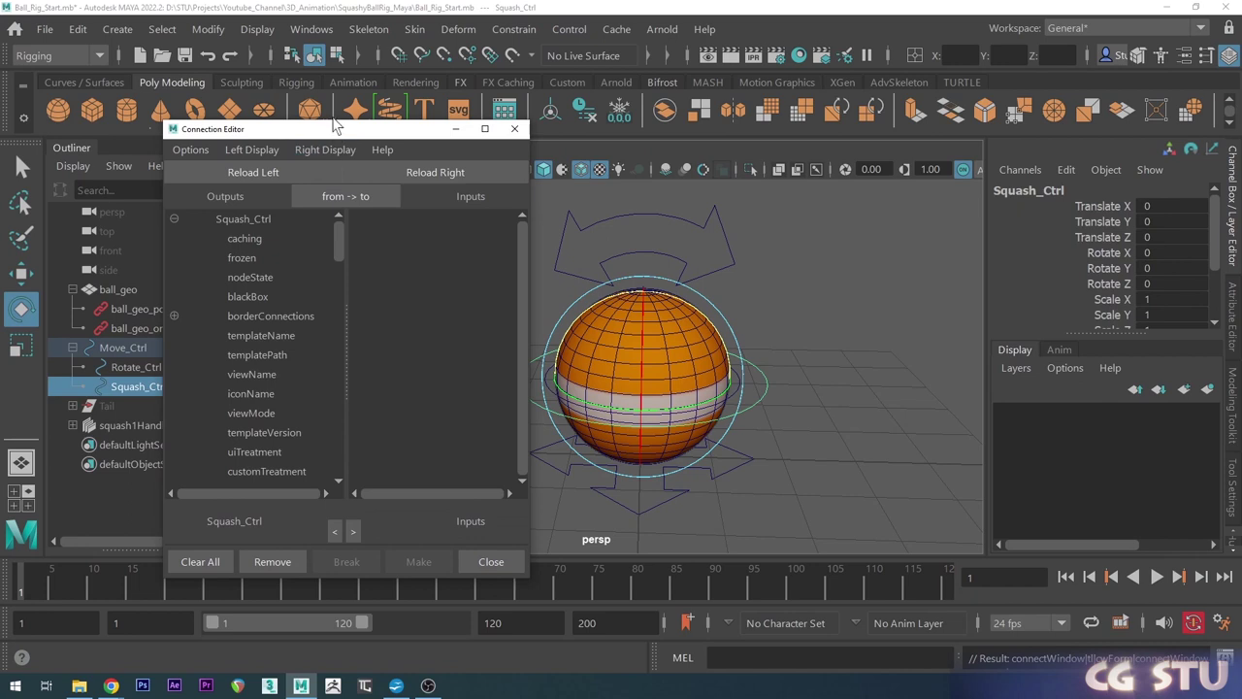
left_click_drag(330, 133, 347, 58)
scroll(286, 271, "down", 15)
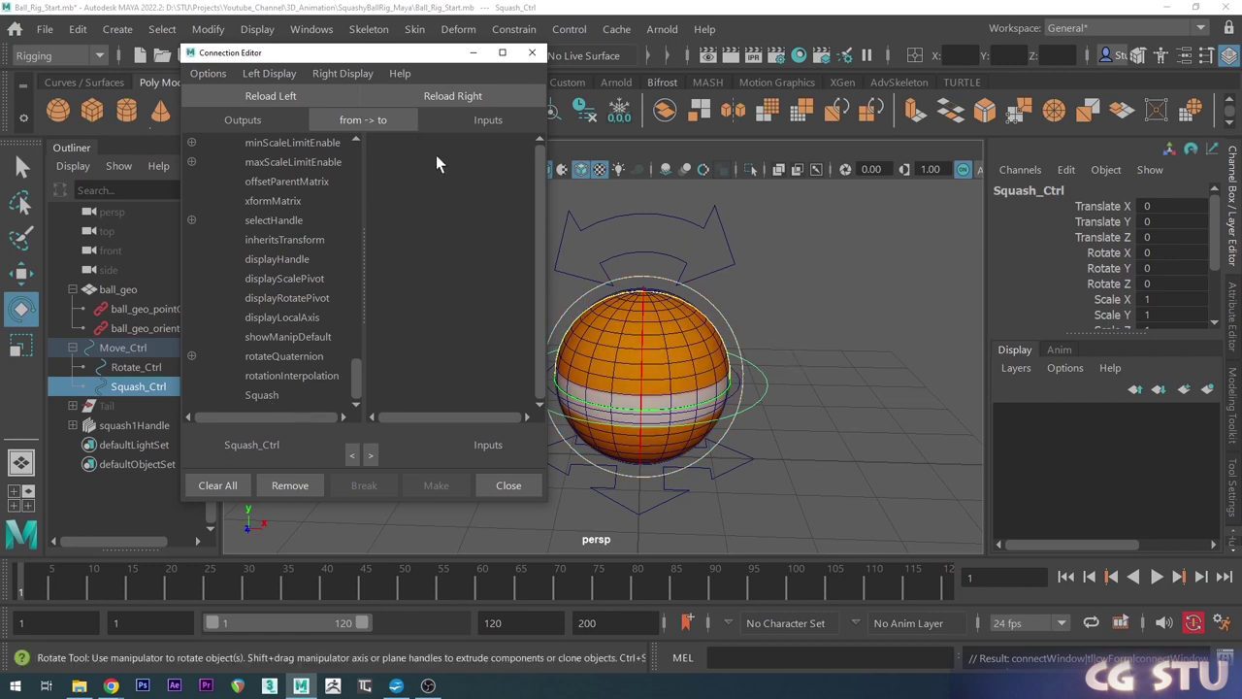
Load squash1Handle with its squash1 deformer input expanded as the input object in the Connection Editor.
left_click(832, 301)
left_click(738, 385)
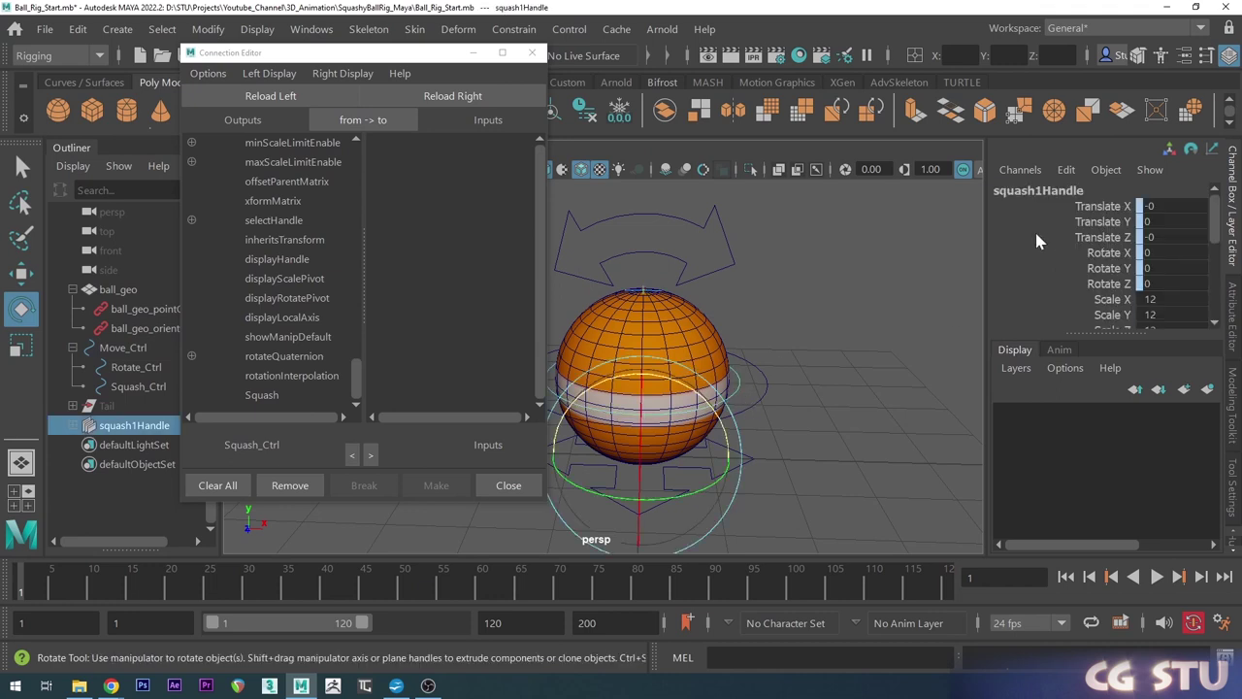
scroll(1036, 241, "down", 6)
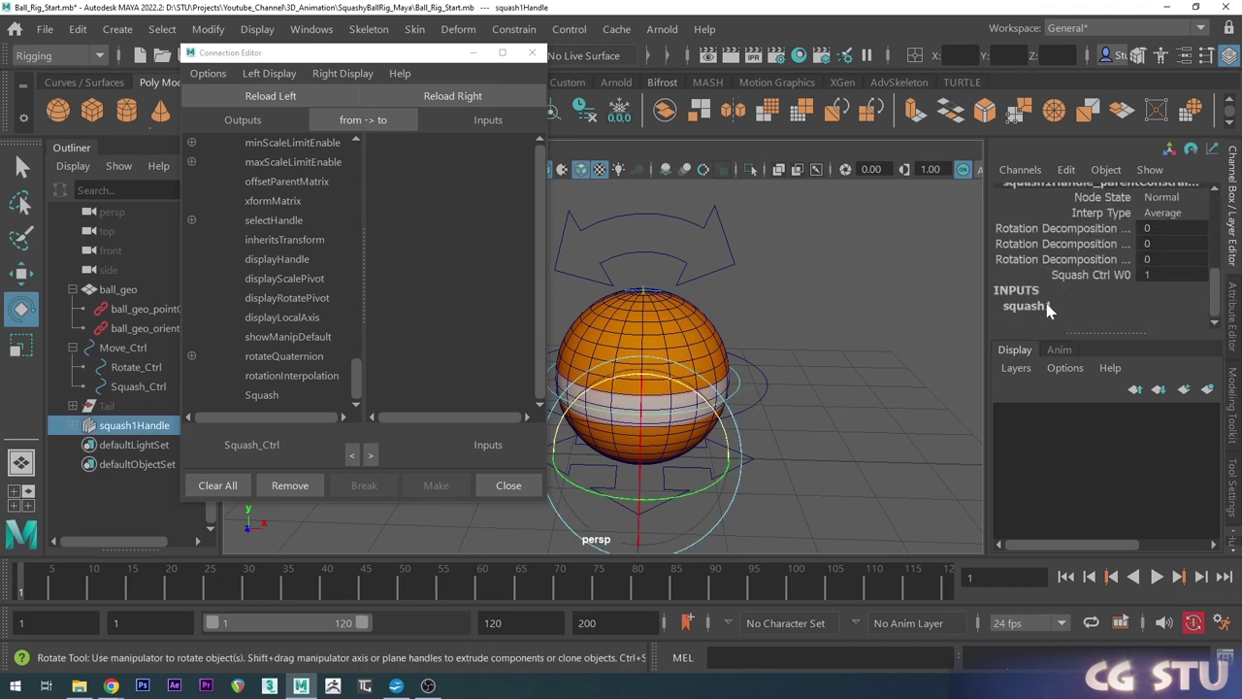
left_click(1031, 306)
scroll(1068, 231, "down", 3)
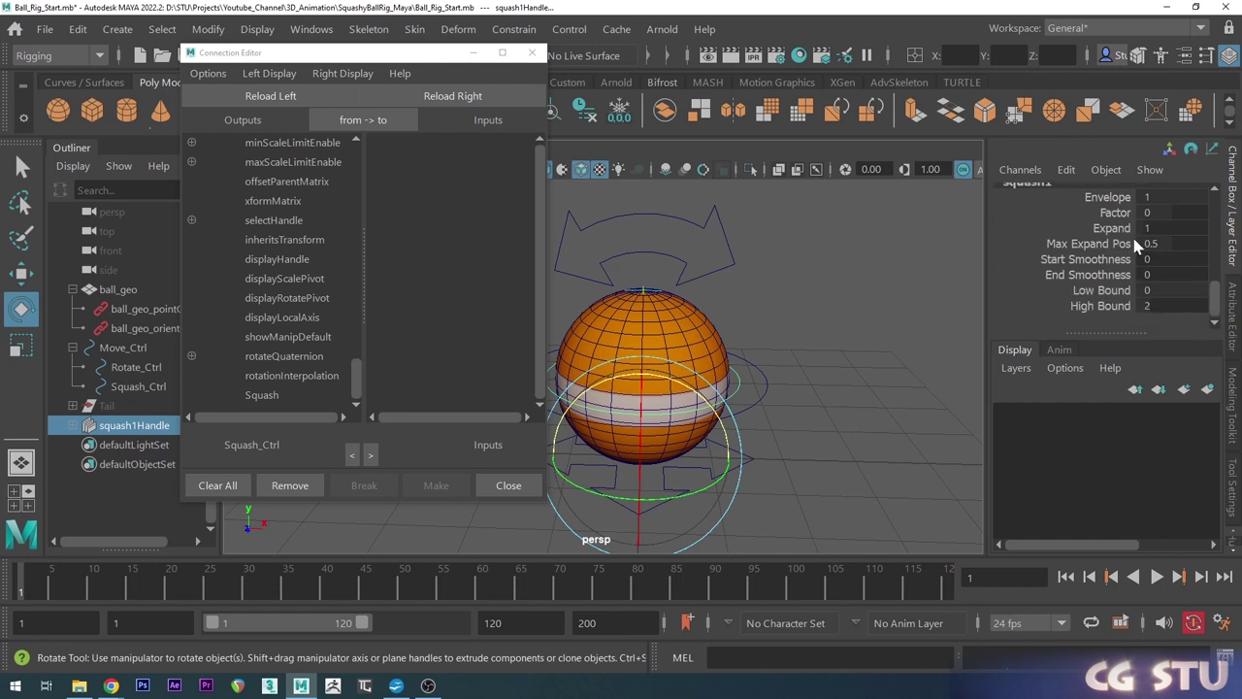
left_click(1114, 213)
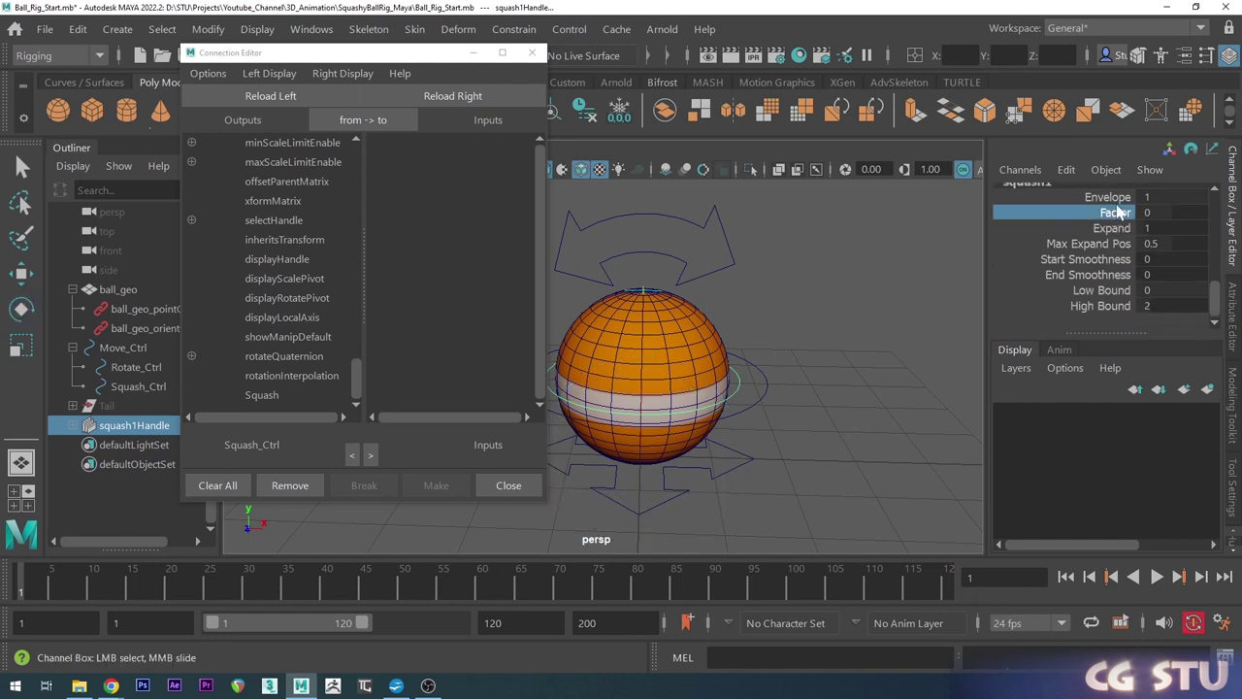
left_click(452, 96)
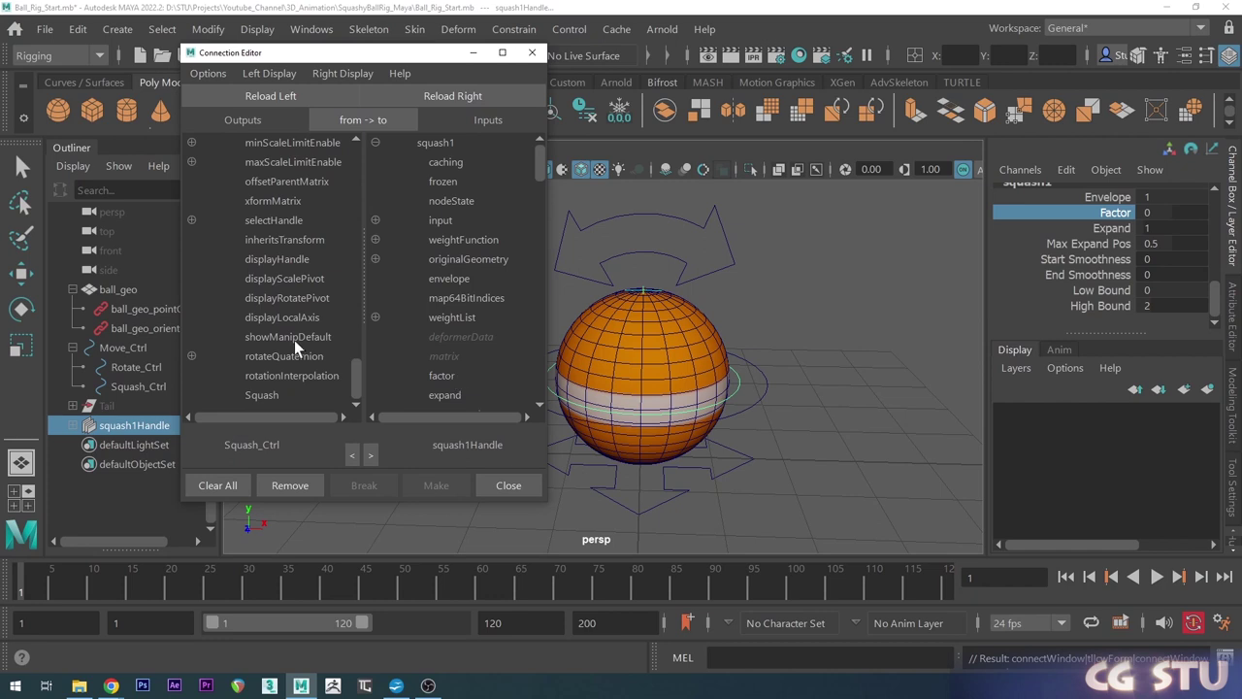
Connect Squash_Ctrl's Squash attribute to squash1's factor, close the Connection Editor and clear the selection.
left_click(262, 395)
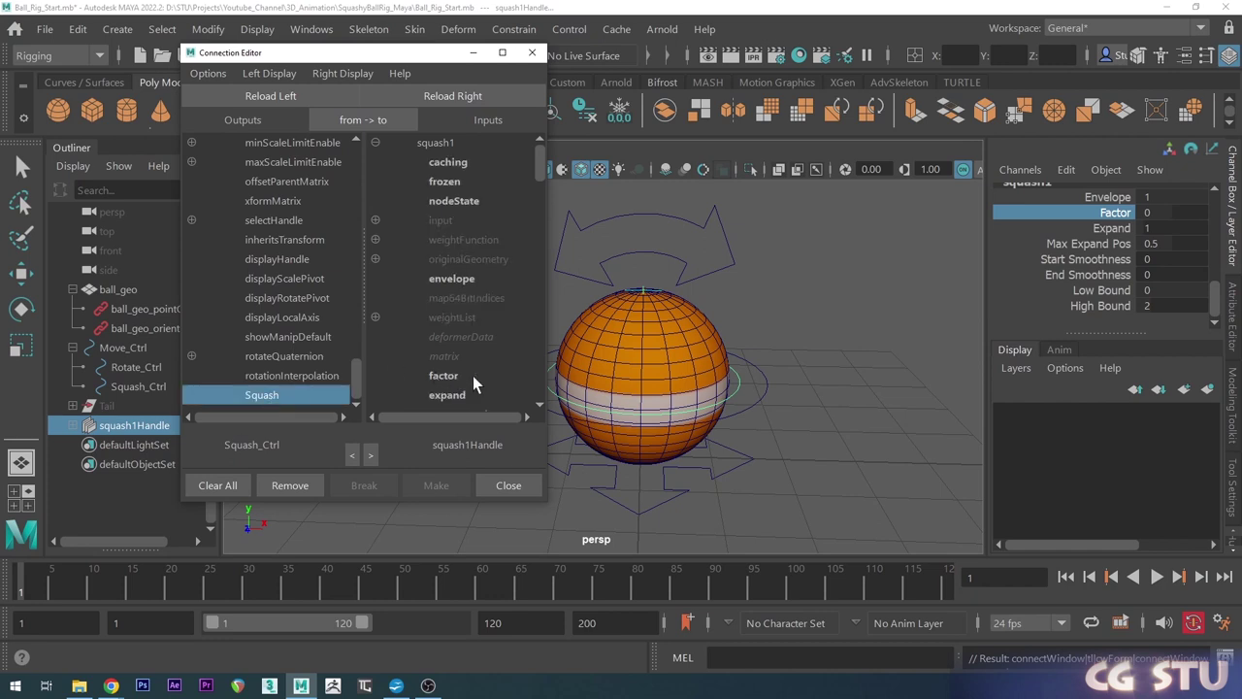
left_click(444, 377)
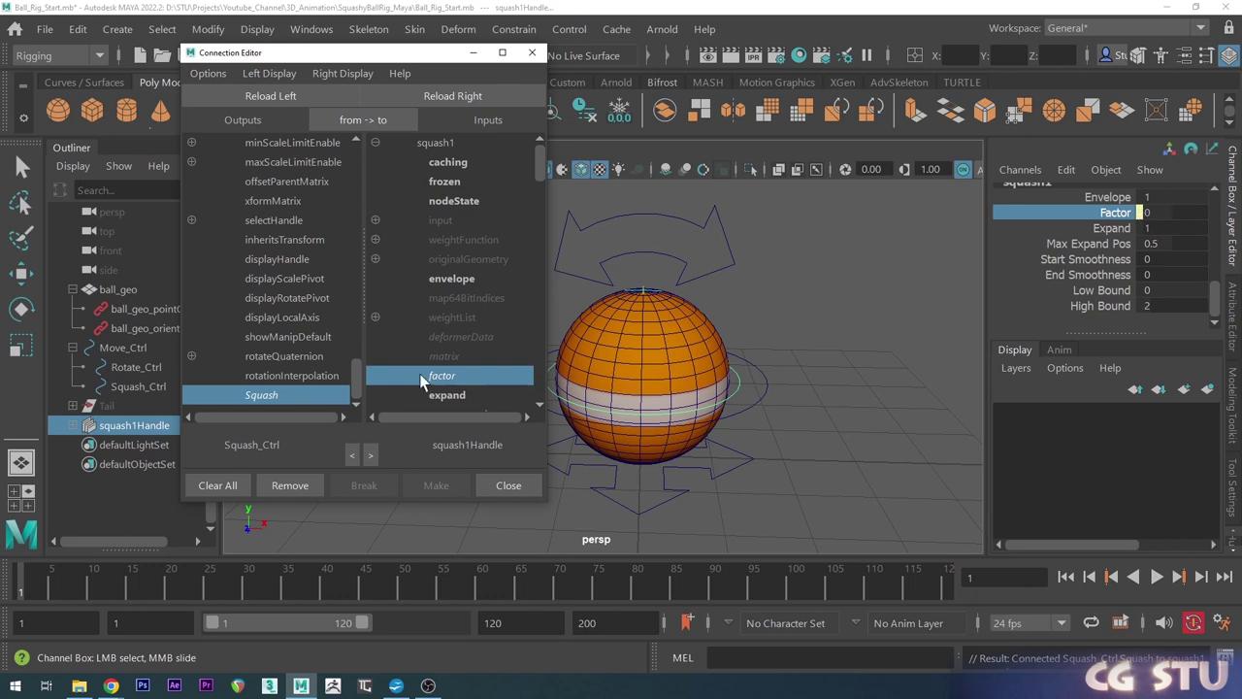
left_click(532, 53)
middle_click_drag(725, 386, 693, 401, "alt")
left_click(716, 337)
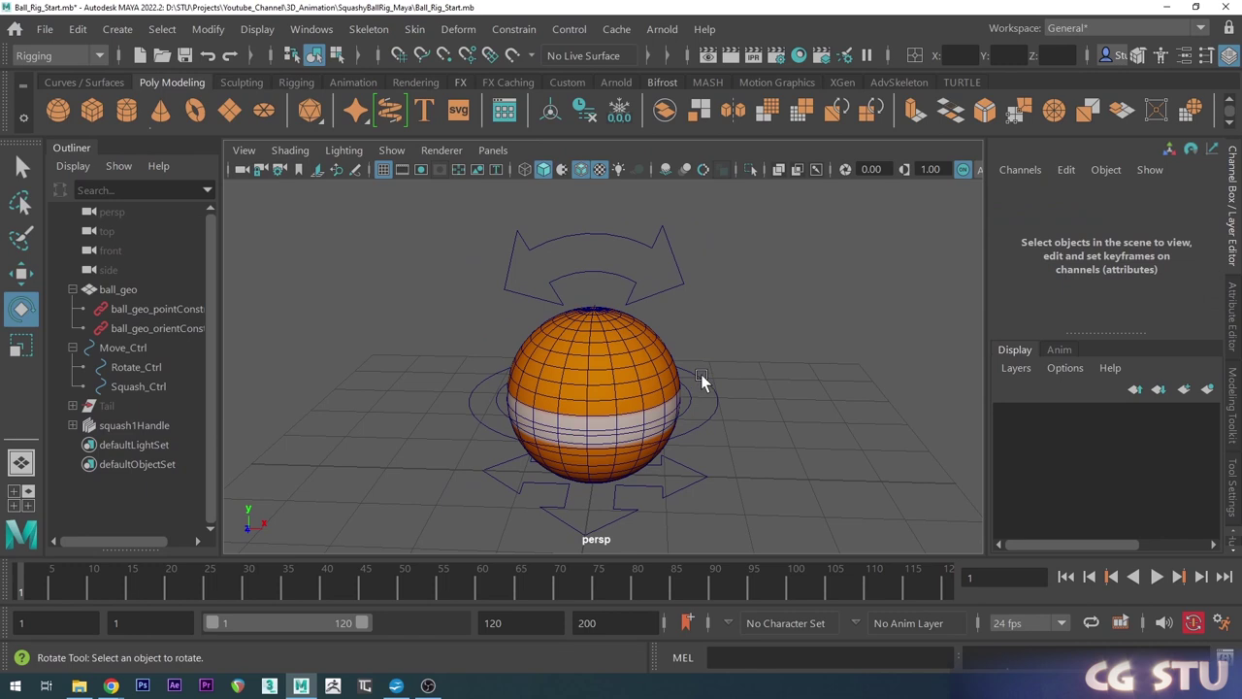
Test the connection by varying the Squash attribute on Squash_Ctrl, and undo the change.
left_click(702, 376)
scroll(1075, 255, "down", 1)
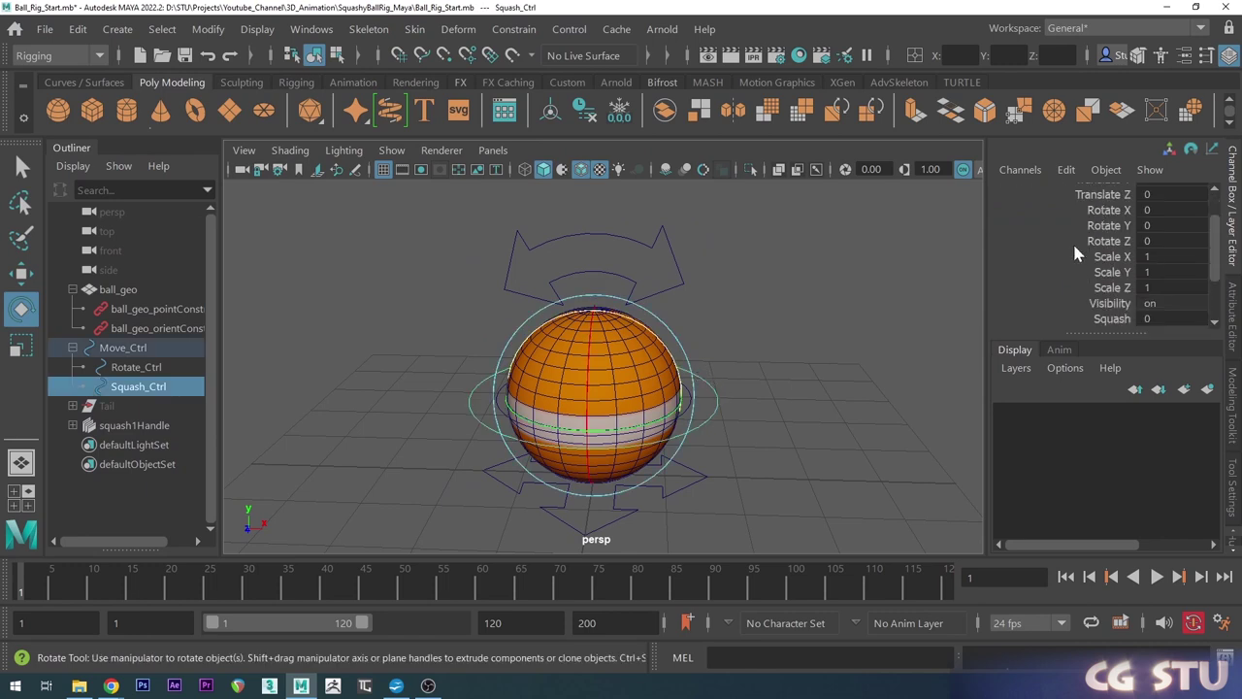
left_click(1114, 319)
middle_click_drag(773, 362, 783, 369)
key("ctrl+z")
Hide squash1Handle in the scene and clear the selection.
right_click_drag(724, 388, 774, 379, "alt")
left_click_drag(775, 378, 759, 352, "alt")
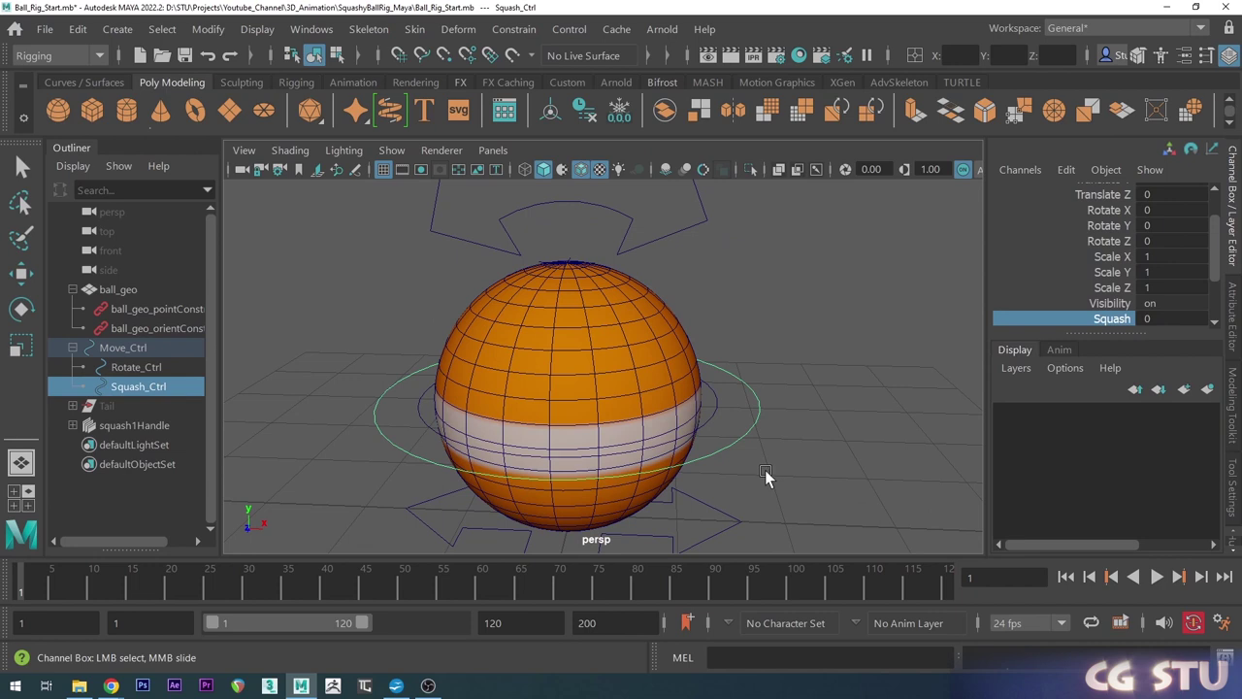
left_click(716, 397)
scroll(722, 413, "down", 2)
left_click_drag(722, 416, 733, 372, "alt")
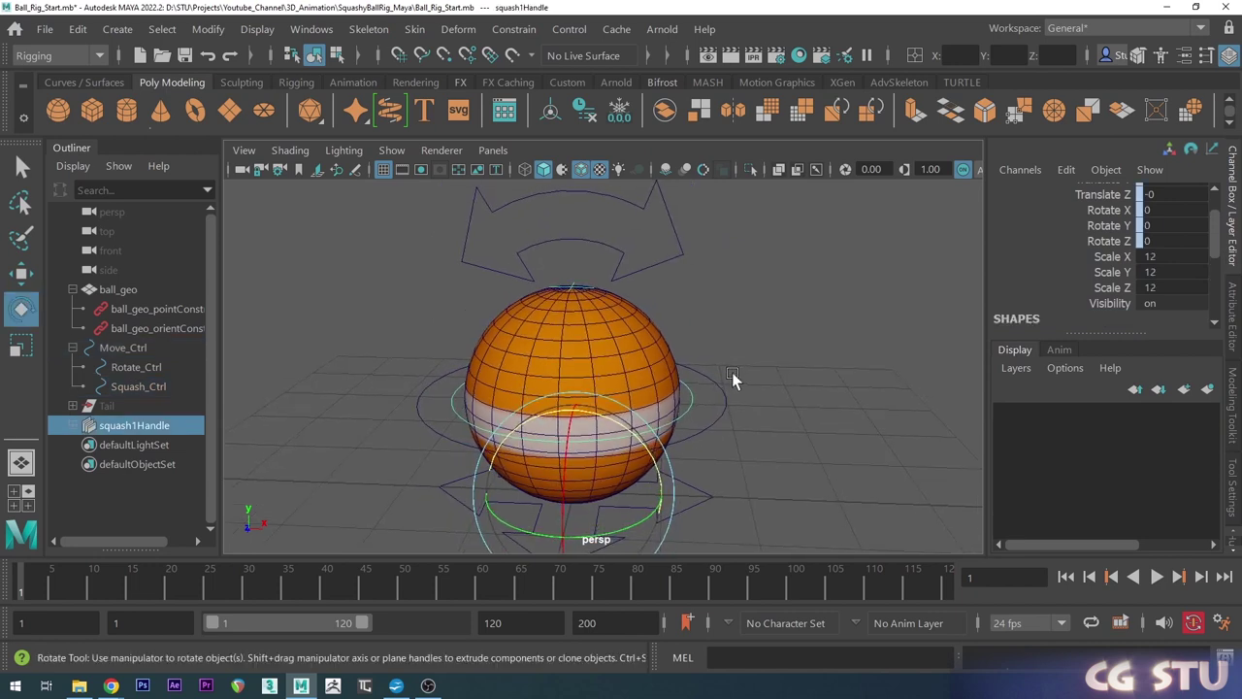
key("ctrl+h")
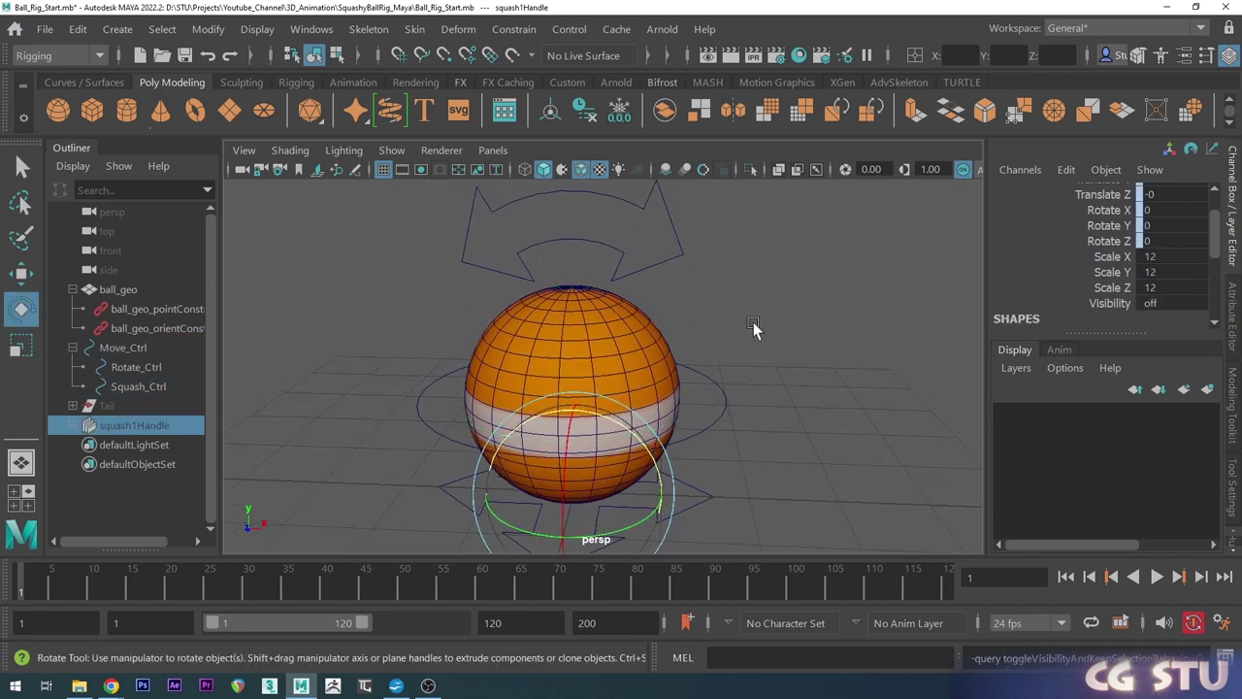
scroll(680, 380, "down", 2)
left_click(703, 351)
scroll(716, 380, "up", 2)
scroll(730, 377, "down", 2)
middle_click_drag(730, 377, 740, 356, "alt")
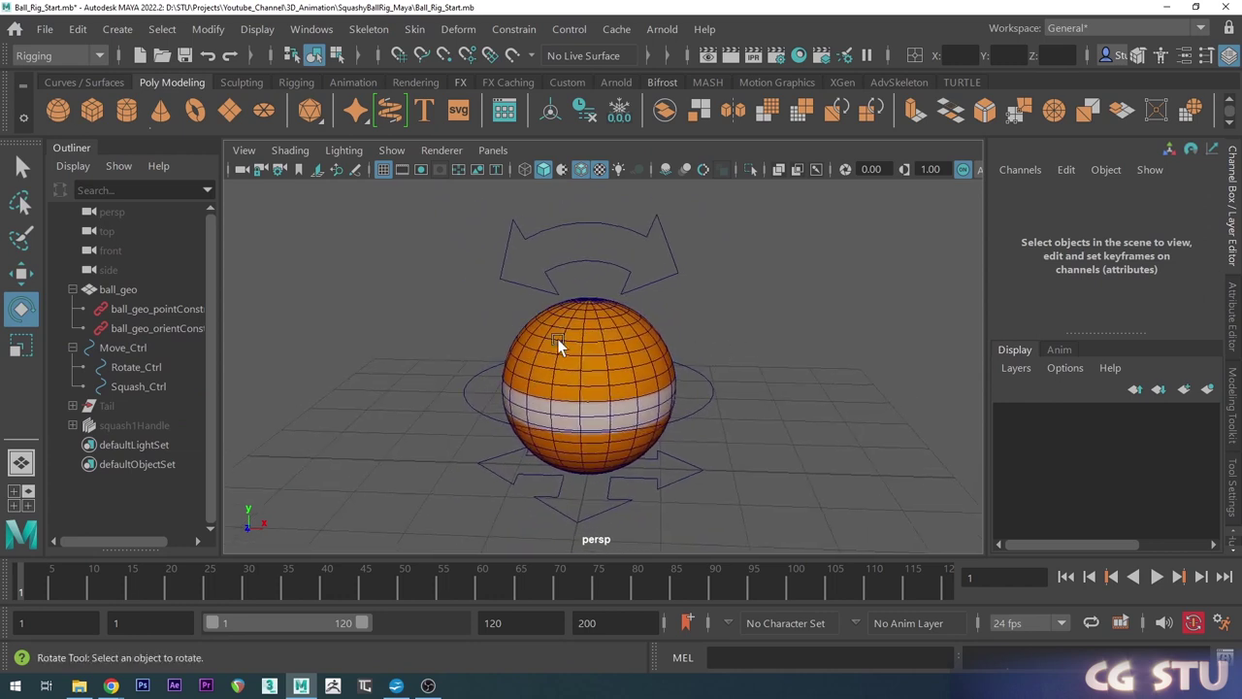
Test the rig by moving Move_Ctrl about 21 units in X and 6 units in Y.
scroll(728, 375, "down", 1)
left_click(669, 454)
scroll(702, 405, "down", 2)
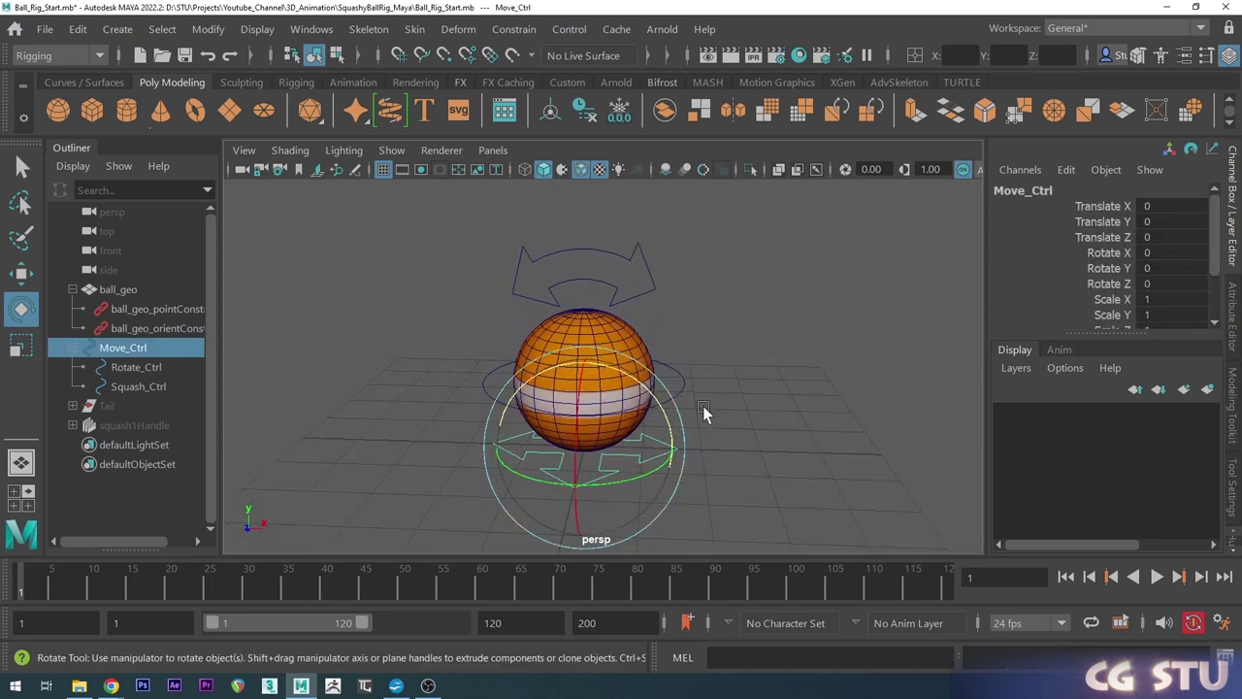
key("w")
left_click_drag(659, 386, 789, 355)
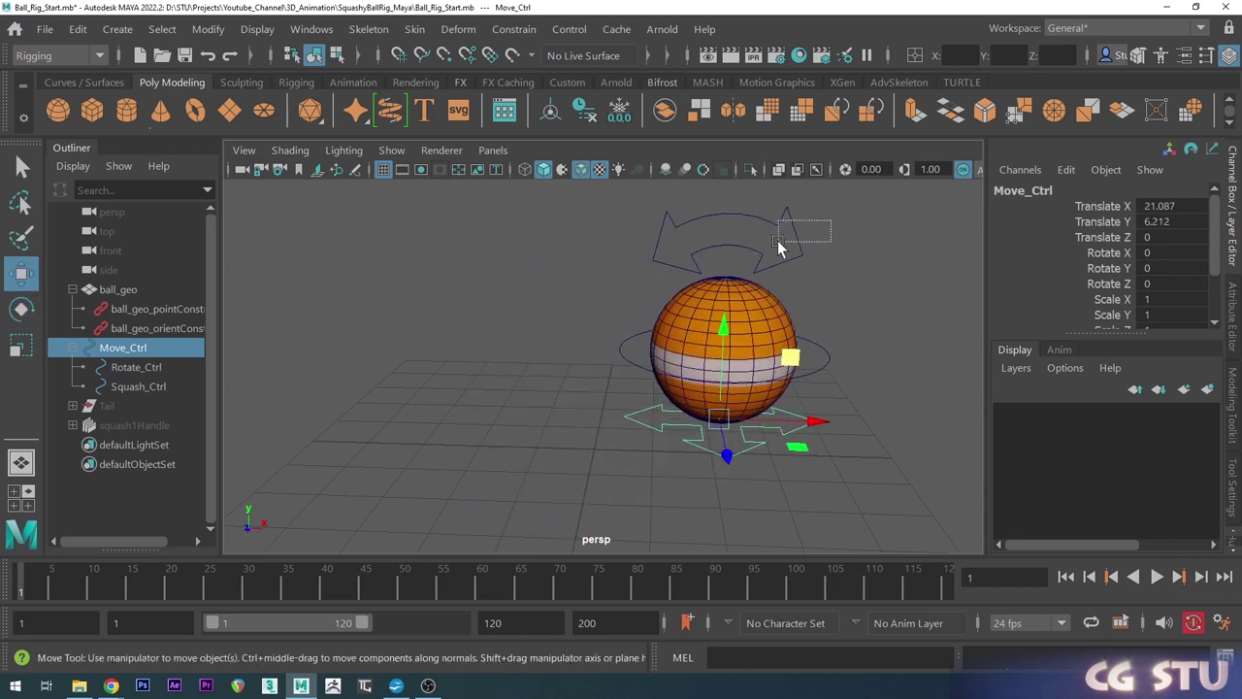
Test the ball's rotation by turning Rotate_Ctrl freely to about 3, -37 and 64 degrees in X, Y and Z.
left_click(786, 258)
key("e")
left_click_drag(746, 282, 774, 324)
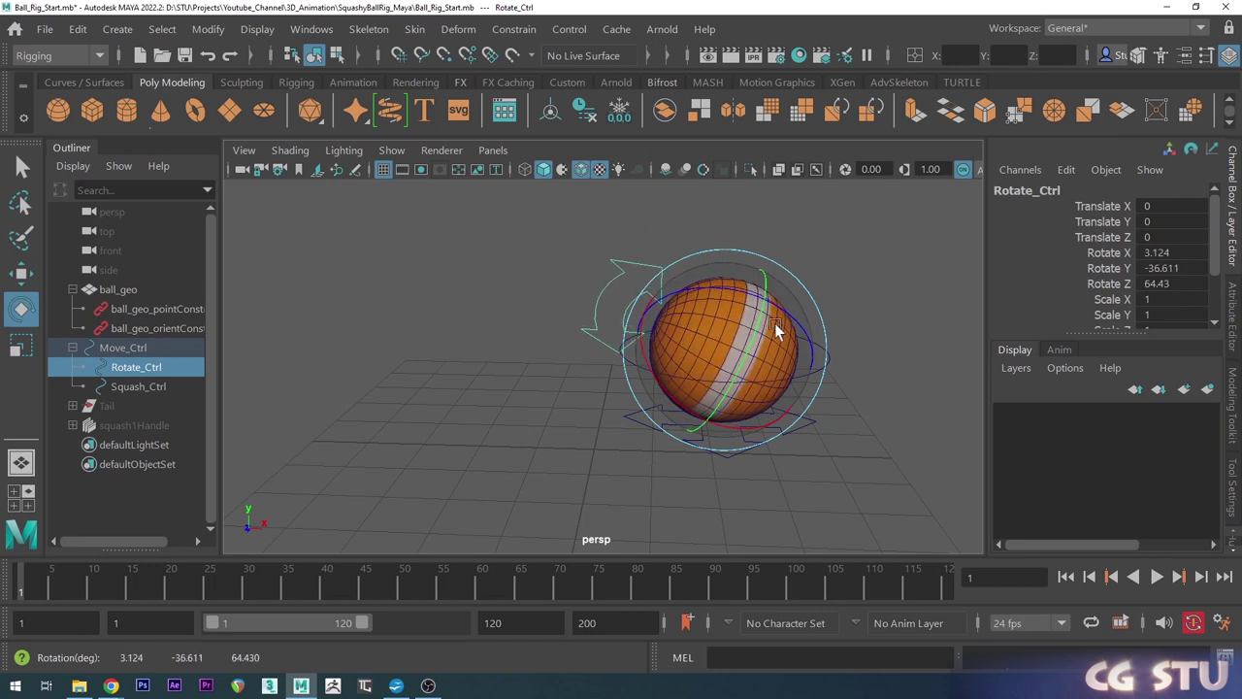
Test the stretch by setting Squash_Ctrl's Squash attribute to 0.7 and try rotating the stretched ball.
left_click(827, 349)
left_click(827, 349)
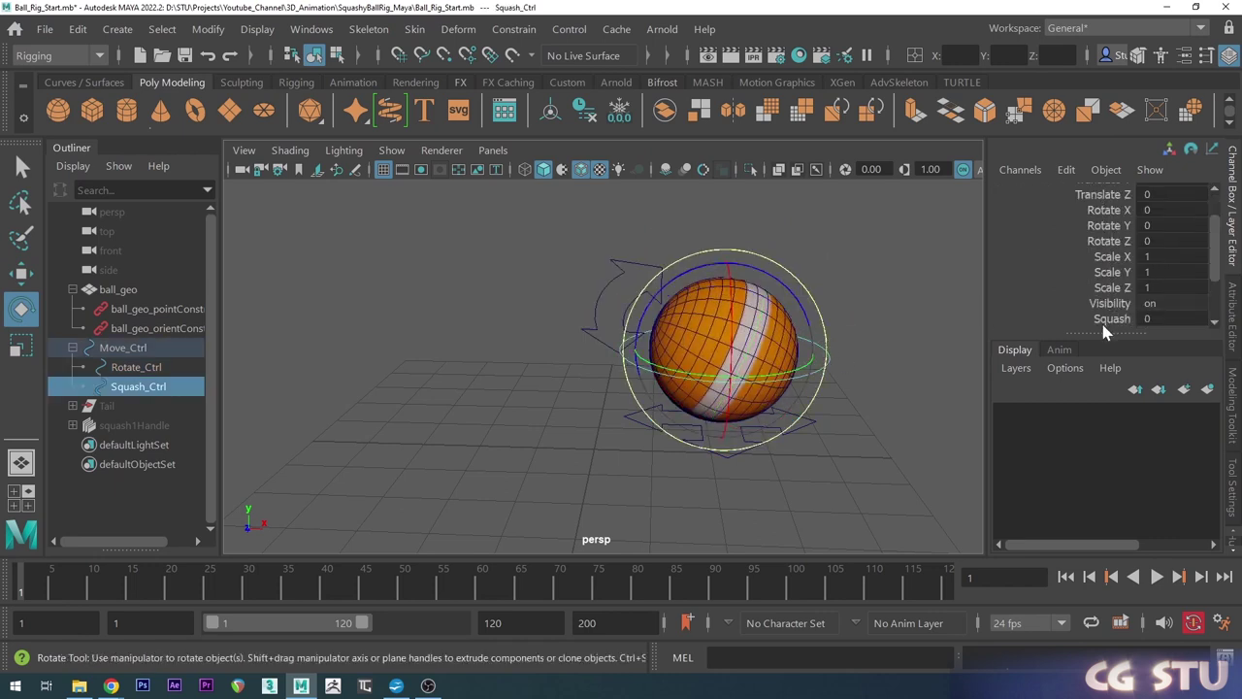
left_click(1111, 318)
middle_click_drag(874, 322, 879, 319)
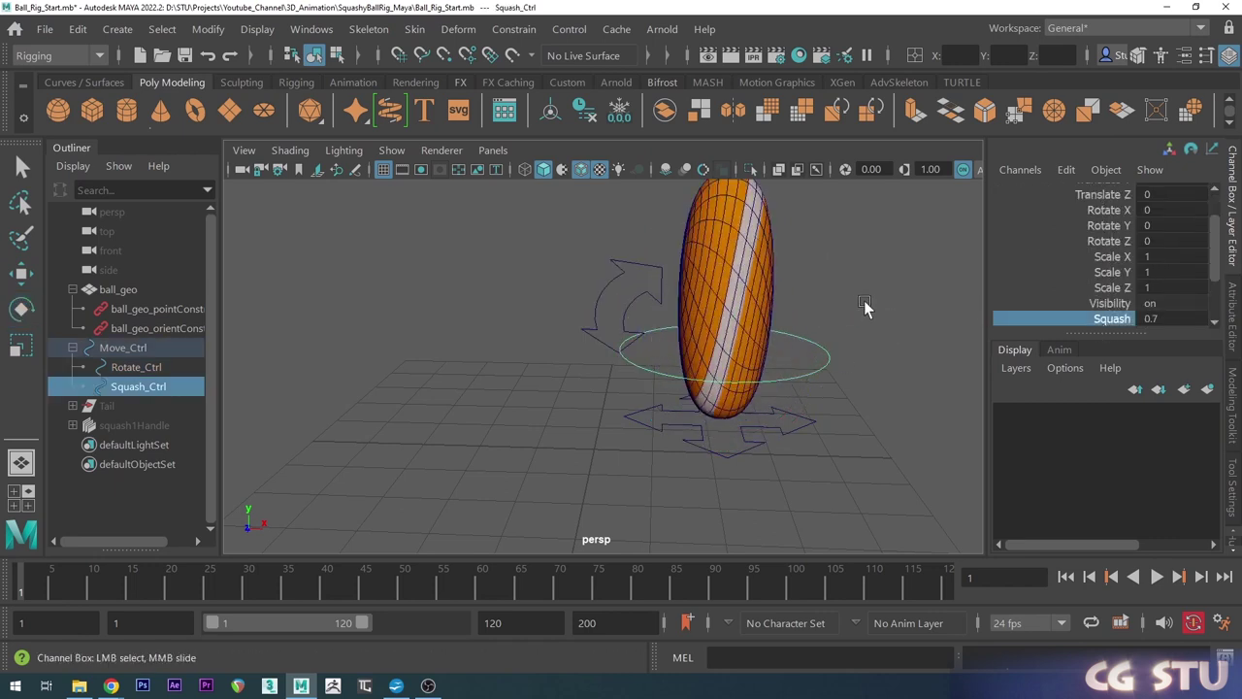
key("e")
left_click_drag(780, 279, 788, 330)
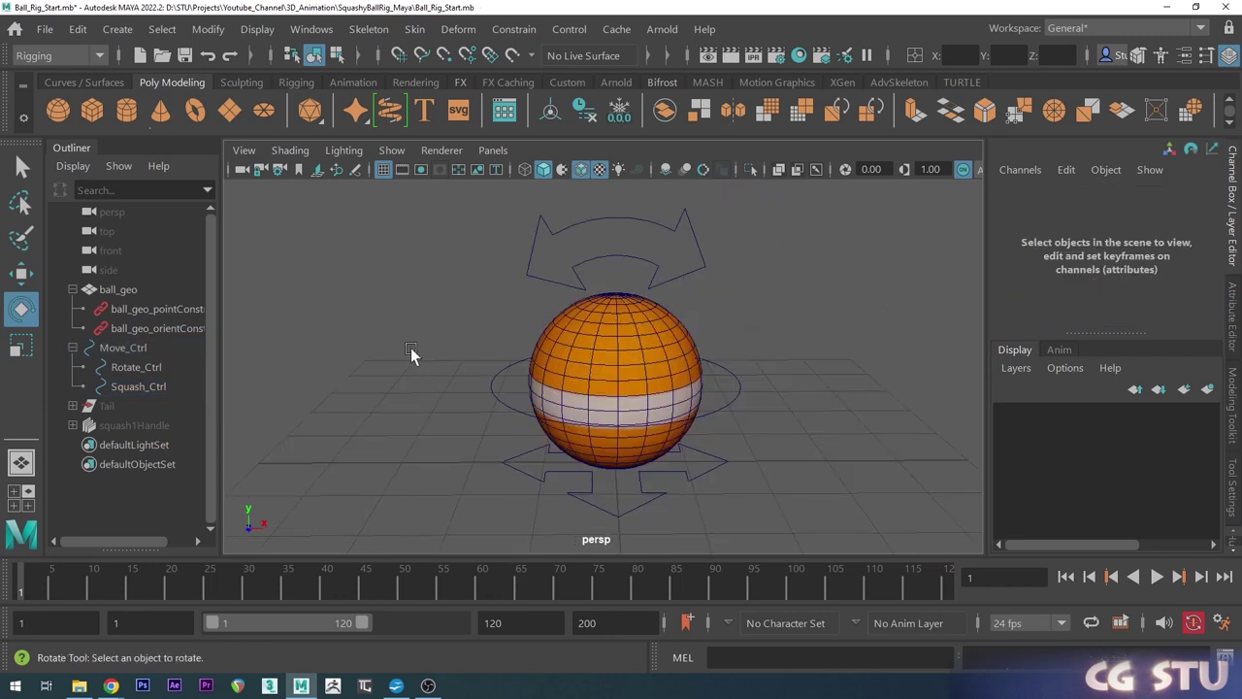
Unhide the Tail group in the scene and clear the selection.
left_click(113, 408)
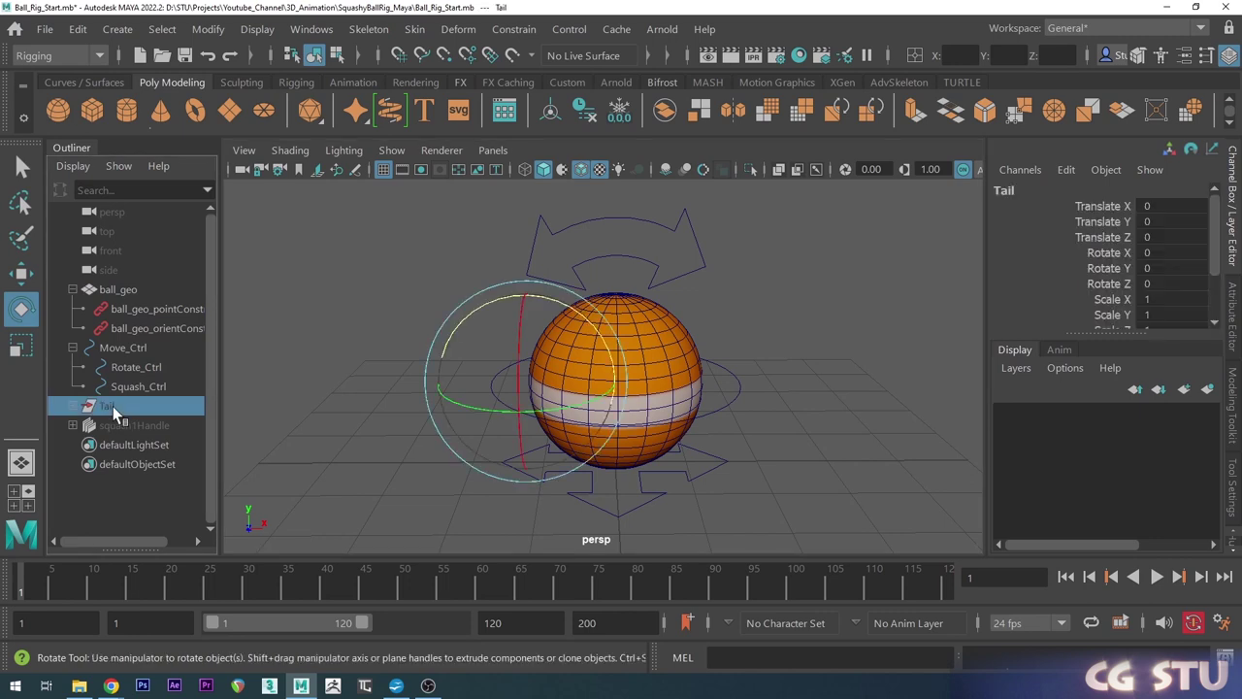
key("shift+h")
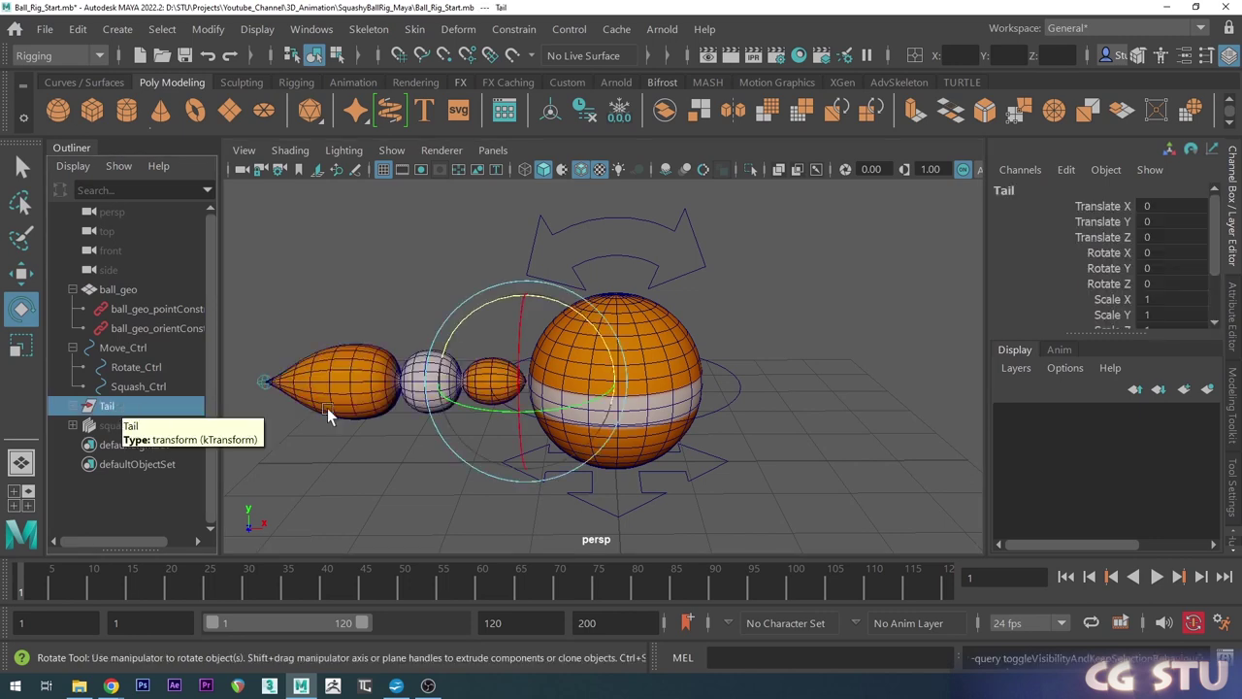
scroll(607, 411, "up", 3)
middle_click_drag(608, 411, 735, 398, "alt")
scroll(782, 410, "down", 2)
left_click_drag(735, 399, 722, 407, "alt")
left_click(577, 345)
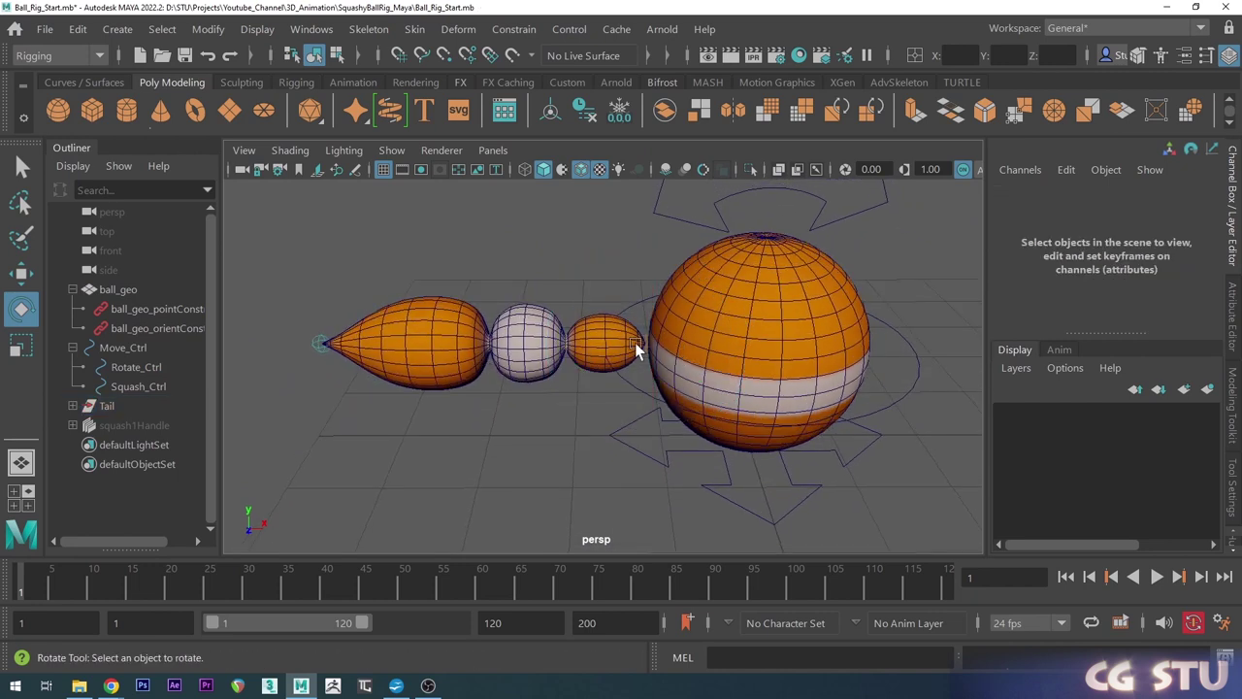
left_click_drag(505, 388, 707, 369, "alt")
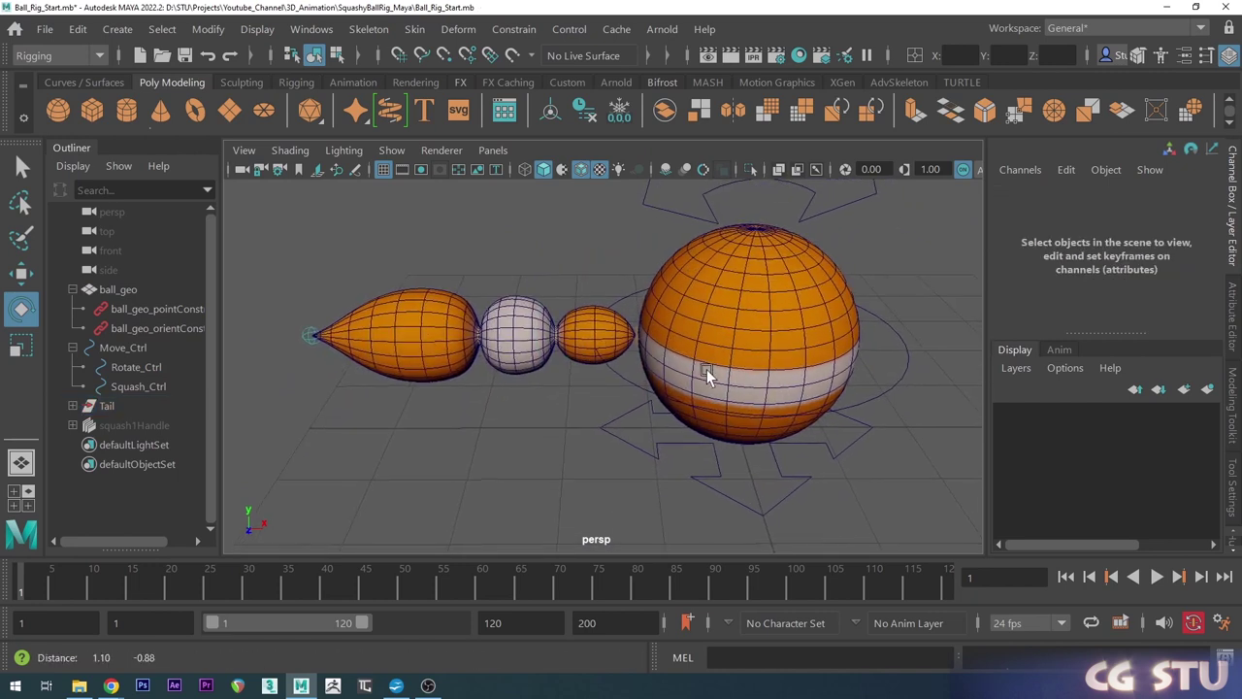
Create a NURBS circle and move it beside the ball below the tail, to about X -17.9 and Z 8.6.
left_click(81, 84)
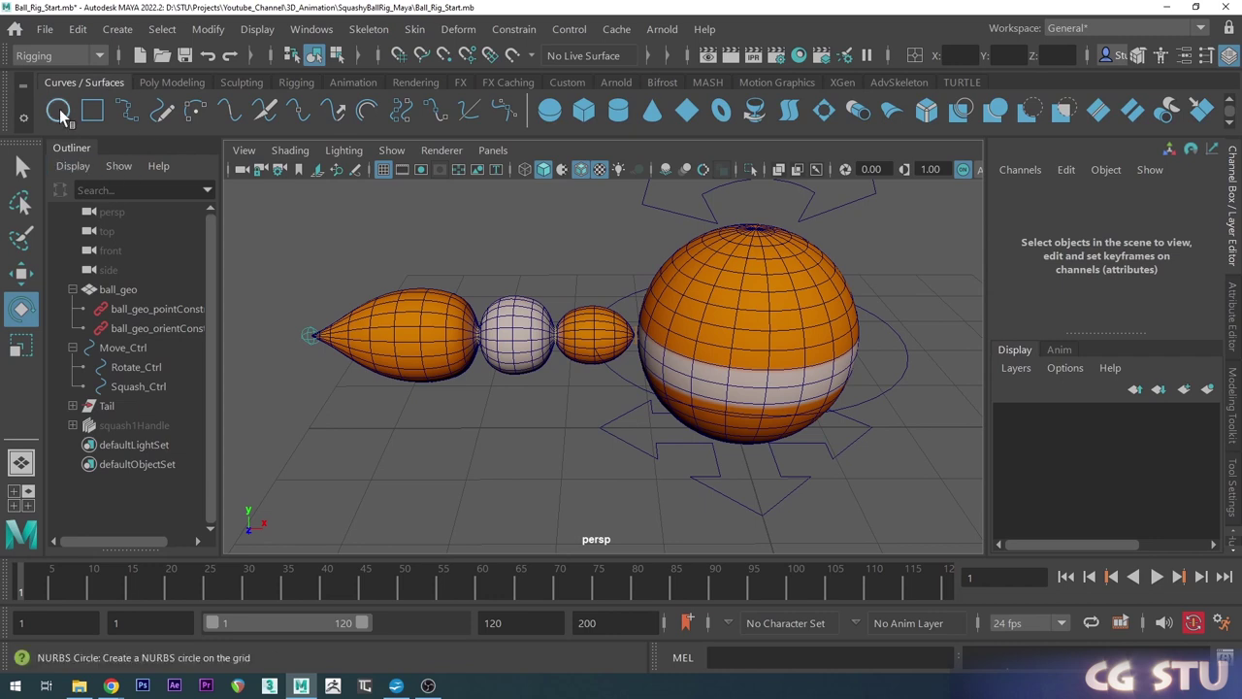
left_click(61, 114)
left_click_drag(561, 287, 737, 375, "alt")
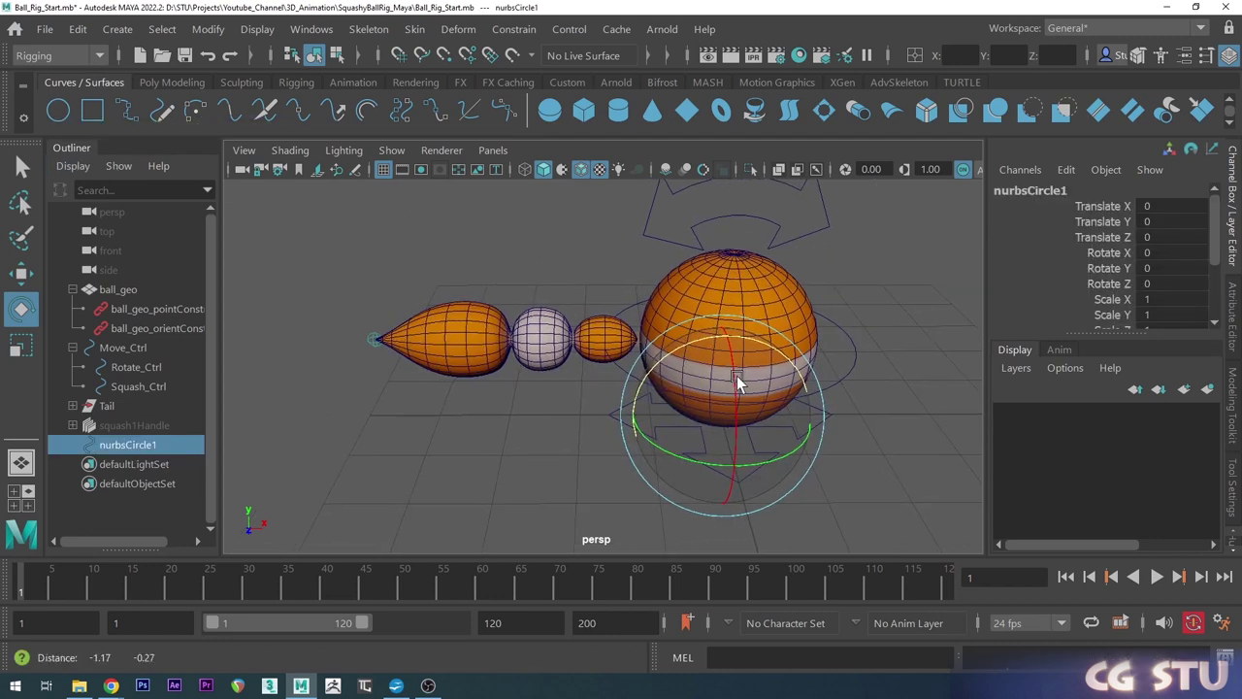
key("w")
left_click_drag(802, 452, 665, 489)
Enlarge nurbsCircle1 by scaling all its control vertices outward, and return to object mode.
scroll(650, 487, "up", 3)
middle_click_drag(634, 485, 642, 407, "alt")
scroll(641, 404, "up", 2)
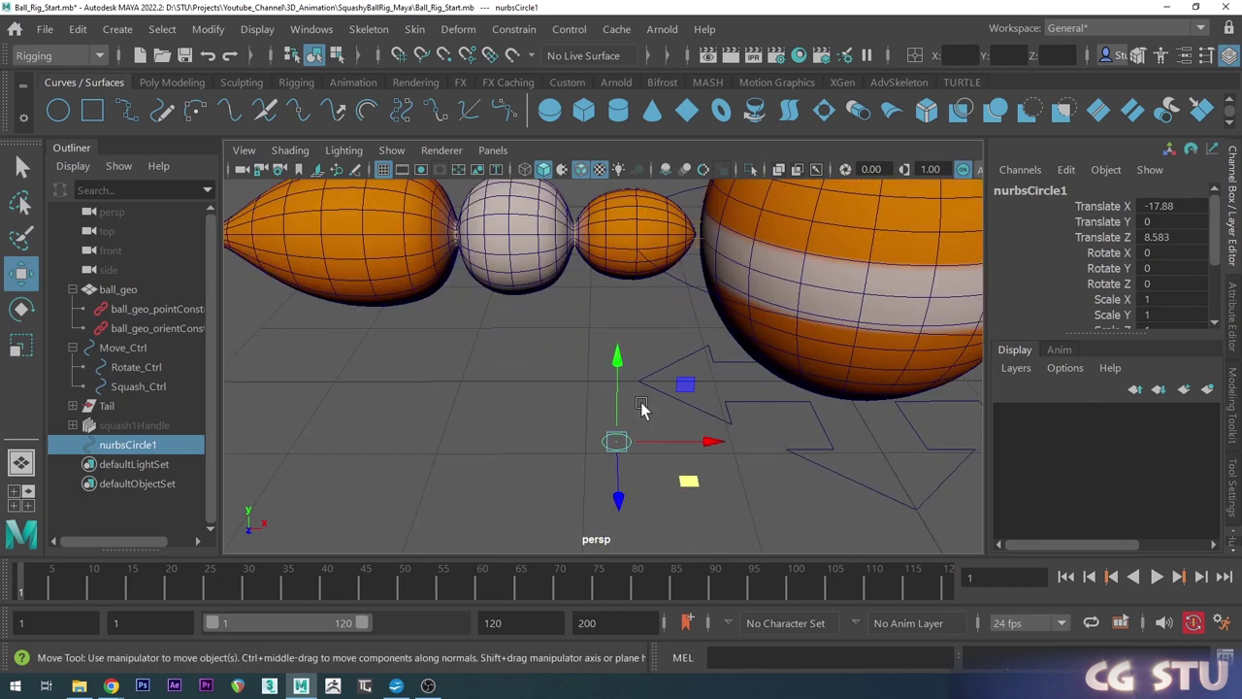
right_click_drag(569, 406, 453, 221)
key("F8")
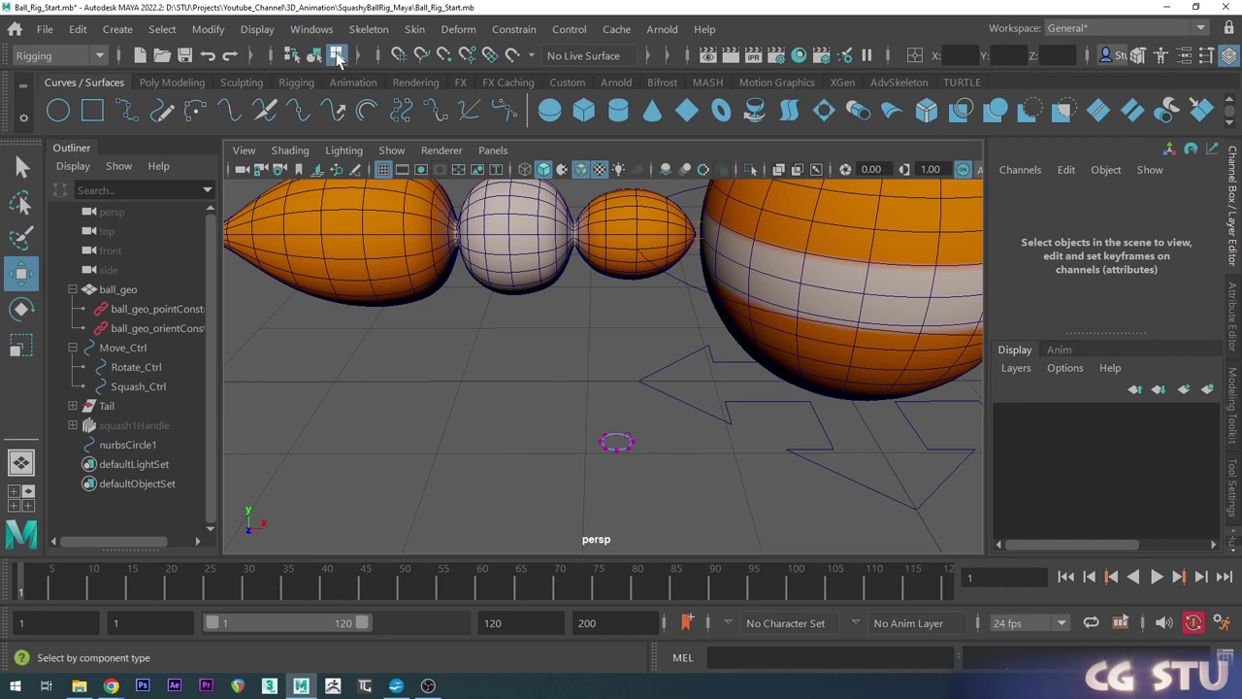
left_click_drag(640, 475, 733, 319)
key("r")
right_click_drag(474, 405, 592, 197)
right_click_drag(646, 382, 652, 355, "alt")
left_click_drag(652, 355, 621, 347, "alt")
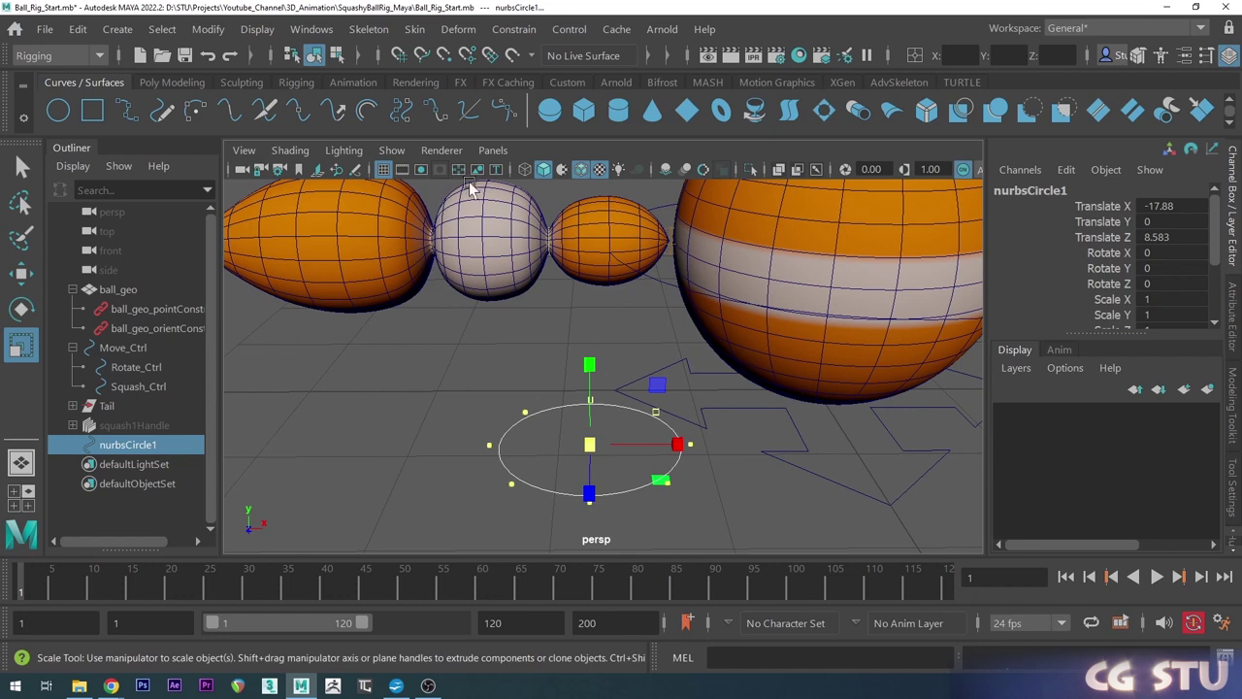
Display the viewport in wireframe and hide tail_geo so only the tail joints are exposed.
left_click(524, 169)
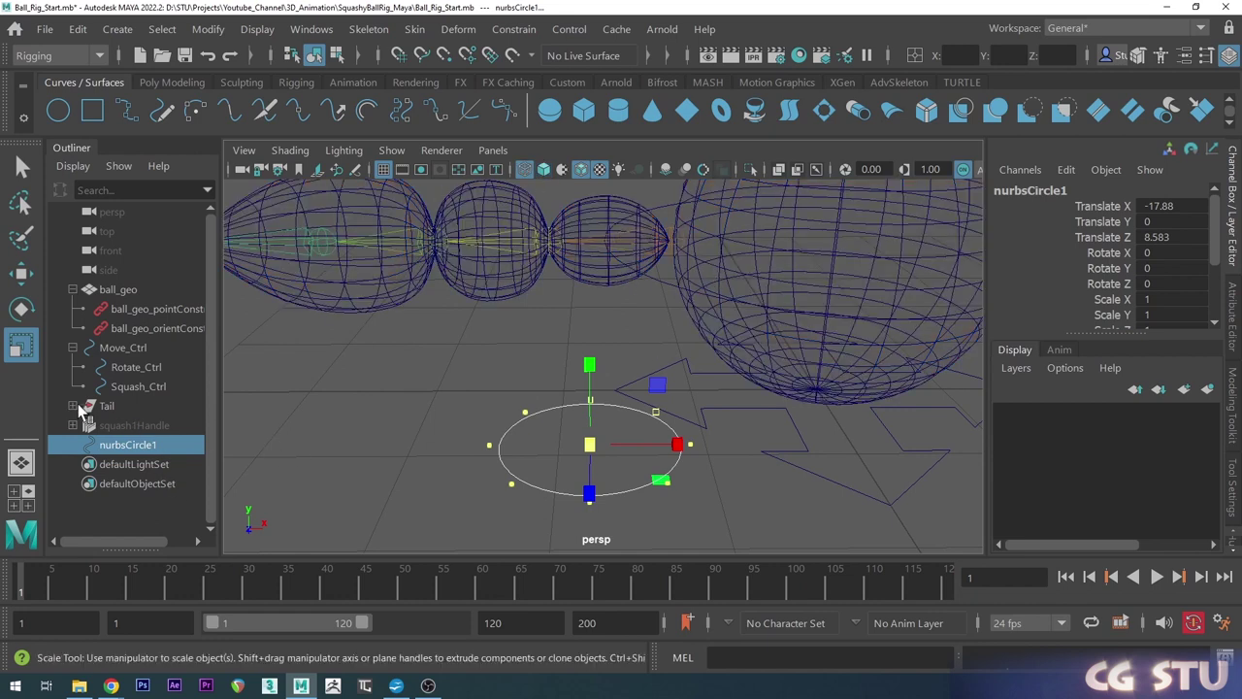
left_click(371, 212)
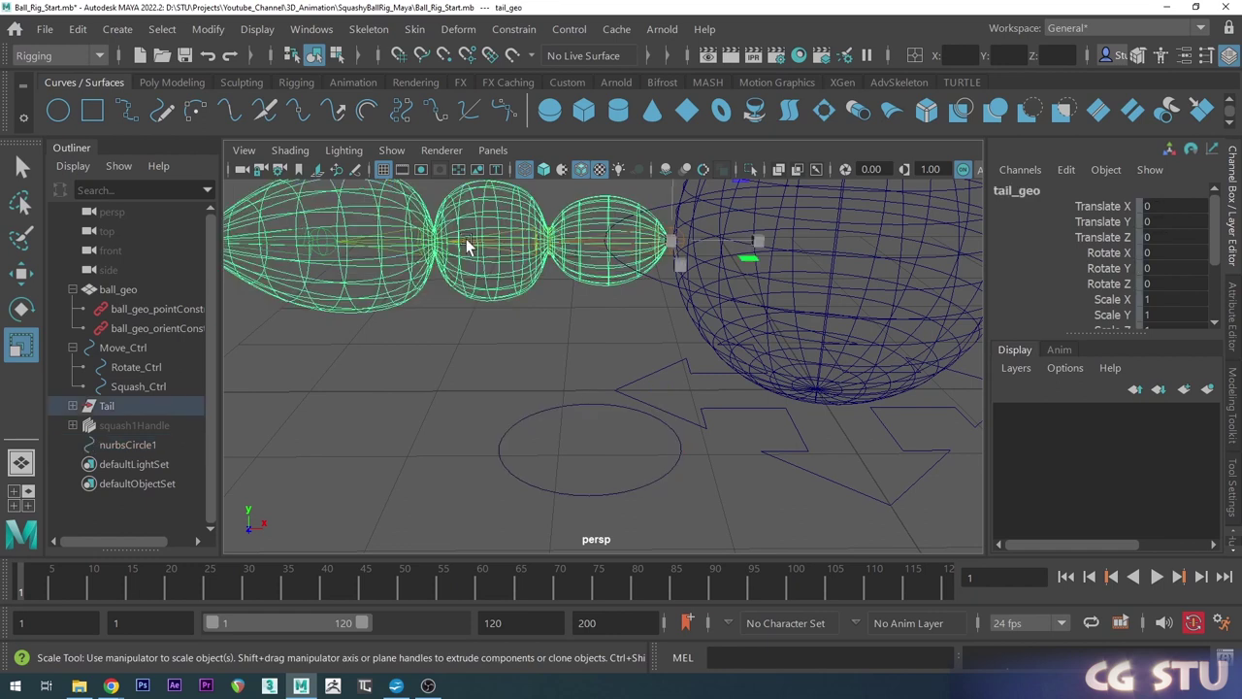
key("ctrl+h")
left_click_drag(567, 384, 588, 388, "alt")
Match all transforms of nurbsCircle1 to the tail_01_bn joint and clear the selection.
left_click(579, 416)
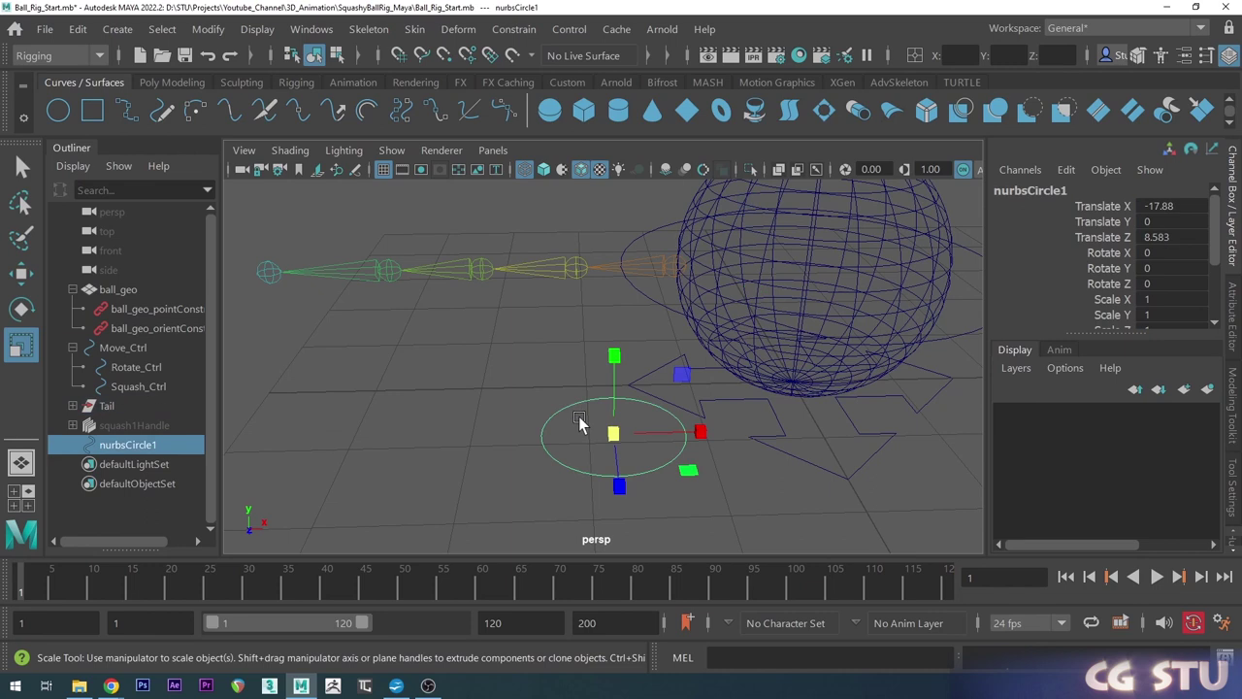
left_click(658, 264, "shift")
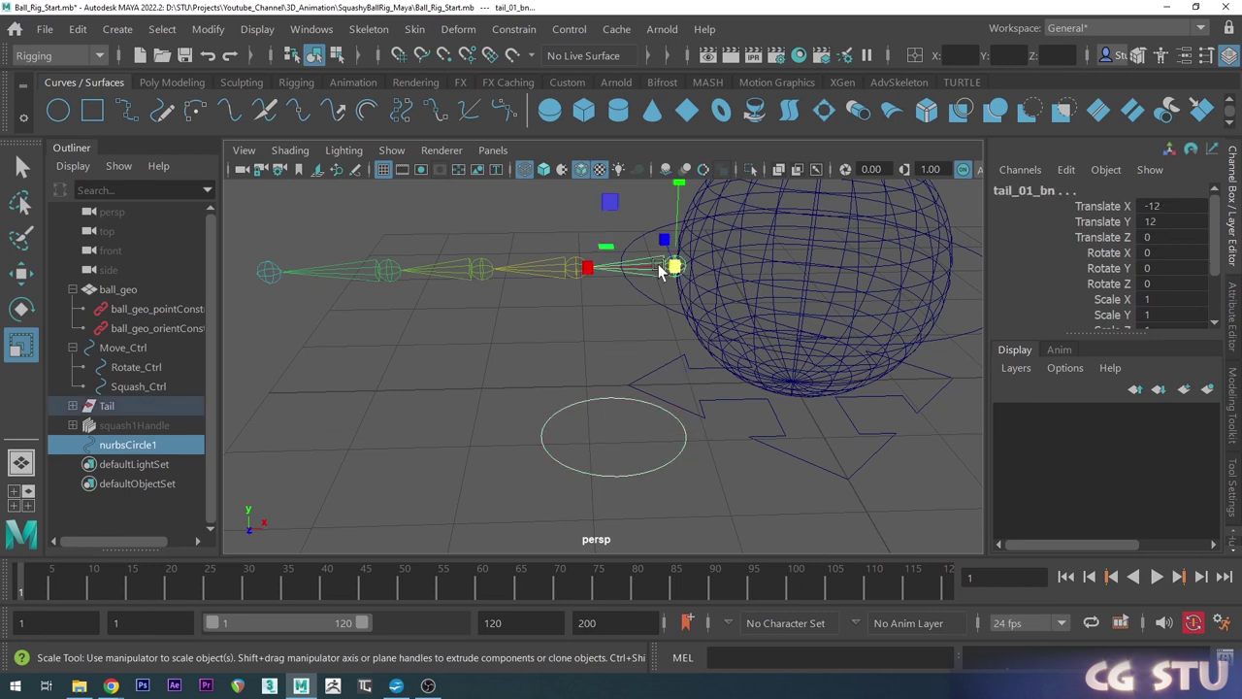
left_click(207, 28)
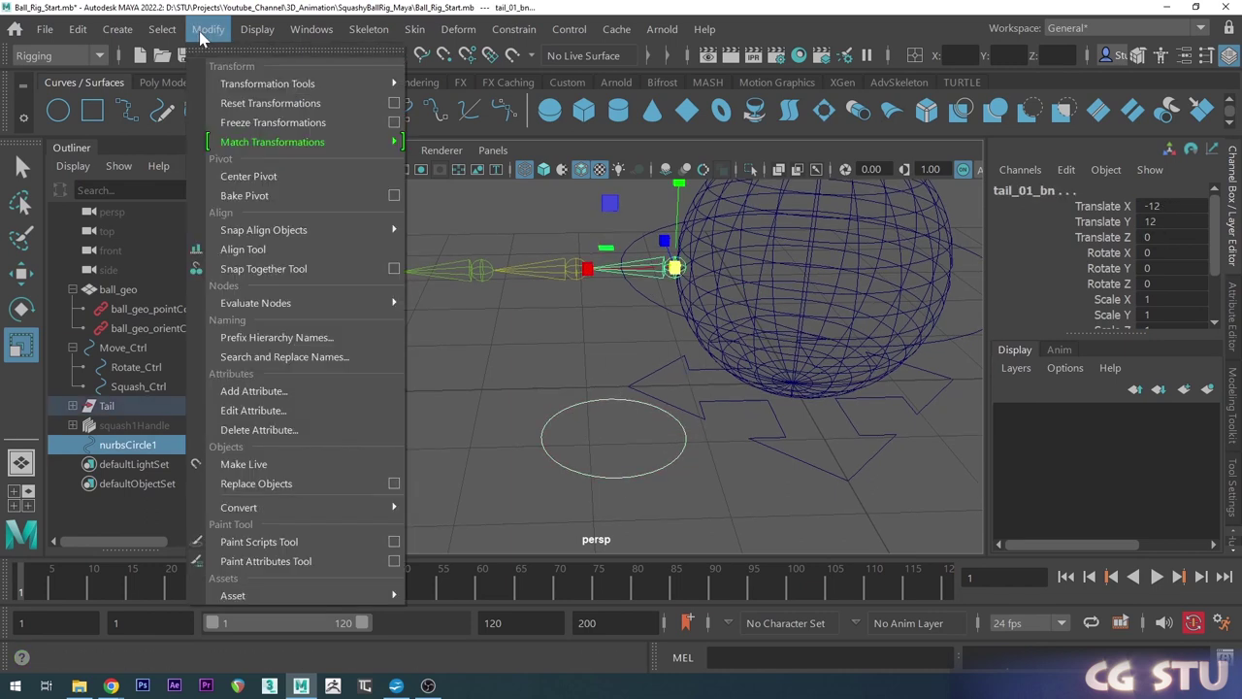
mouse_move(288, 143)
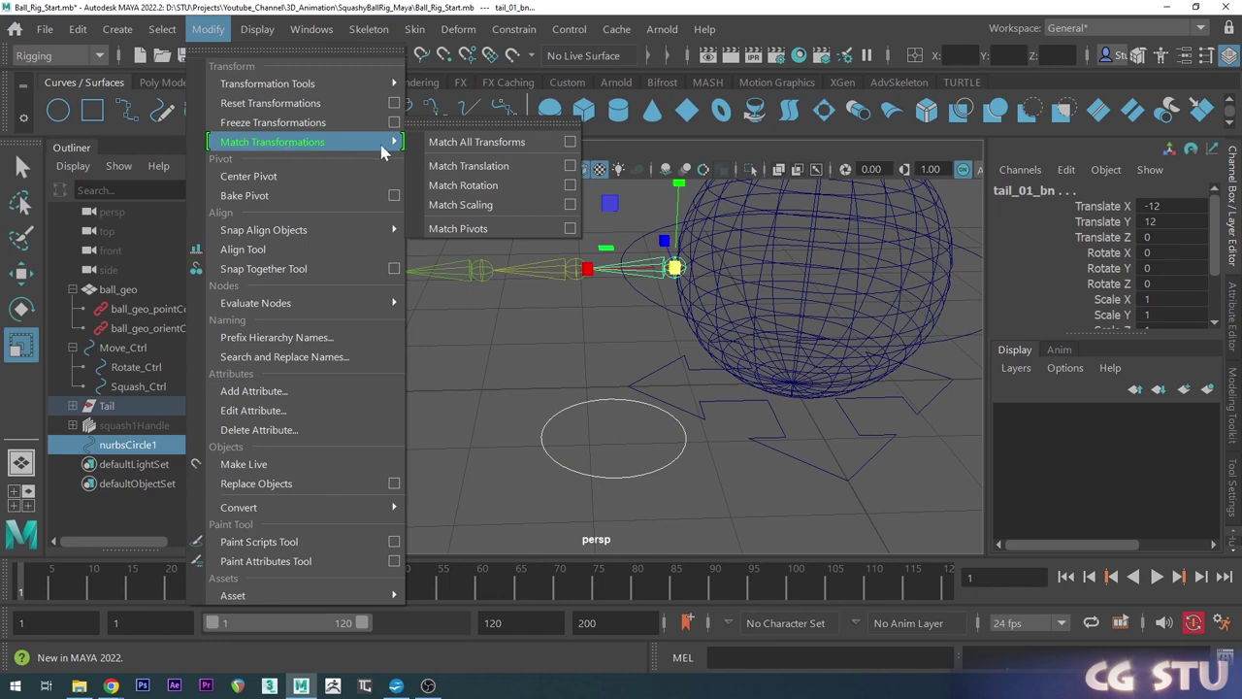
left_click(499, 140)
right_click_drag(639, 323, 723, 286, "alt")
middle_click_drag(723, 286, 636, 373, "alt")
left_click_drag(636, 373, 566, 330, "alt")
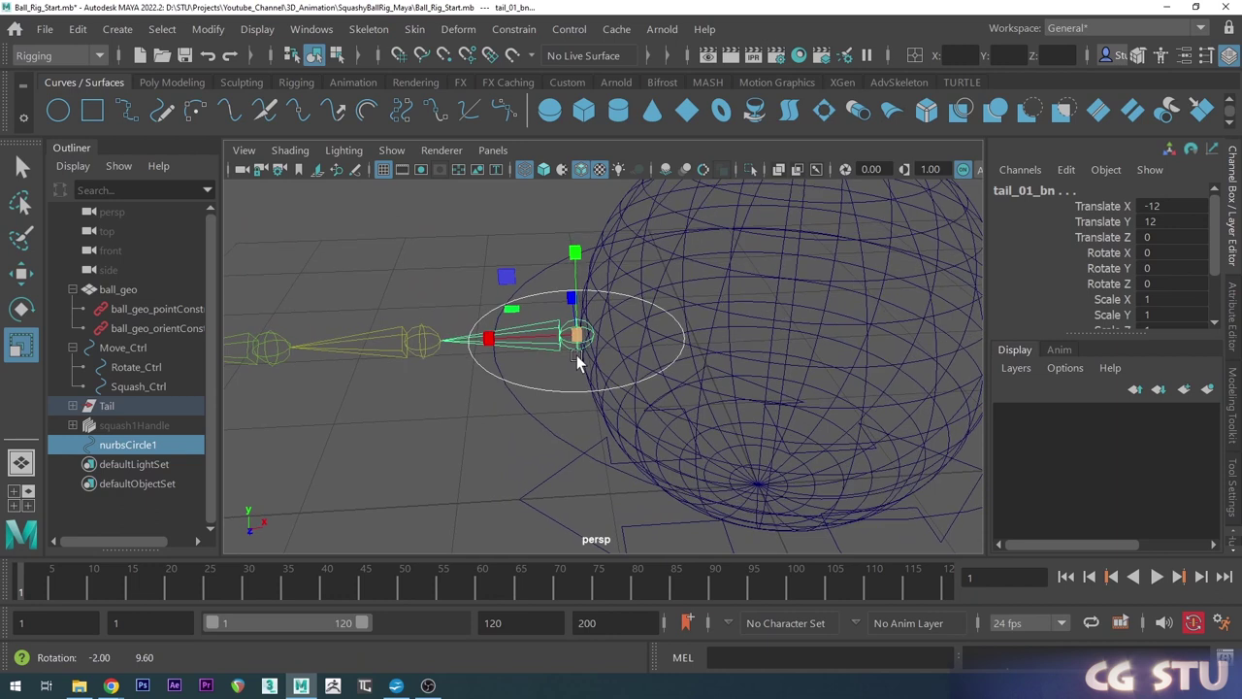
left_click(427, 243)
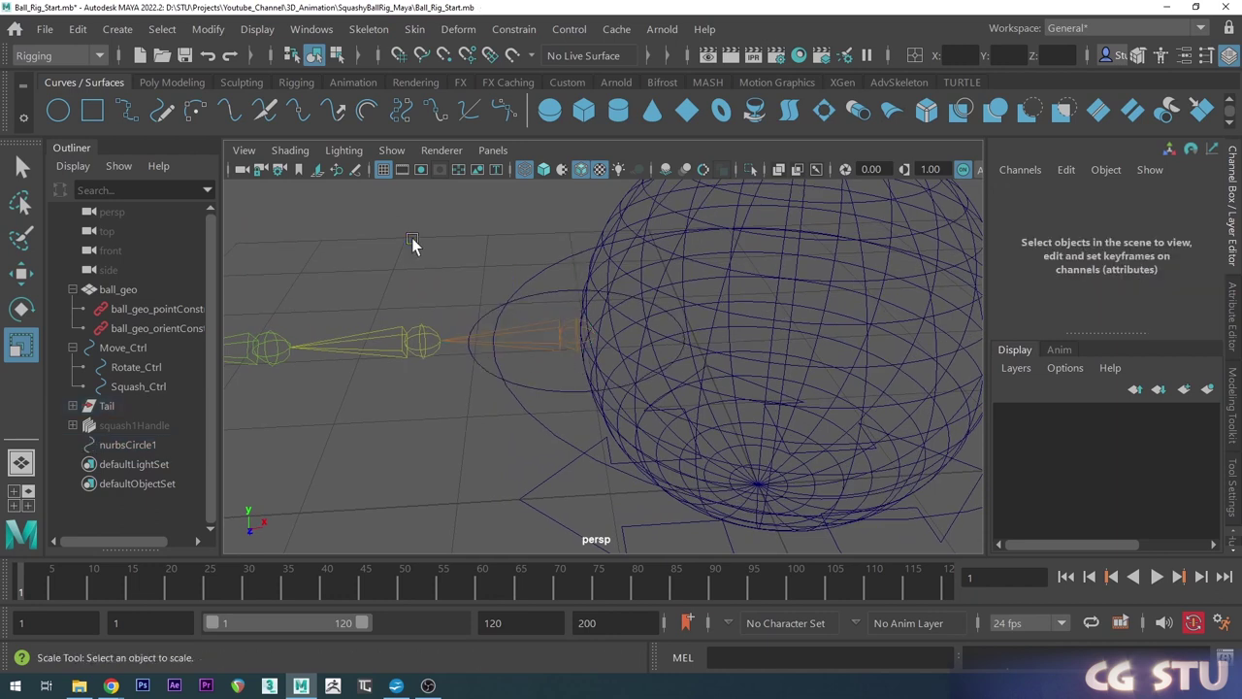
Rotate all of nurbsCircle1's control vertices so the circle stands upright around the first tail joint.
left_click(543, 290)
left_click_drag(543, 290, 556, 334, "alt")
right_click_drag(442, 238, 351, 219)
left_click(336, 55)
left_click_drag(388, 280, 779, 473)
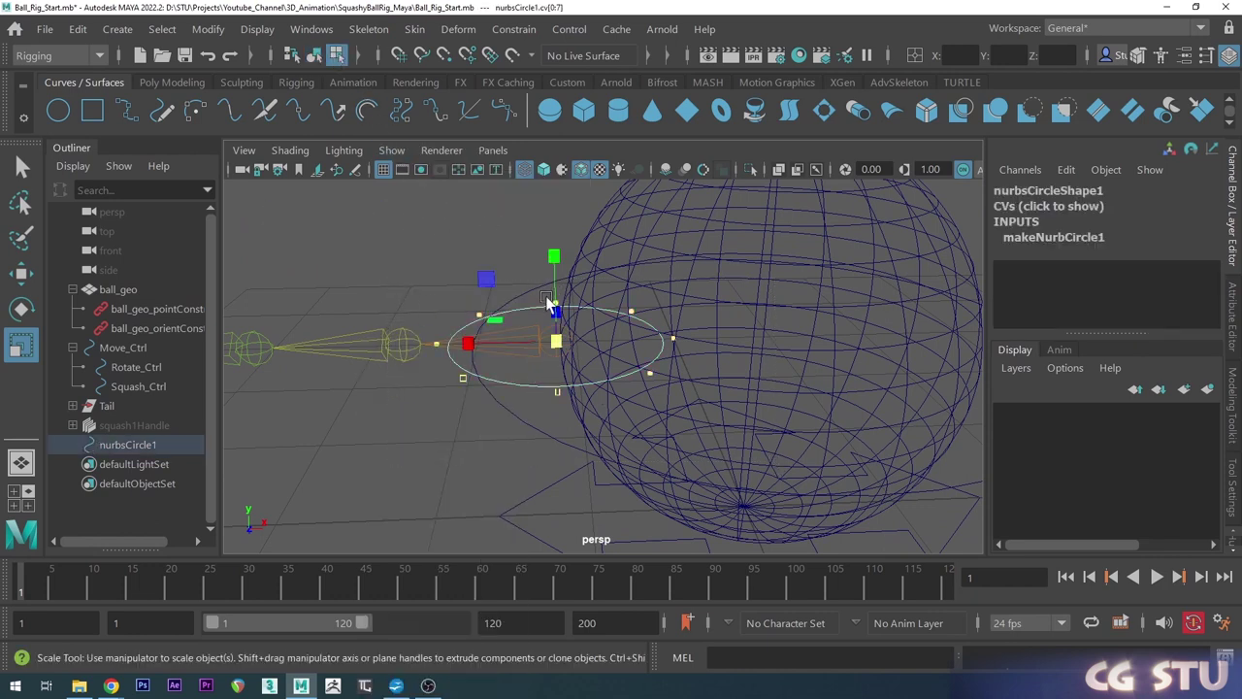
key("e")
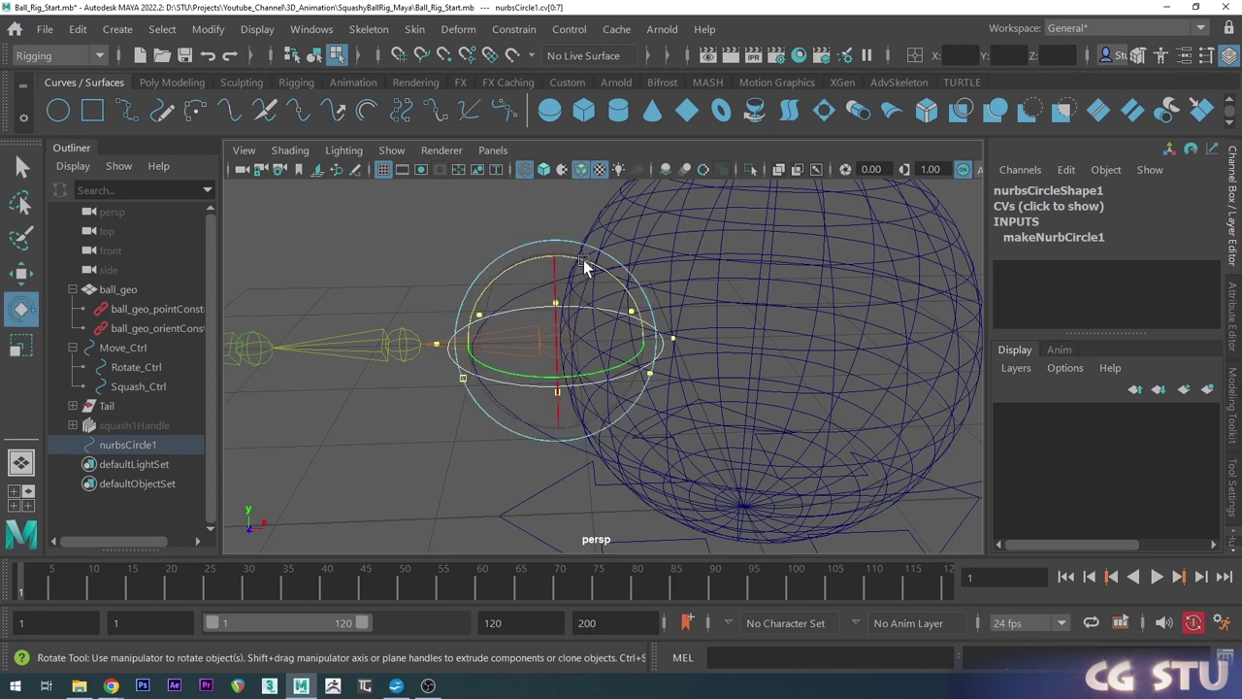
mouse_move(583, 259)
left_mouse_down()
mouse_move(663, 294)
mouse_move(621, 357)
left_mouse_up()
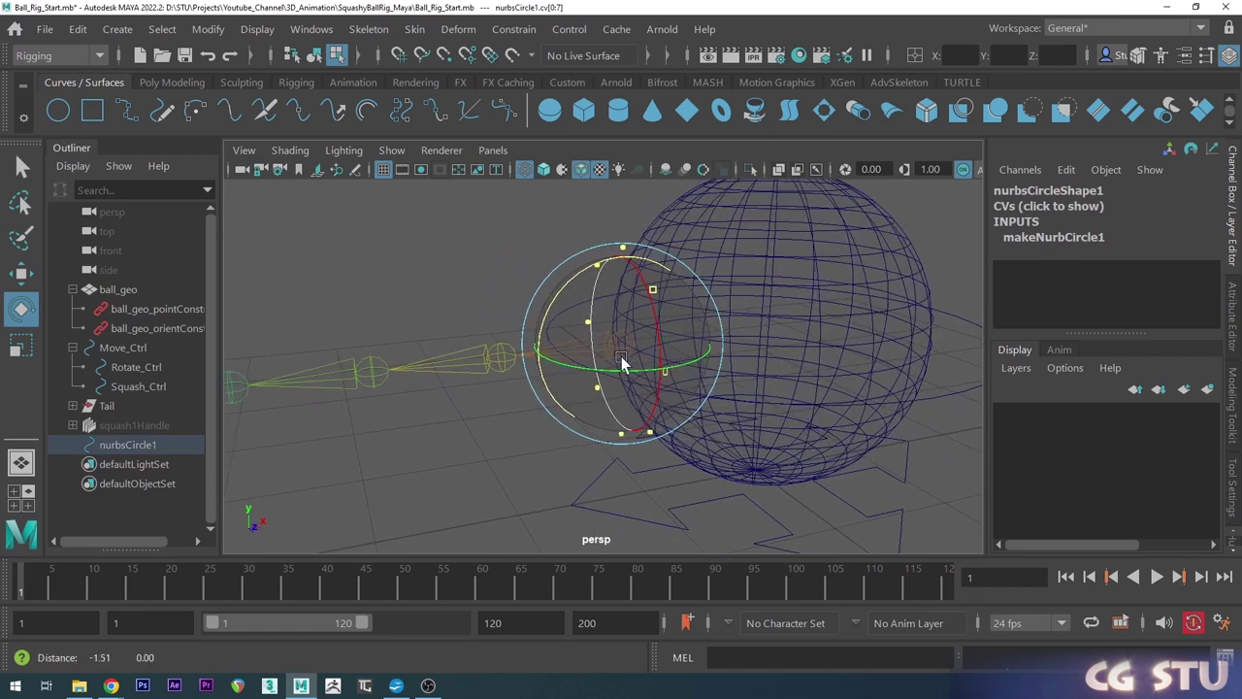
Restore shaded viewport display, return the circle to object mode and clear the selection.
left_click(544, 170)
scroll(644, 347, "down", 2)
middle_click_drag(644, 347, 699, 328, "alt")
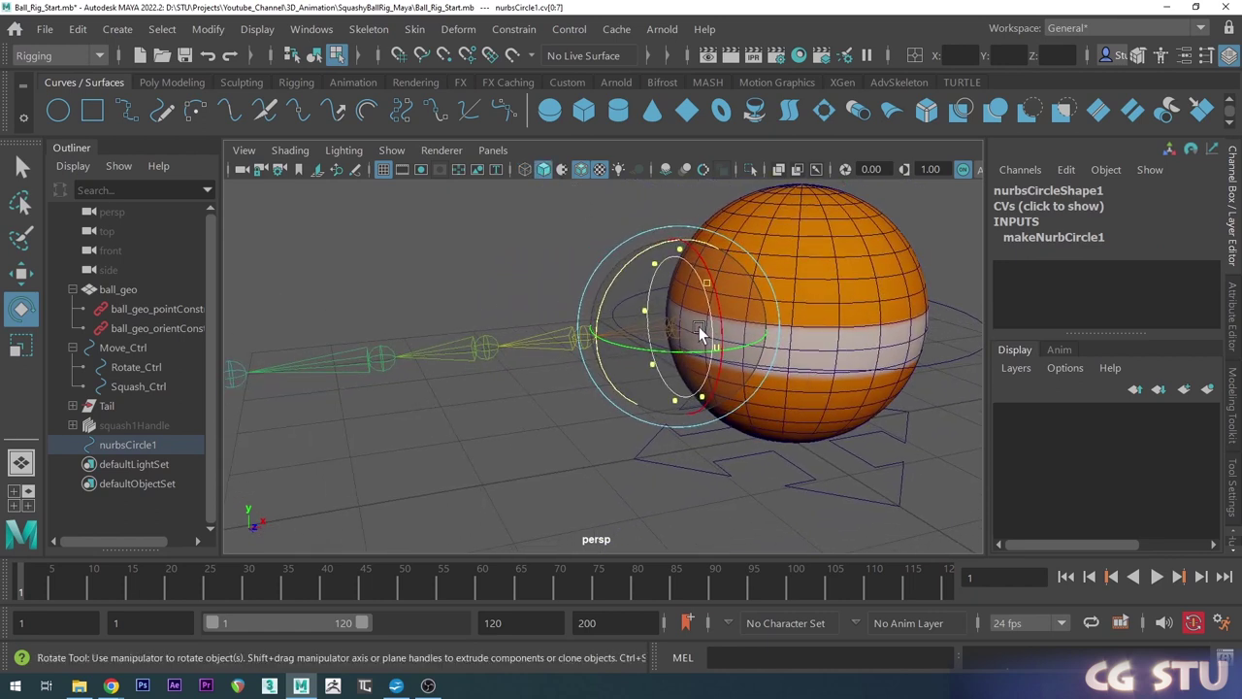
right_click_drag(550, 213, 636, 190)
scroll(685, 361, "up", 2)
left_click_drag(691, 366, 686, 376, "alt")
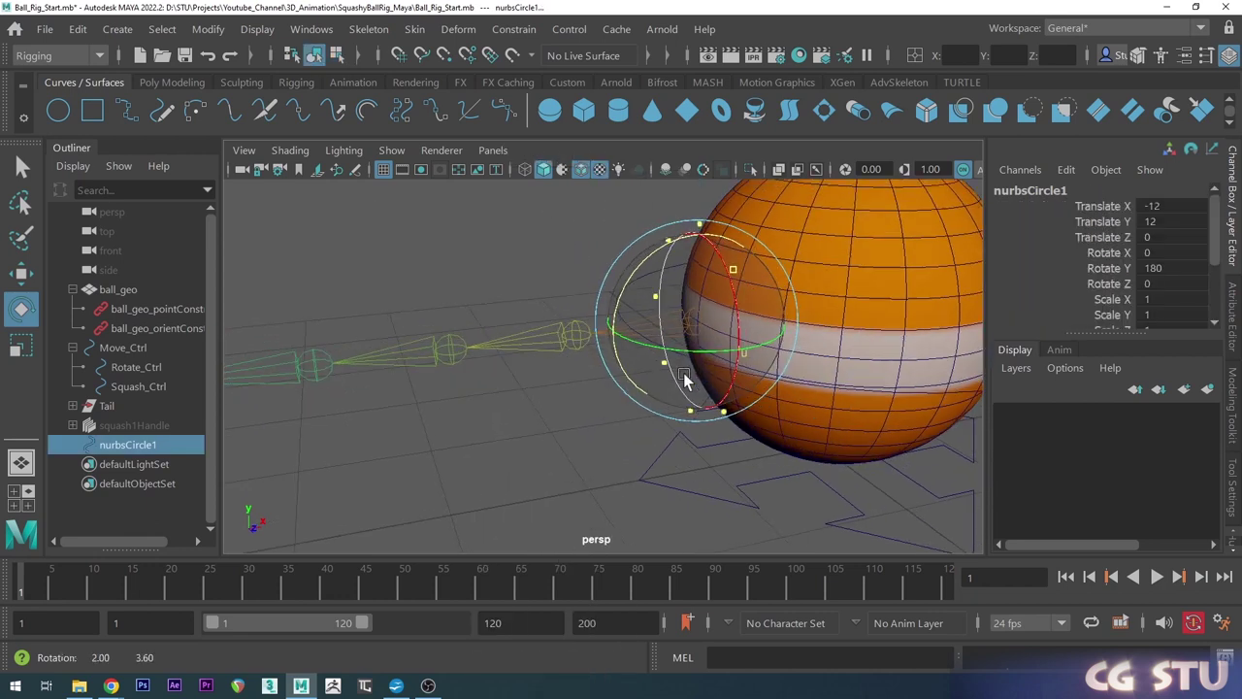
left_click(585, 289)
Duplicate nurbsCircle1 and snap the copy to the second tail joint at X -20.783.
scroll(602, 307, "down", 2)
left_click_drag(650, 308, 735, 274, "alt")
left_click(750, 282)
left_click_drag(736, 321, 687, 347, "alt")
key("w")
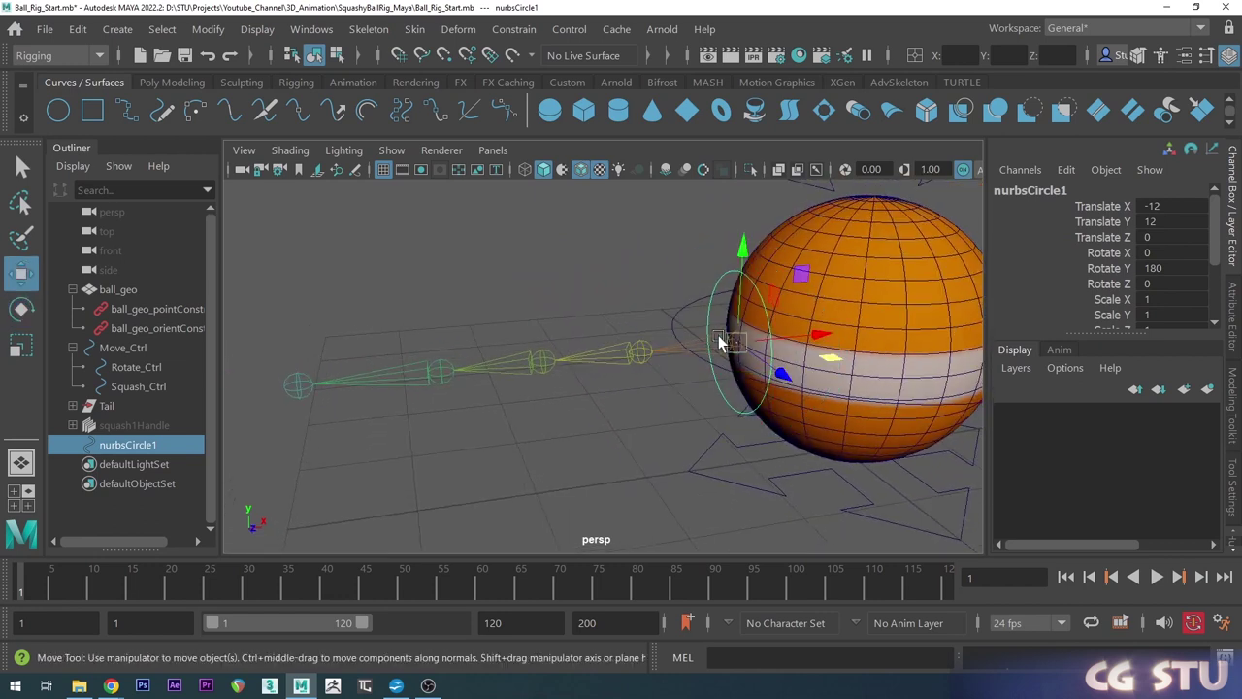
right_click_drag(749, 375, 766, 392, "alt")
middle_click_drag(765, 392, 757, 394, "alt")
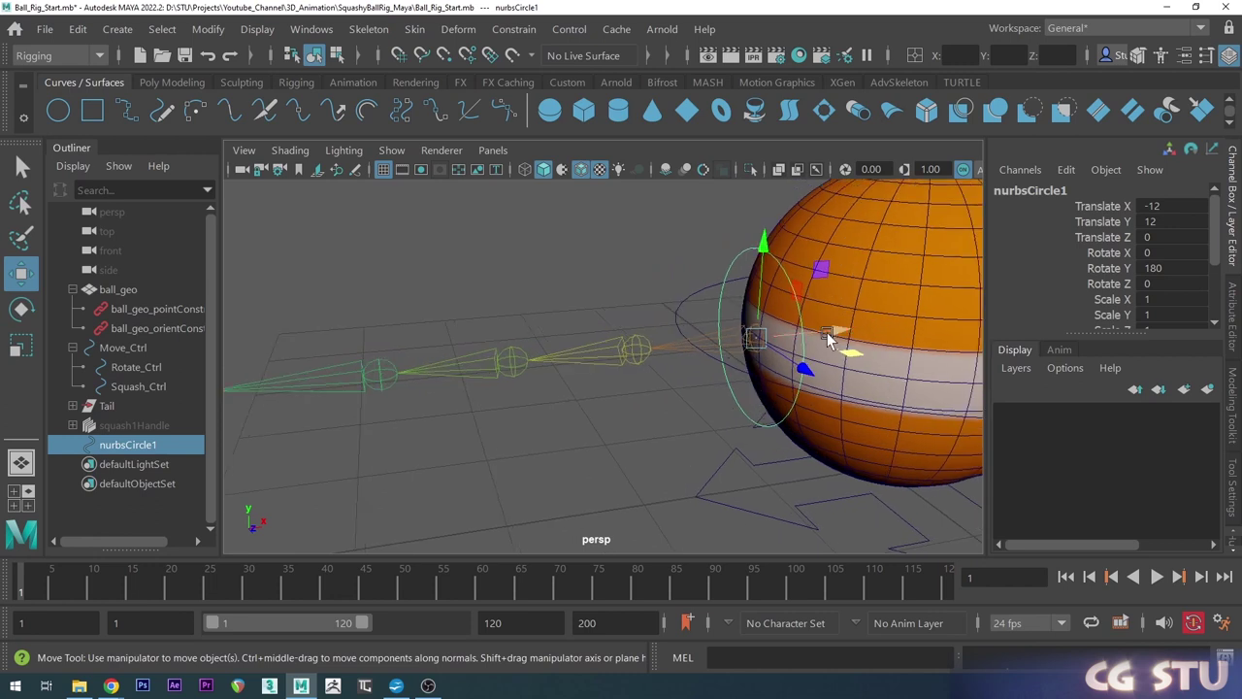
key("ctrl+d")
left_click_drag(828, 337, 747, 348)
right_click_drag(725, 369, 731, 373, "alt")
middle_click_drag(731, 374, 722, 394, "alt")
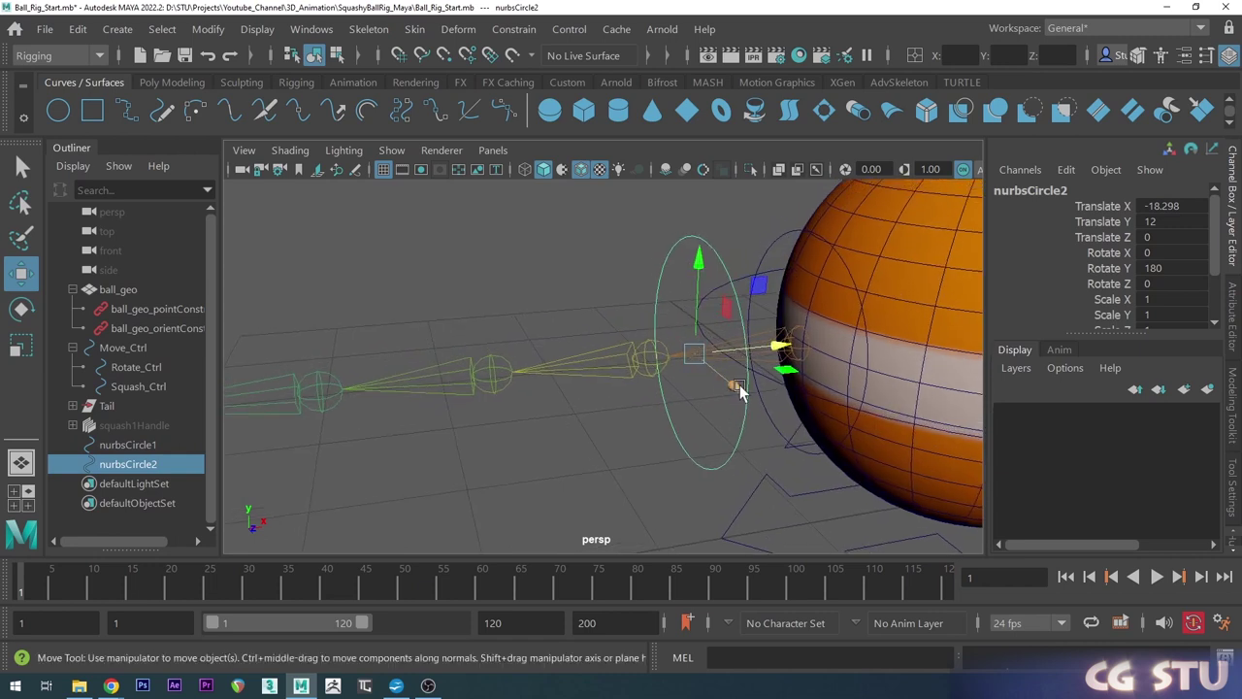
key("v")
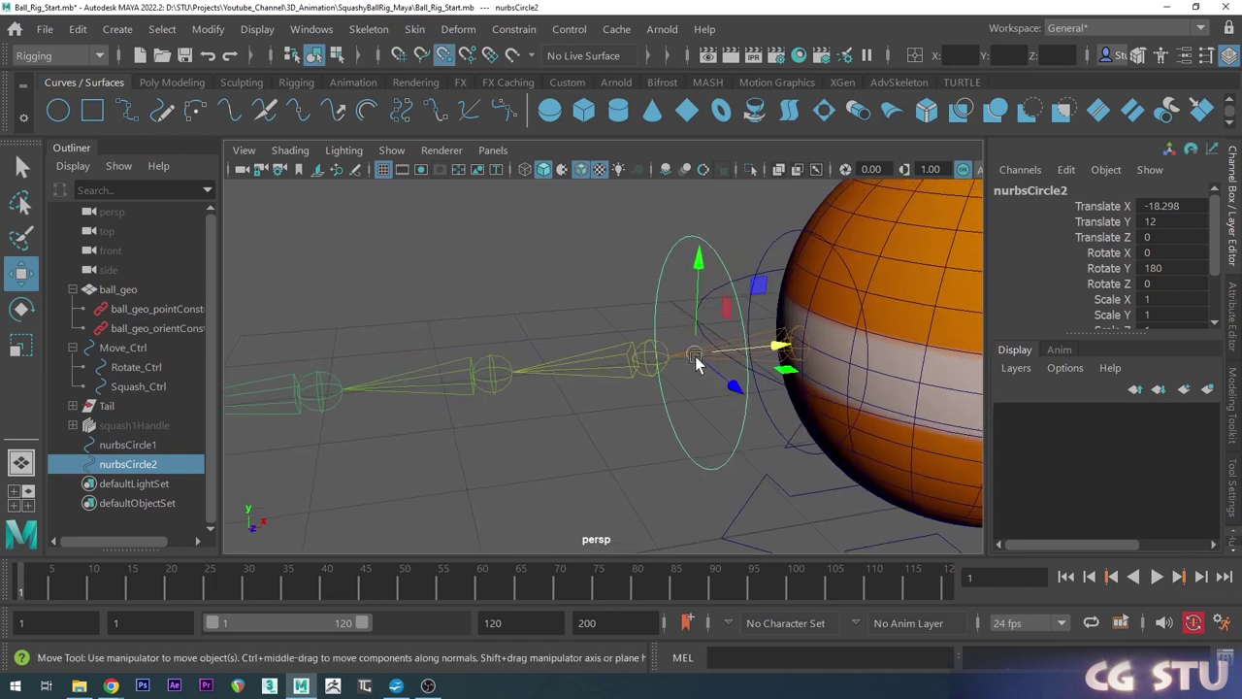
left_click_drag(695, 357, 657, 360)
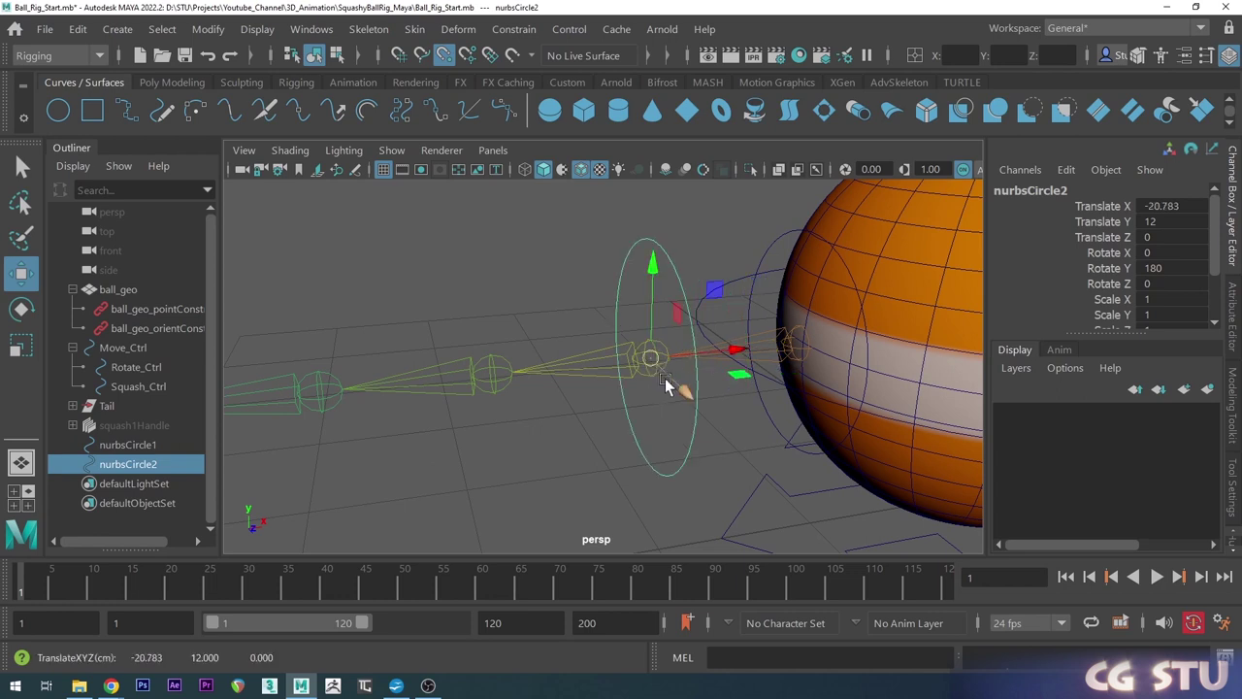
Duplicate the circle twice more and snap the copies to the third and fourth tail joints, the last at X -37.176.
mouse_move(726, 388)
left_mouse_down("alt")
mouse_move(691, 390)
mouse_move(760, 373)
mouse_move(626, 364)
left_mouse_up("alt")
mouse_move(666, 402)
left_mouse_down("alt")
mouse_move(743, 369)
mouse_move(733, 351)
mouse_move(627, 362)
mouse_move(680, 402)
mouse_move(676, 371)
mouse_move(624, 369)
mouse_move(705, 390)
left_mouse_up("alt")
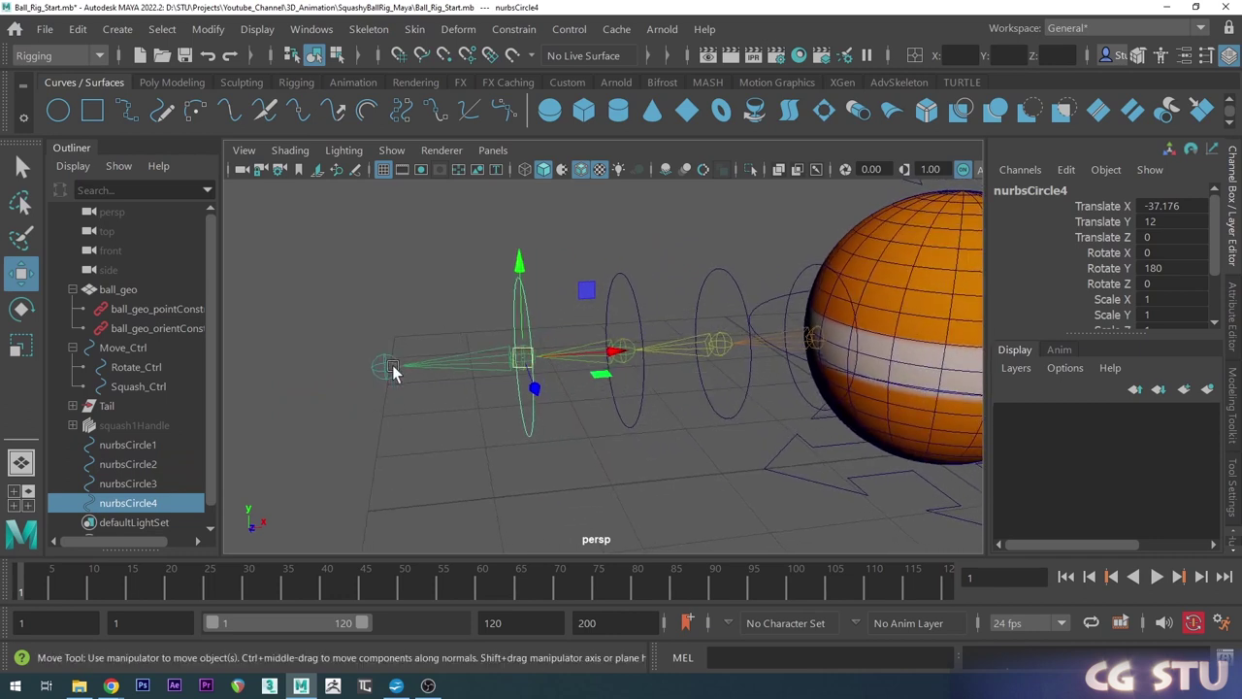
middle_click_drag(698, 383, 669, 380, "alt")
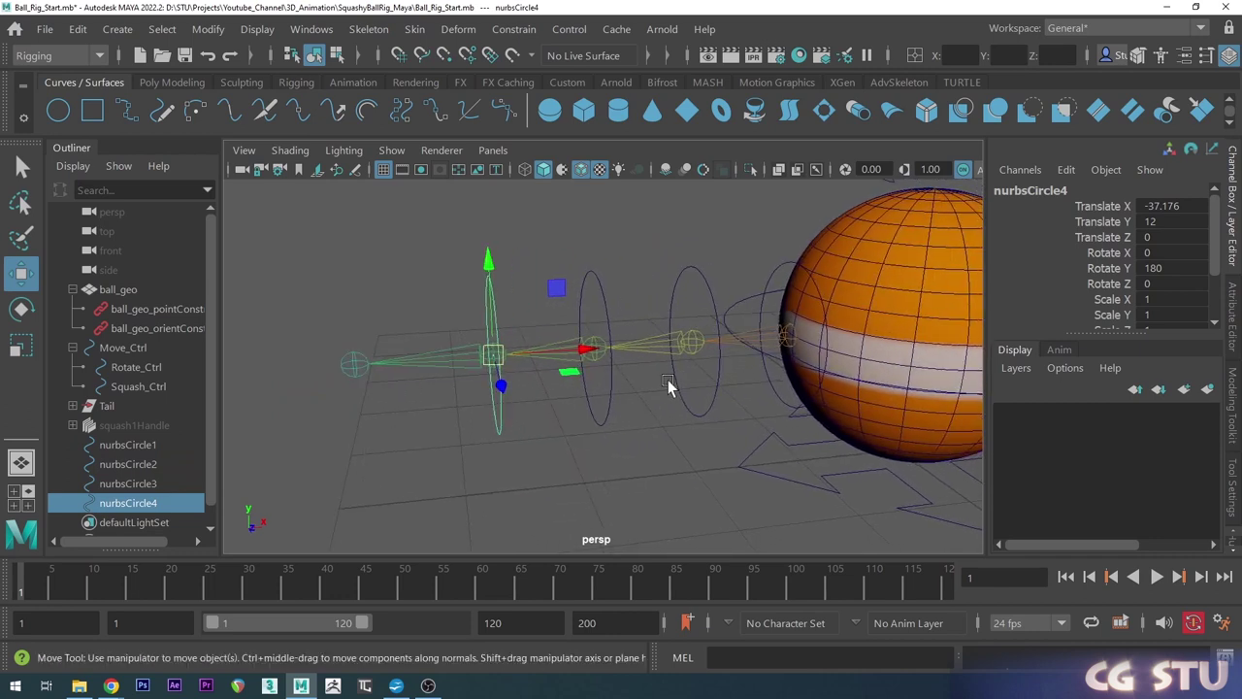
Expand the Tail group and unhide tail_geo to compare the control circles with the tail mesh.
left_click(72, 406)
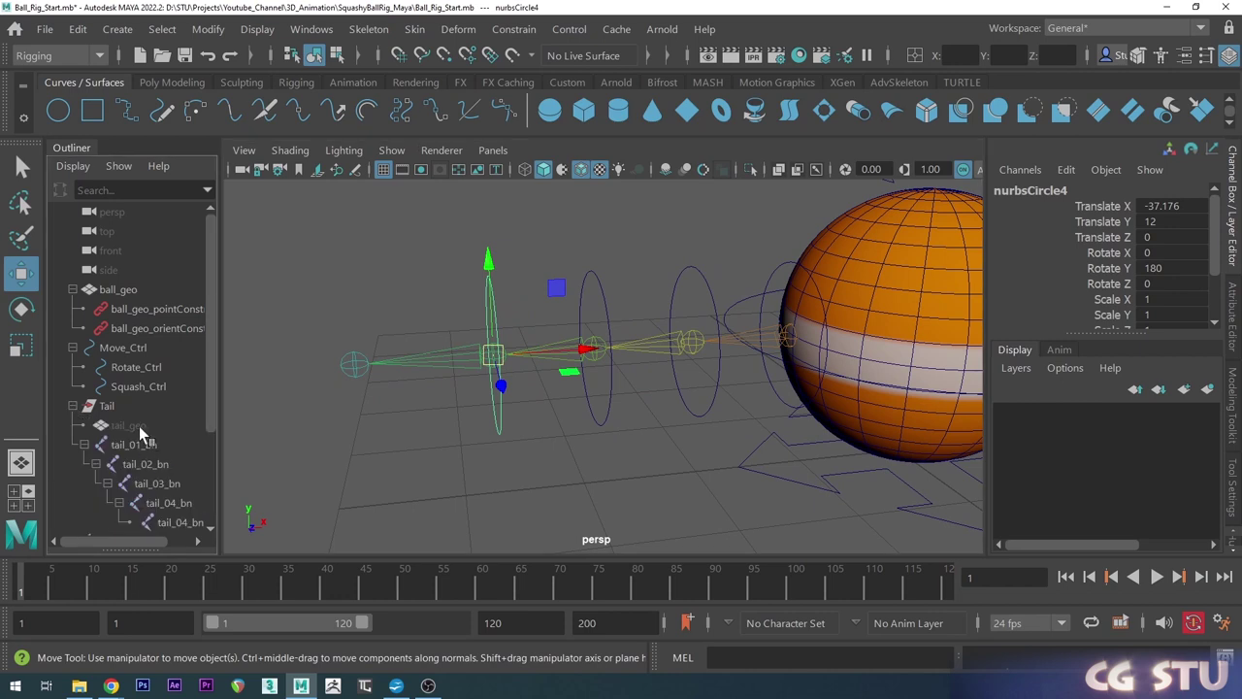
left_click(138, 426)
key("h")
scroll(720, 345, "up", 2)
left_click_drag(678, 348, 622, 356, "alt")
middle_click_drag(622, 356, 625, 367, "alt")
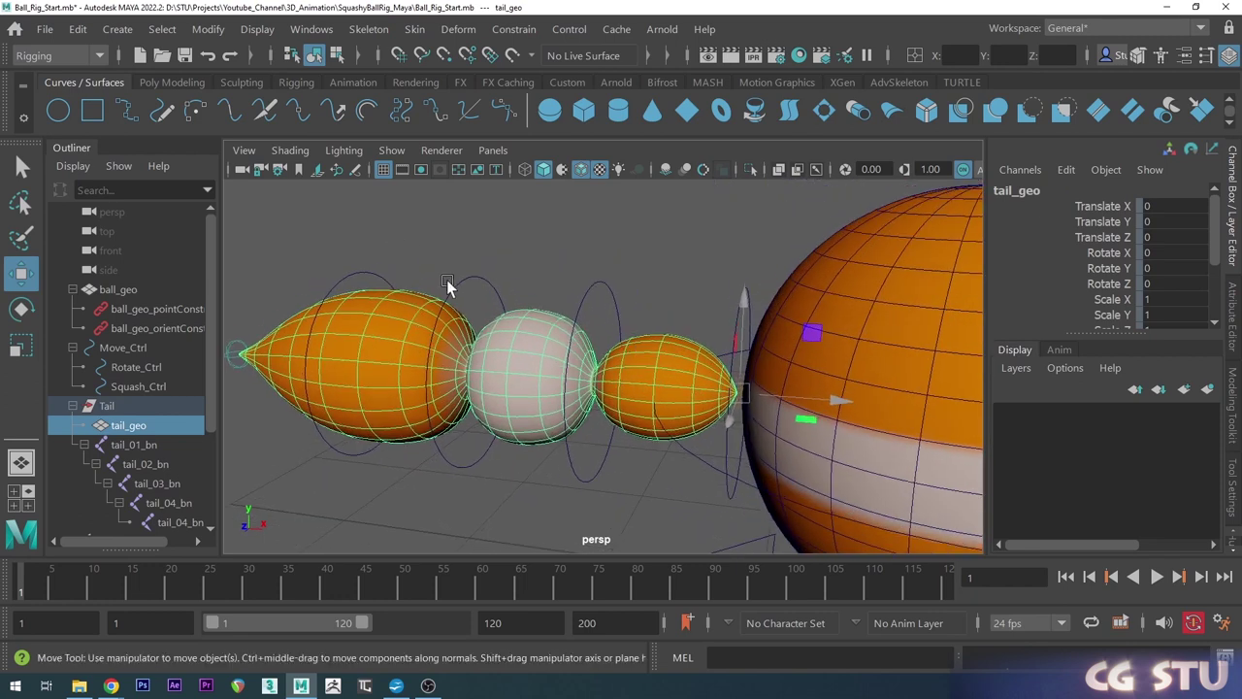
Select all four tail control circles, freeze their transformations and delete their construction history.
left_click(375, 274)
left_click(504, 287, "shift")
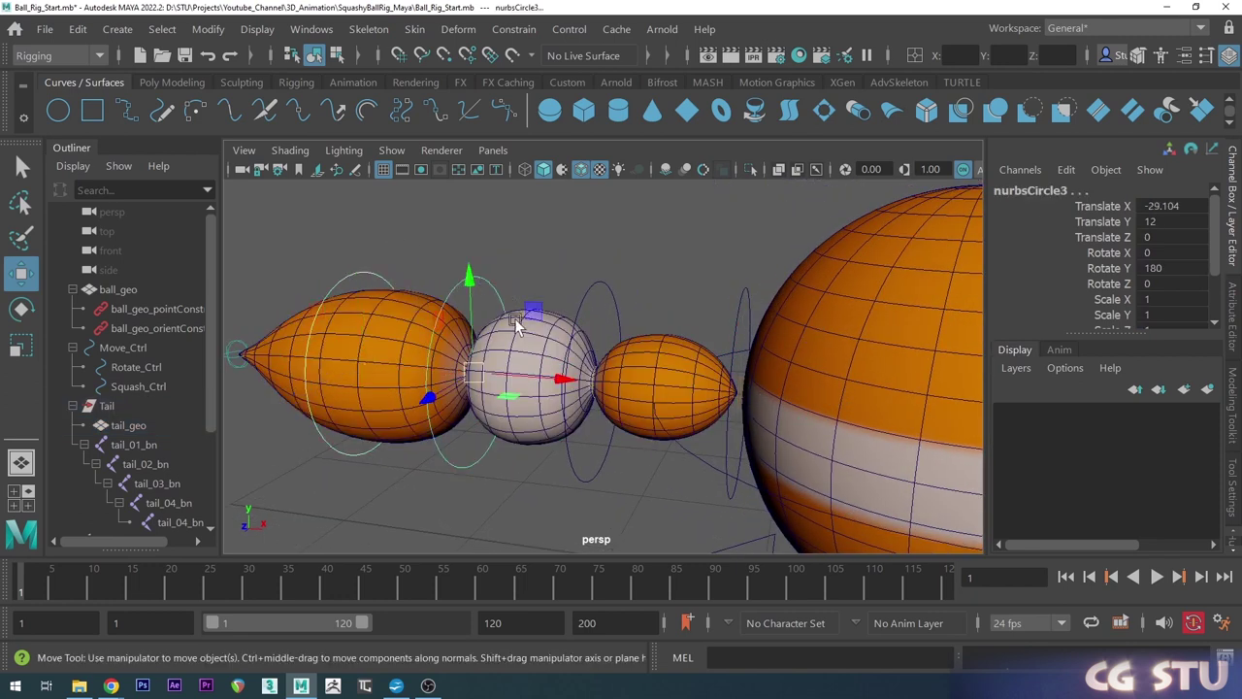
left_click(601, 289, "shift")
left_click(748, 292, "shift")
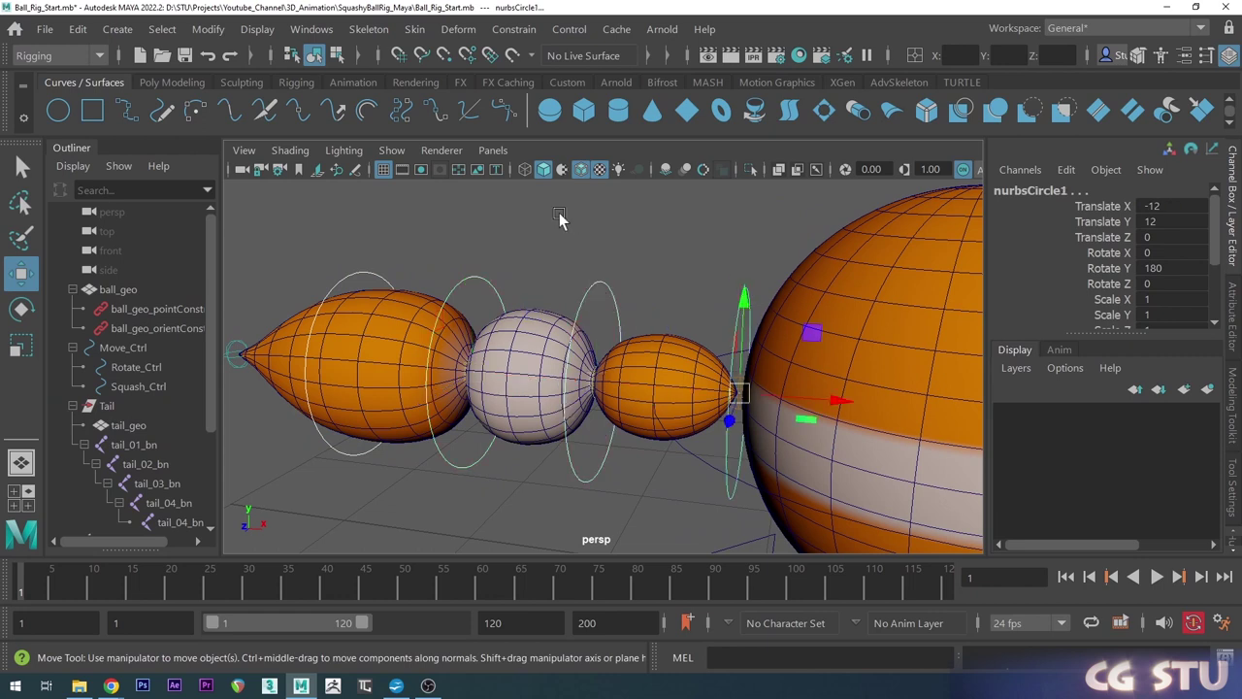
left_click(170, 85)
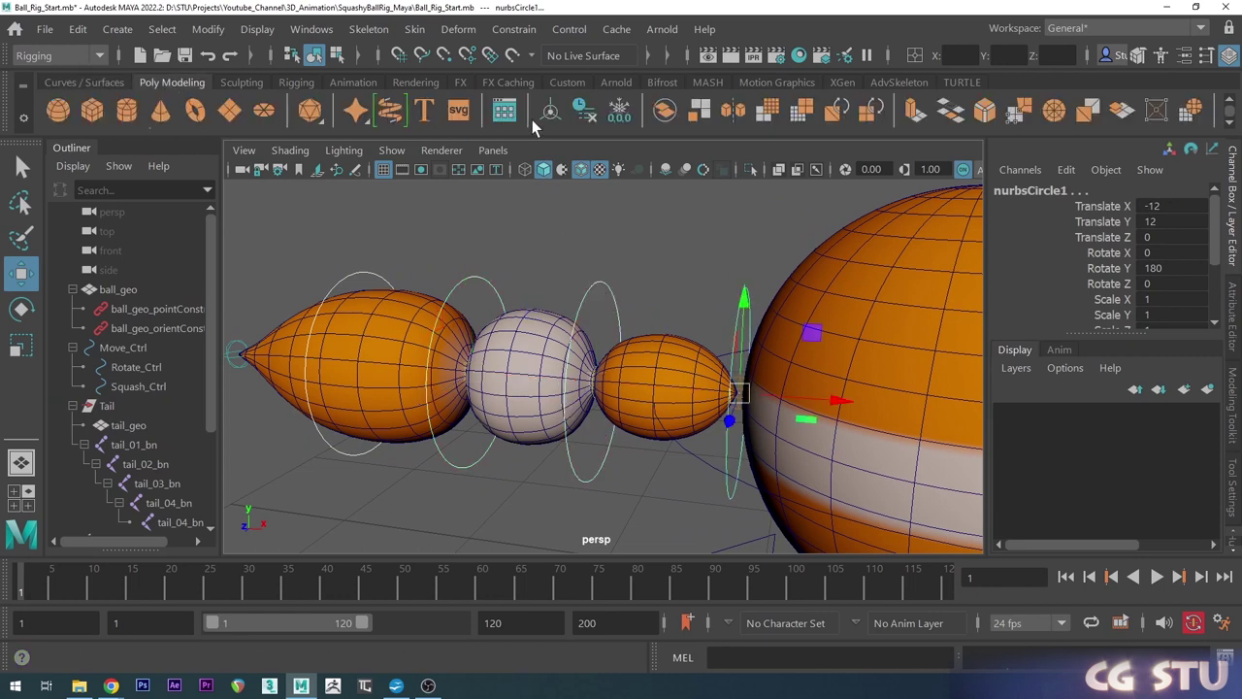
left_click(620, 112)
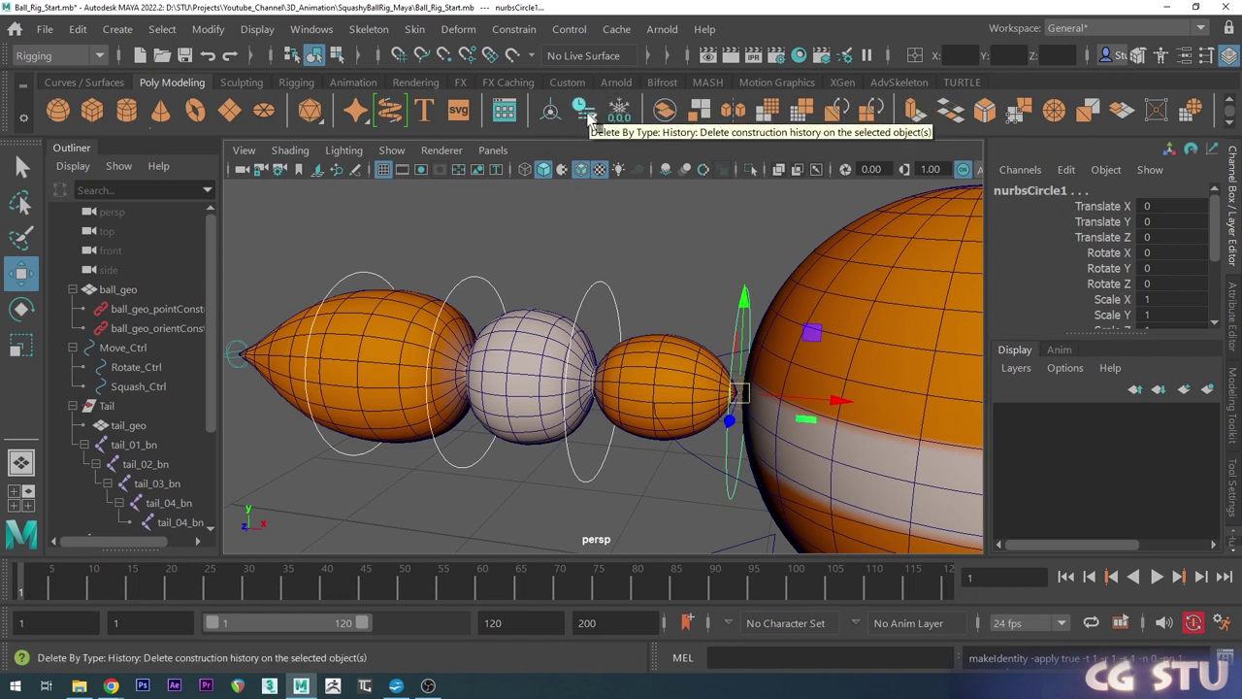
left_click(586, 119)
Parent the tail controls into a chain, tail4_Ctrl under tail3_Ctrl, tail3_Ctrl under tail2_Ctrl and tail2_Ctrl under tail1_Ctrl, and expand it.
scroll(682, 360, "down", 4)
left_click_drag(683, 362, 662, 400, "alt")
scroll(654, 397, "up", 4)
scroll(160, 417, "down", 3)
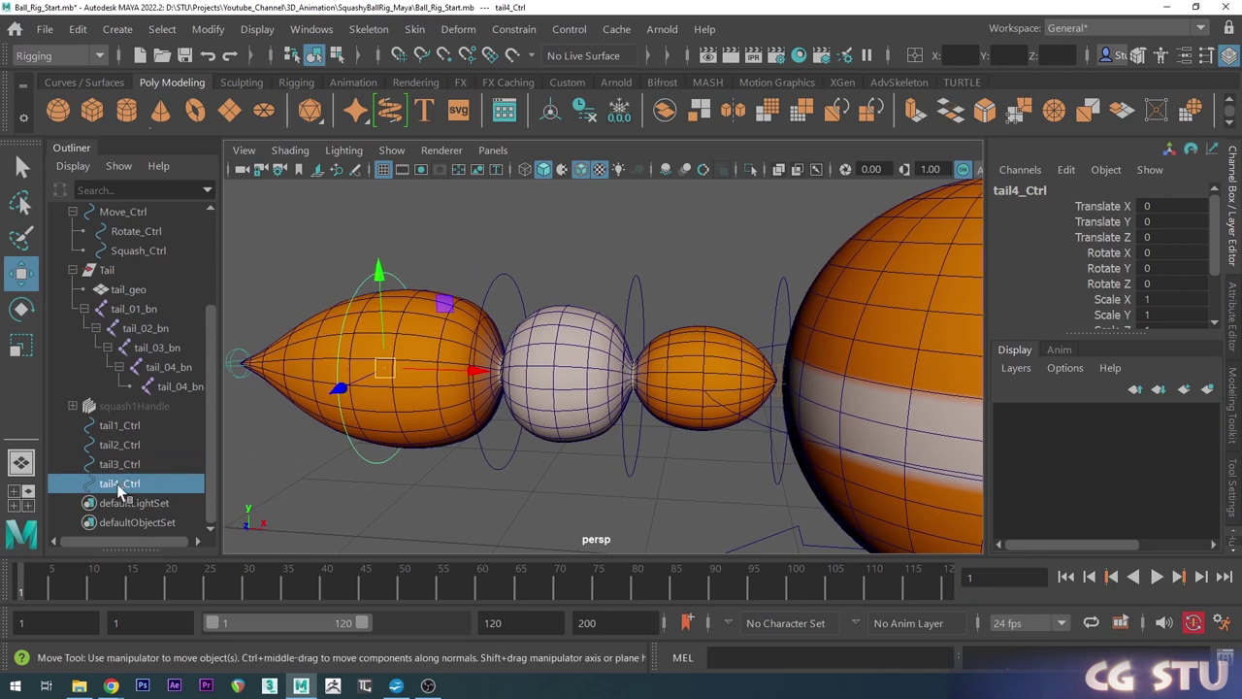
middle_click_drag(119, 490, 122, 466)
left_click(144, 484)
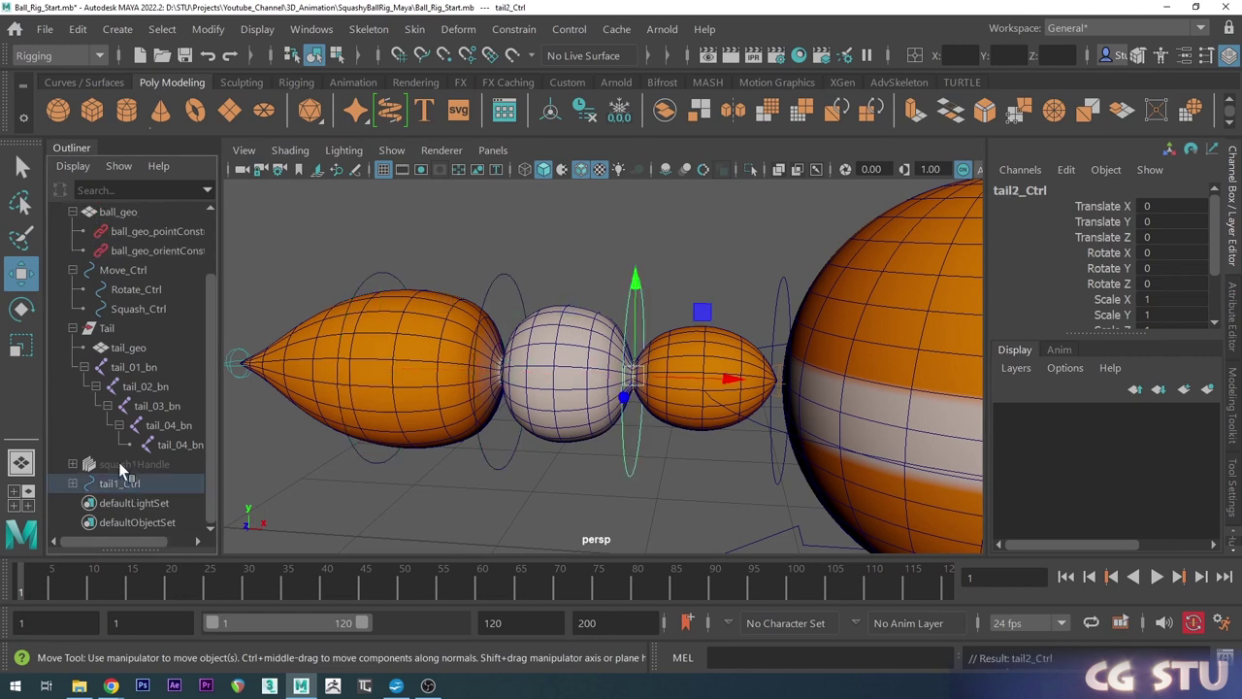
left_click(73, 483)
scroll(144, 444, "down", 1)
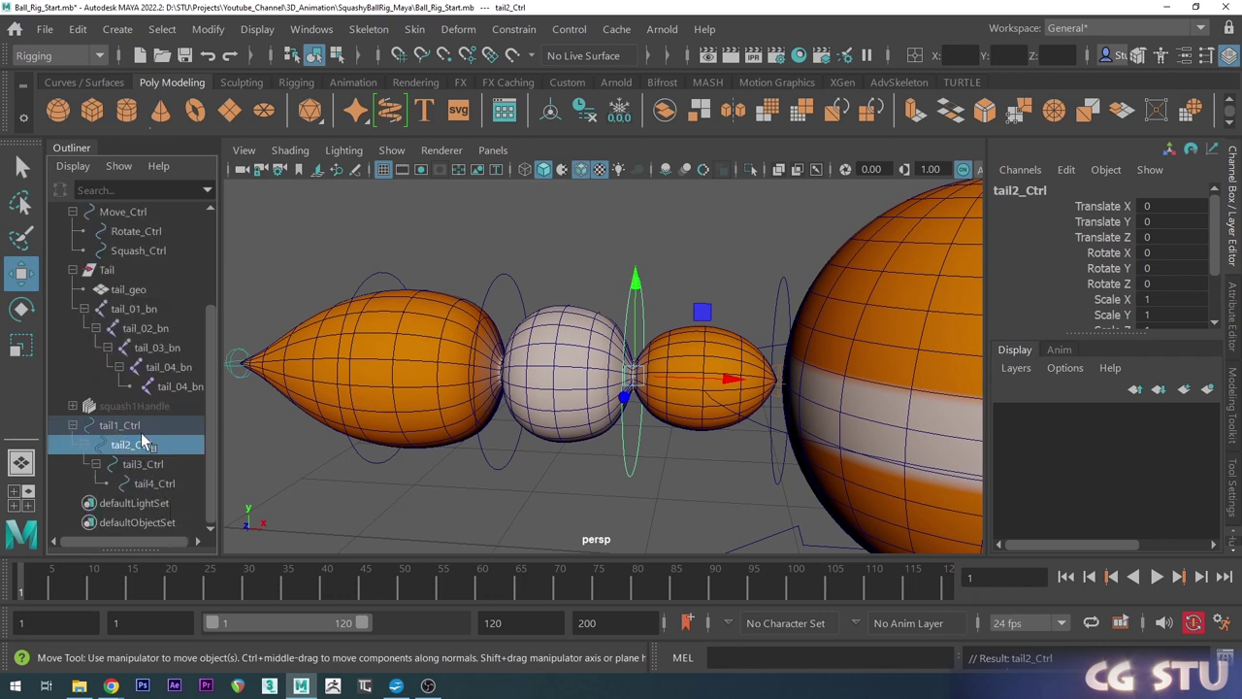
Hide tail_geo so only the tail joints and their control circles are shown.
scroll(713, 316, "down", 2)
left_click_drag(738, 374, 753, 371, "alt")
scroll(714, 379, "up", 2)
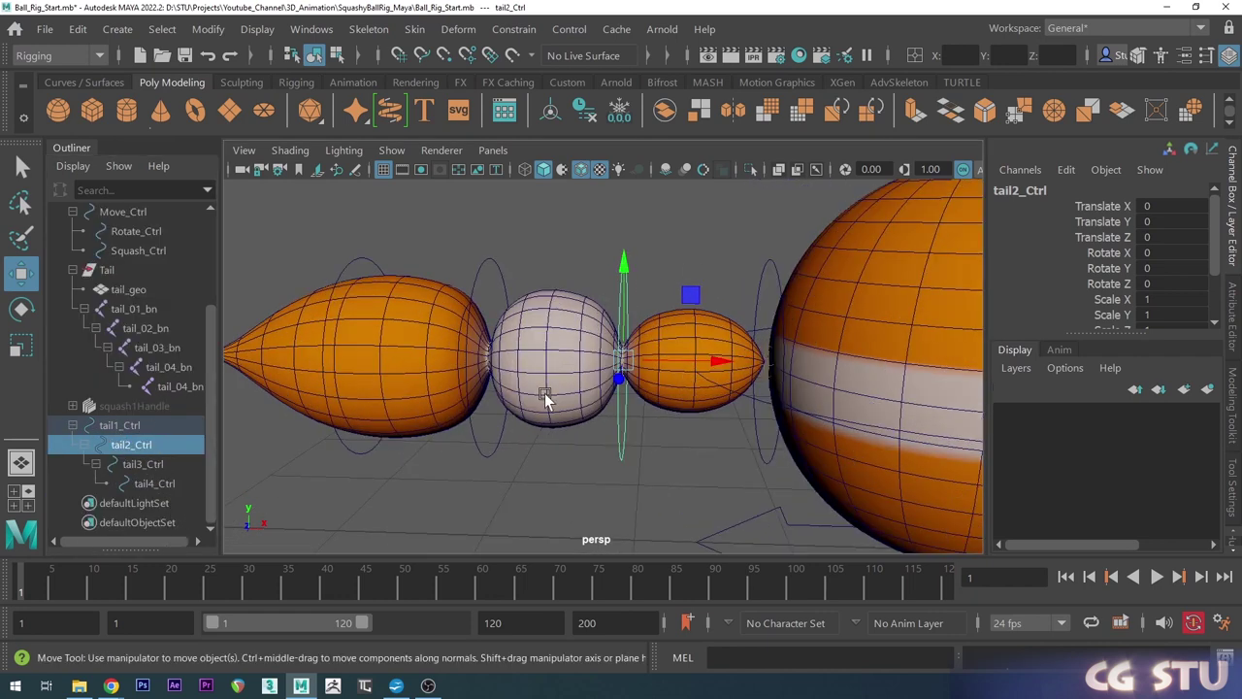
left_click(133, 291)
key("h")
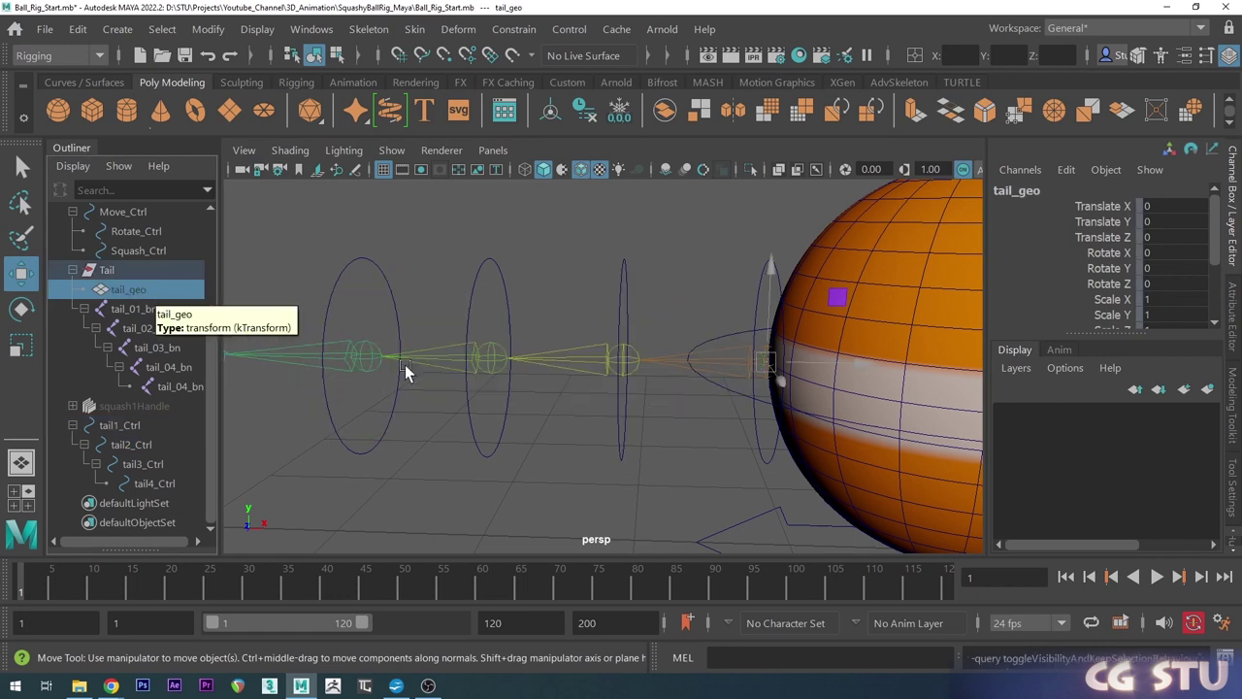
Parent-constrain the tail_01_bn joint to tail1_Ctrl.
left_click_drag(662, 380, 680, 412, "alt")
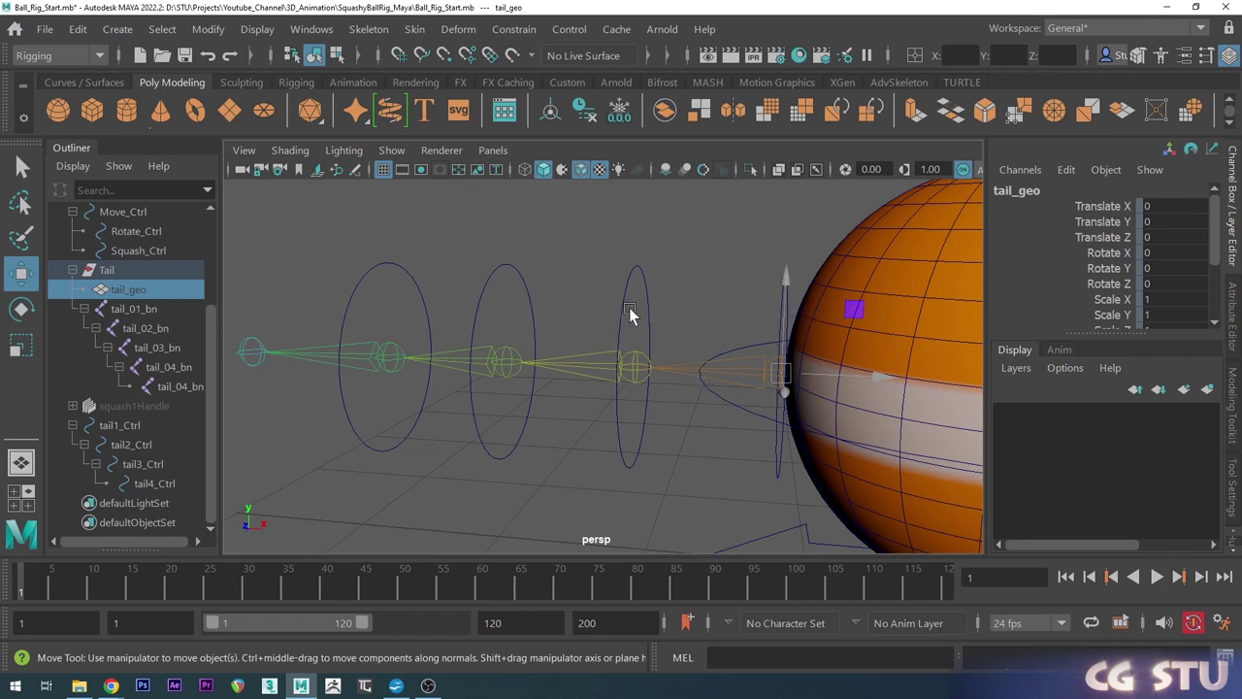
left_click_drag(708, 384, 759, 389, "alt")
left_click_drag(752, 332, 737, 353, "alt")
middle_click_drag(633, 397, 641, 403, "alt")
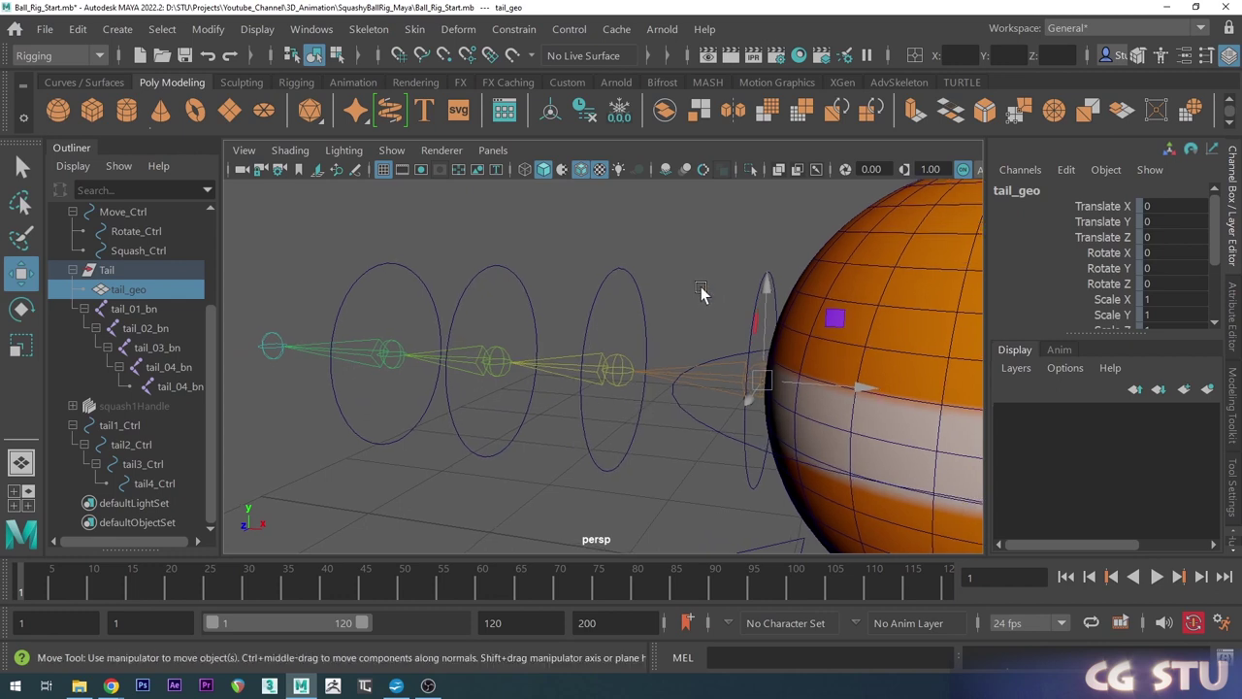
left_click(768, 286)
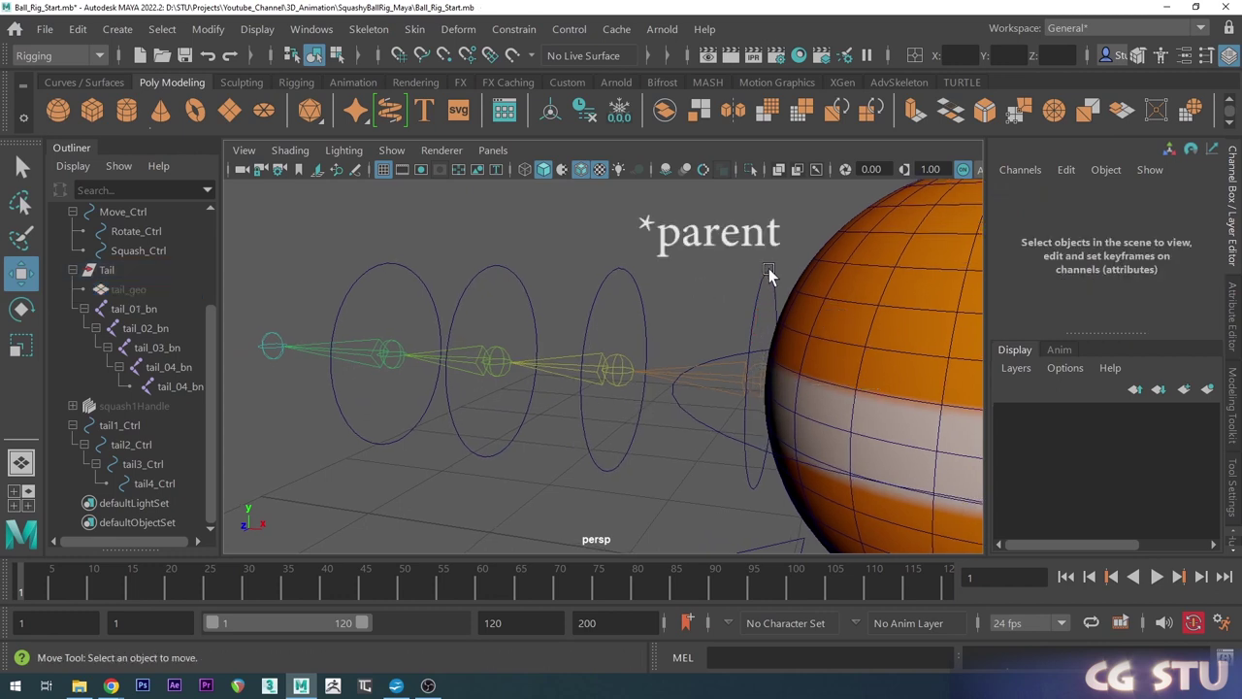
left_click(768, 275)
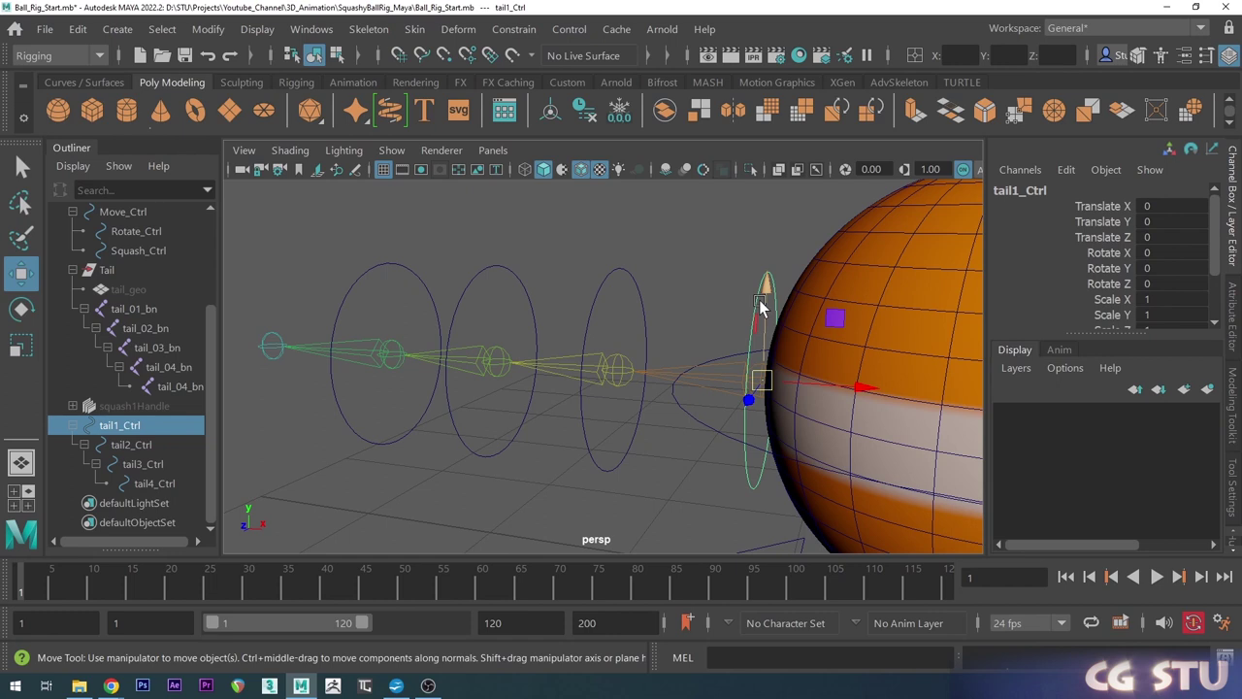
left_click(715, 386, "shift")
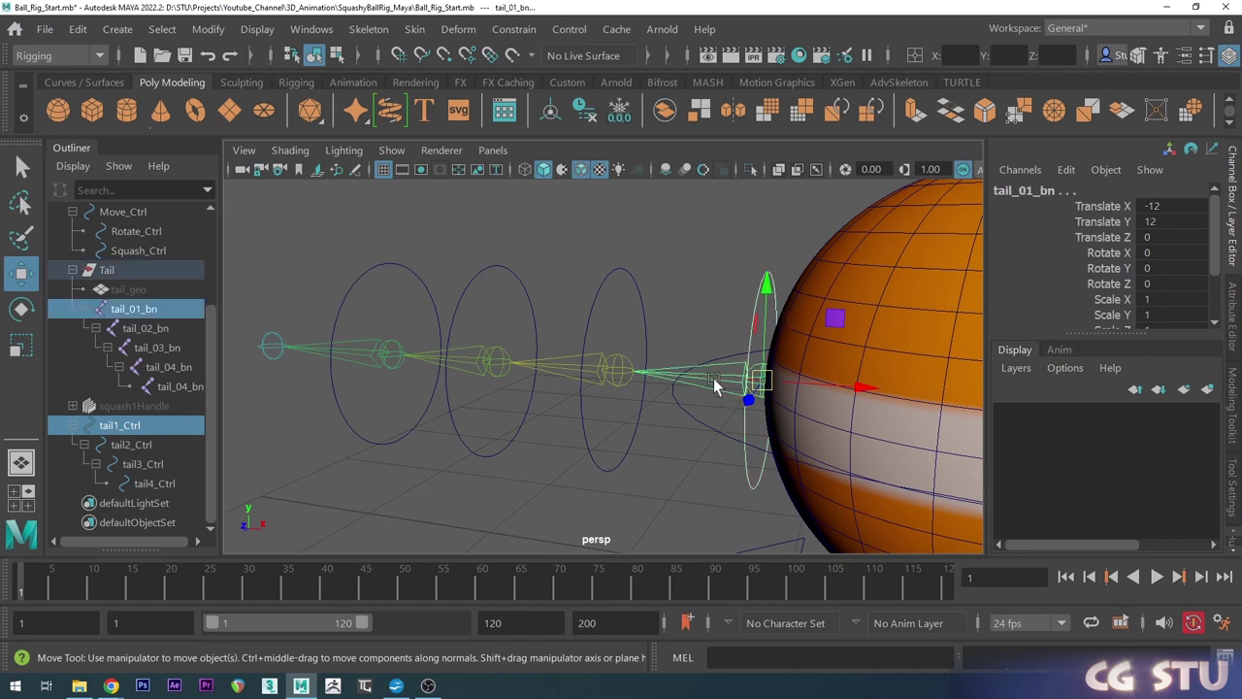
left_click(513, 29)
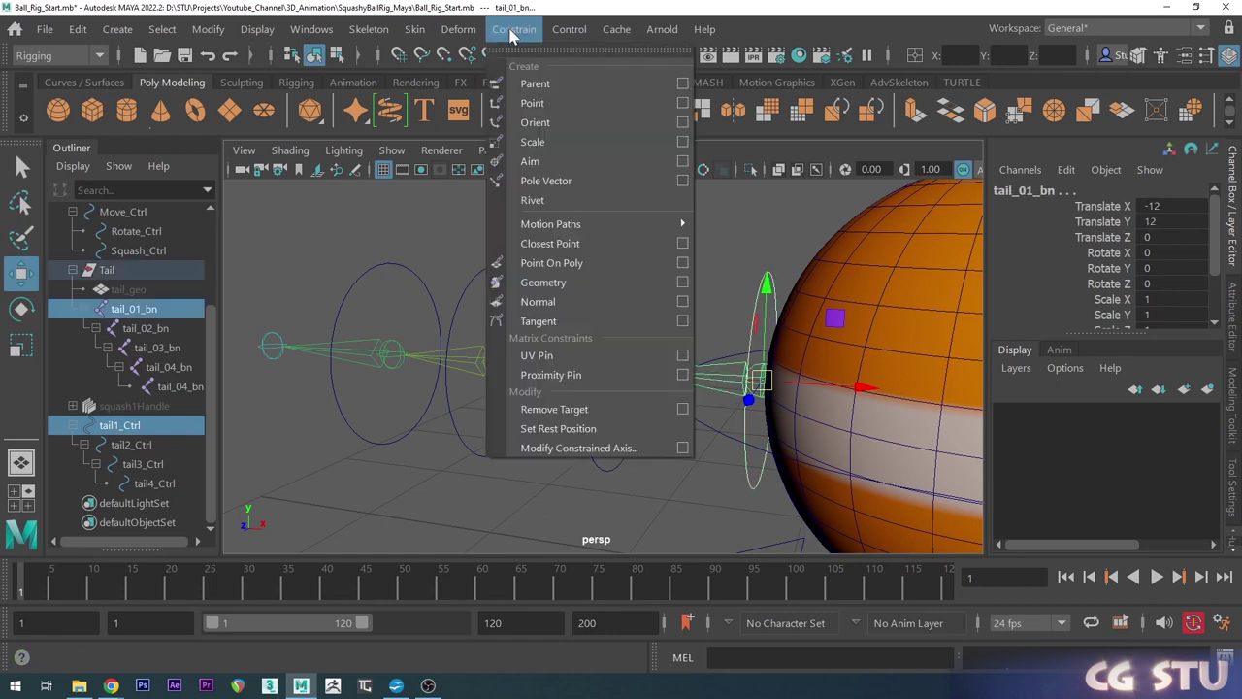
left_click(575, 88)
Parent-constrain the tail_02_bn joint to tail2_Ctrl.
left_click_drag(641, 399, 681, 406, "alt")
left_click_drag(600, 422, 687, 397, "alt")
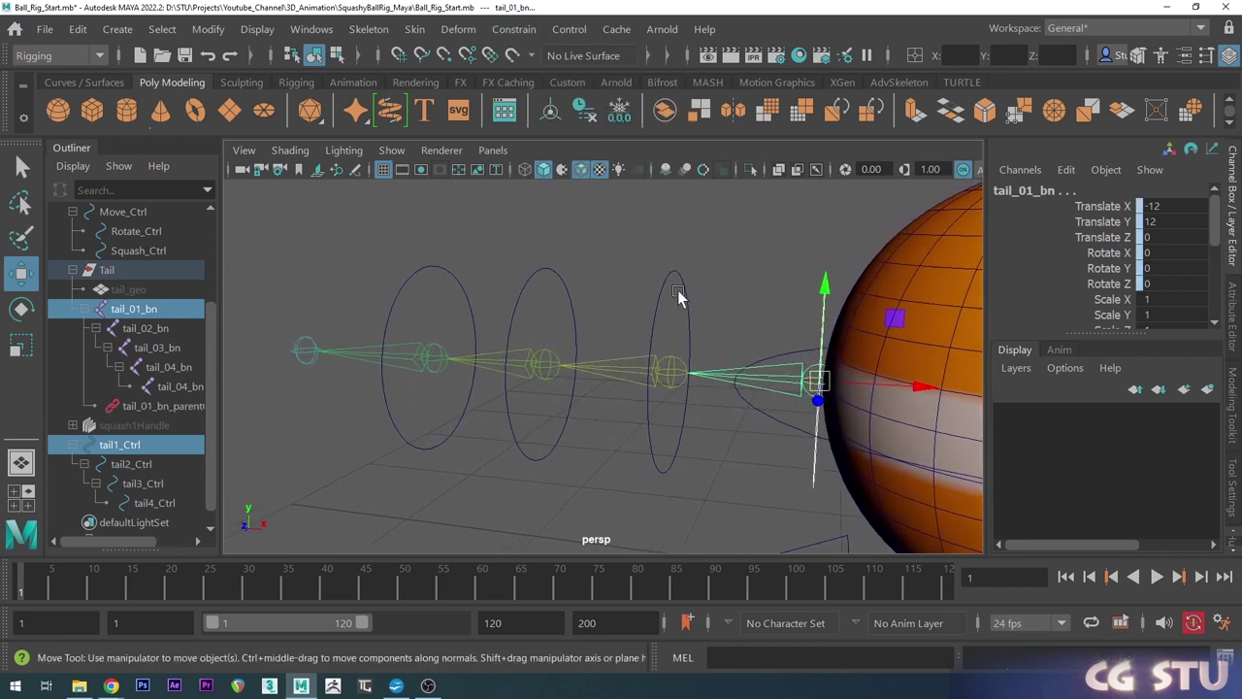
left_click(670, 276)
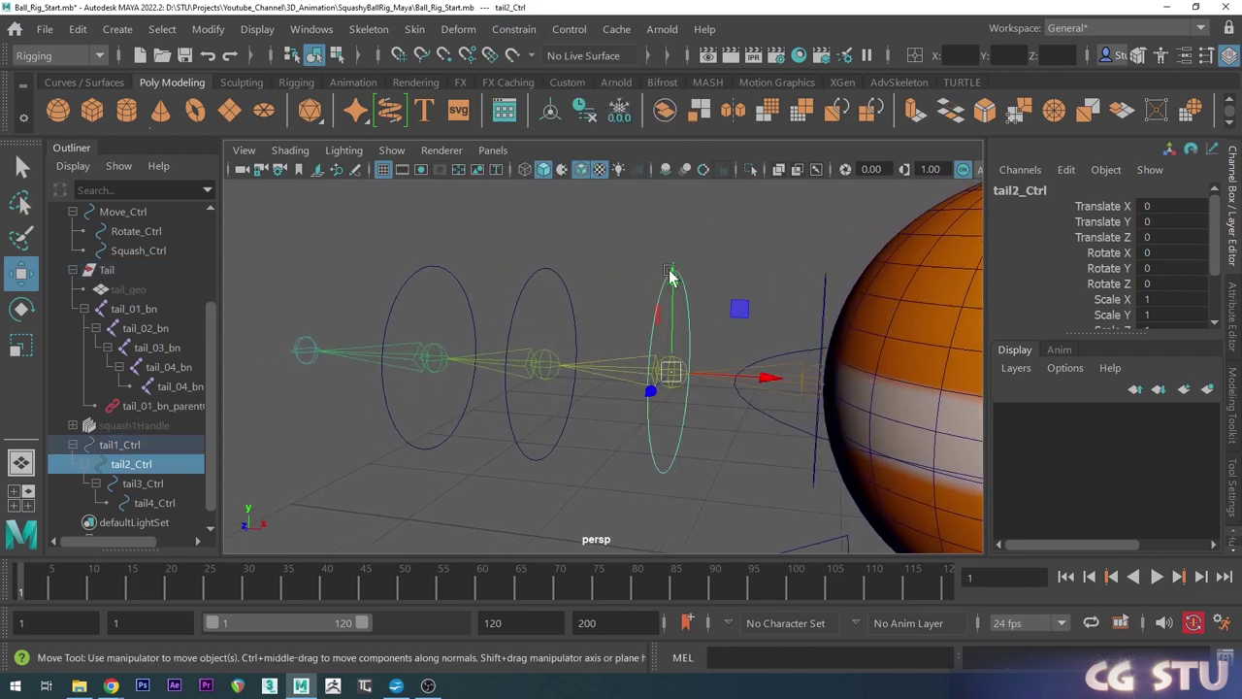
left_click(616, 377, "shift")
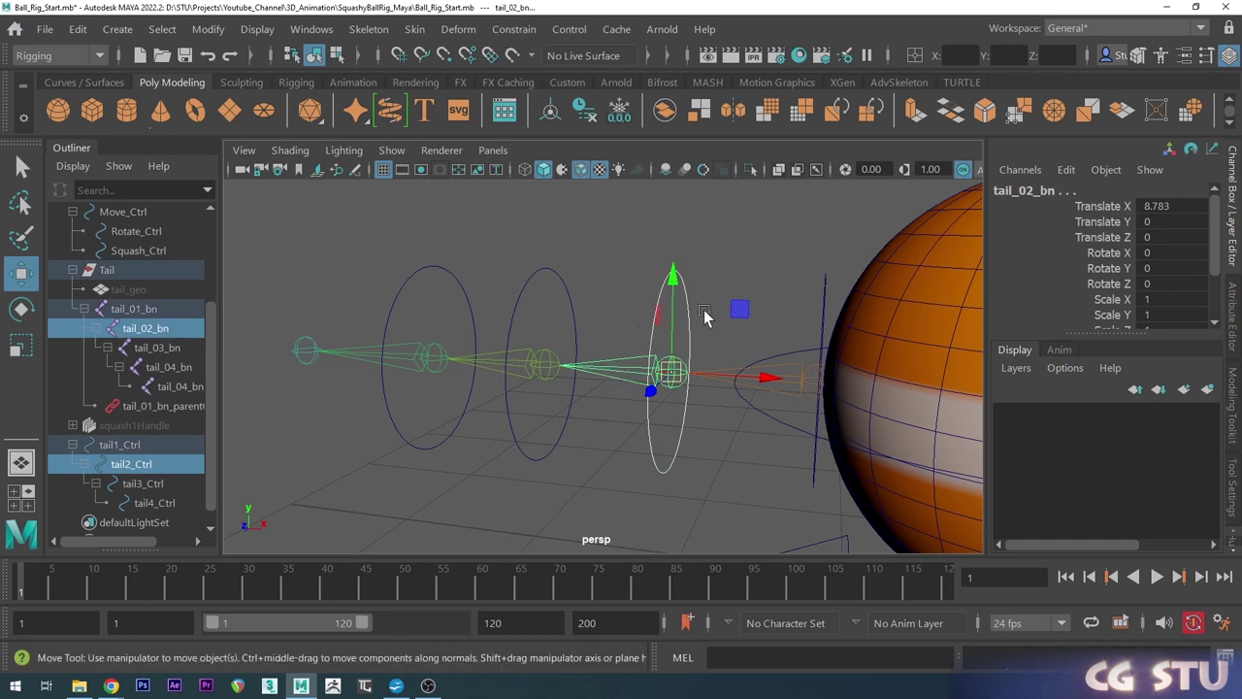
key("g")
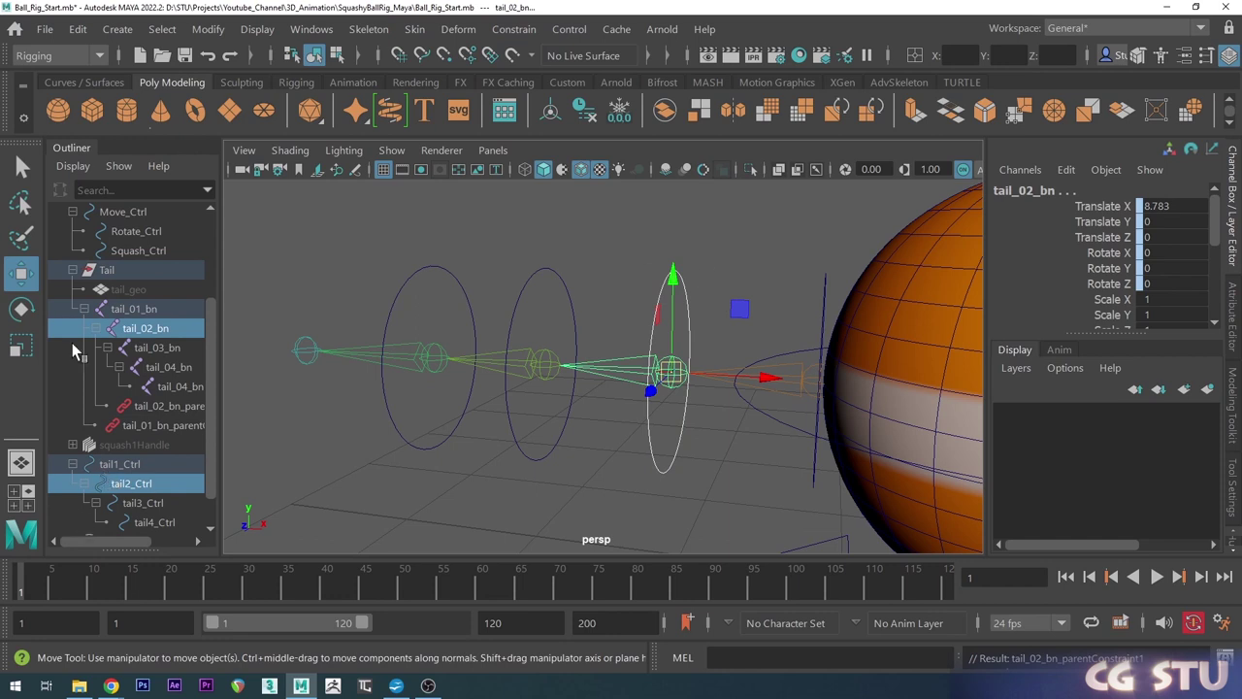
Parent-constrain the tail_03_bn joint to tail3_Ctrl.
mouse_move(598, 380)
middle_mouse_down("alt")
mouse_move(631, 381)
mouse_move(580, 378)
middle_mouse_up("alt")
left_click(589, 281)
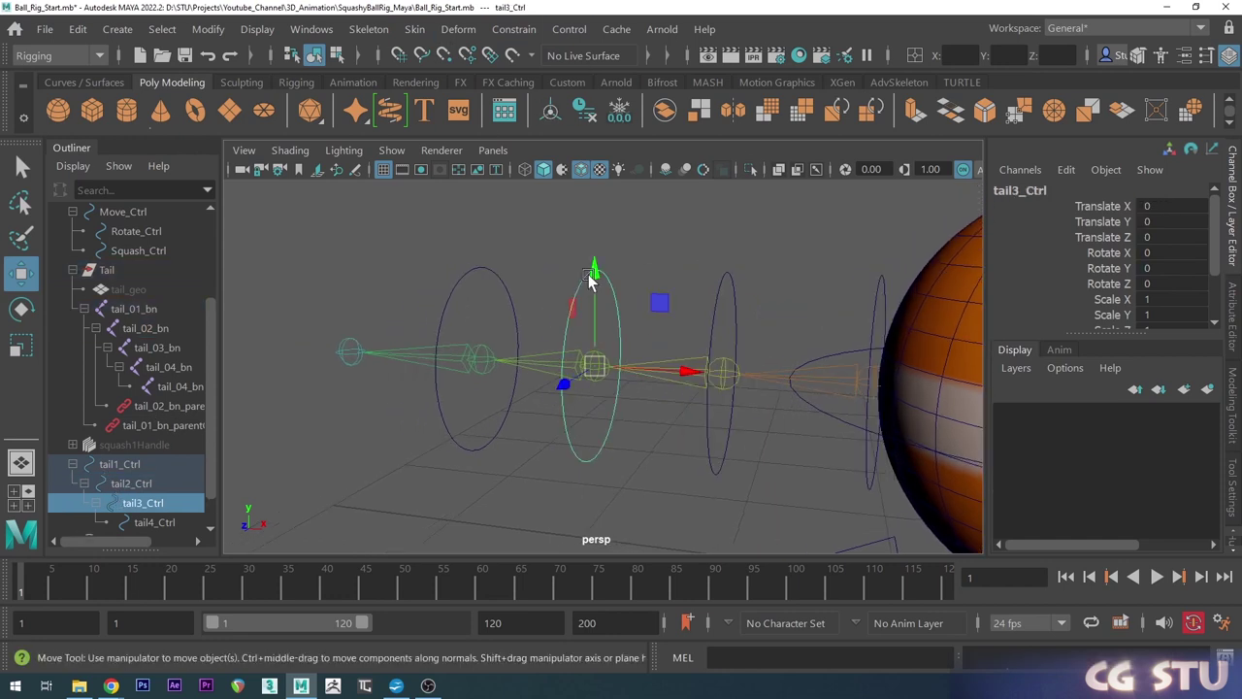
left_click(545, 370, "shift")
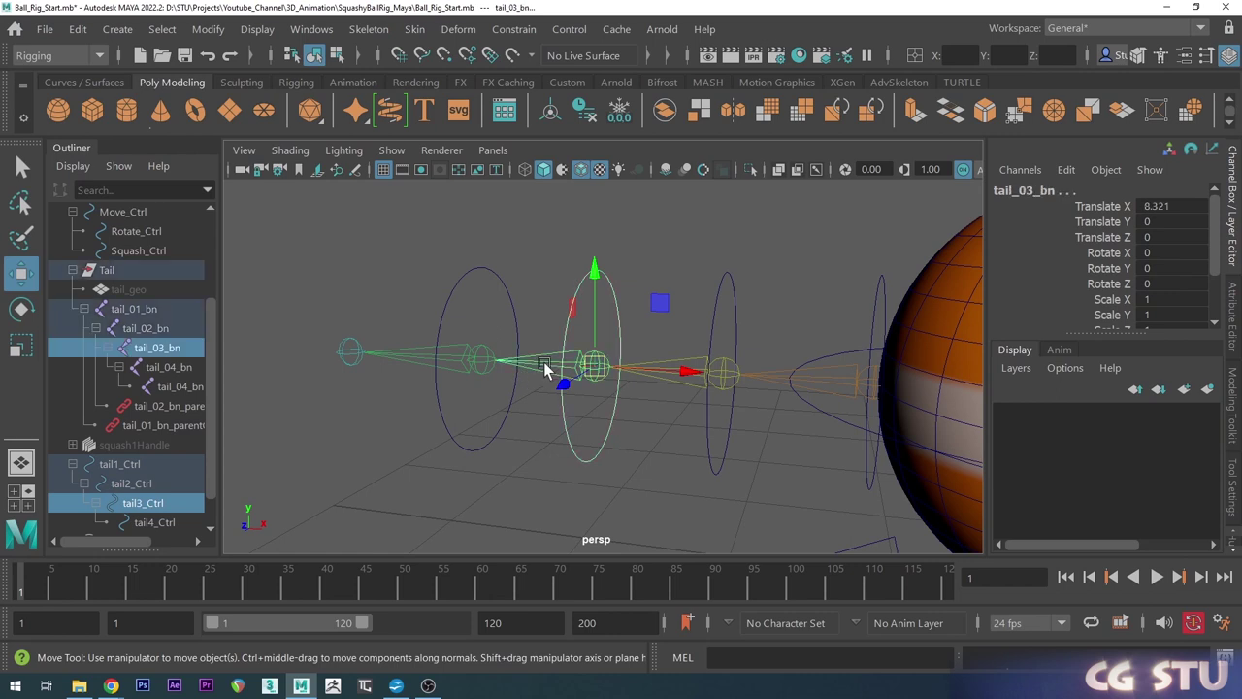
key("g")
Parent-constrain the first tail_04_bn joint, the child of tail_03_bn, to tail4_Ctrl.
middle_click_drag(540, 392, 599, 392, "alt")
left_click_drag(529, 255, 550, 276)
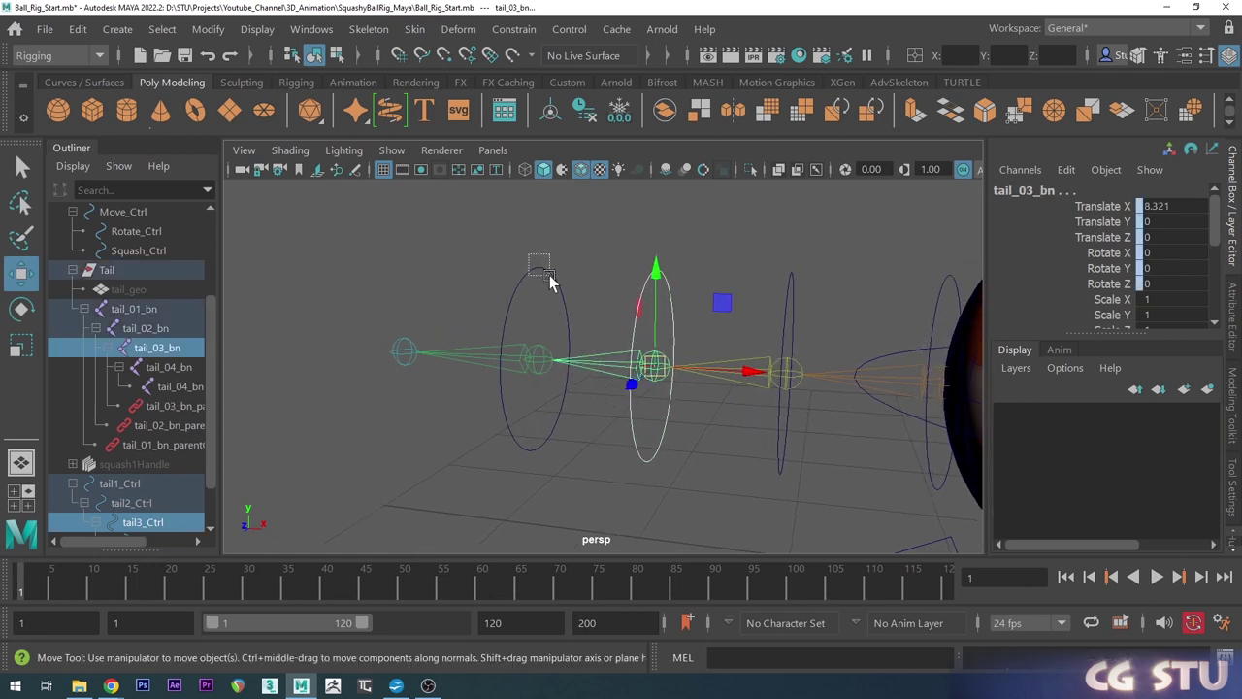
left_click(551, 281)
left_click(466, 362, "shift")
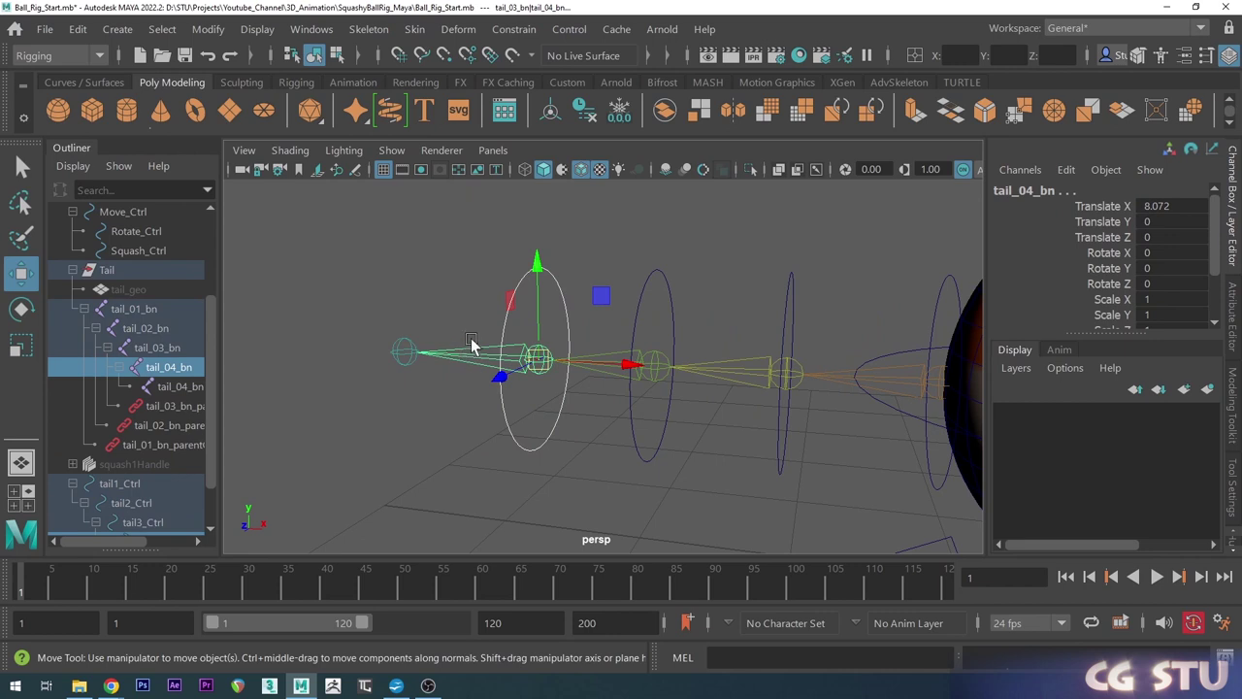
key("ctrl+shift+p")
Activate the Rotate tool on tail4_Ctrl and unhide tail_geo.
left_click_drag(568, 379, 771, 364, "alt")
left_click(691, 293)
key("e")
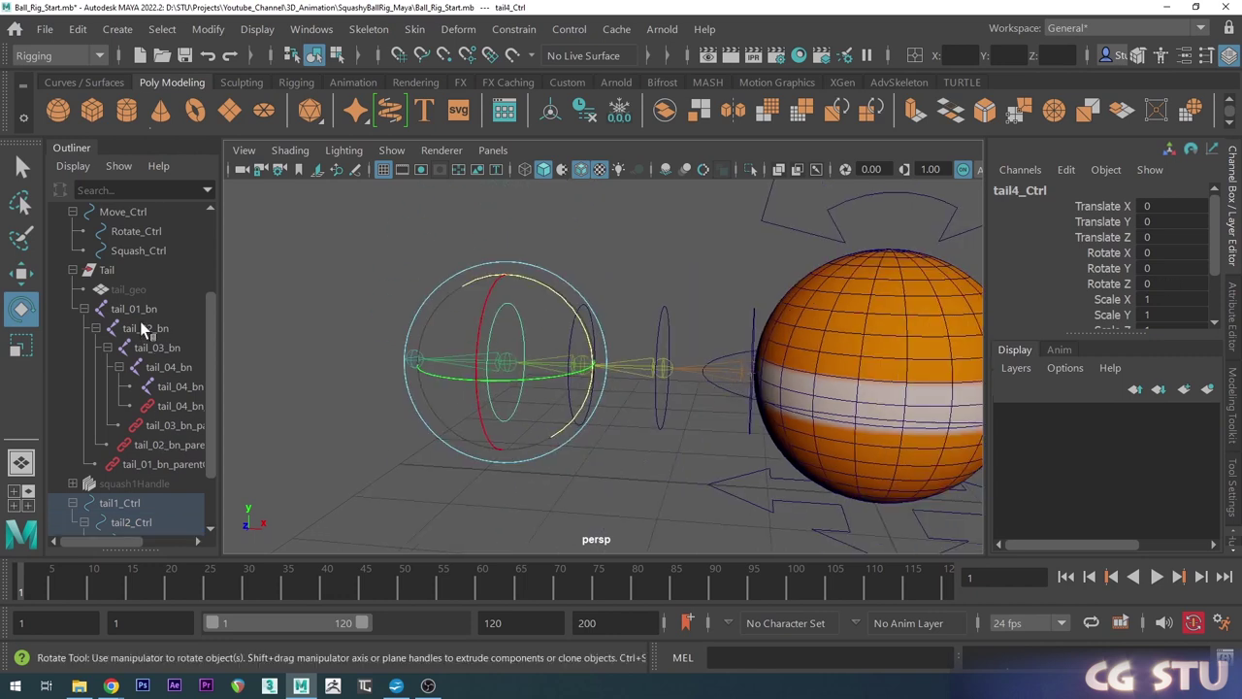
left_click(129, 289)
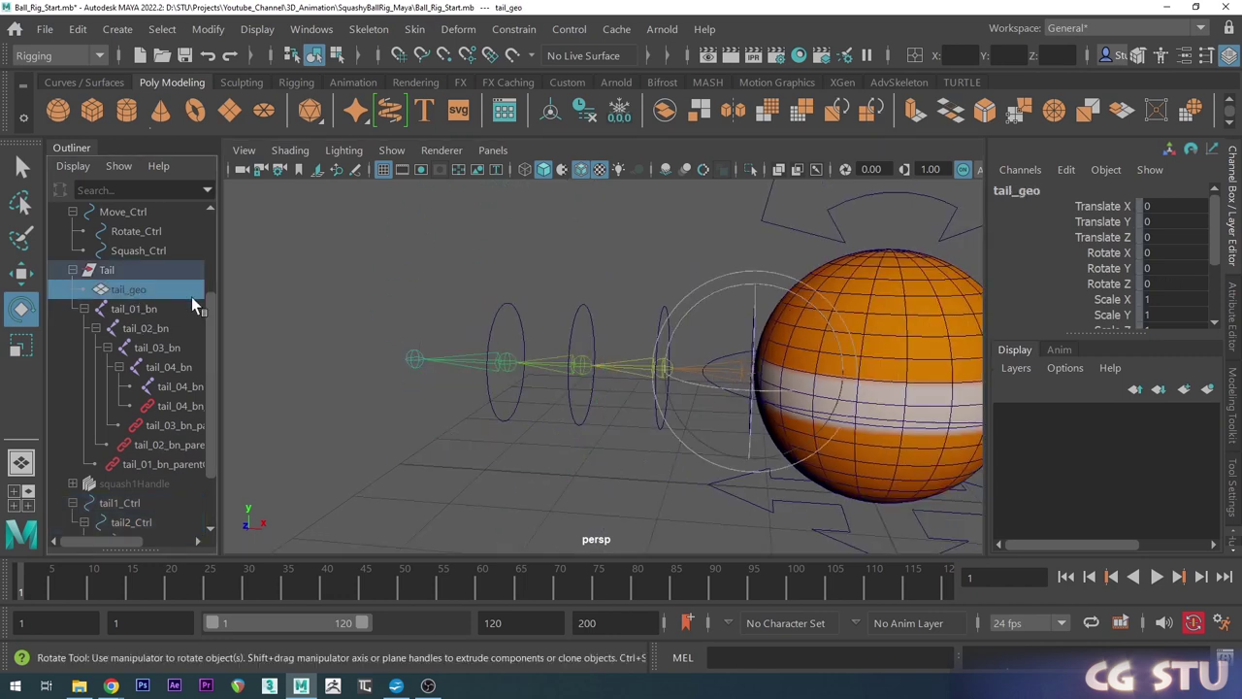
key("shift+h")
key("f")
Try rotating the tail controls to check how the tail mesh bends, and undo the rotation.
left_click(632, 309)
left_click(656, 313)
left_click_drag(656, 313, 580, 312)
left_click(528, 303)
key("ctrl+z")
middle_click_drag(567, 350, 527, 347, "alt")
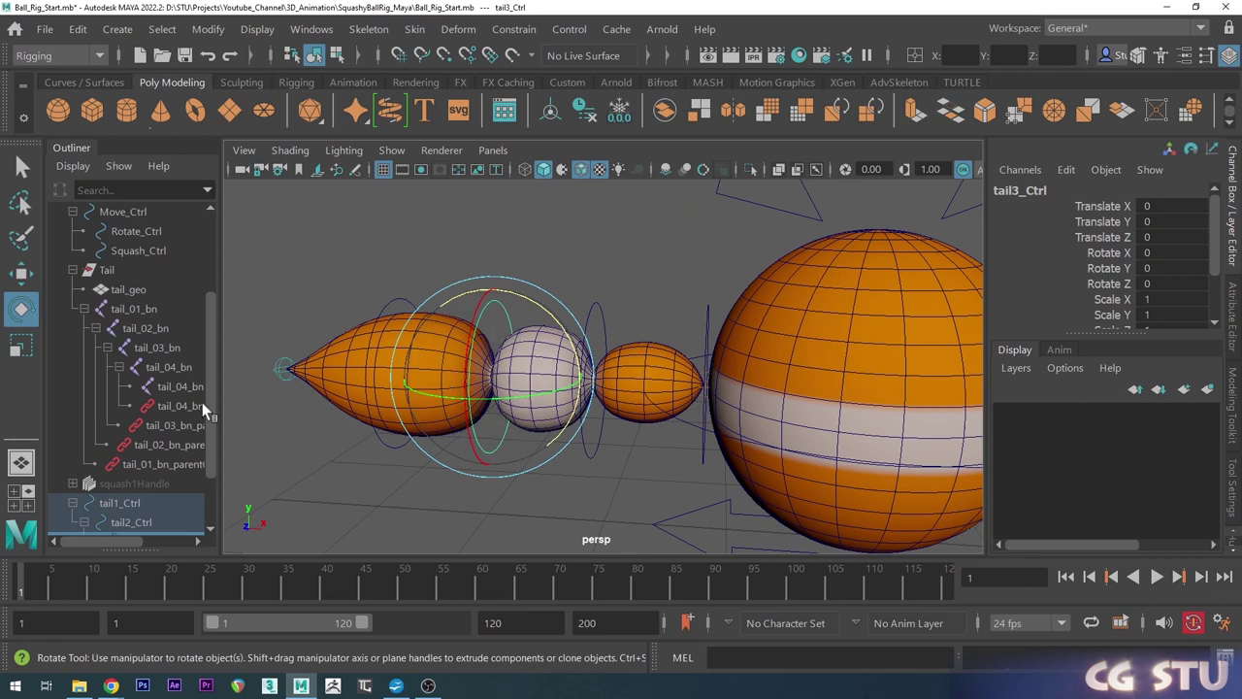
Collapse the tail_01_bn and tail1_Ctrl hierarchies and move tail1_Ctrl into the Tail group.
left_click(84, 309)
left_click(115, 427)
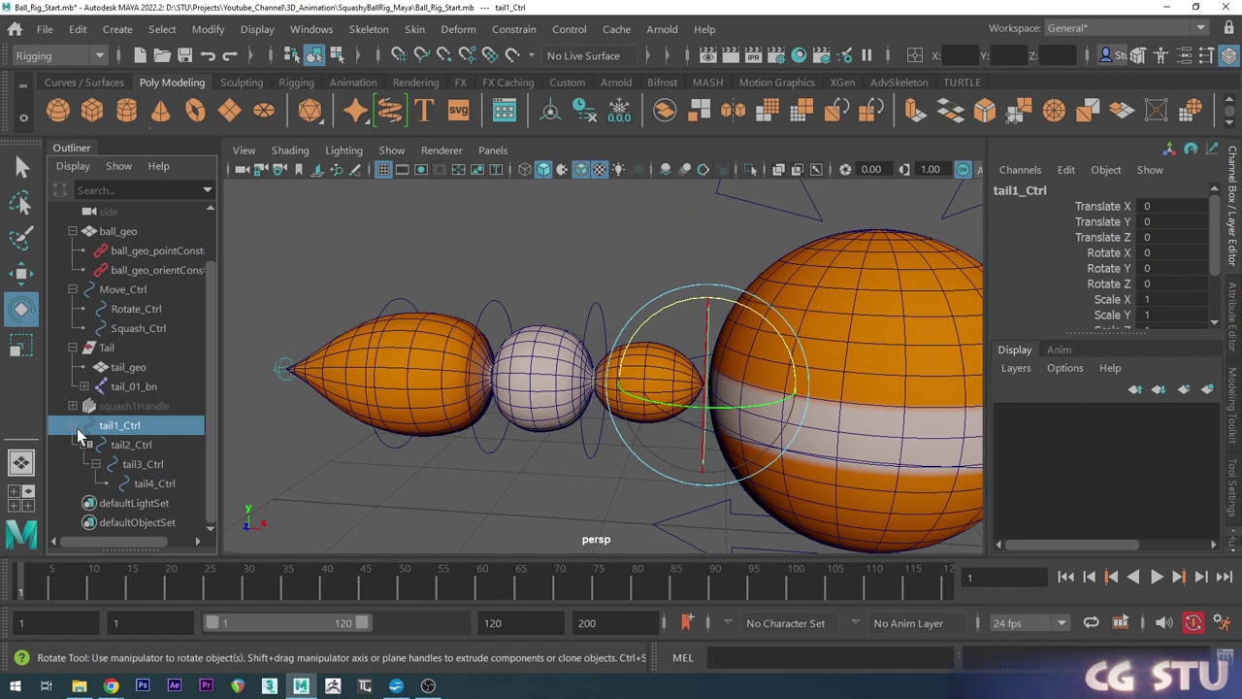
left_click(73, 426)
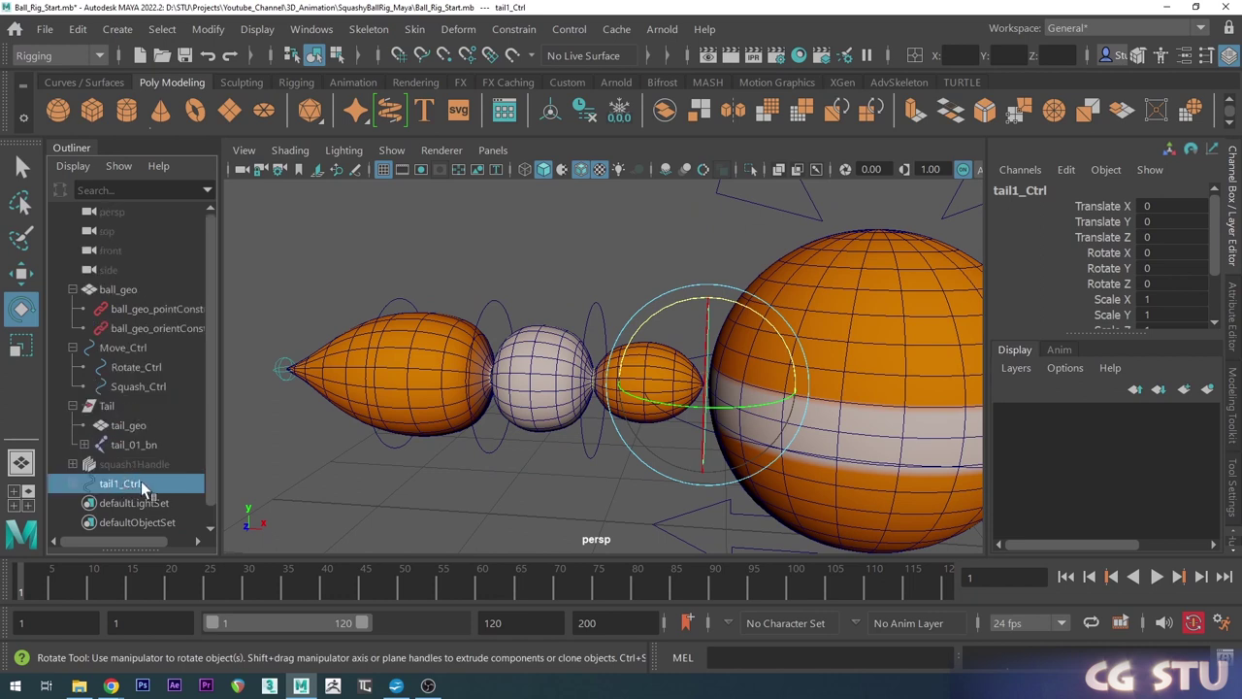
middle_click_drag(119, 485, 117, 408)
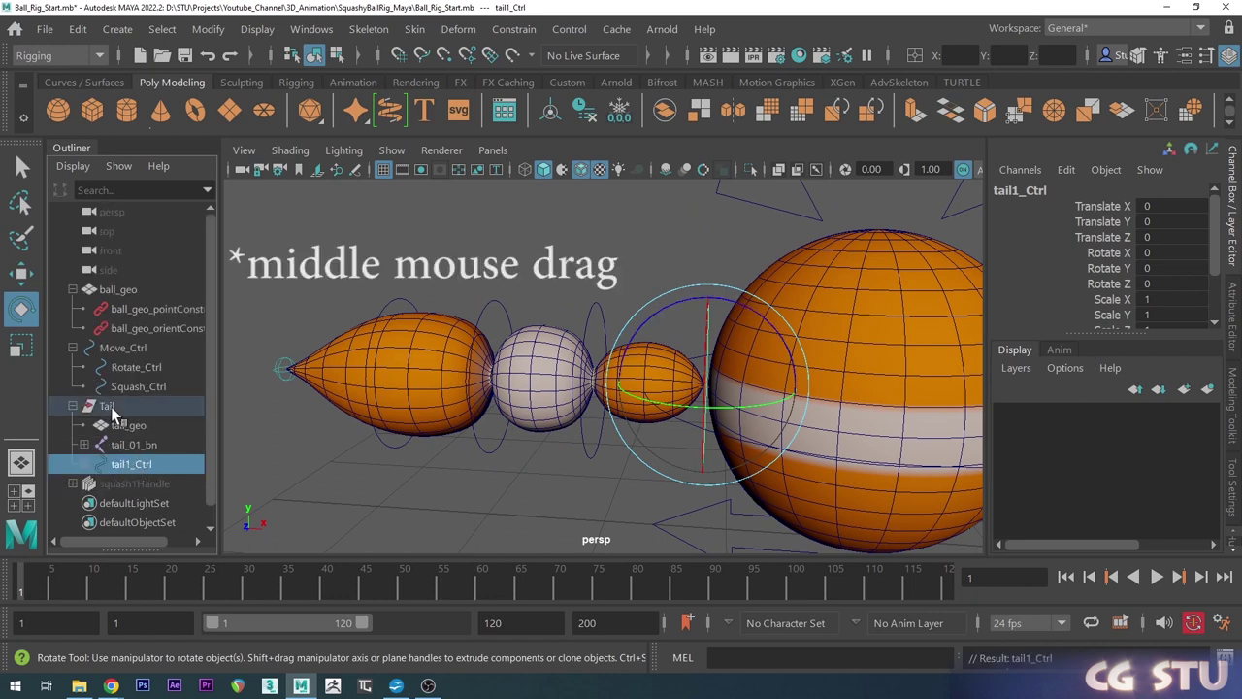
Toggle the Tail group's visibility off and on to check that the whole tail rig follows, and clear the selection.
scroll(723, 355, "down", 4)
scroll(683, 422, "up", 2)
middle_click_drag(754, 383, 672, 420, "alt")
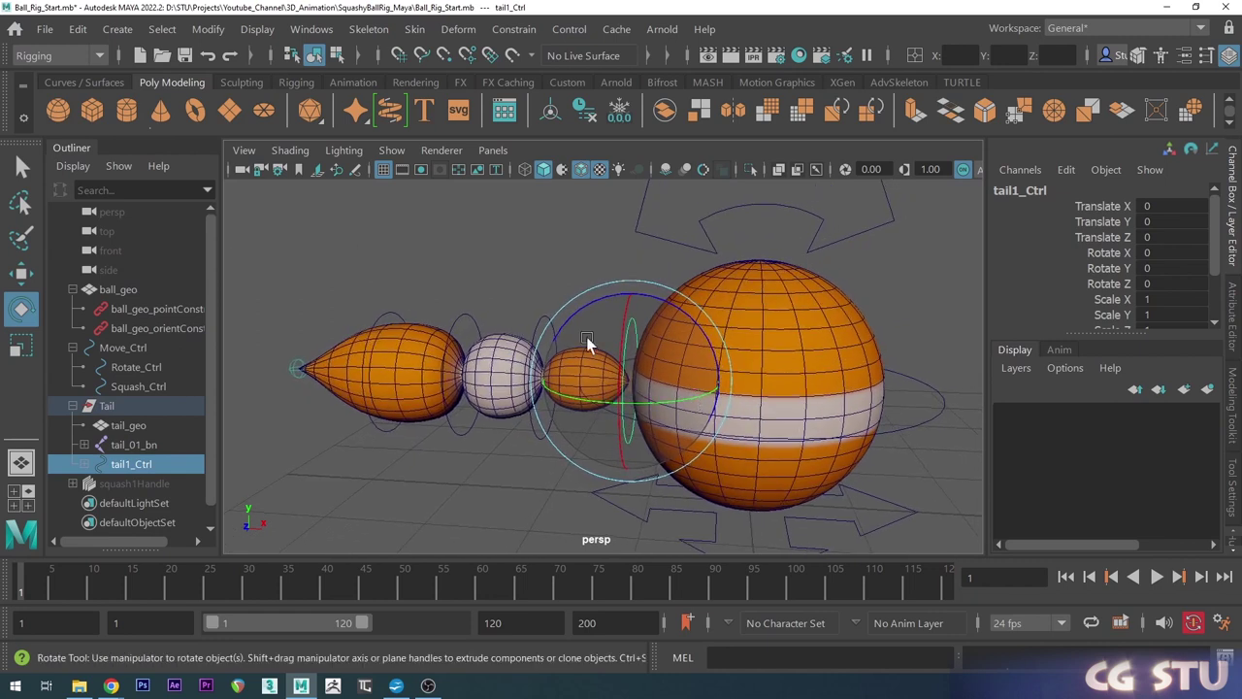
left_click(583, 322)
left_click(107, 406)
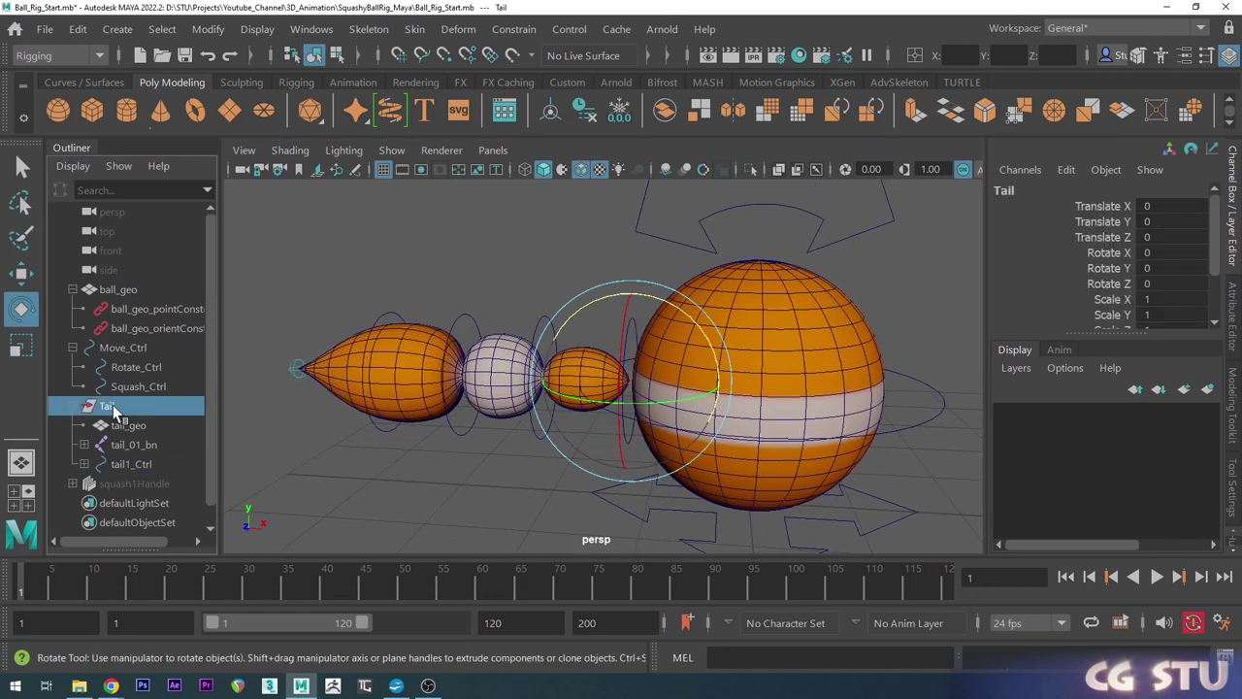
key("h")
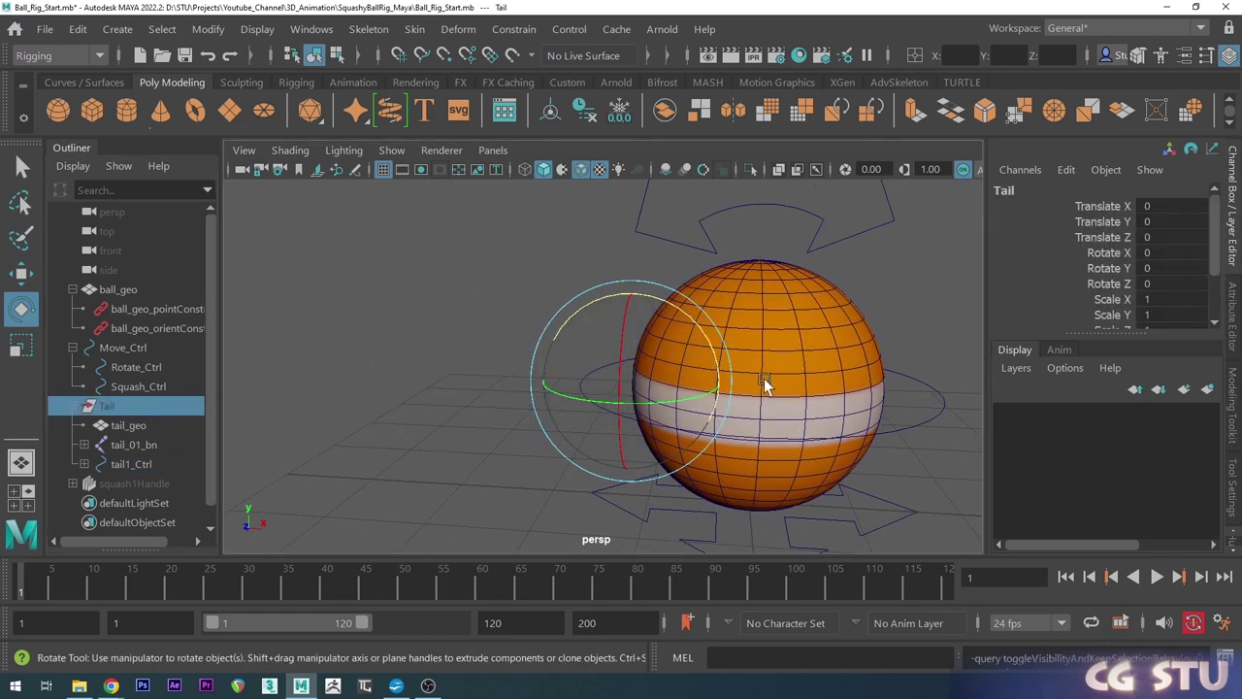
key("h")
left_click_drag(796, 380, 672, 359, "alt")
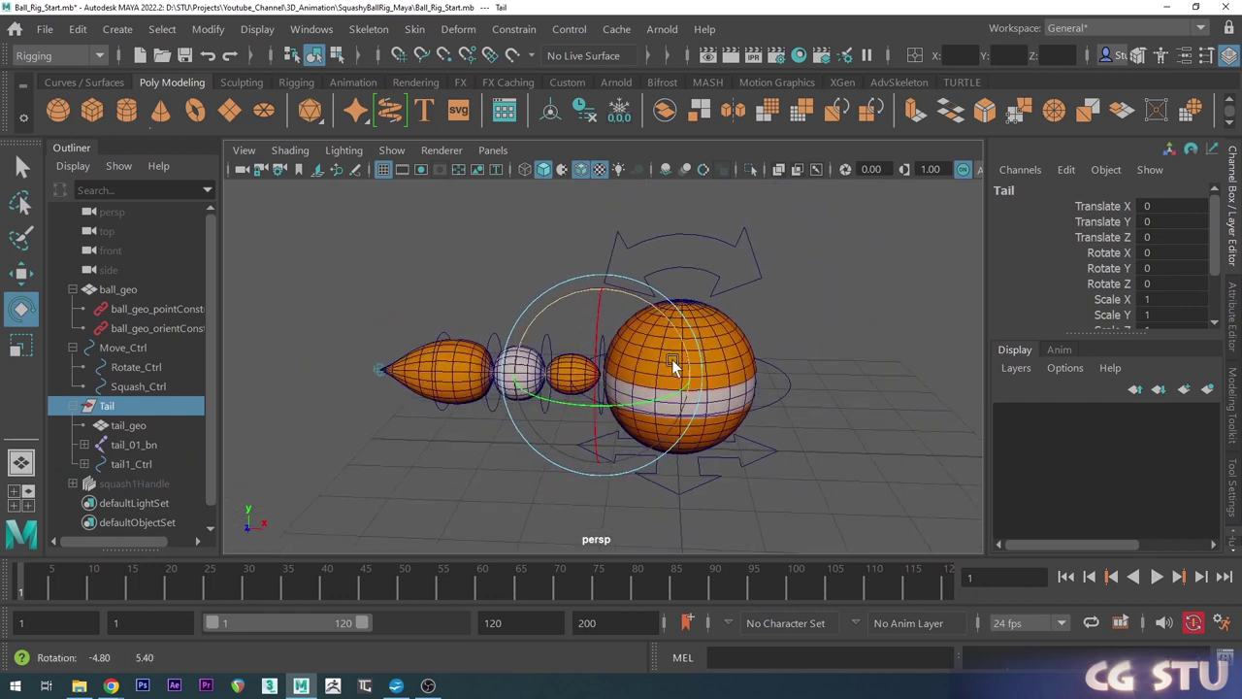
scroll(729, 366, "up", 4)
left_click(491, 310)
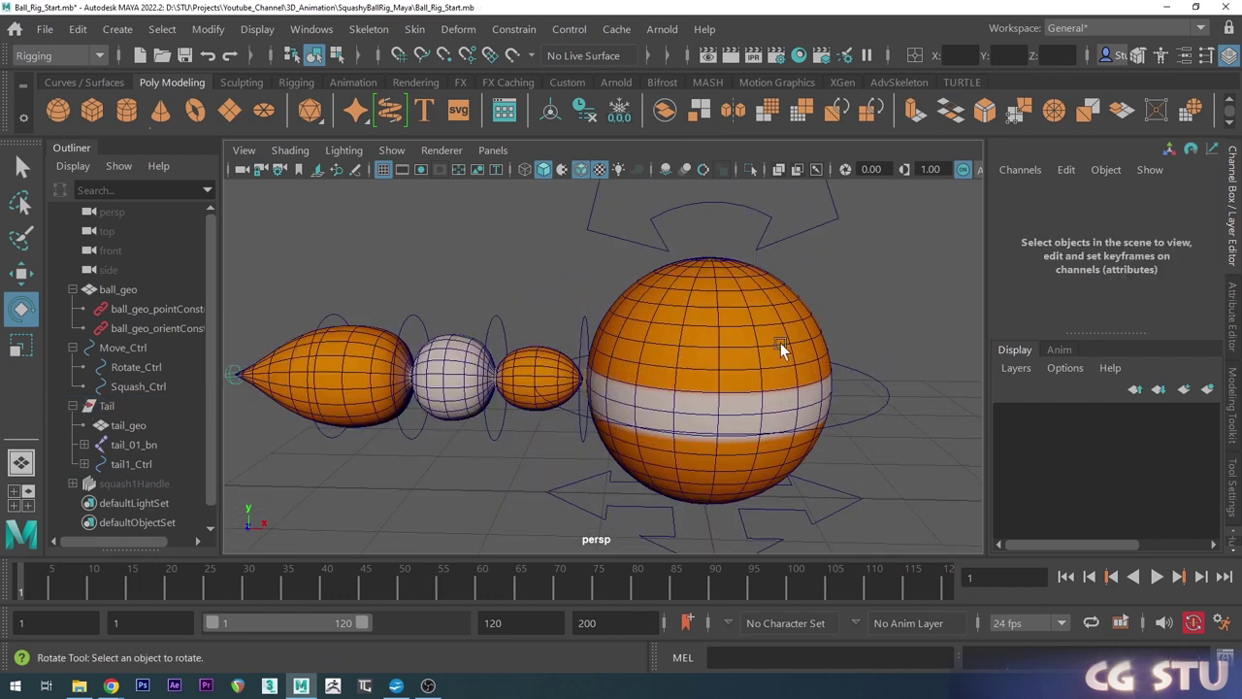
scroll(781, 343, "down", 3)
middle_click_drag(776, 344, 718, 350, "alt")
left_click_drag(718, 350, 706, 353, "alt")
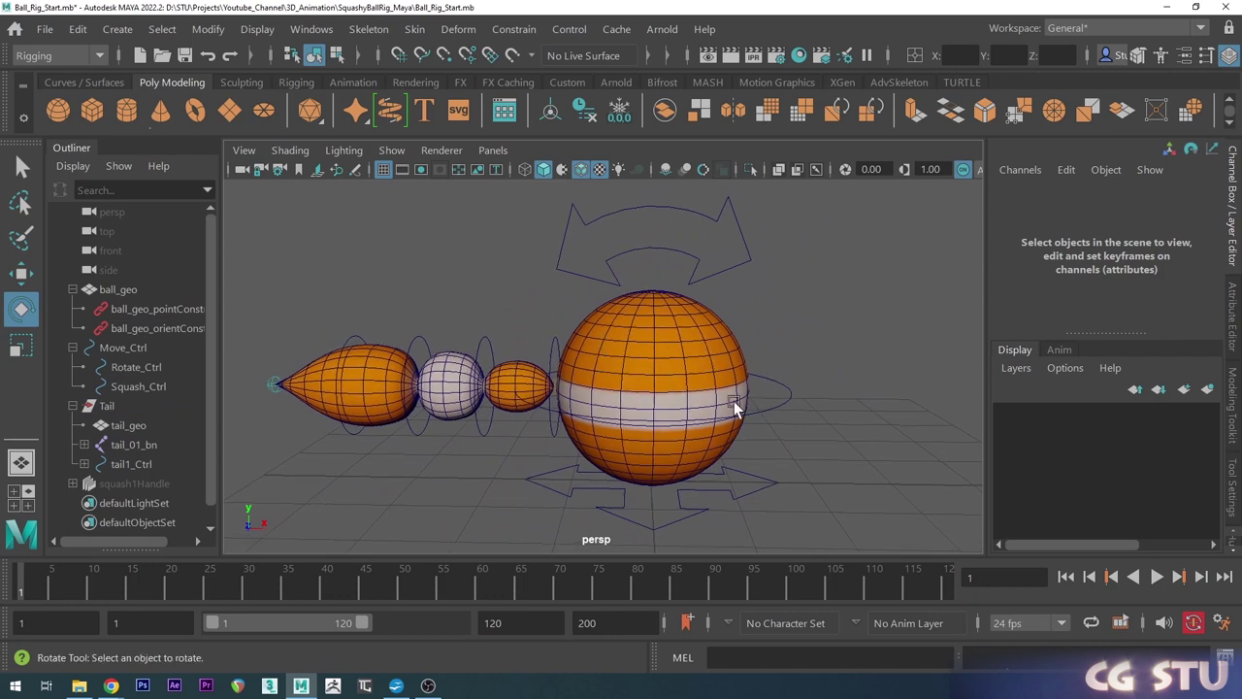
Try rotating Rotate_Ctrl around Z to check how the ball turns relative to the tail, undoing each rotation.
left_click_drag(559, 330, 739, 349, "alt")
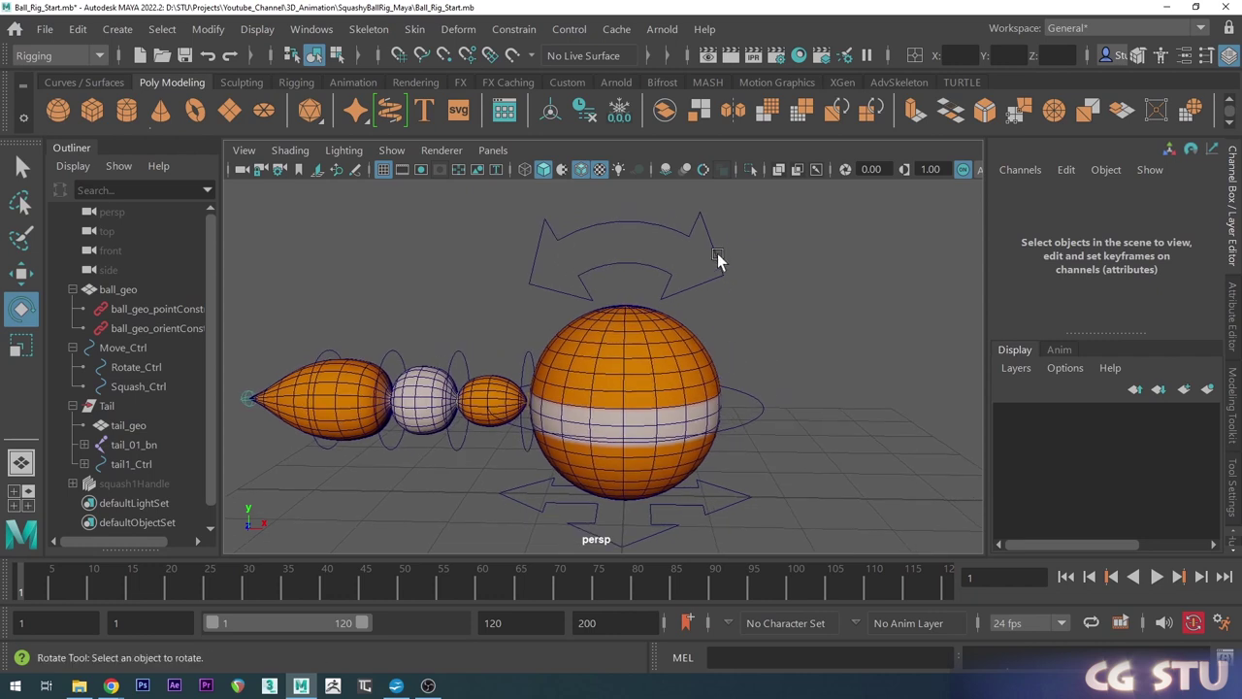
left_click(716, 258)
left_click_drag(646, 324, 698, 314)
key("ctrl+z")
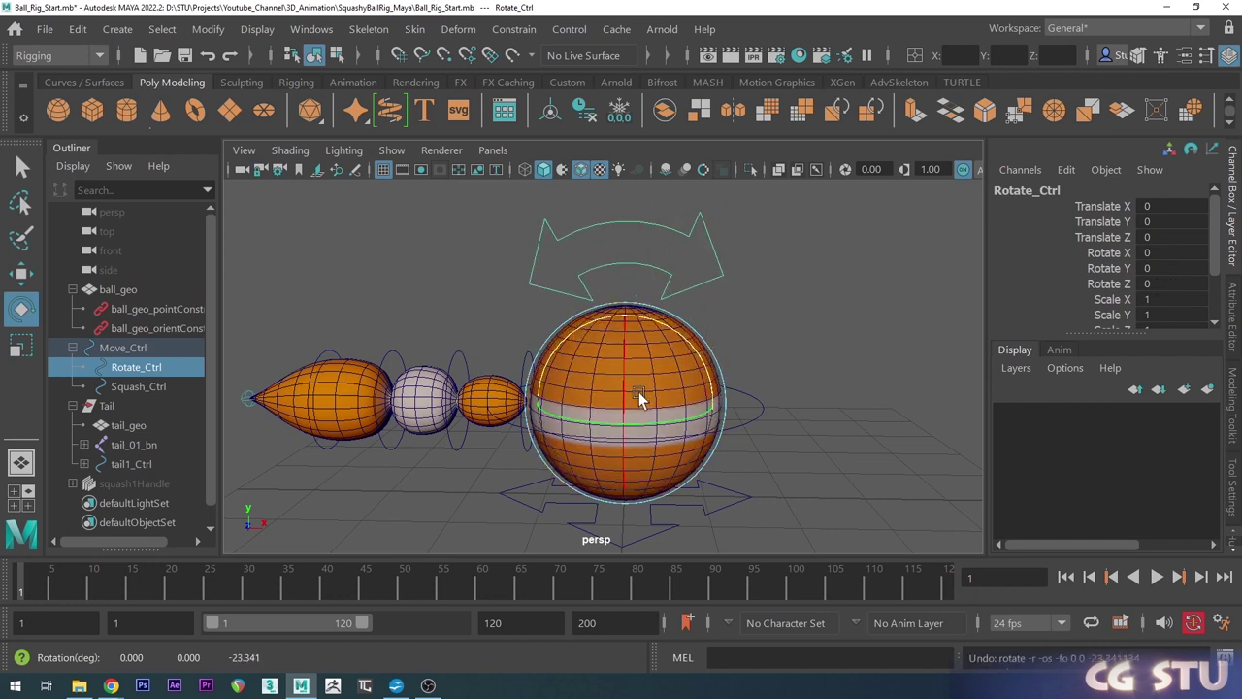
scroll(639, 392, "up", 2)
middle_click_drag(592, 385, 666, 387, "alt")
right_click_drag(666, 386, 561, 385, "alt")
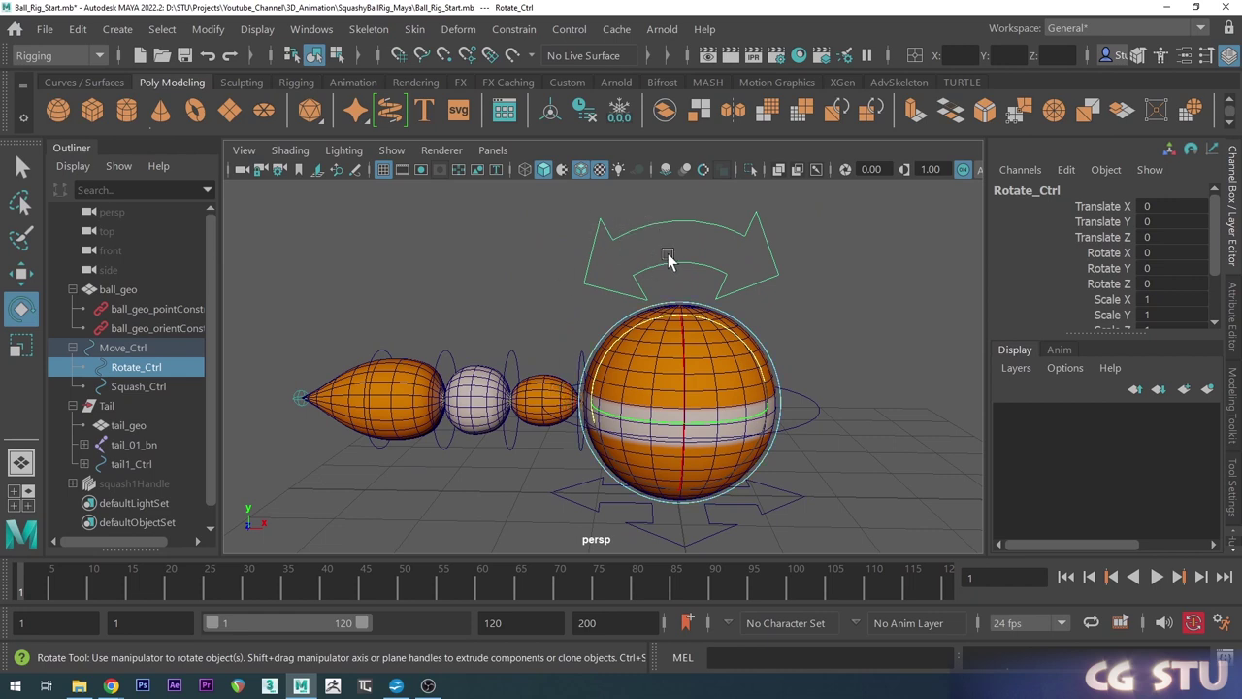
left_click_drag(693, 324, 768, 353)
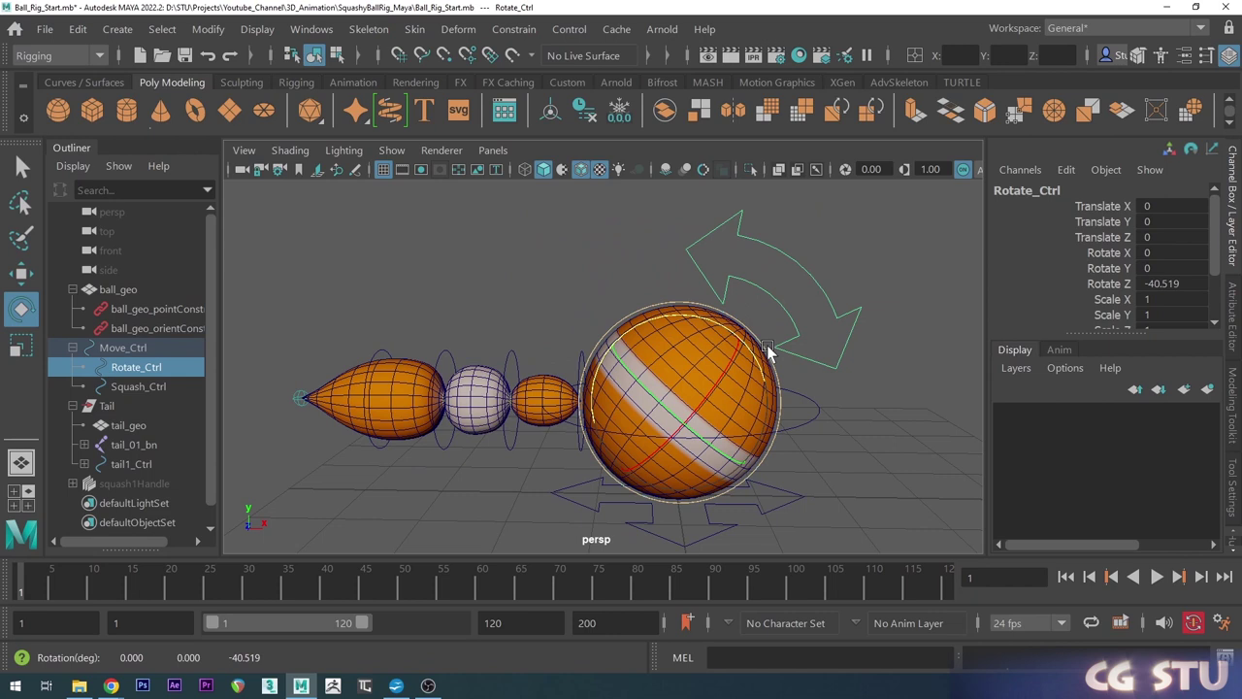
key("ctrl+z")
Try stretching the ball by setting Squash_Ctrl's Squash to 0.5 to check the tail attachment, and undo it.
left_click(803, 398)
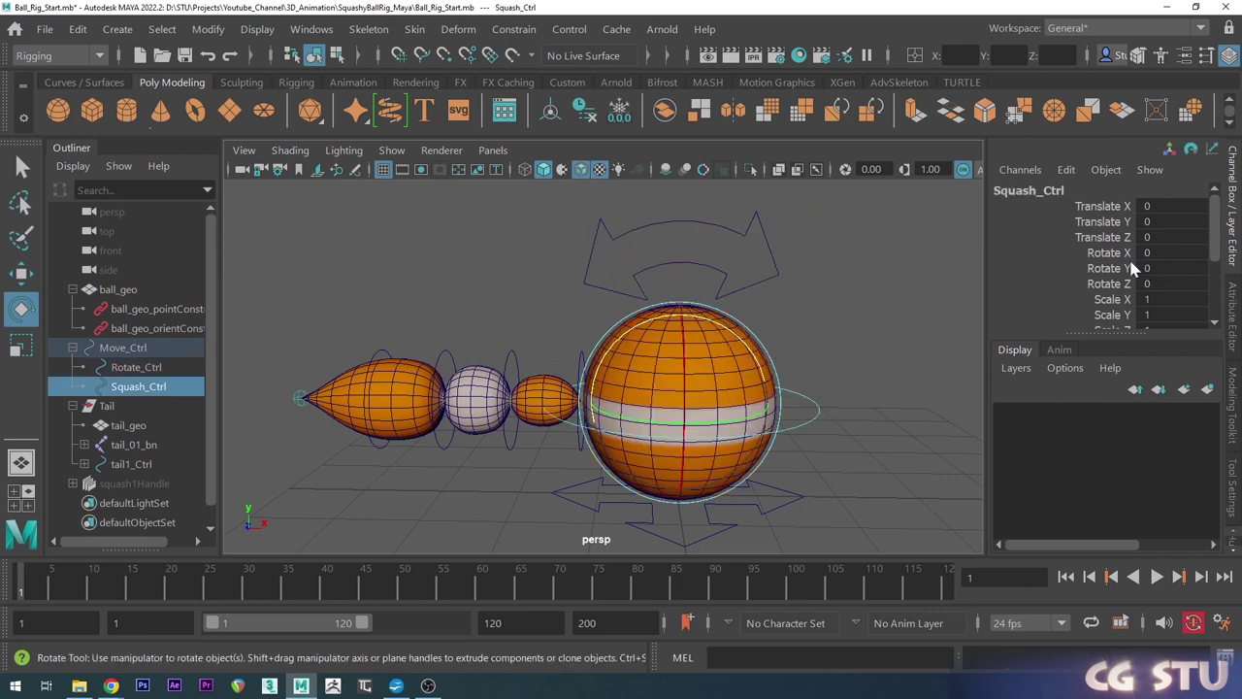
scroll(1119, 284, "down", 3)
left_click(1114, 276)
middle_click_drag(850, 325, 861, 324)
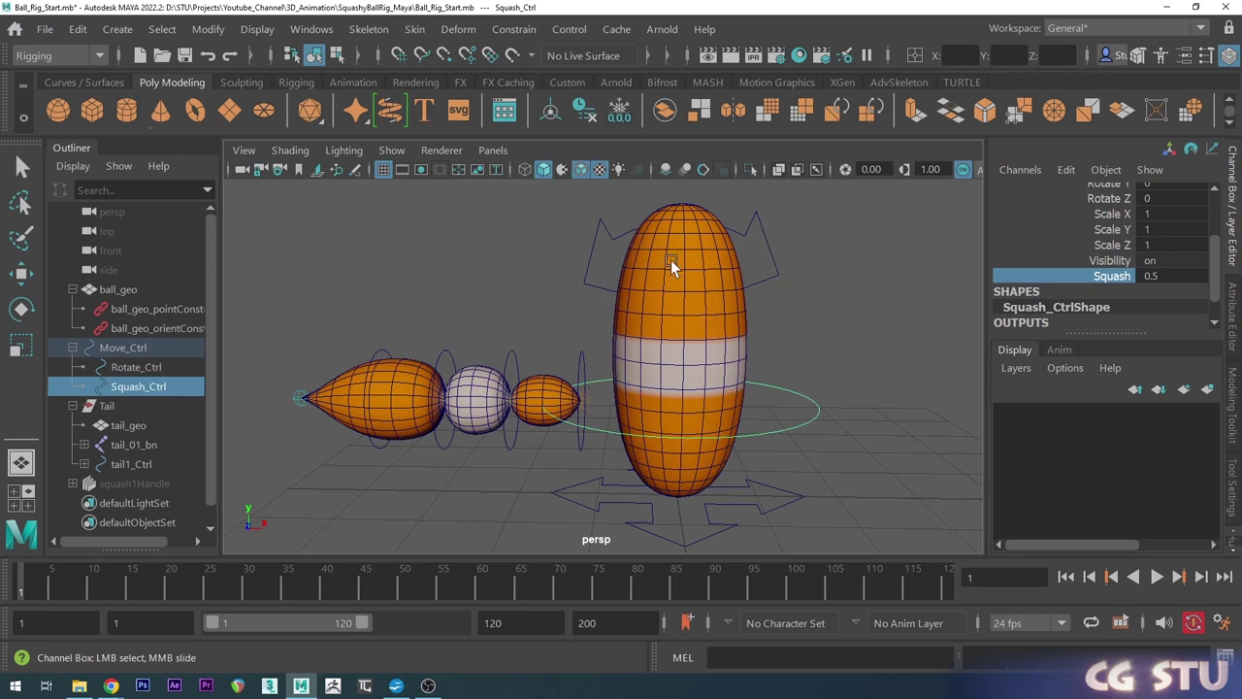
right_click_drag(678, 439, 726, 439, "alt")
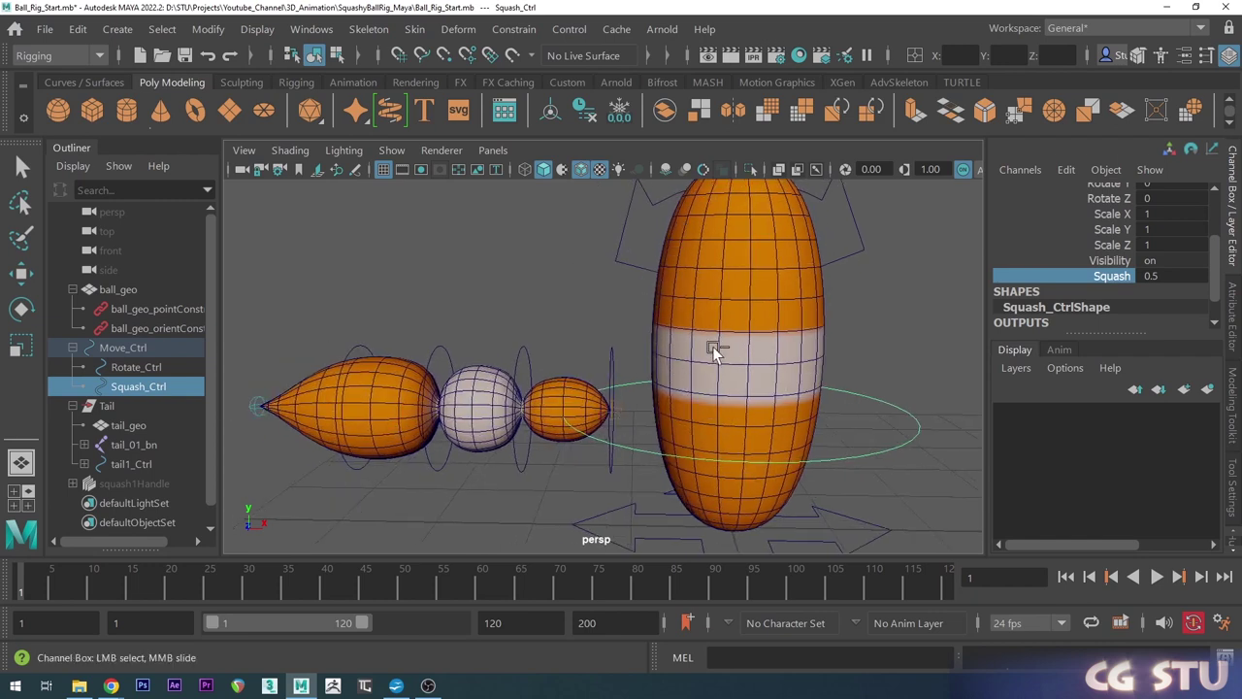
key("ctrl+z")
Switch ball_geo to vertex mode and select the vertex on the white stripe where the tail meets the ball.
middle_click_drag(777, 432, 800, 382, "alt")
right_click_drag(671, 384, 716, 382, "alt")
left_click_drag(718, 386, 773, 417, "alt")
right_click_drag(772, 417, 811, 417, "alt")
middle_click_drag(812, 418, 762, 424, "alt")
right_click_drag(705, 410, 789, 405, "alt")
middle_click_drag(789, 405, 764, 403, "alt")
left_click_drag(764, 407, 620, 368, "alt")
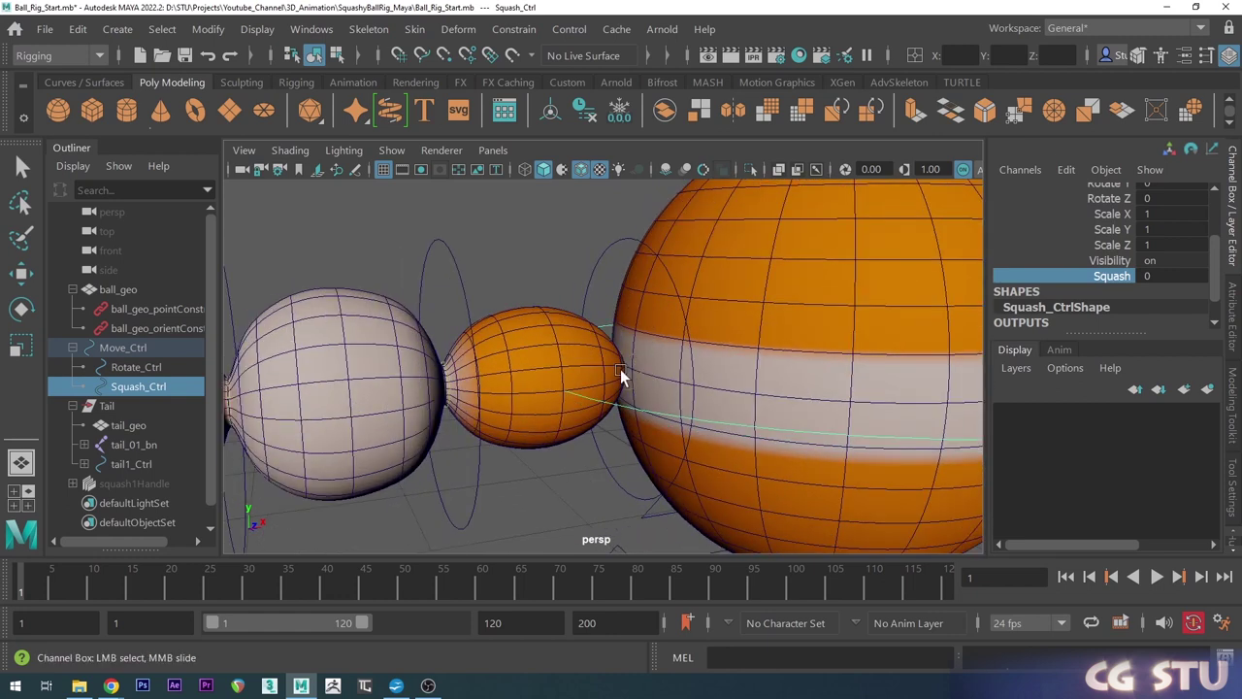
left_click_drag(813, 361, 704, 336, "alt")
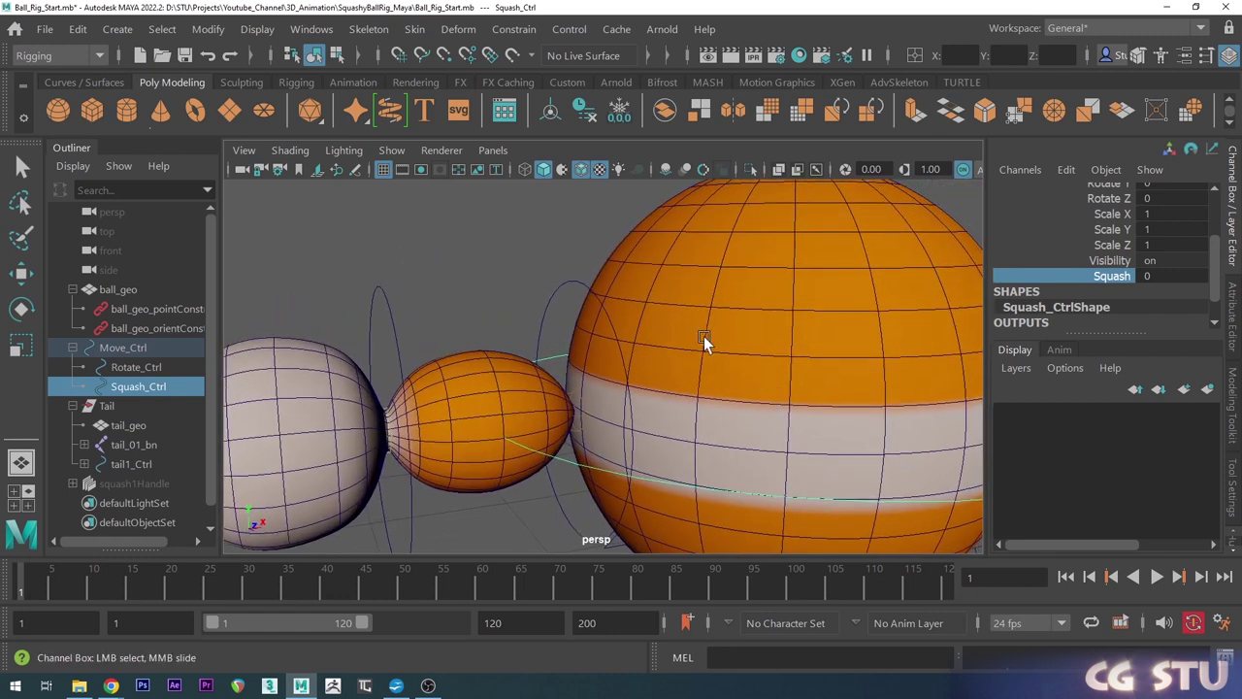
left_click(662, 275)
key("e")
right_click_drag(570, 231, 481, 157)
scroll(632, 417, "up", 2)
left_click_drag(633, 418, 660, 431, "alt")
scroll(622, 456, "up", 4)
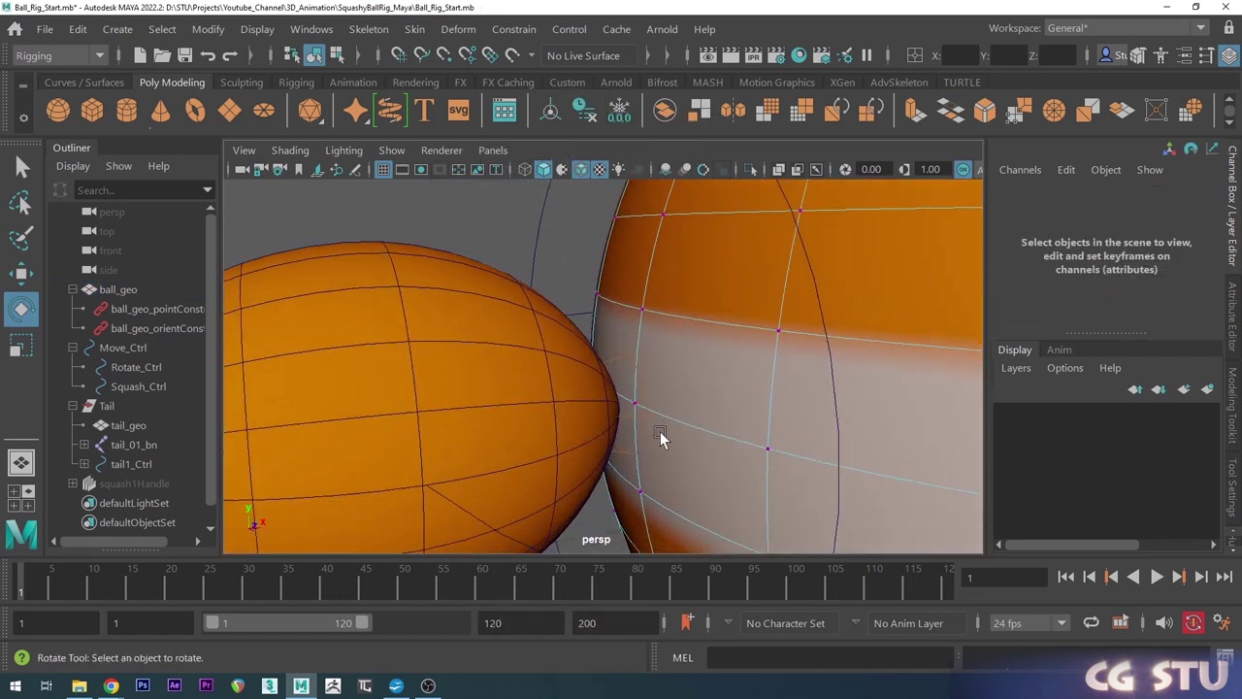
left_click(633, 402)
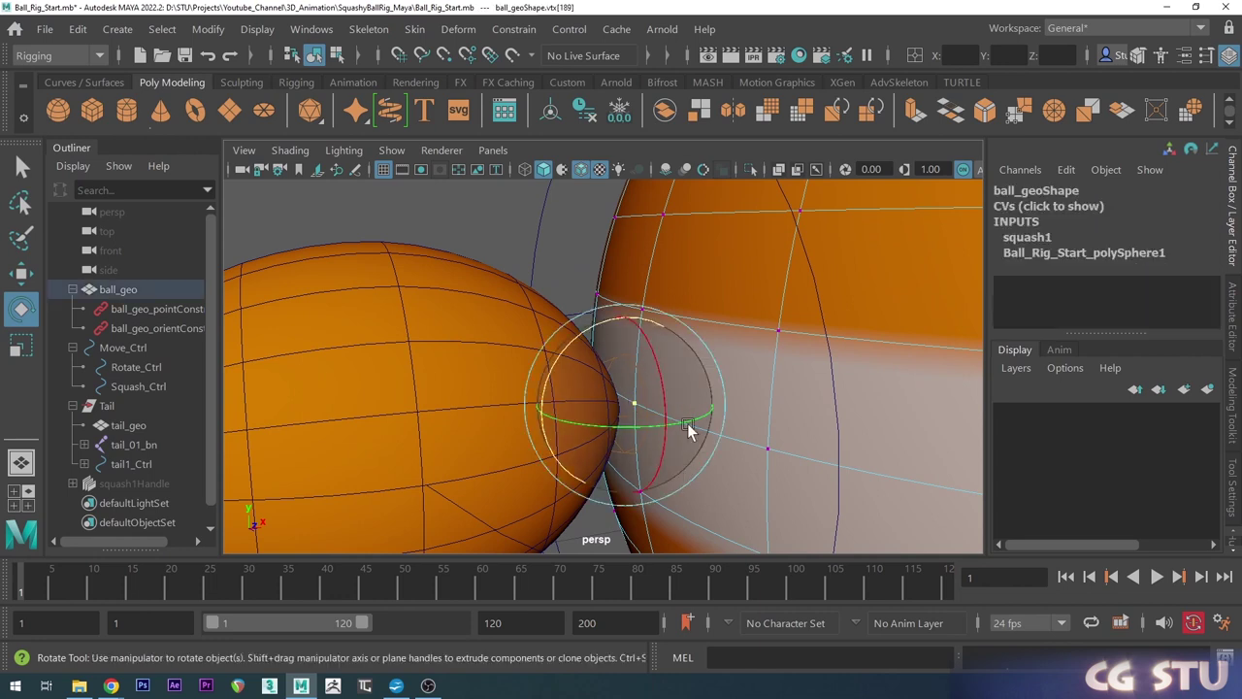
Add the Tail group to the selection and attach it to the ball's vertex with a Point On Poly constraint.
scroll(680, 417, "down", 3)
mouse_move(679, 417)
left_mouse_down("alt")
mouse_move(670, 423)
mouse_move(691, 417)
left_mouse_up("alt")
scroll(620, 426, "up", 3)
scroll(622, 426, "down", 3)
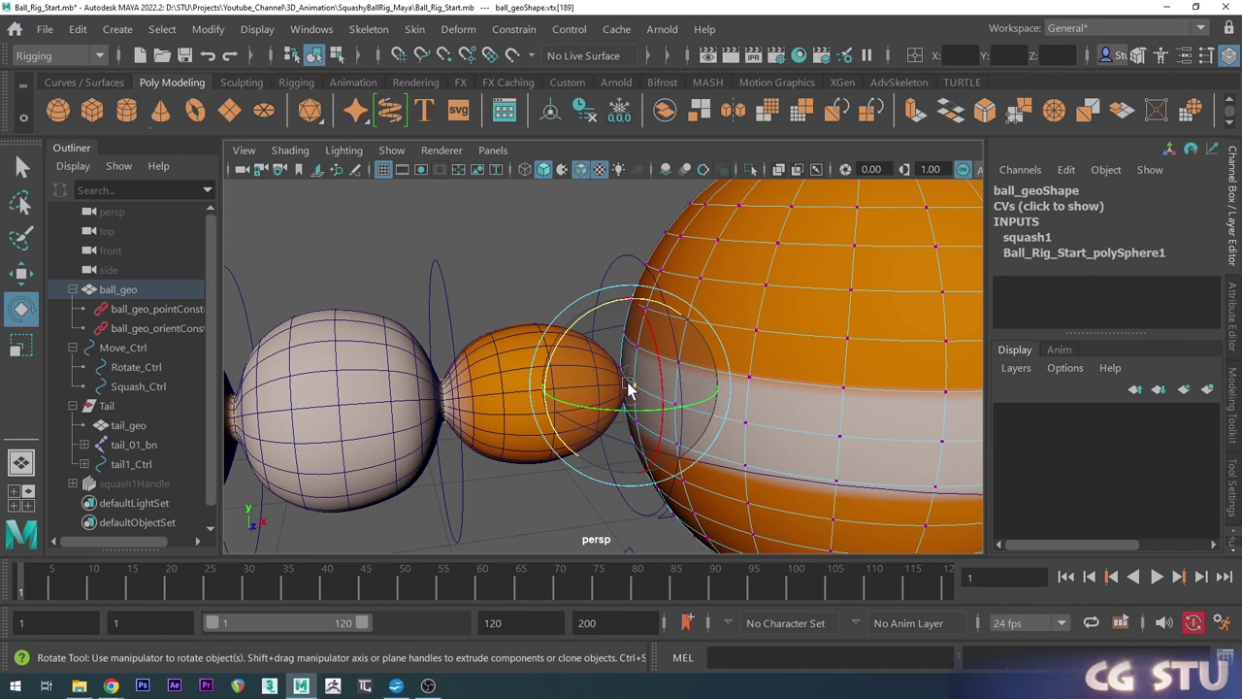
left_click(112, 408)
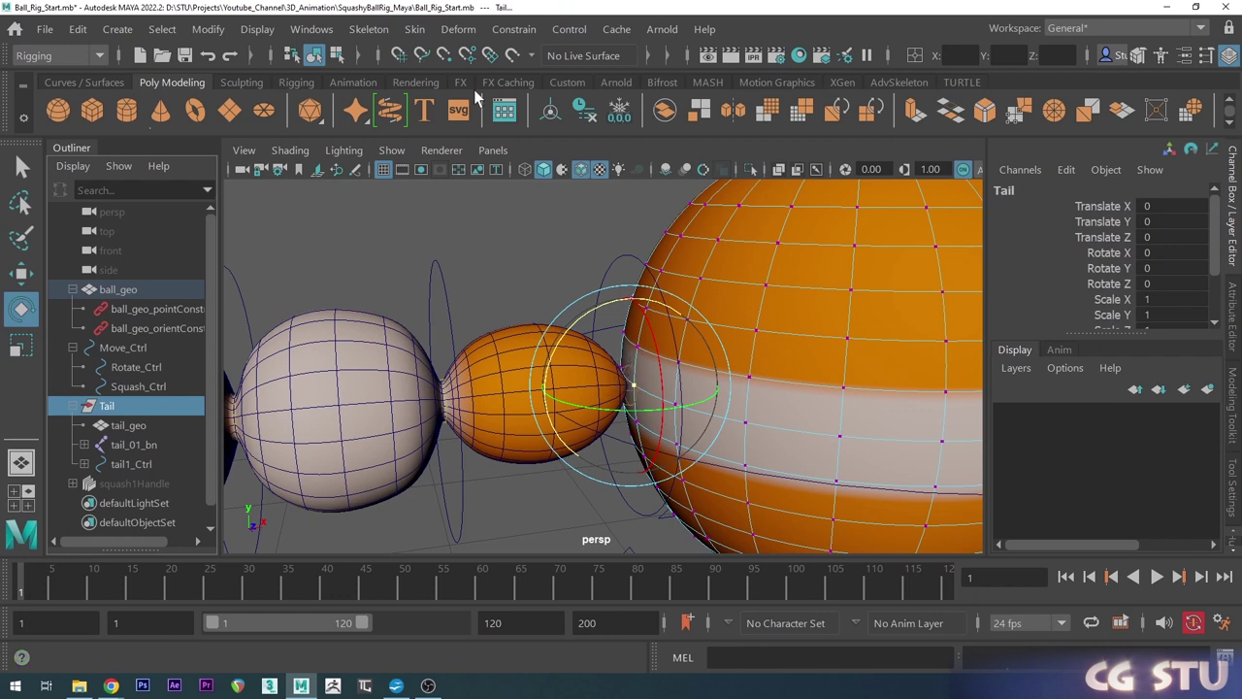
left_click(513, 31)
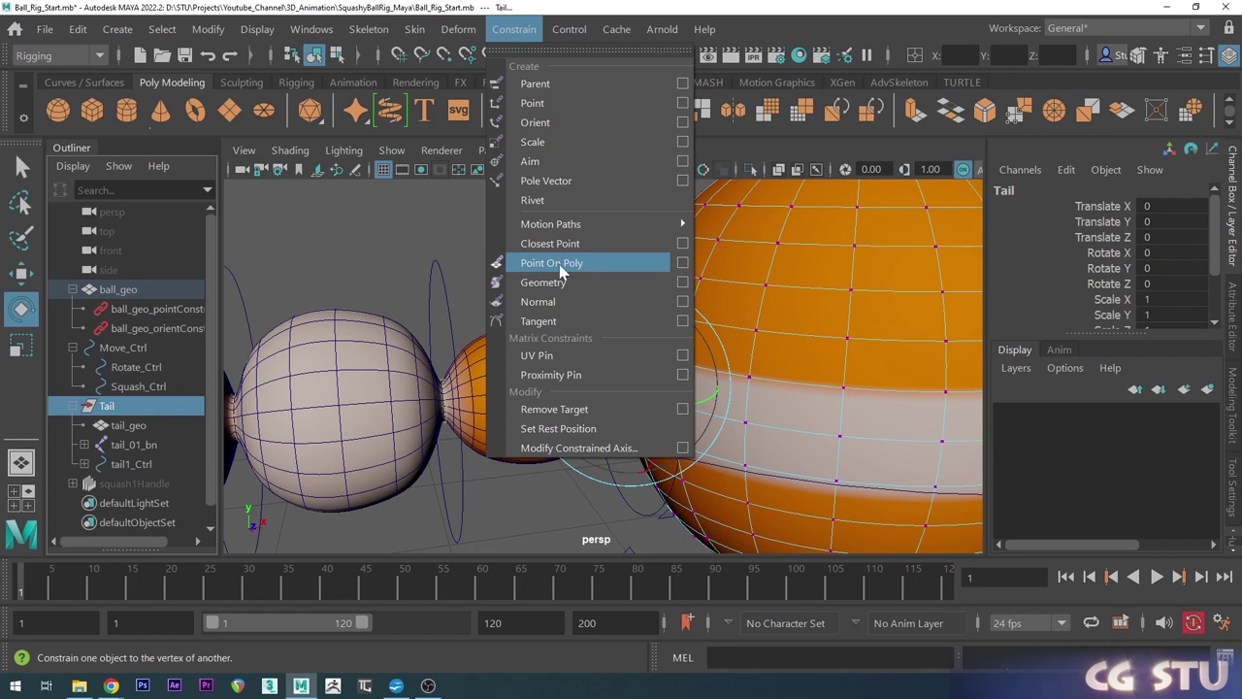
left_click(604, 270)
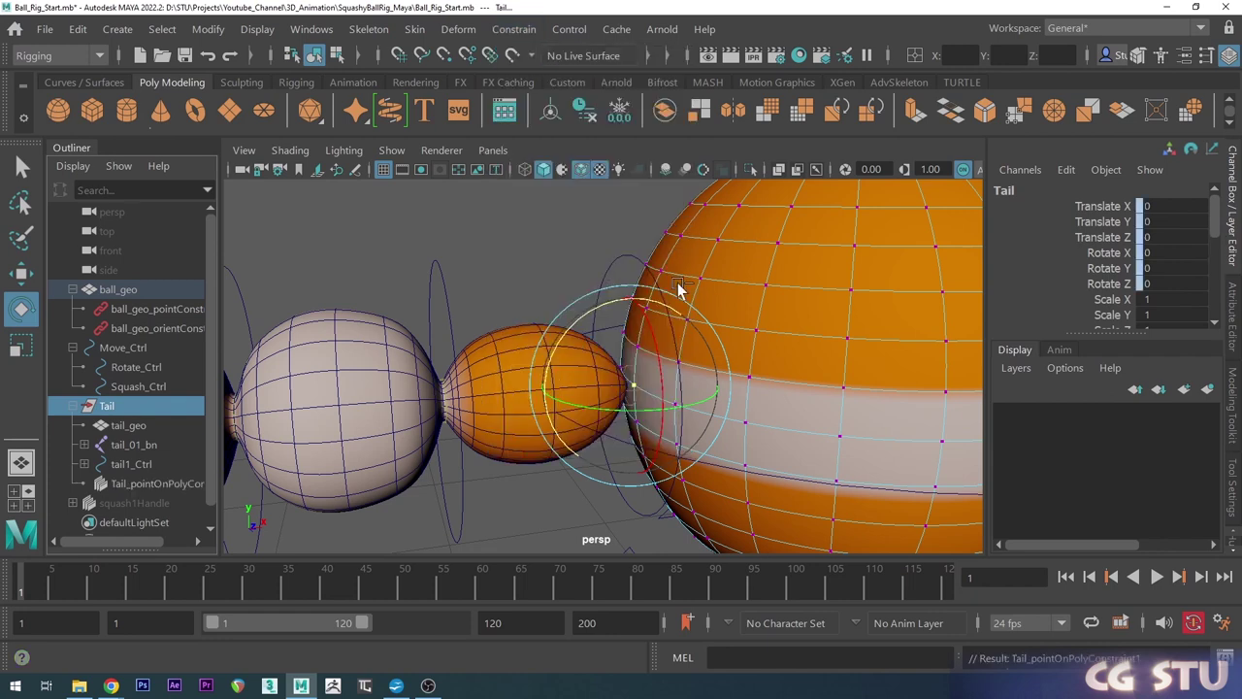
Return ball_geo to object mode and clear the selection.
scroll(722, 377, "down", 5)
mouse_move(727, 383)
left_mouse_down("alt")
mouse_move(752, 384)
mouse_move(701, 382)
mouse_move(725, 360)
left_mouse_up("alt")
scroll(723, 361, "down", 3)
scroll(720, 362, "up", 3)
middle_click_drag(732, 370, 739, 379, "alt")
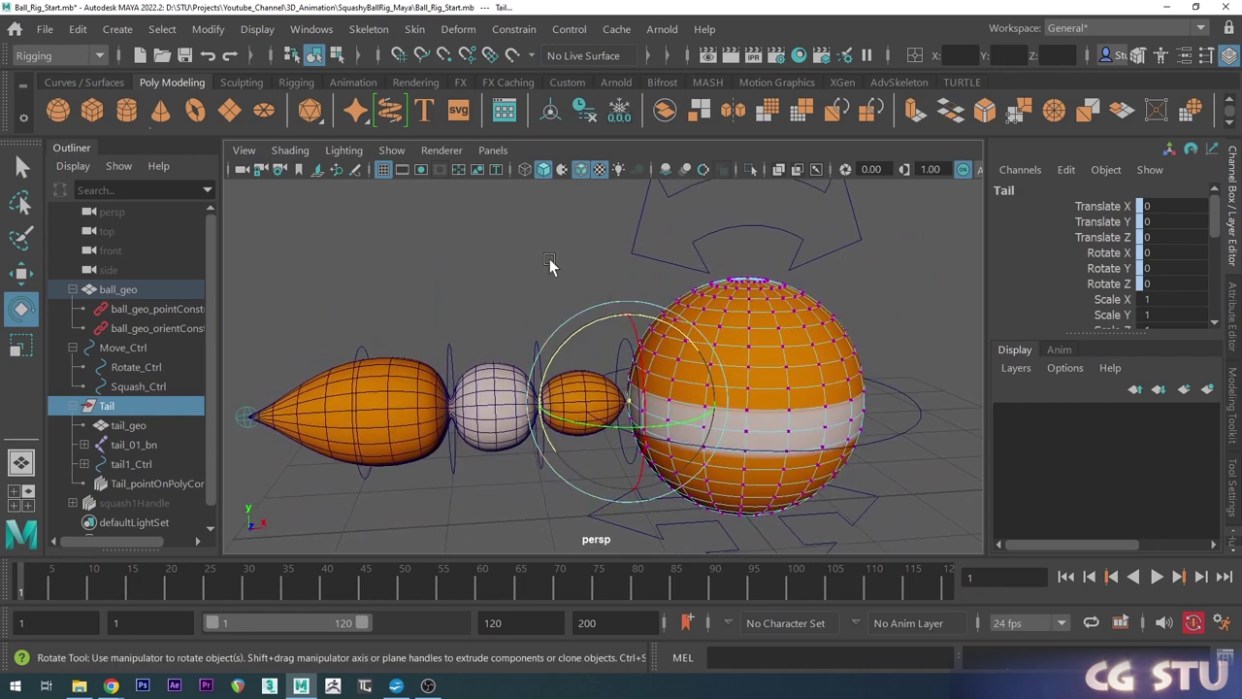
right_click(550, 259)
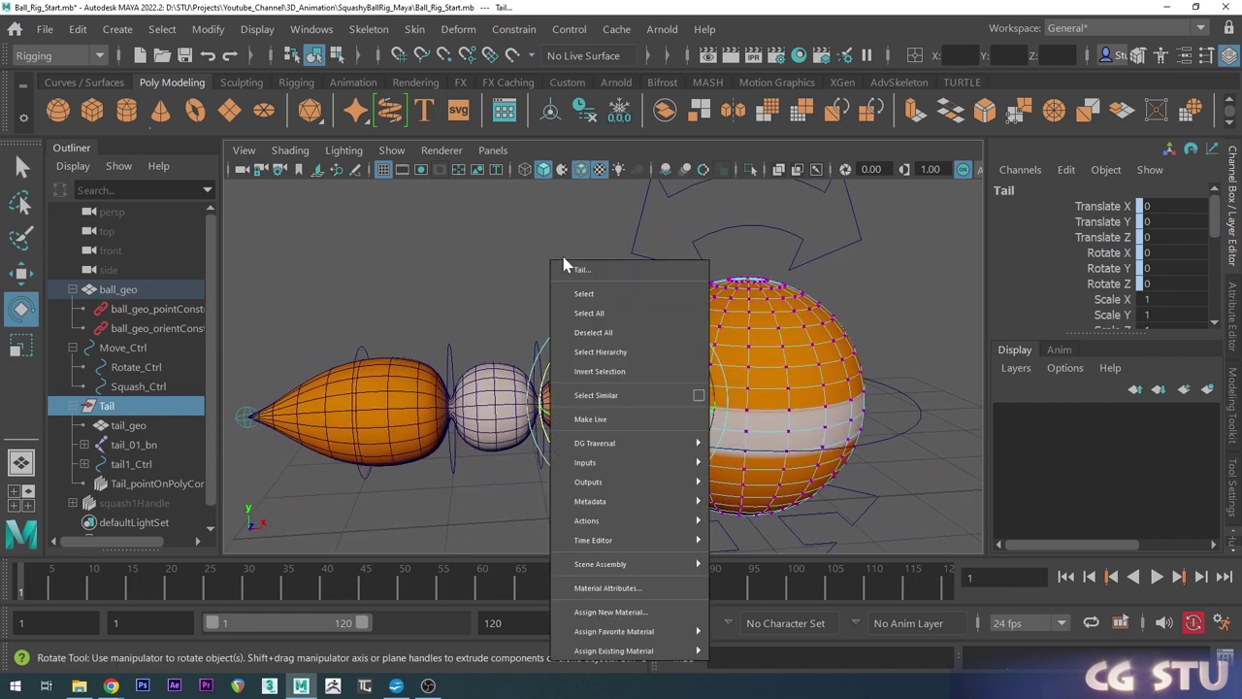
left_click(530, 225)
left_click(553, 262)
right_click_drag(553, 262, 636, 123)
left_click(747, 379)
left_click_drag(749, 375, 723, 375, "alt")
left_click(662, 388)
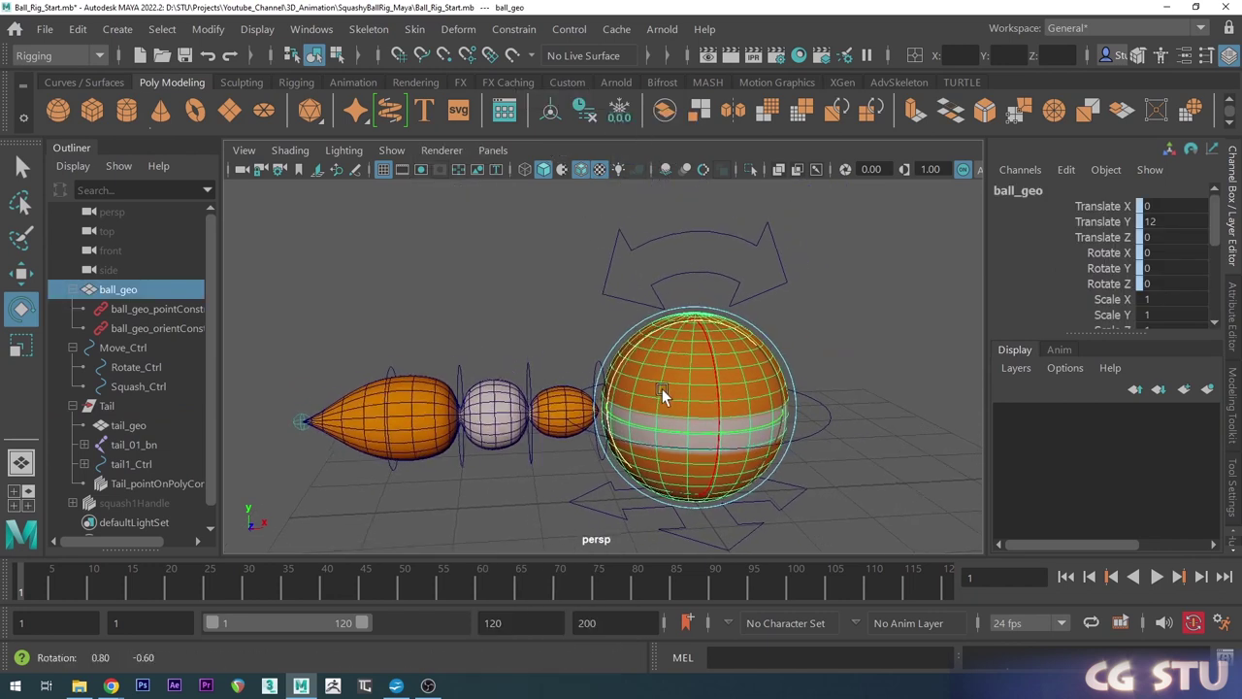
left_click(552, 316)
middle_click_drag(789, 357, 768, 359, "alt")
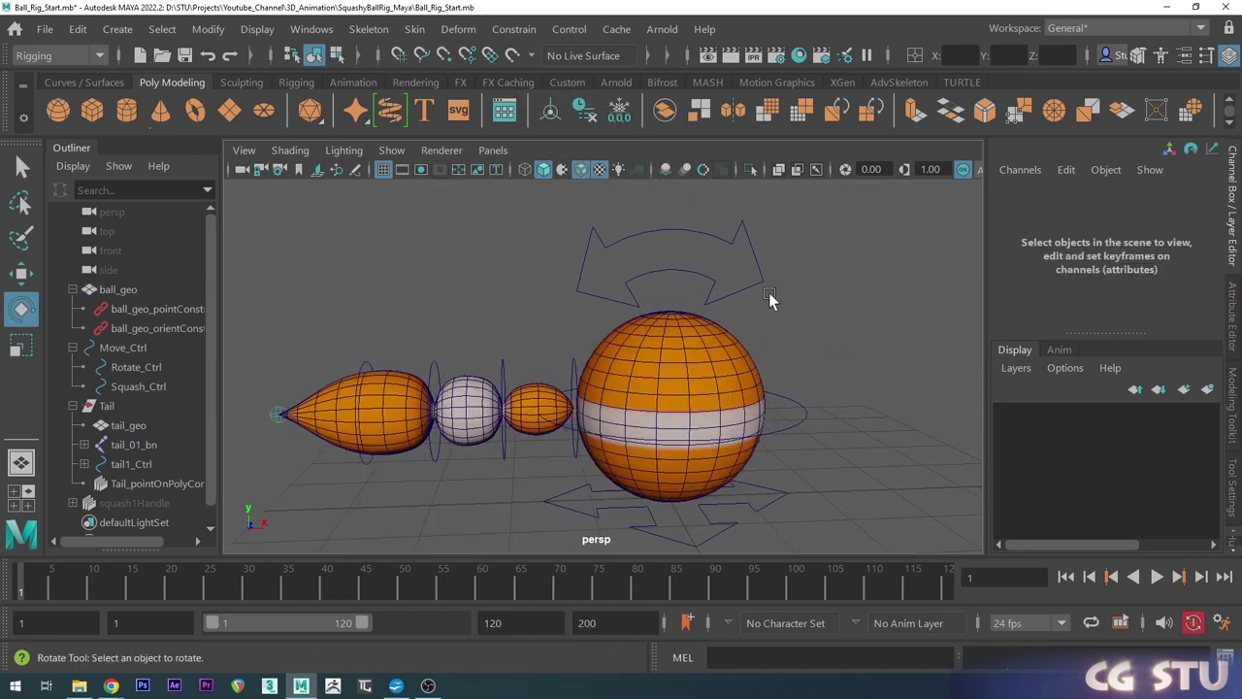
Try rotating Rotate_Ctrl around Z to check how the constrained tail follows the ball, and undo the rotation.
left_click(748, 240)
mouse_move(642, 329)
left_mouse_down()
mouse_move(666, 316)
mouse_move(602, 335)
mouse_move(676, 319)
mouse_move(652, 308)
left_mouse_up()
key("ctrl+z")
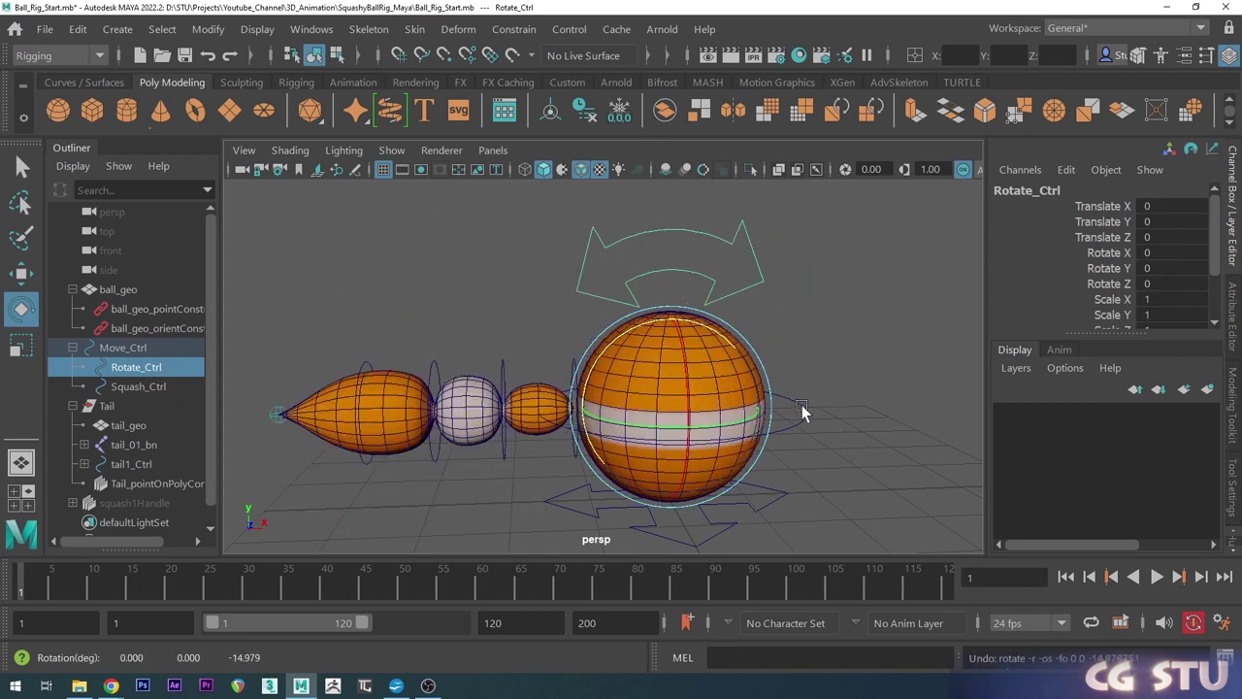
Set Squash_Ctrl's Squash to 0.7 to check how the tail follows the stretched ball.
left_click(788, 399)
scroll(1140, 260, "down", 1)
scroll(1141, 256, "down", 3)
left_click(1113, 276)
mouse_move(788, 328)
middle_mouse_down()
mouse_move(815, 328)
mouse_move(798, 333)
mouse_move(815, 341)
mouse_move(784, 349)
middle_mouse_up()
left_click_drag(784, 349, 784, 327, "alt")
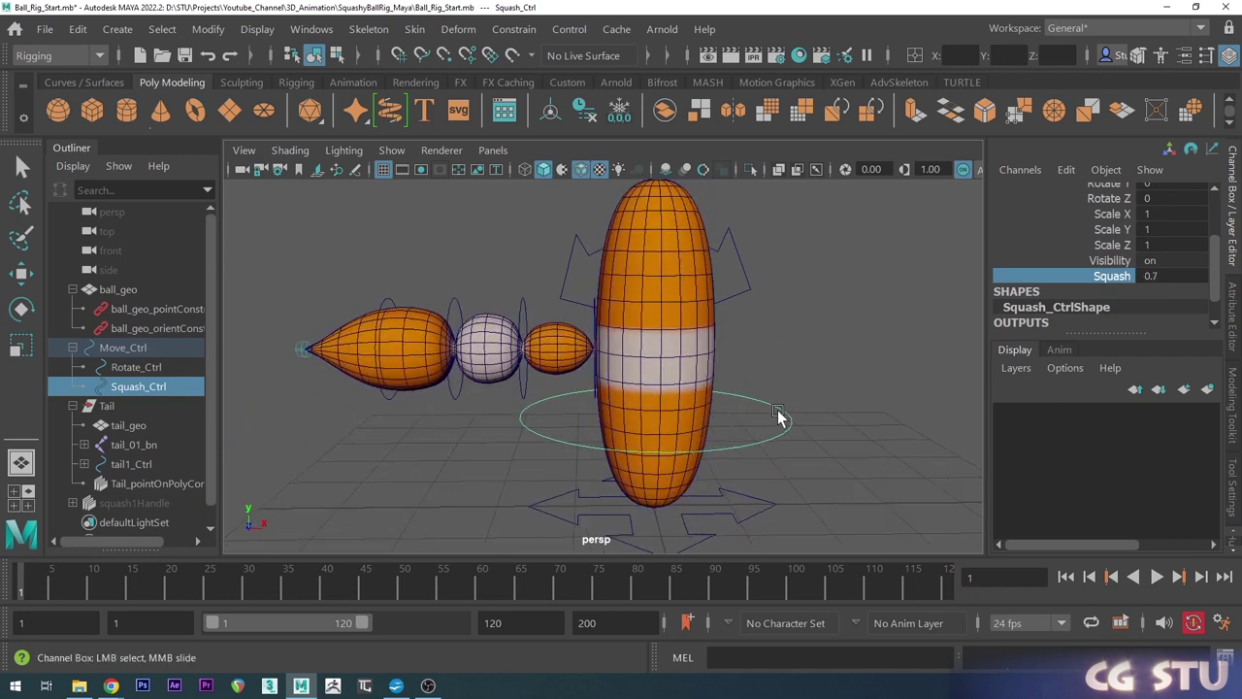
Rotate Squash_Ctrl to about -41.6 degrees in Z and examine the joint between tail and ball up close.
key("e")
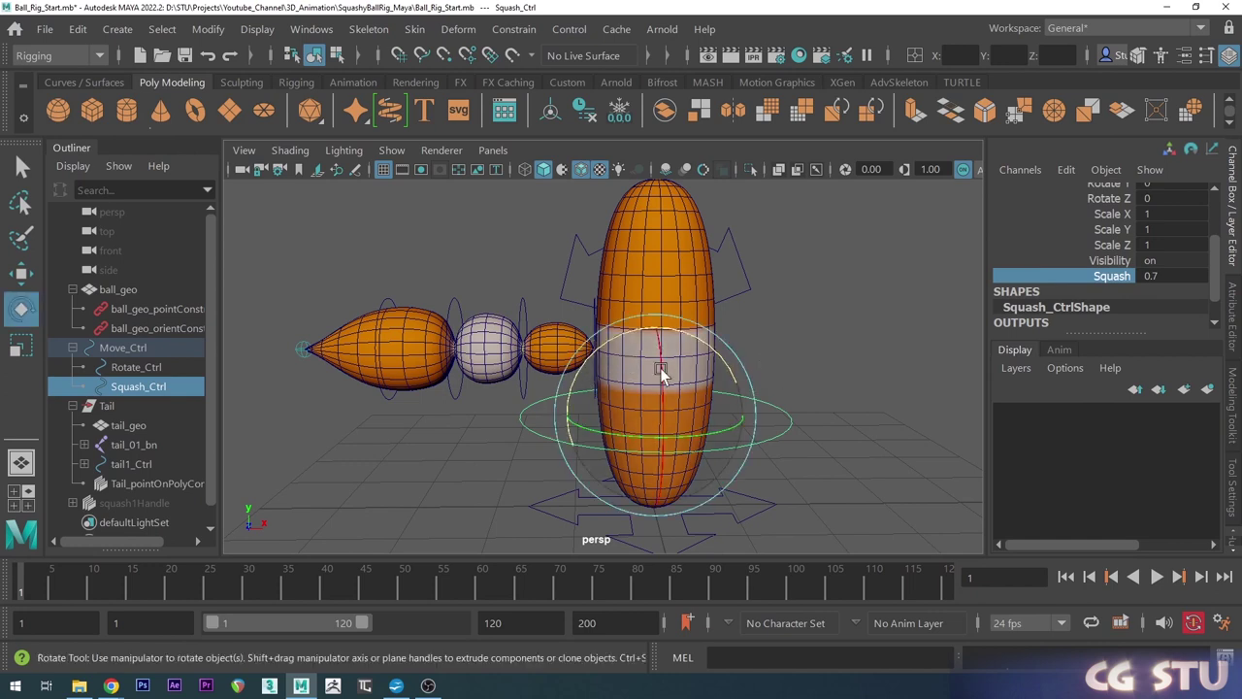
left_click_drag(692, 337, 776, 365)
scroll(590, 421, "up", 4)
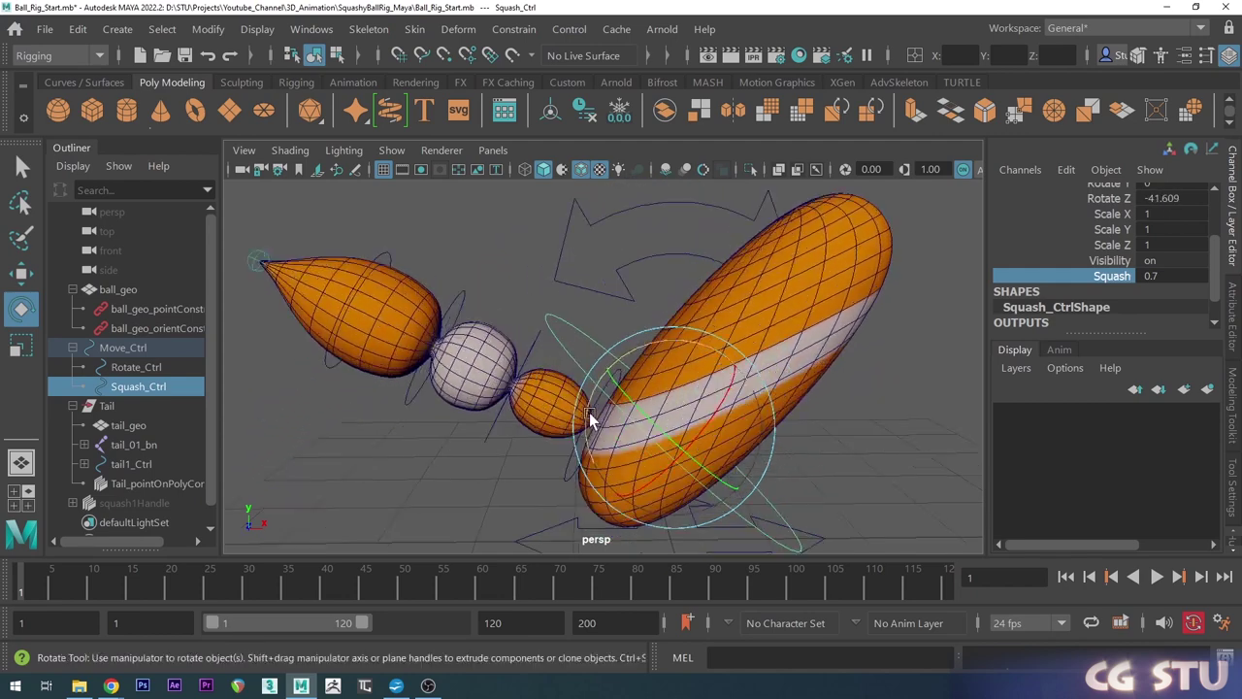
middle_click_drag(672, 432, 685, 352, "alt")
scroll(667, 364, "up", 4)
left_click_drag(667, 364, 616, 367, "alt")
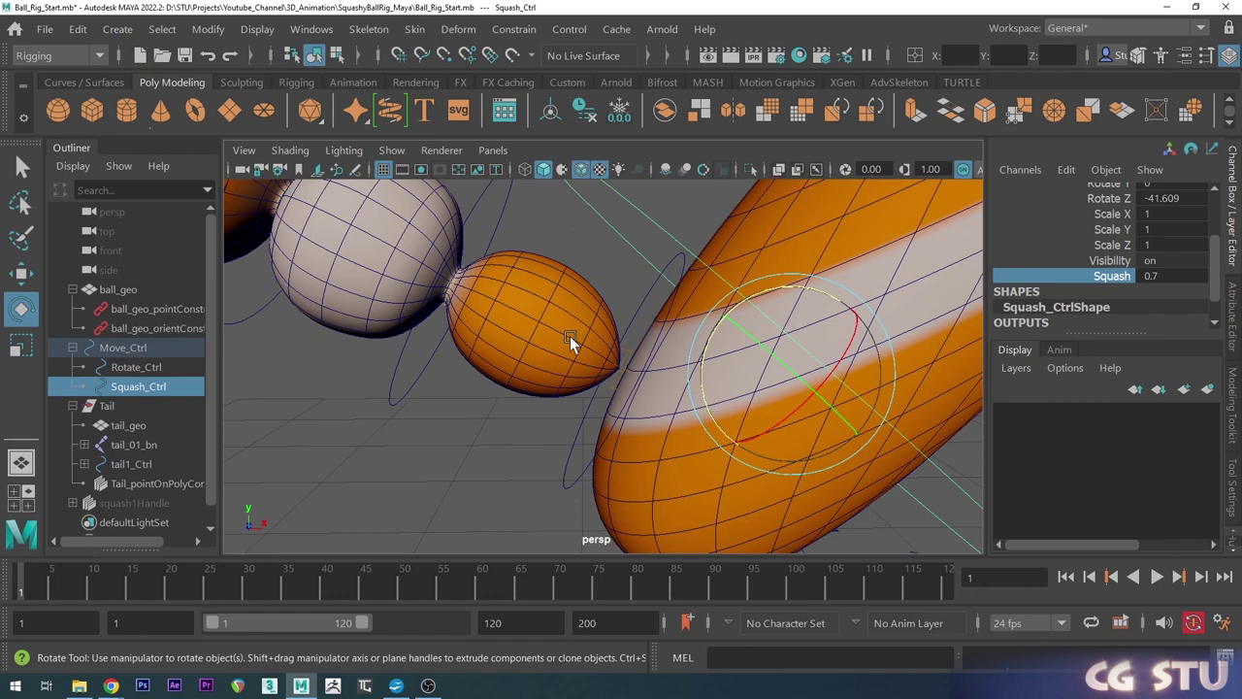
left_click_drag(523, 323, 661, 345, "alt")
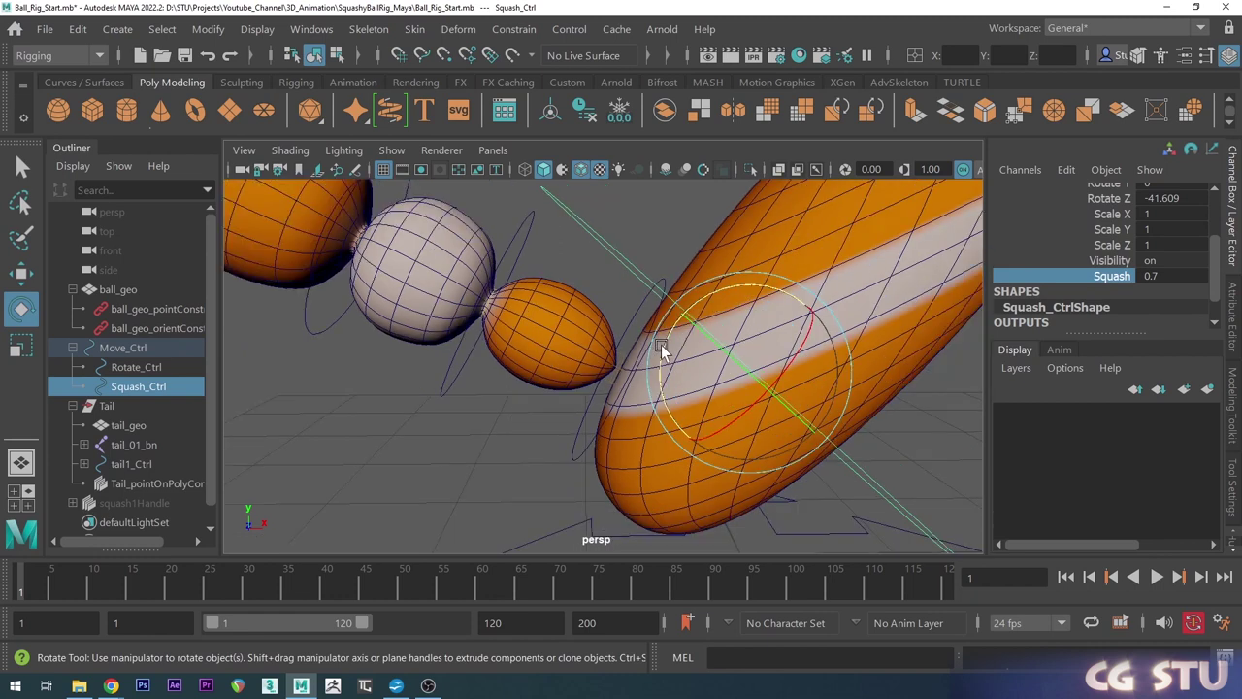
scroll(667, 328, "down", 4)
middle_click_drag(687, 311, 696, 357, "alt")
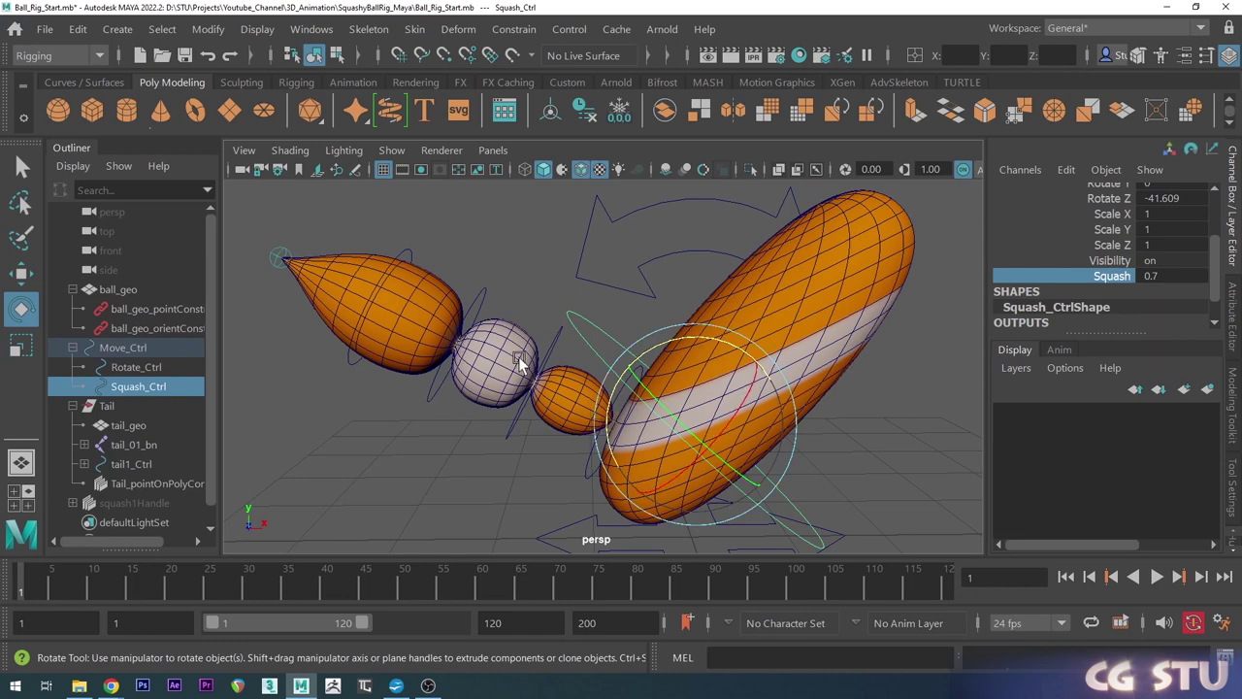
Try rotating Squash_Ctrl further to about -91.6 degrees in Z, and undo all its test rotations and the squash.
left_click_drag(643, 329, 736, 311)
key("ctrl+z")
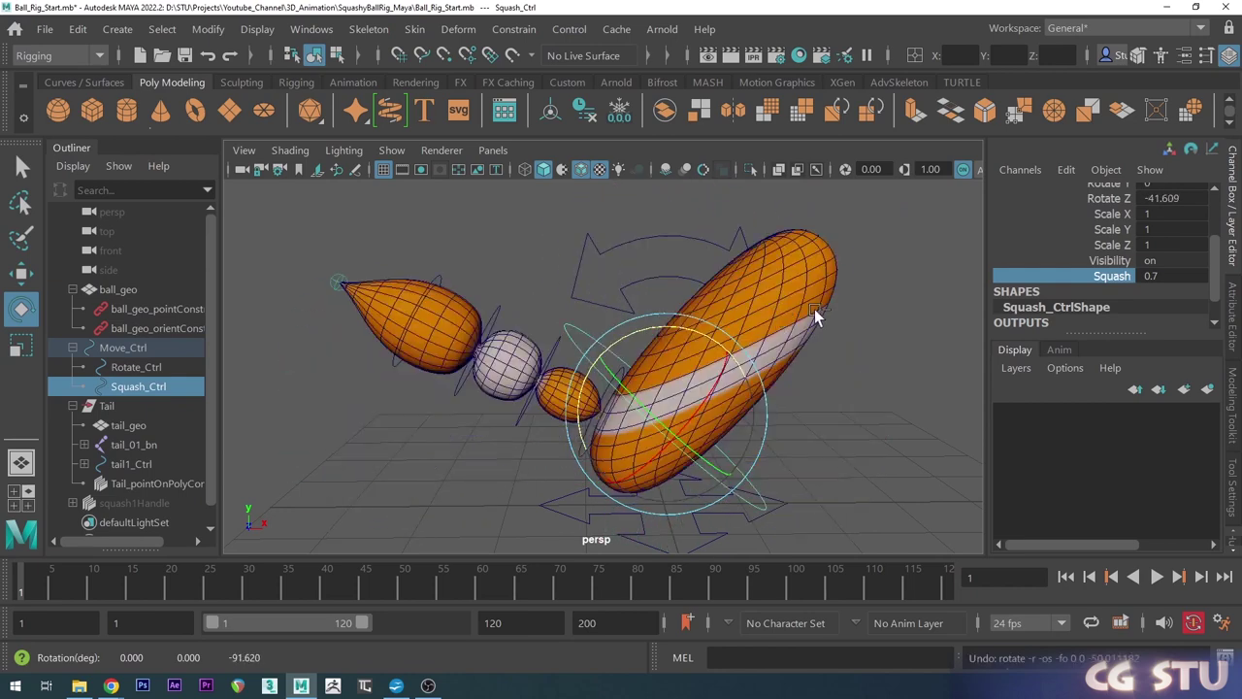
key("ctrl+z")
key("ctrl+z")
Break the connections on the Tail group's Rotate X, Rotate Y and Rotate Z channels.
scroll(687, 399, "up", 4)
left_click_drag(687, 406, 636, 410, "alt")
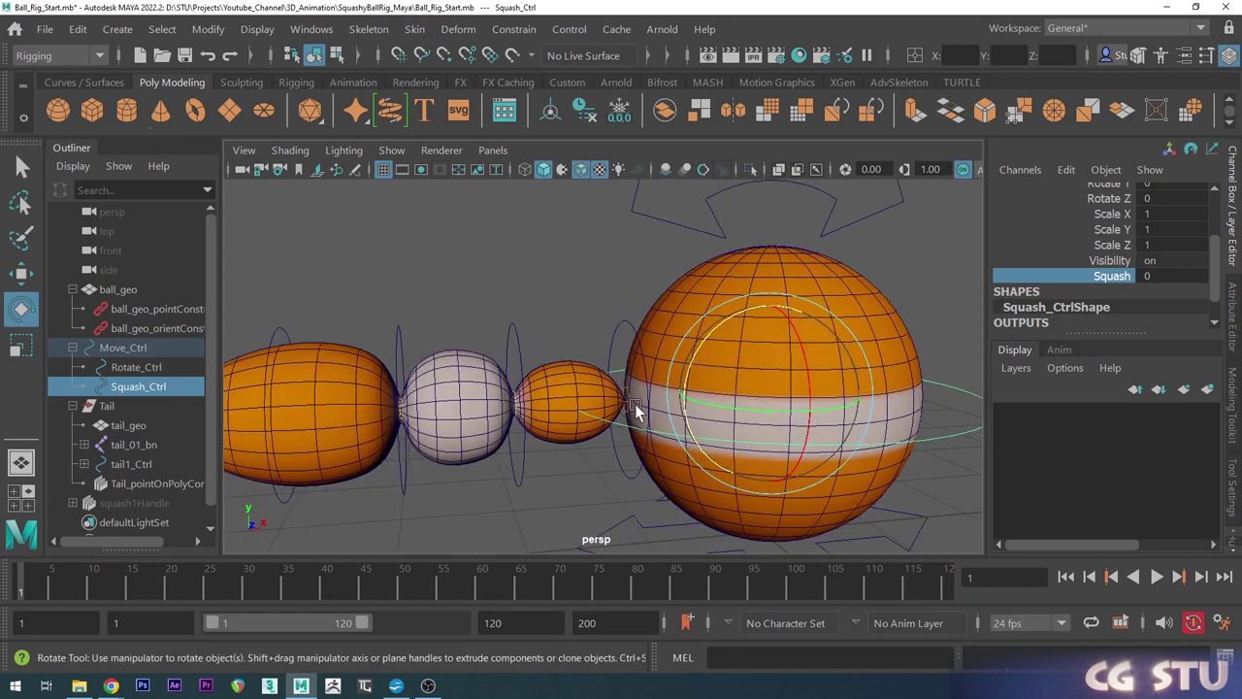
left_click_drag(651, 355, 677, 390, "alt")
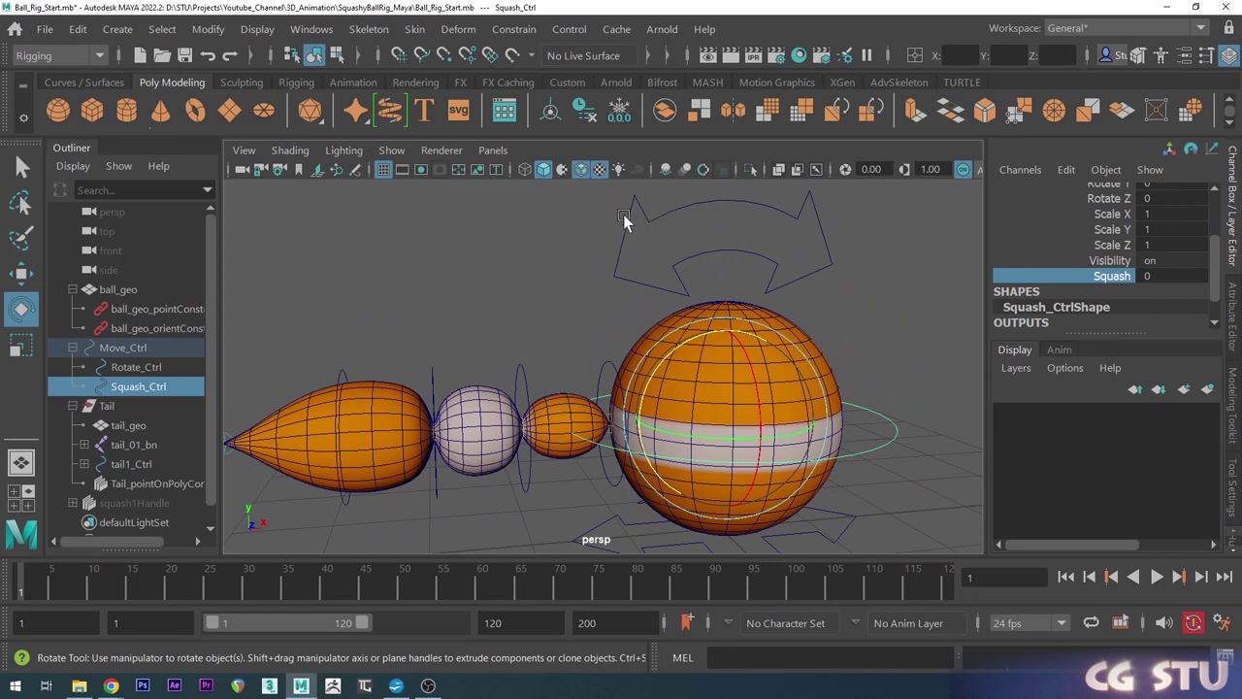
scroll(714, 384, "up", 3)
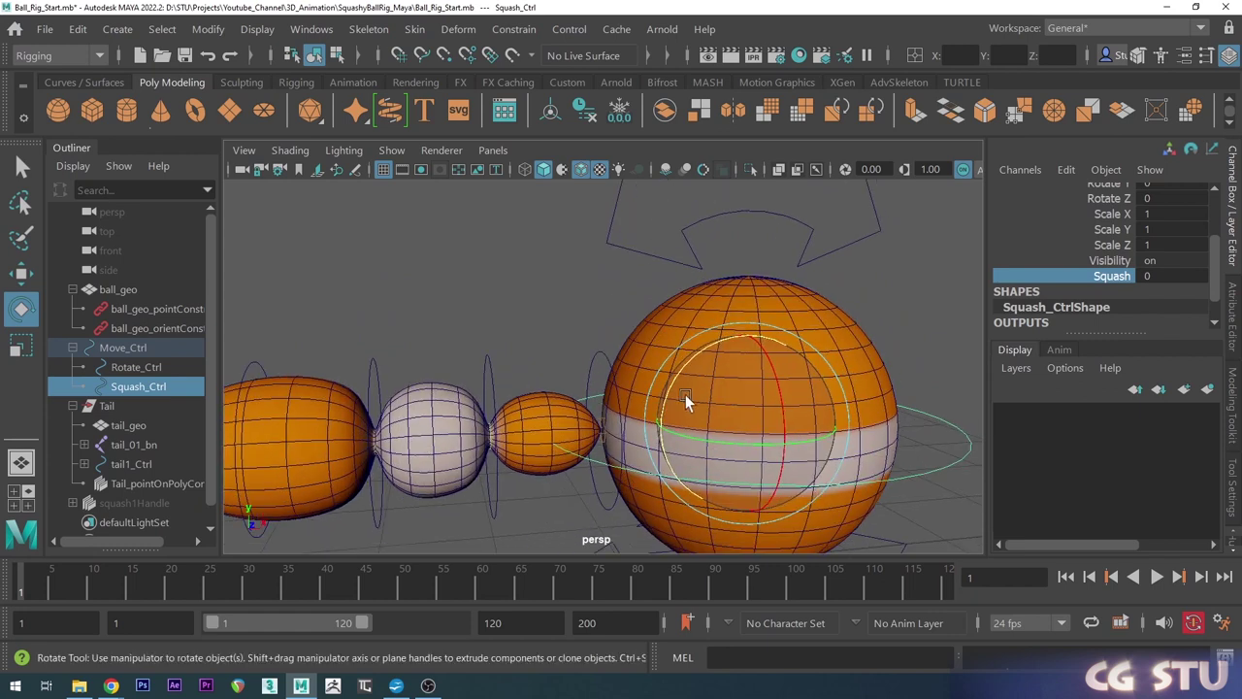
left_click(107, 405)
left_click_drag(680, 350, 738, 349, "alt")
scroll(1174, 211, "up", 3)
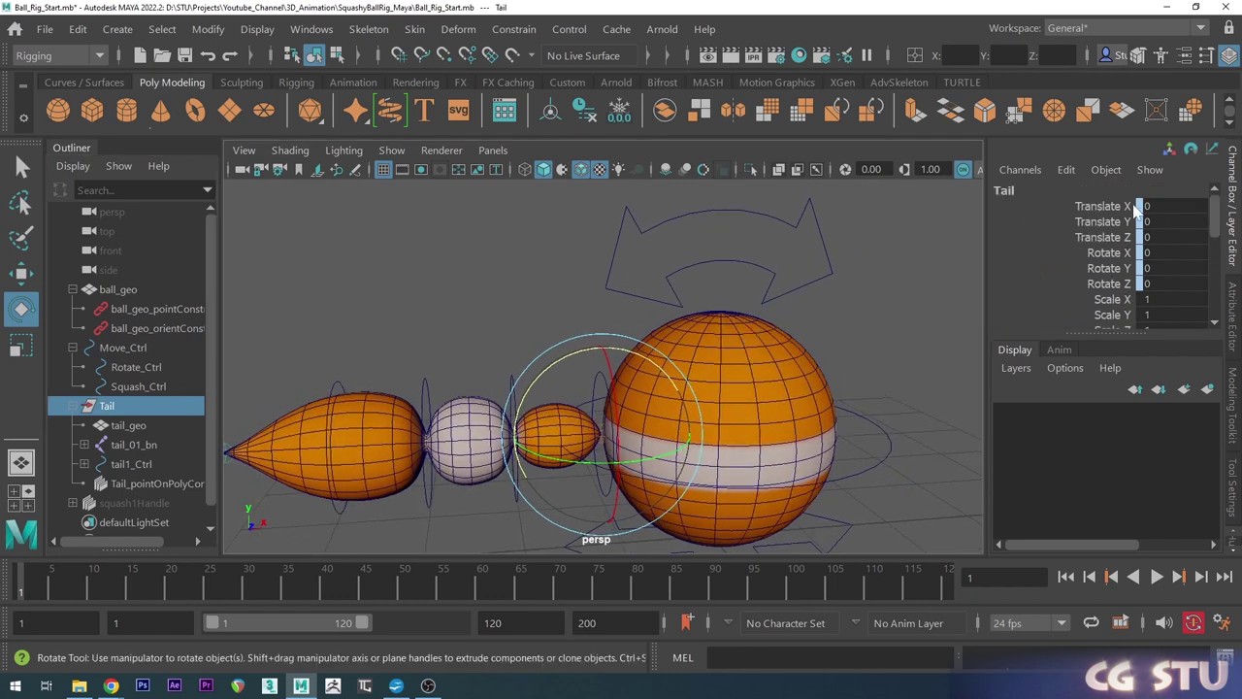
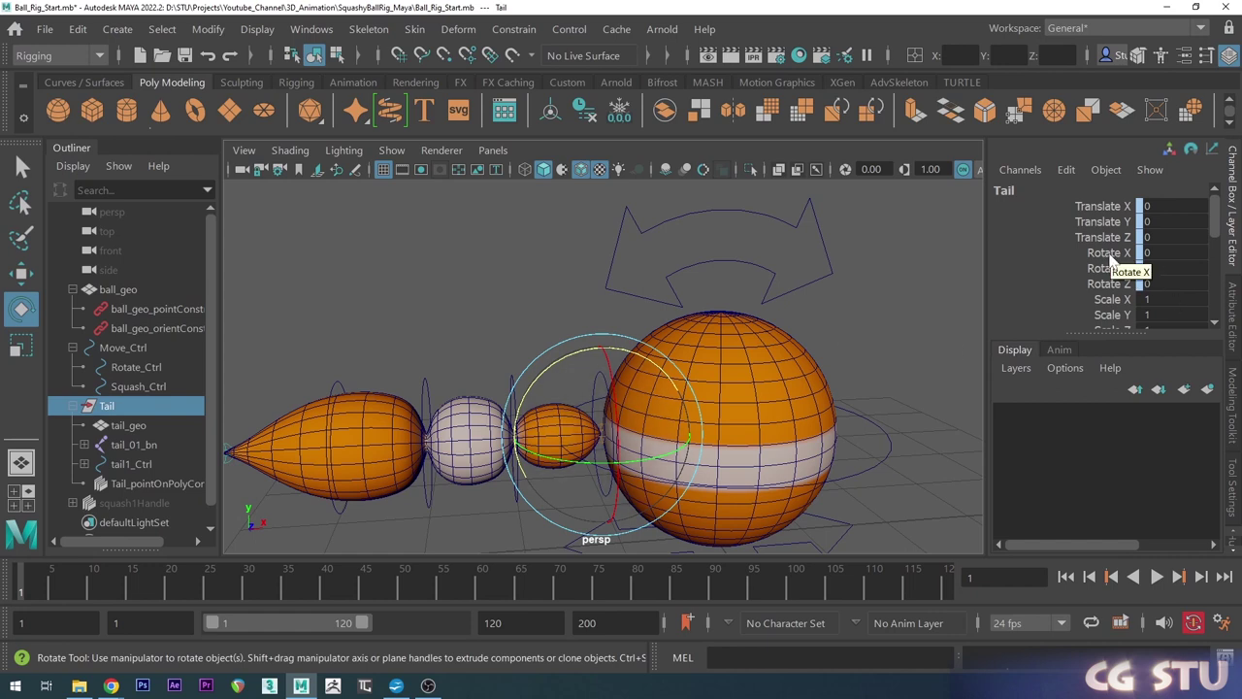
left_click(1112, 253)
left_click(1117, 282, "shift")
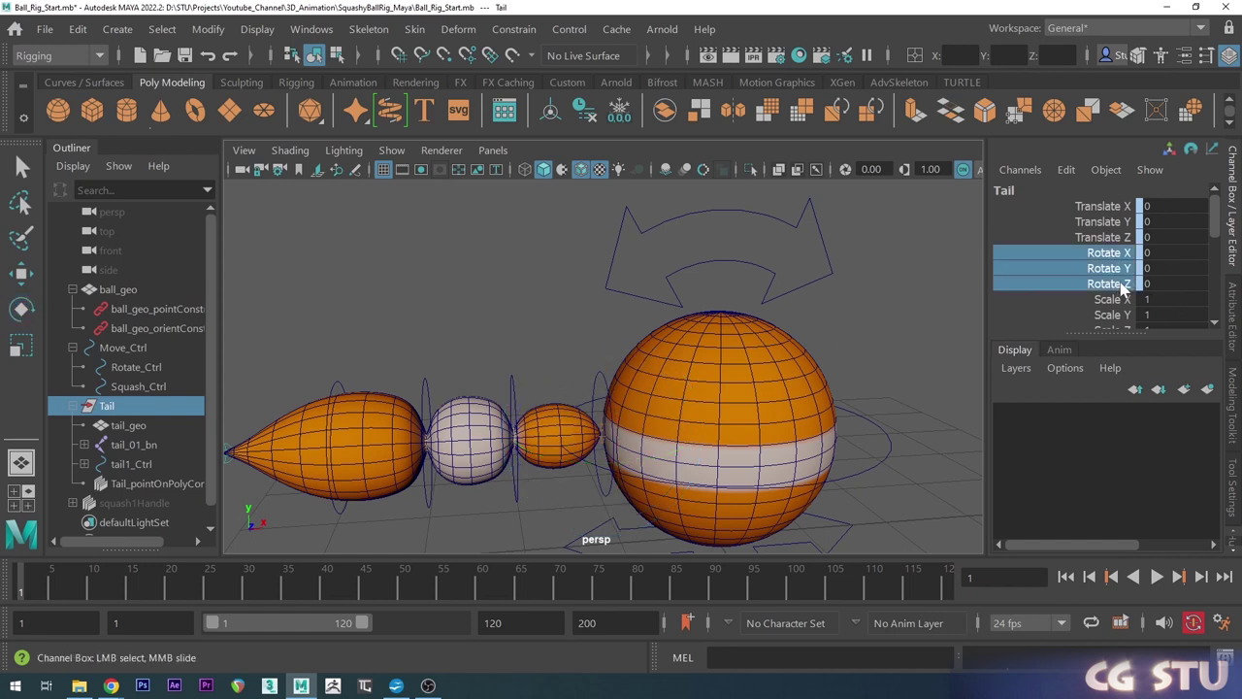
right_click(1103, 257)
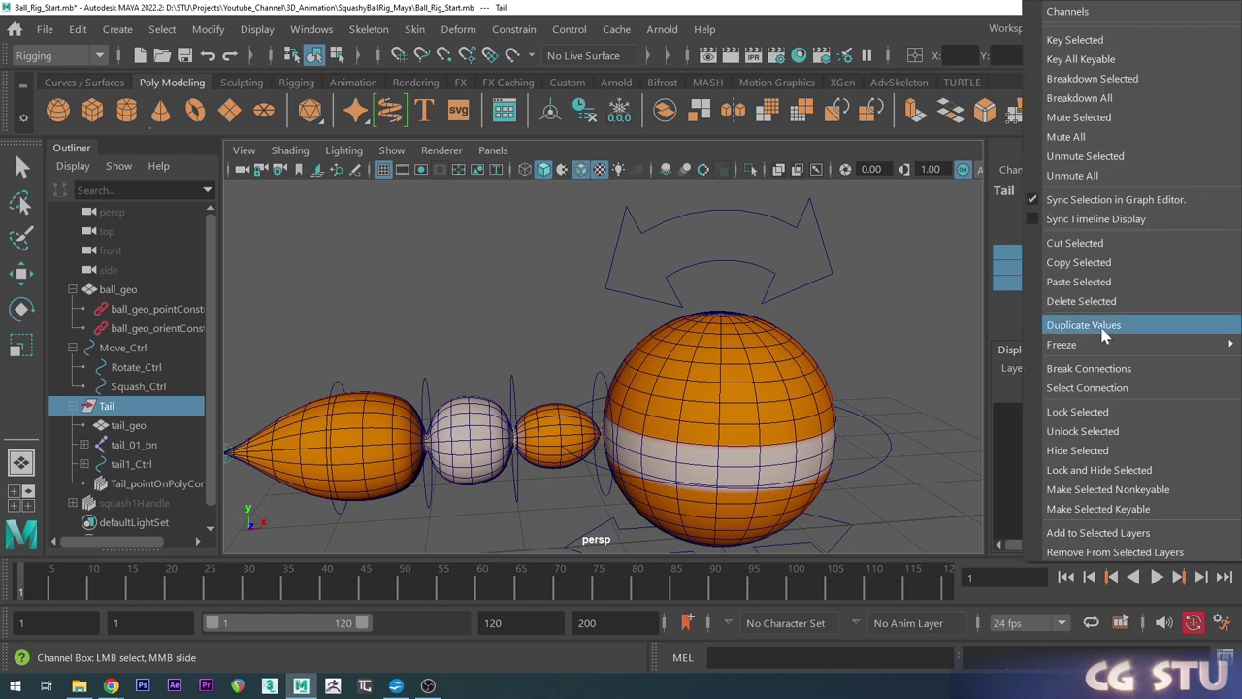
left_click(1107, 370)
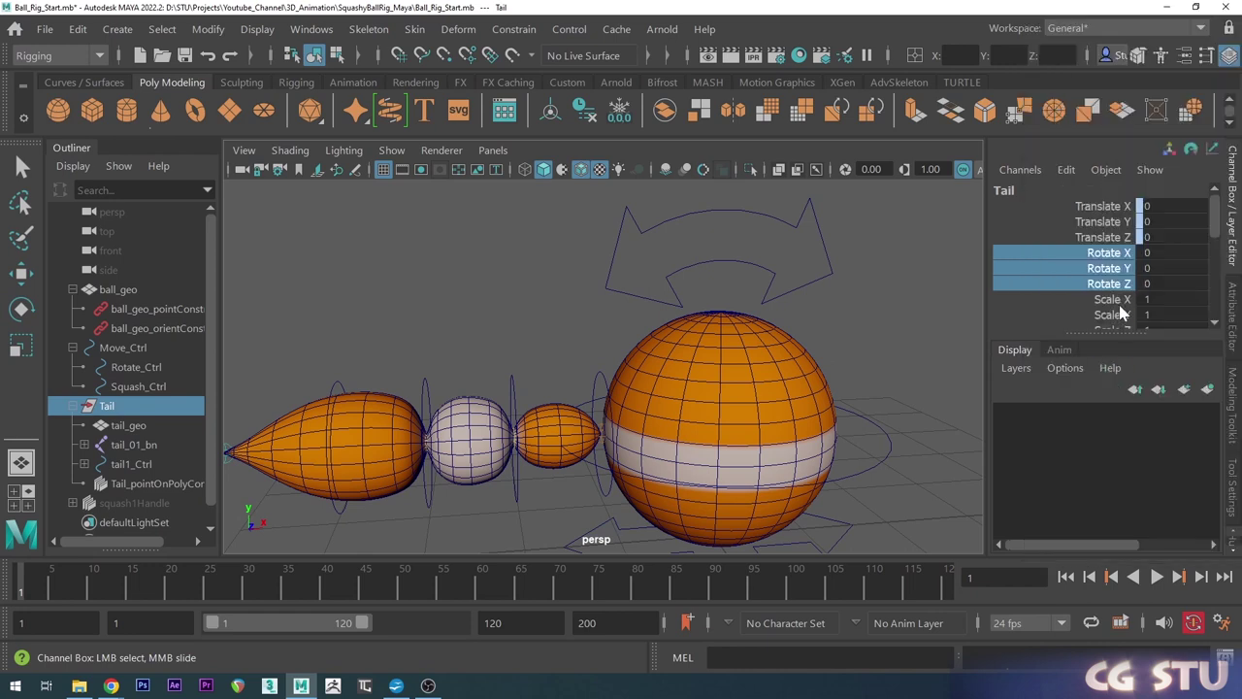
Orient-constrain the Tail group to Rotate_Ctrl, using the control as the driver.
left_click(1064, 238)
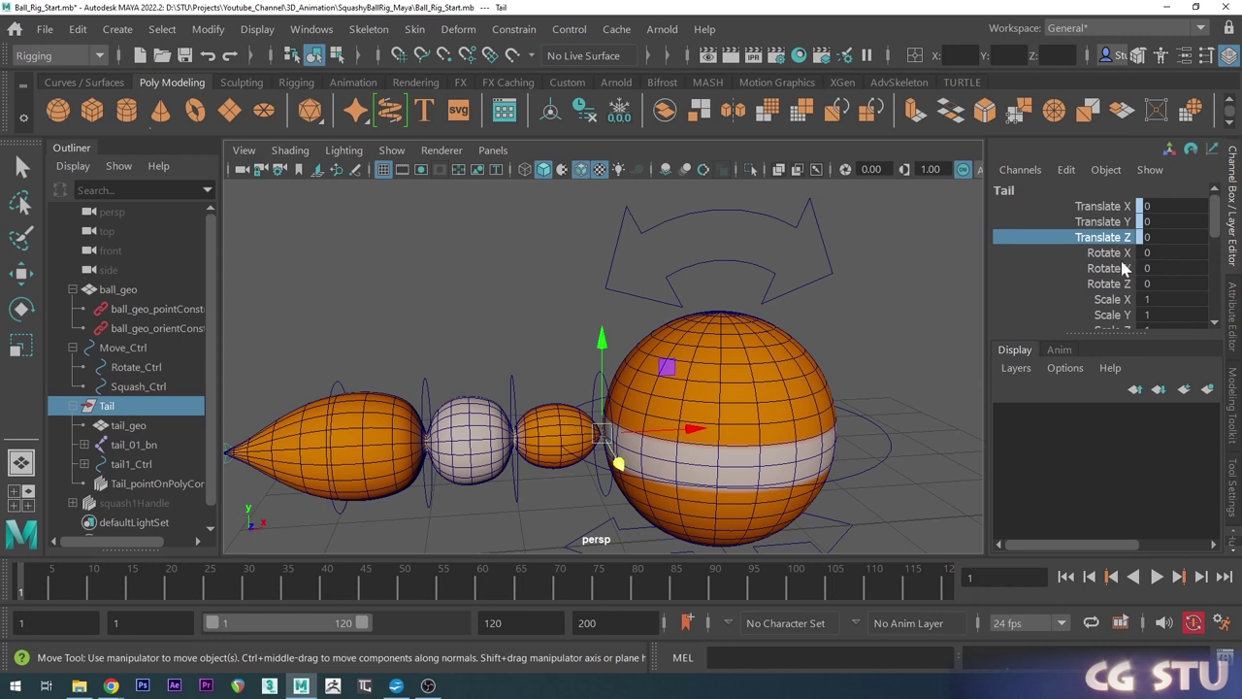
scroll(657, 454, "up", 3)
middle_click_drag(662, 421, 653, 442, "alt")
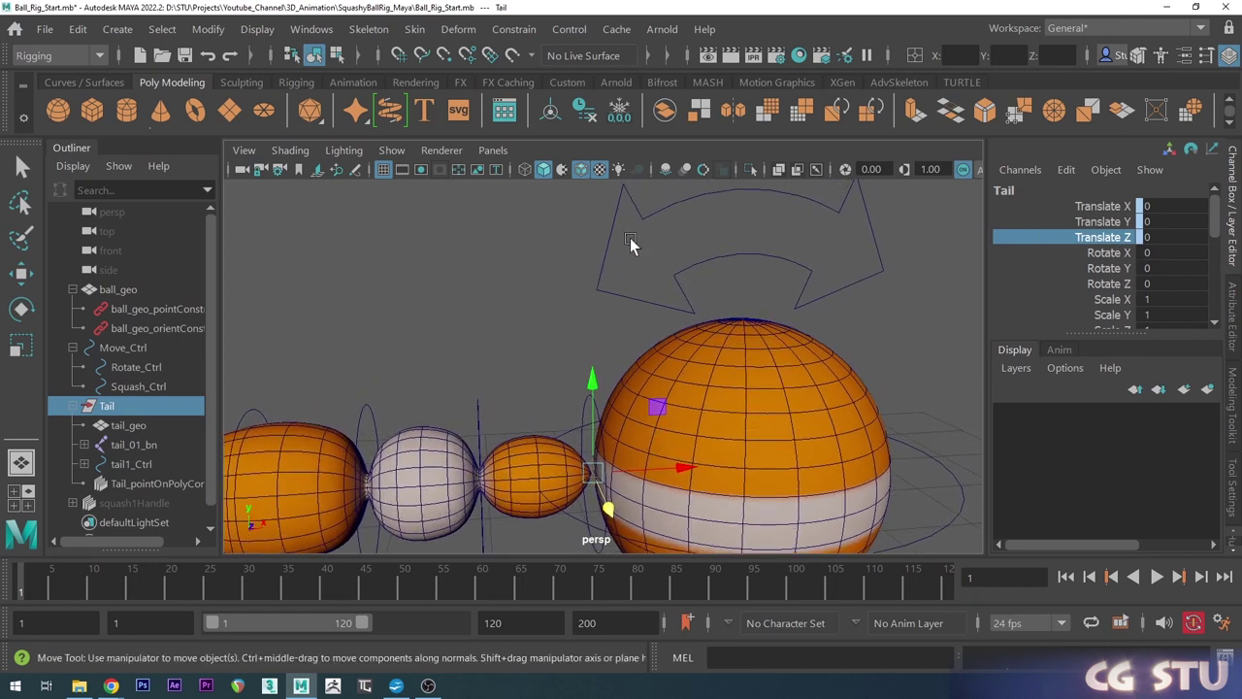
left_click(655, 212)
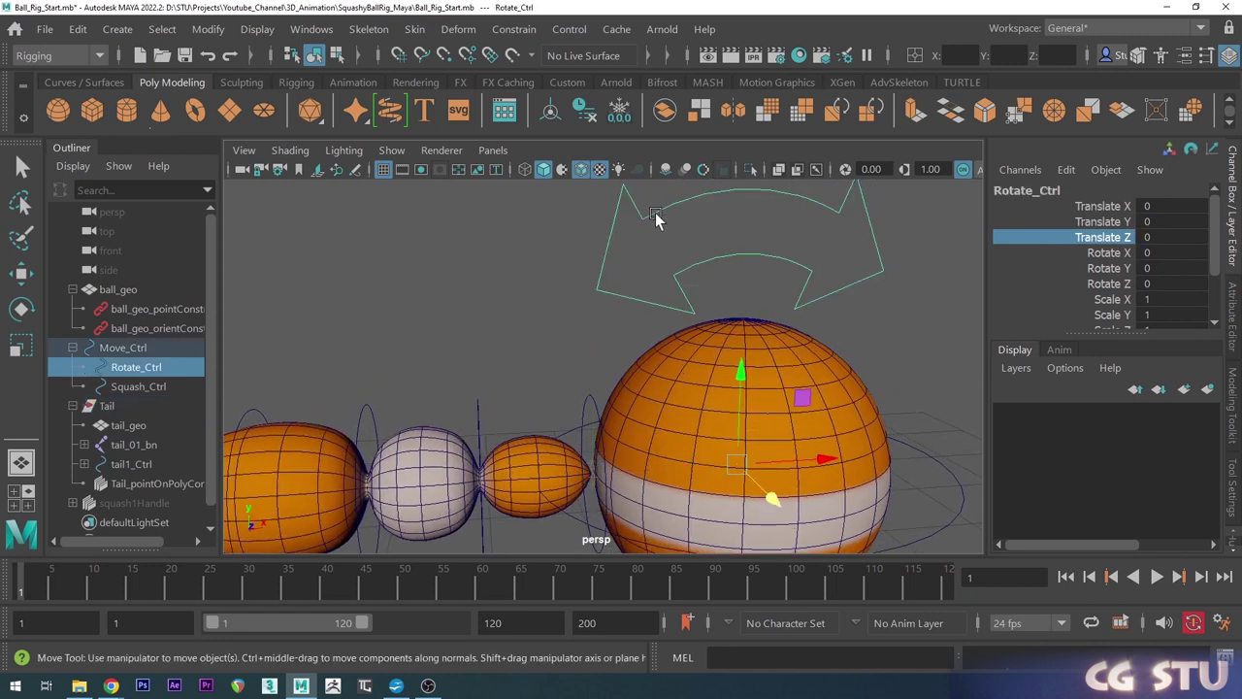
left_click(130, 404, "ctrl")
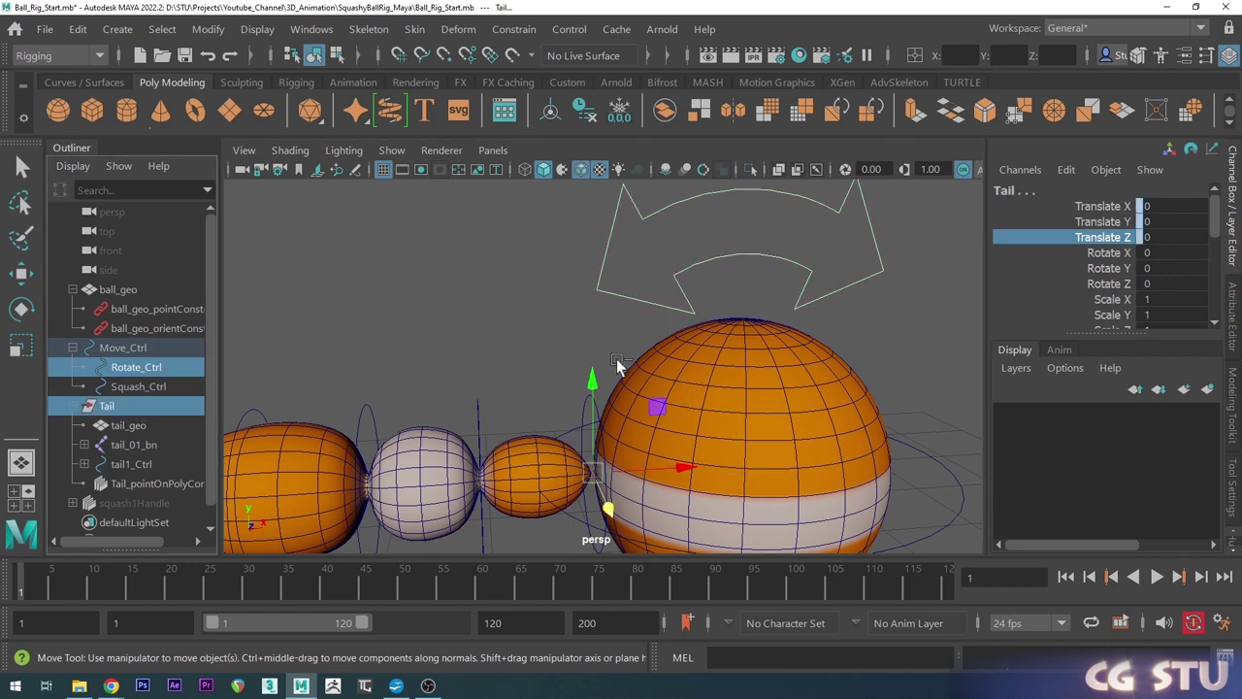
left_click(520, 36)
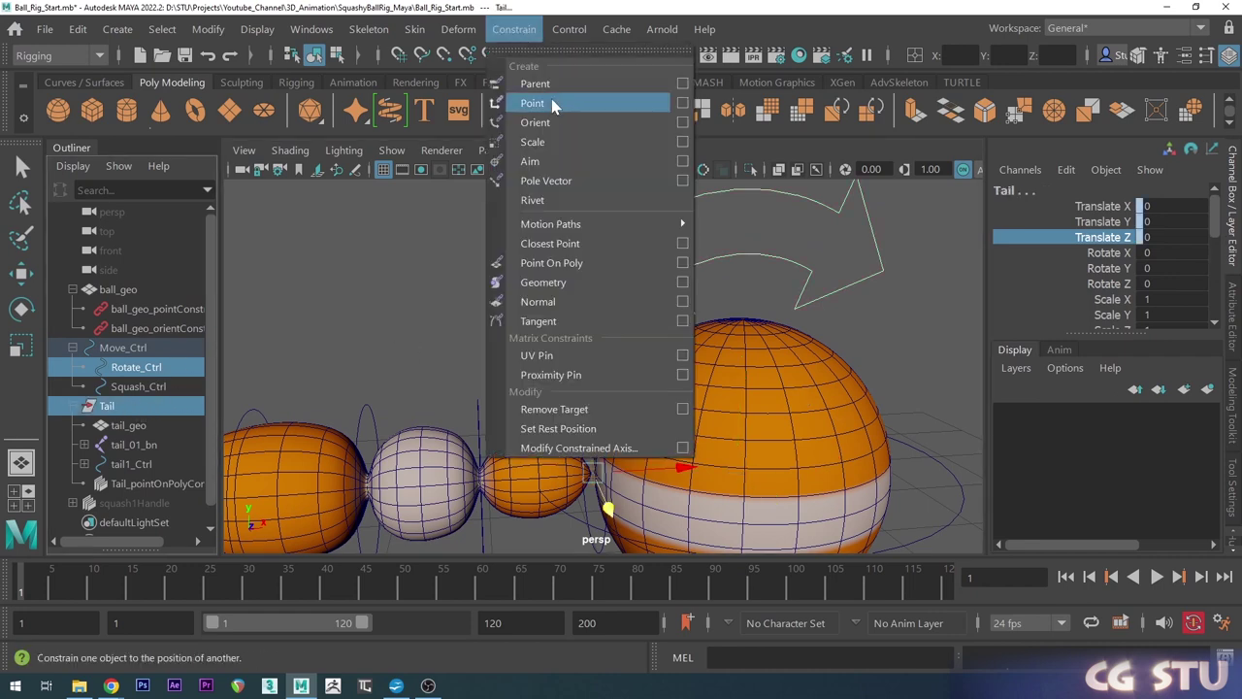
left_click(582, 122)
Set Squash_Ctrl's Squash to 0.6 to test how the constrained tail follows the ball.
mouse_move(662, 352)
left_mouse_down("alt")
mouse_move(708, 377)
mouse_move(677, 365)
left_mouse_up("alt")
scroll(677, 365, "up", 3)
middle_click_drag(676, 369, 679, 390, "alt")
left_click(790, 332)
key("e")
left_click_drag(737, 377, 929, 297, "alt")
left_click(755, 420)
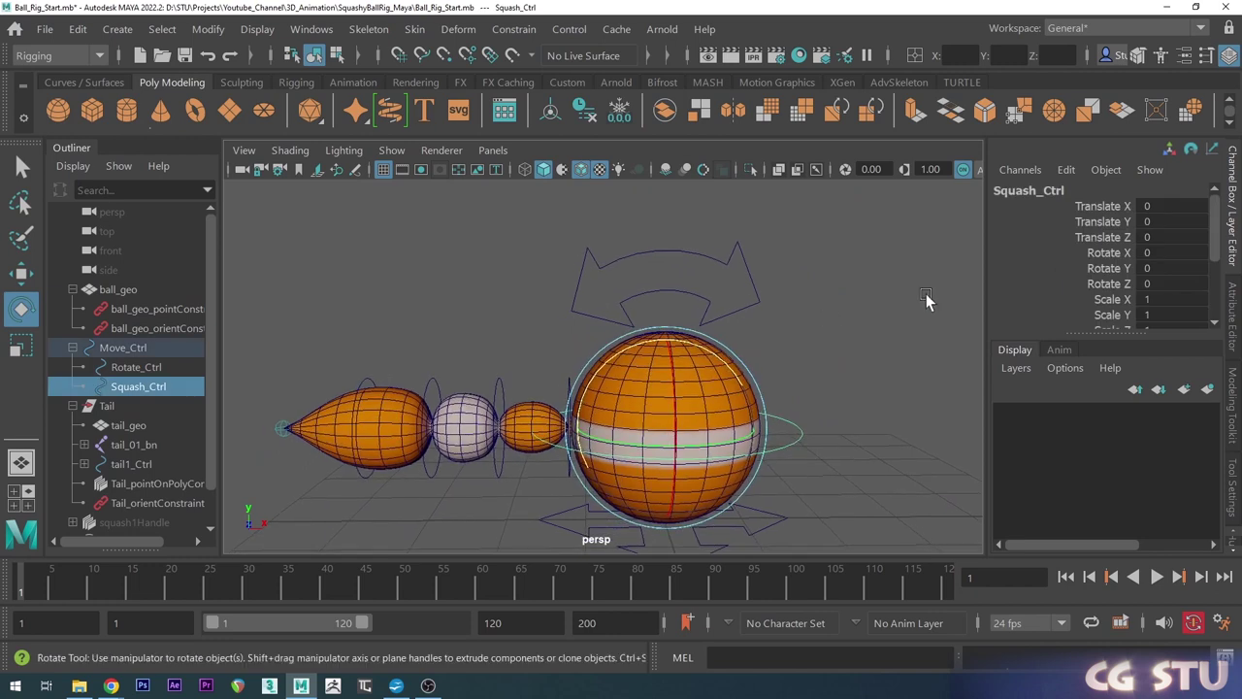
scroll(1068, 300, "down", 2)
left_click(1113, 319)
middle_click_drag(799, 339, 805, 339)
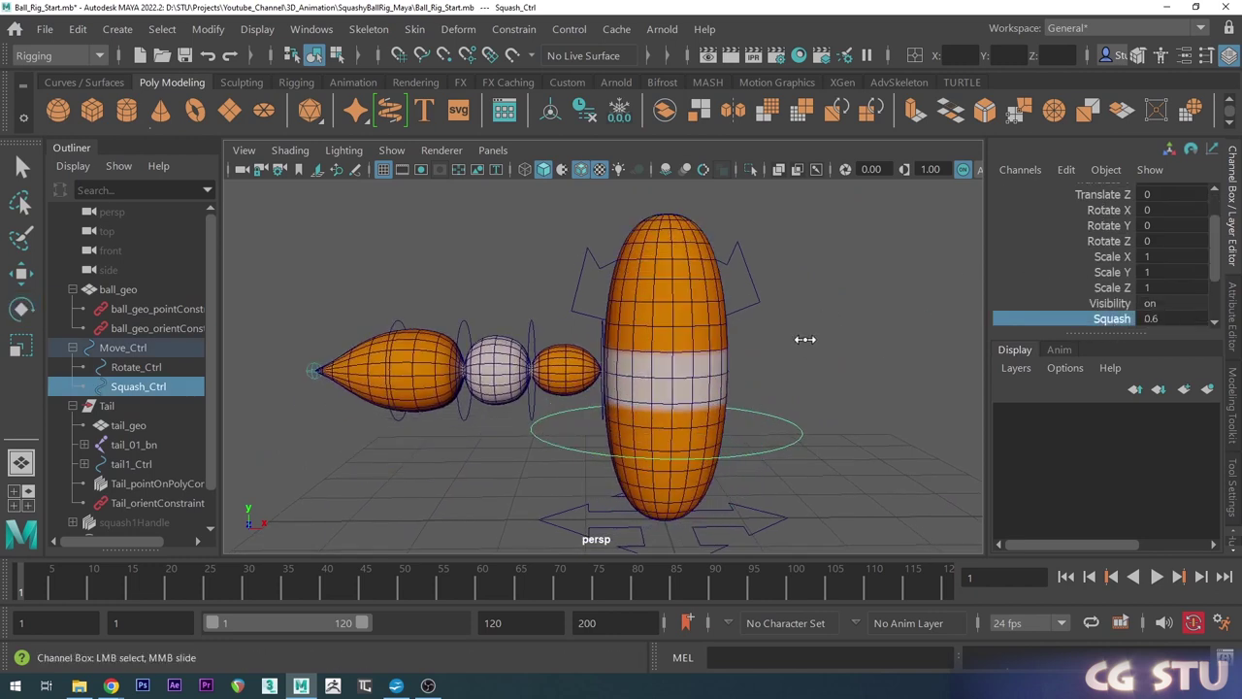
Rotate Squash_Ctrl to about -31.3 degrees in Z, try turning Rotate_Ctrl as well, and undo the test poses.
key("e")
left_click_drag(718, 355, 771, 368)
left_click(578, 254)
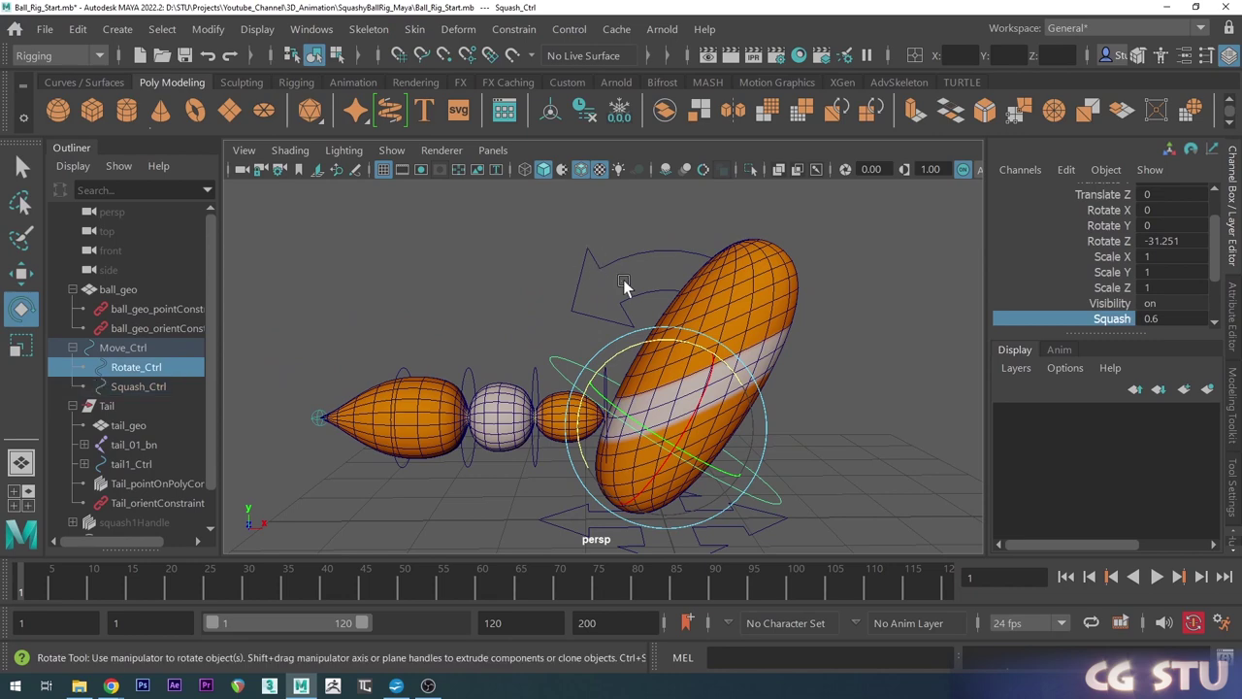
mouse_move(633, 342)
left_mouse_down()
mouse_move(743, 327)
mouse_move(488, 355)
mouse_move(516, 341)
mouse_move(805, 355)
mouse_move(515, 346)
mouse_move(632, 352)
mouse_move(682, 333)
mouse_move(622, 320)
left_mouse_up()
key("ctrl+z")
key("ctrl+z")
key("ctrl+z")
scroll(709, 330, "down", 2)
left_click_drag(708, 332, 644, 410, "alt")
left_click(771, 383)
scroll(713, 384, "up", 2)
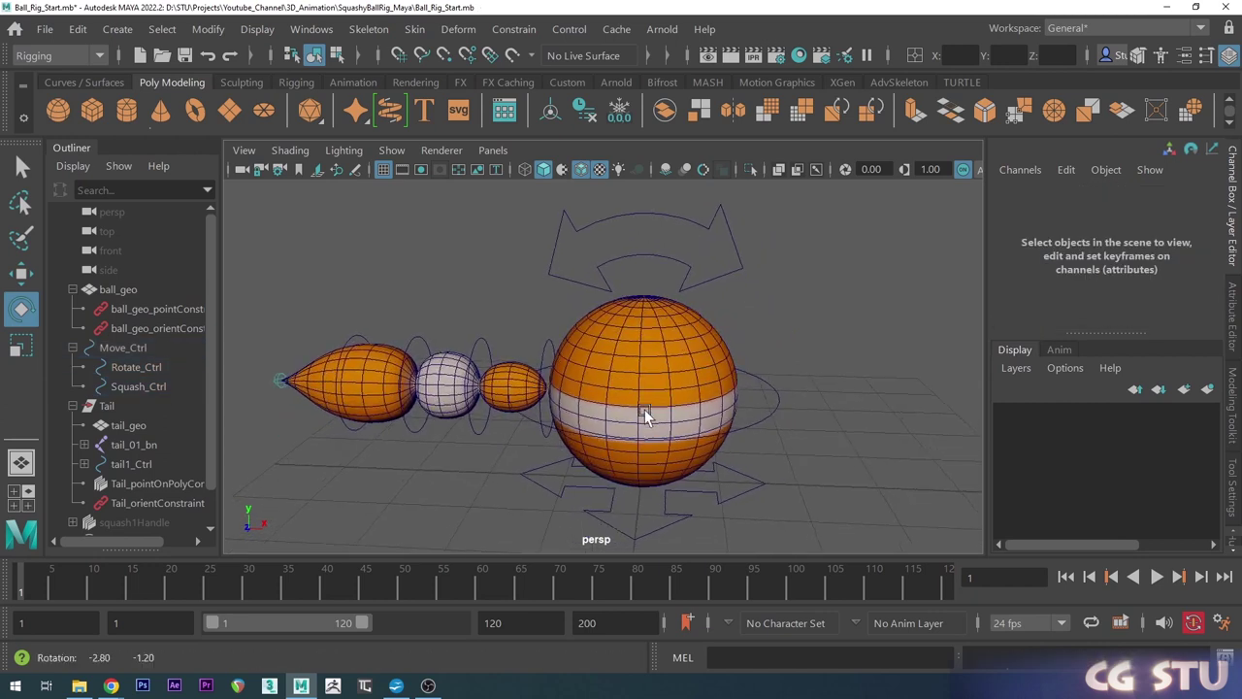
scroll(654, 413, "down", 4)
scroll(714, 412, "up", 3)
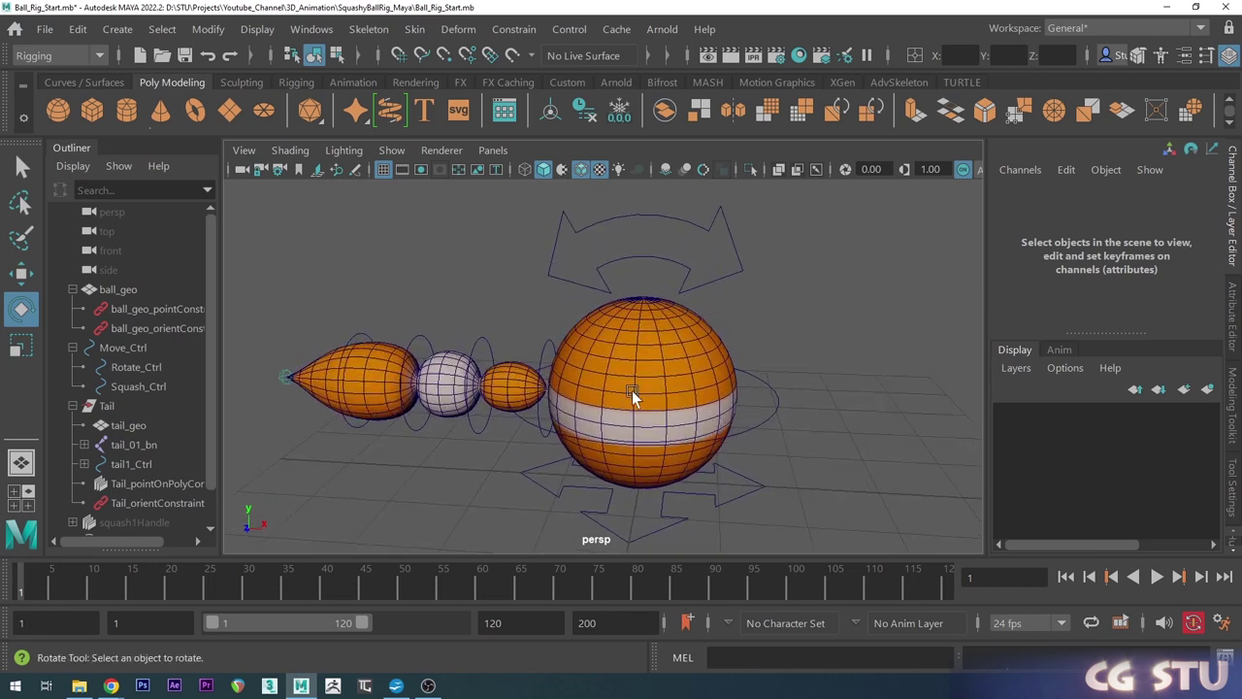
scroll(675, 391, "down", 2)
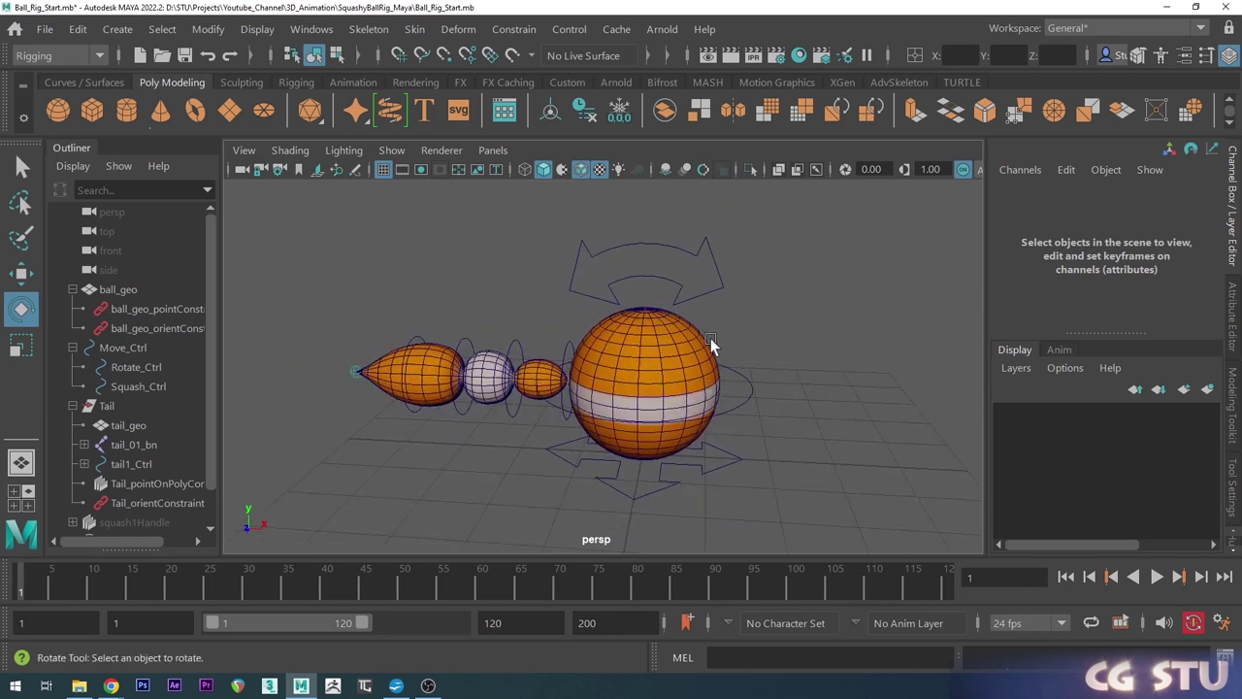
scroll(677, 399, "up", 2)
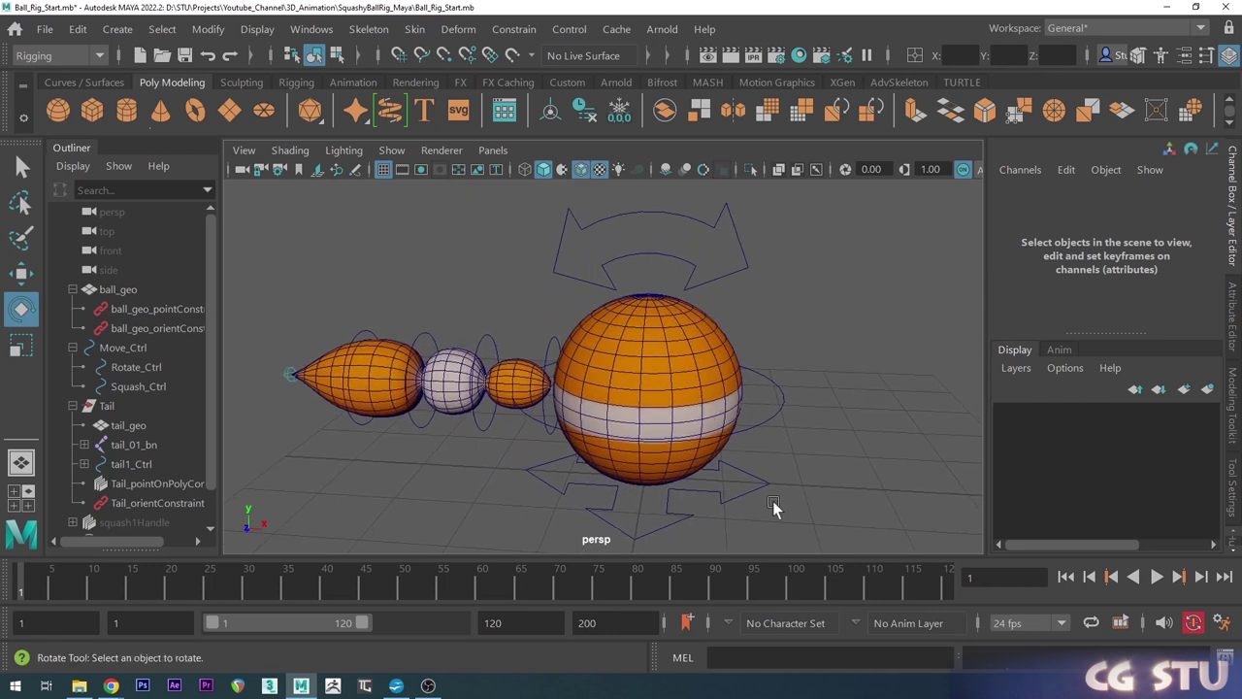
Try moving Move_Ctrl and rotating it to about -23.9 degrees in Z, undoing each test.
left_click(733, 467)
mouse_move(708, 350)
left_mouse_down("alt")
mouse_move(715, 410)
mouse_move(824, 346)
mouse_move(638, 343)
mouse_move(766, 364)
mouse_move(729, 358)
mouse_move(740, 393)
mouse_move(624, 357)
mouse_move(592, 367)
mouse_move(670, 381)
mouse_move(804, 374)
mouse_move(634, 341)
mouse_move(679, 369)
mouse_move(699, 342)
mouse_move(812, 346)
mouse_move(721, 350)
left_mouse_up("alt")
key("w")
key("ctrl+z")
key("e")
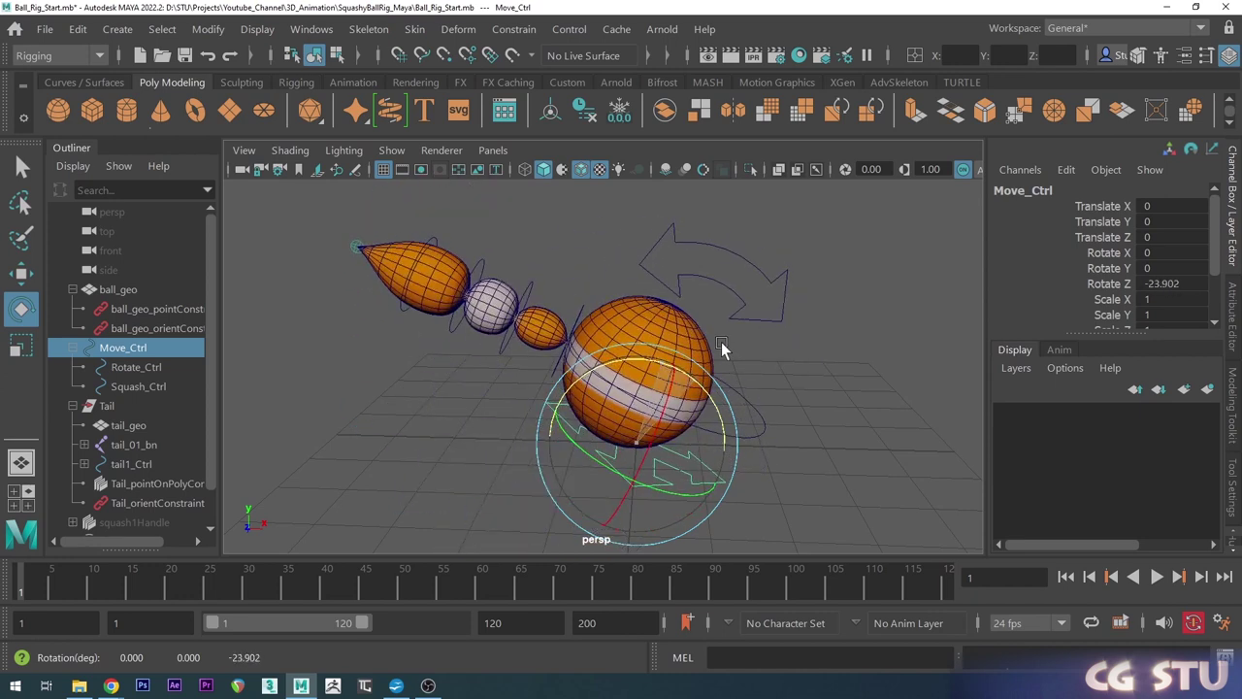
key("ctrl+z")
Try moving Squash_Ctrl and Rotate_Ctrl away from the ball, undoing each move.
left_click(727, 366)
key("w")
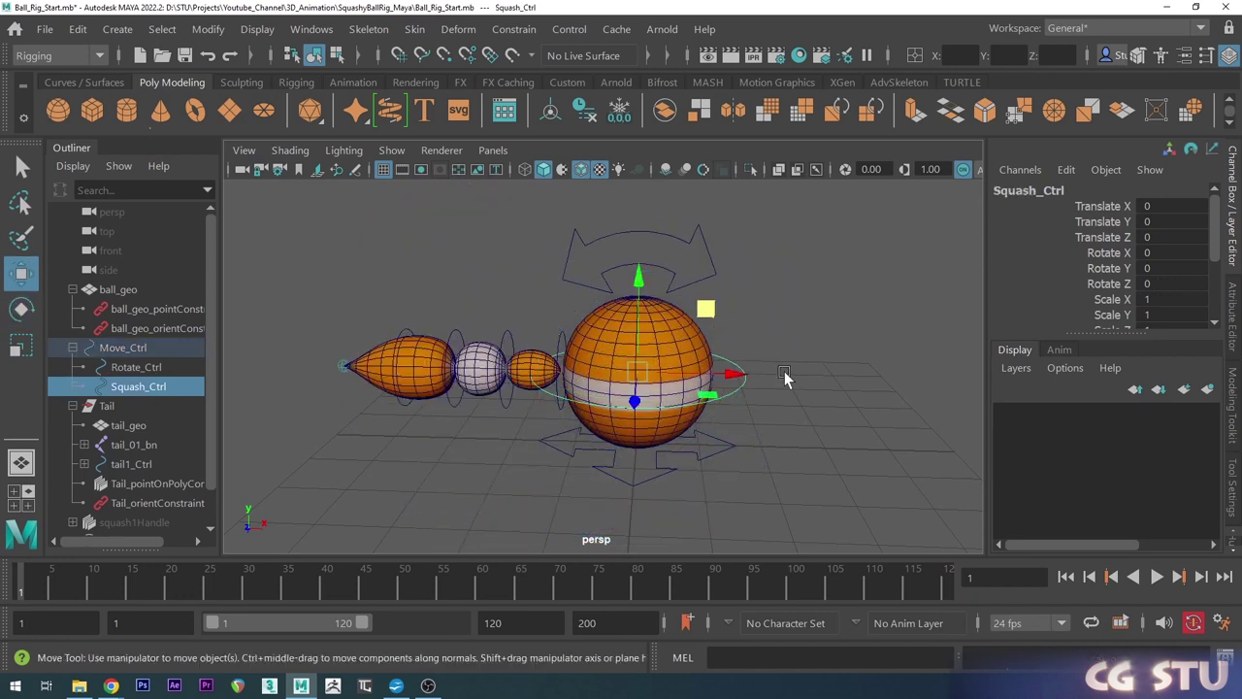
left_click_drag(701, 310, 713, 280)
key("ctrl+z")
left_click(679, 242)
key("ctrl+z")
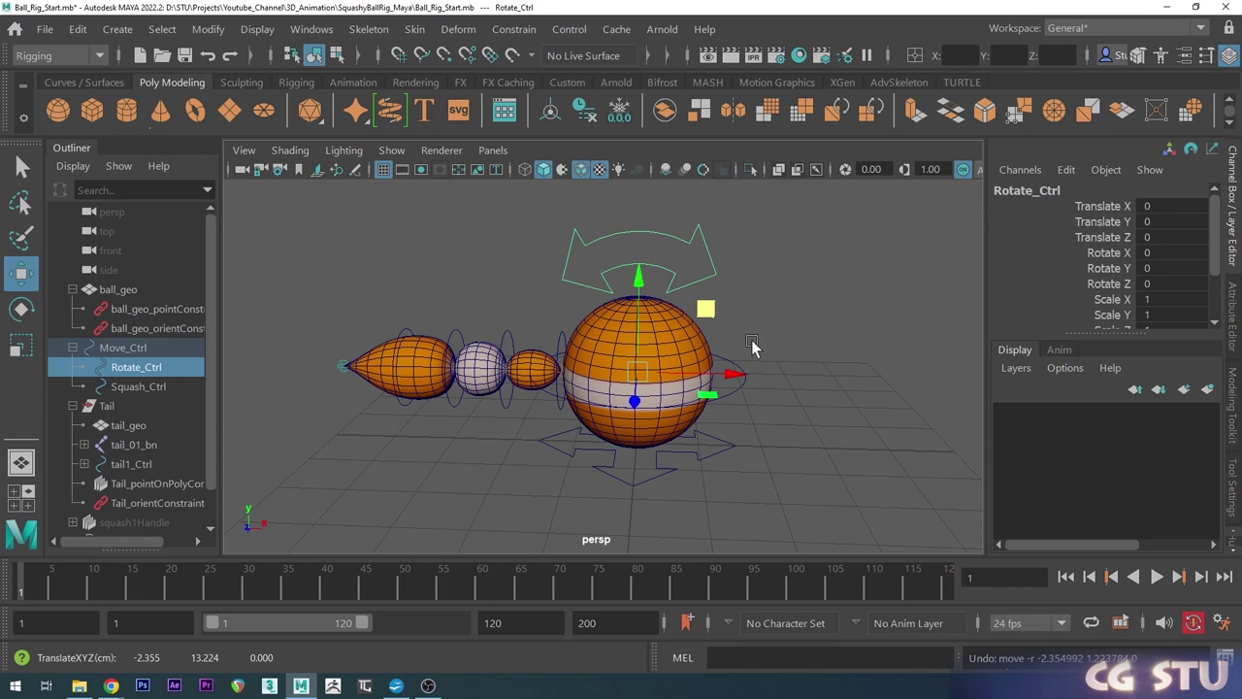
Lock and hide the Rotate and Scale X, Y and Z channels of Move_Ctrl.
right_click_drag(697, 426, 763, 409, "alt")
left_click_drag(763, 408, 749, 438, "alt")
left_click(721, 460)
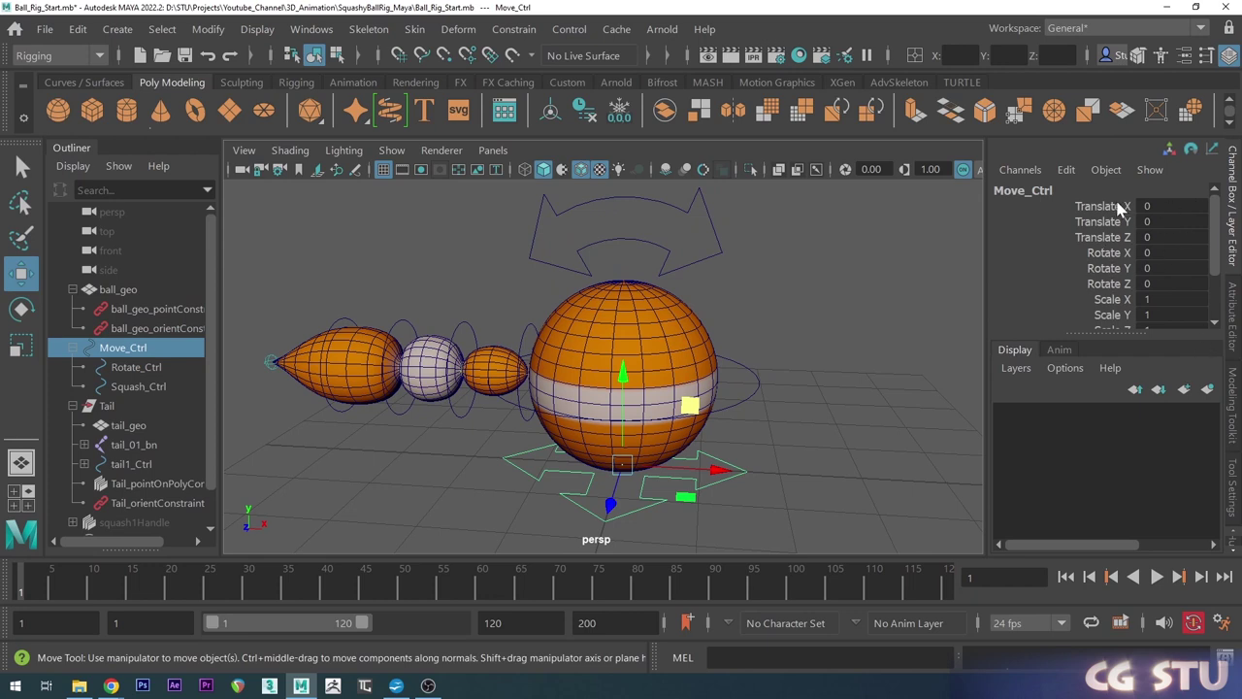
scroll(1121, 257, "down", 1)
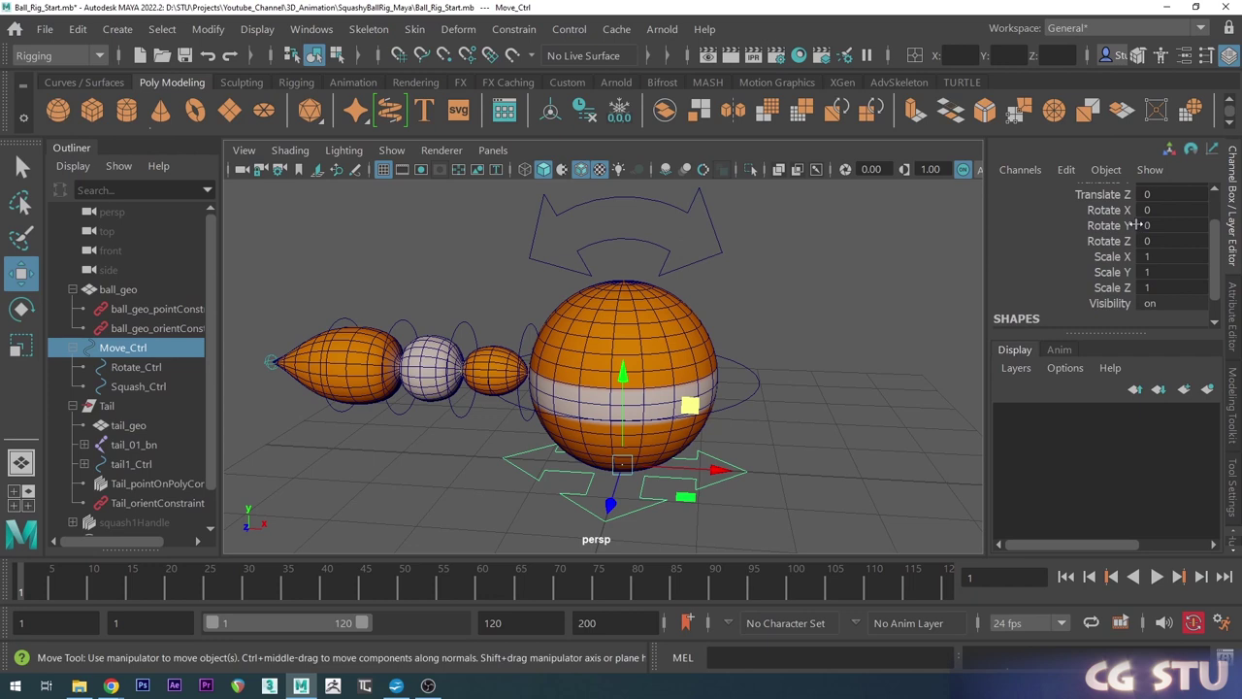
left_click(1111, 210)
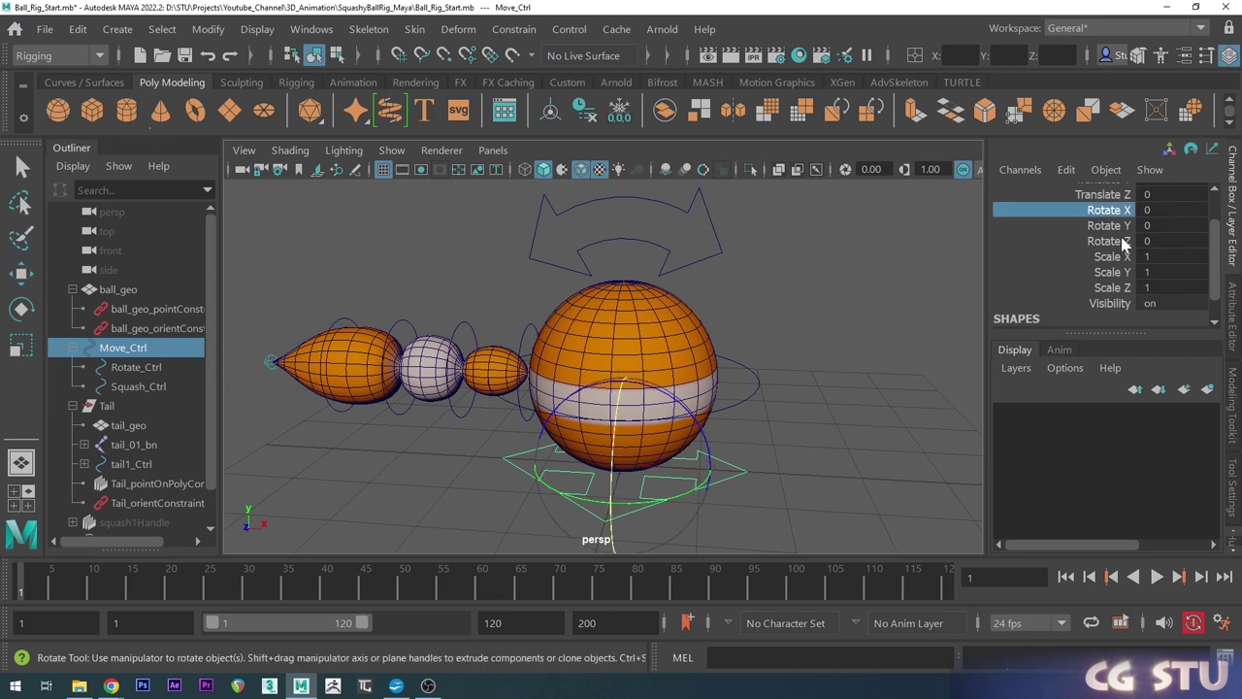
left_click(1112, 288, "shift")
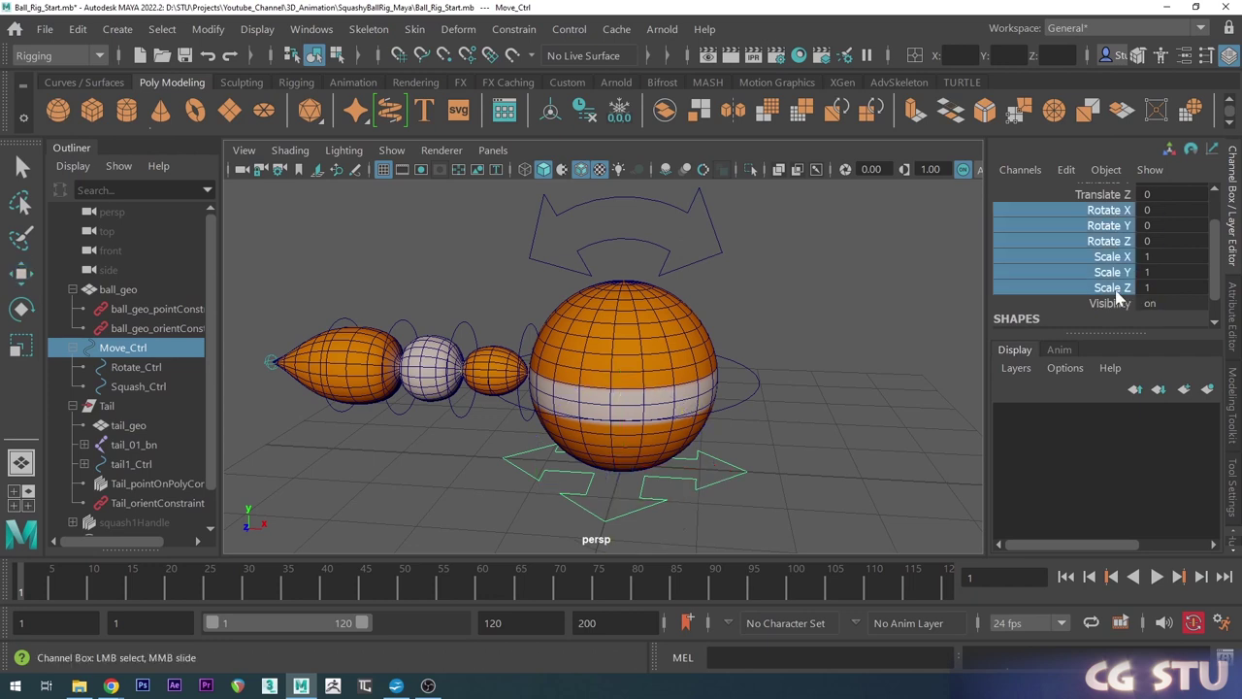
right_click(1111, 260)
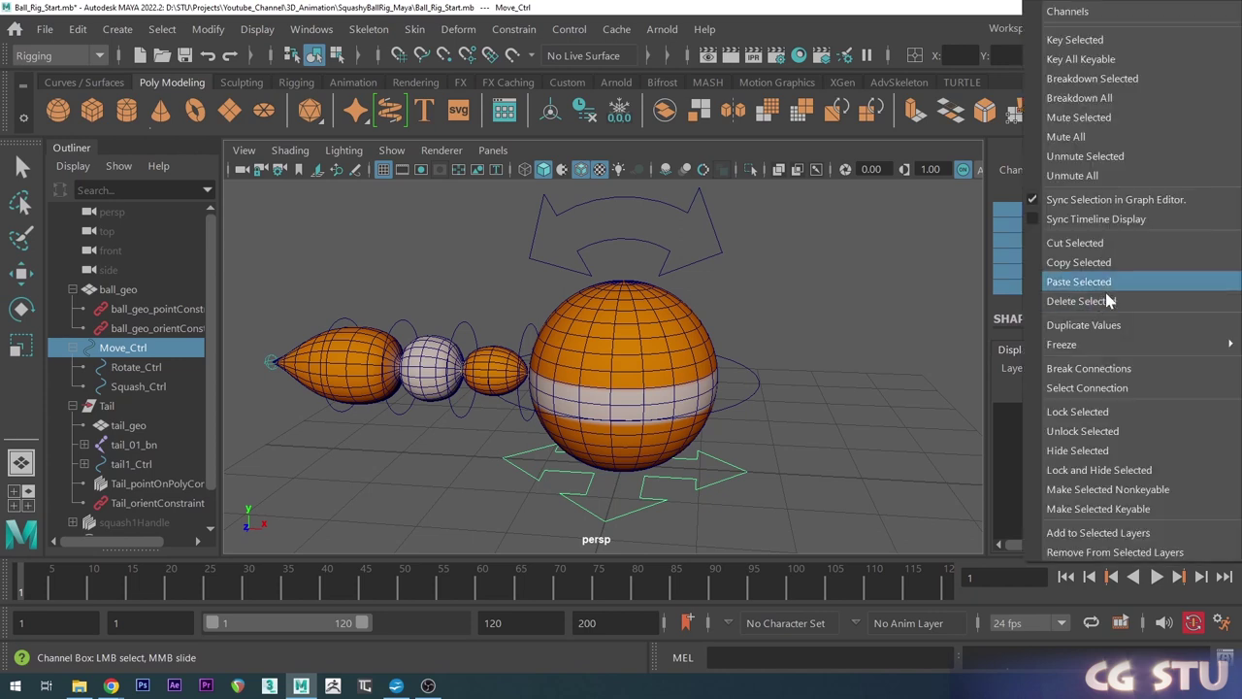
left_click(1092, 473)
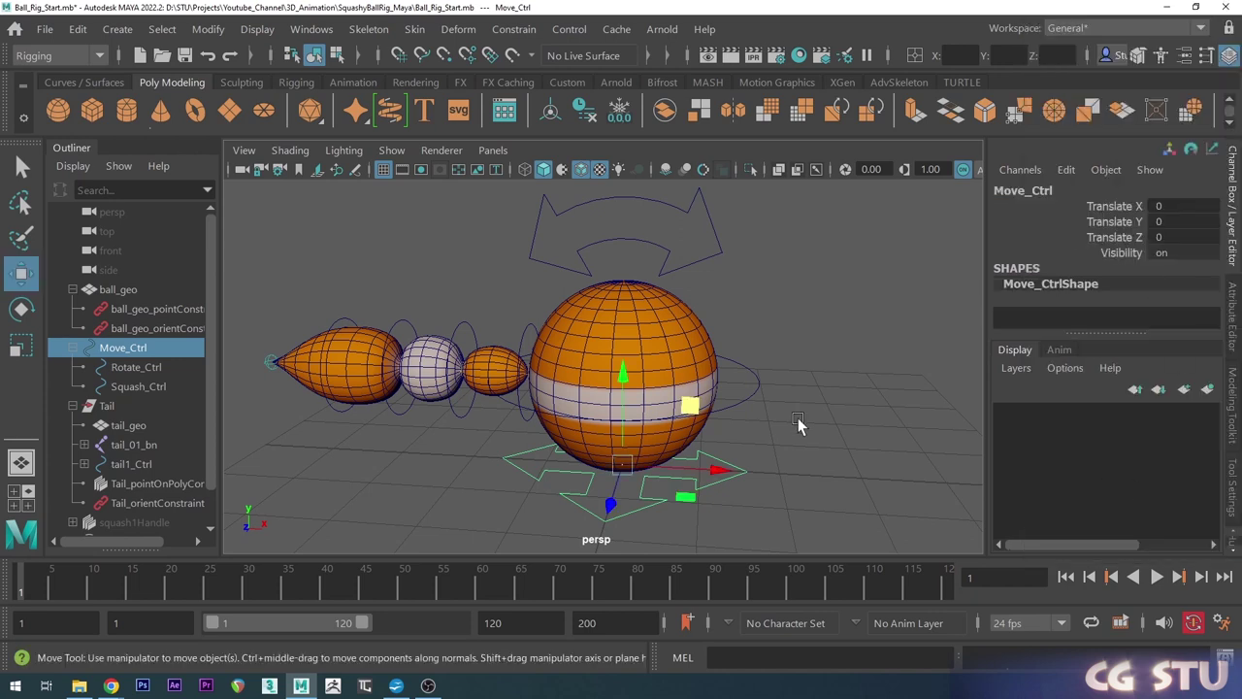
Check Move_Ctrl with the Rotate and Scale tools, and return to the Move tool.
left_click(807, 472)
left_click(726, 464)
key("e")
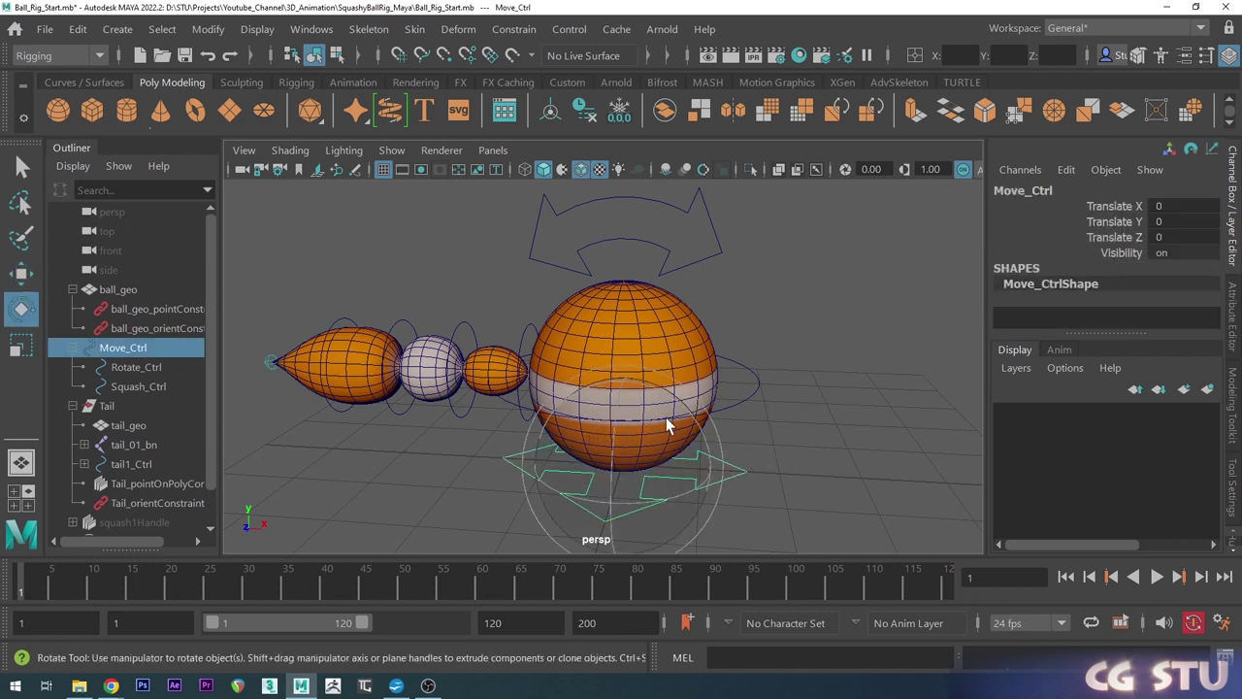
key("r")
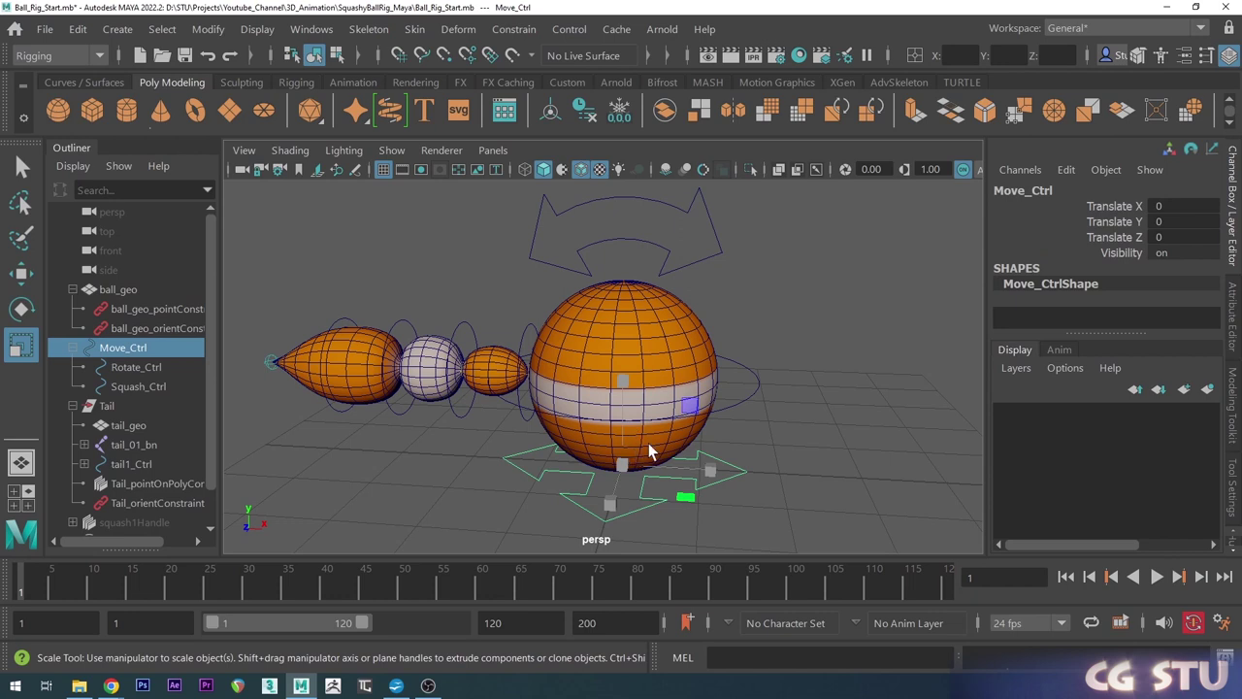
key("w")
middle_click_drag(753, 417, 753, 426, "alt")
mouse_move(767, 404)
left_mouse_down("alt")
mouse_move(769, 415)
mouse_move(773, 397)
left_mouse_up("alt")
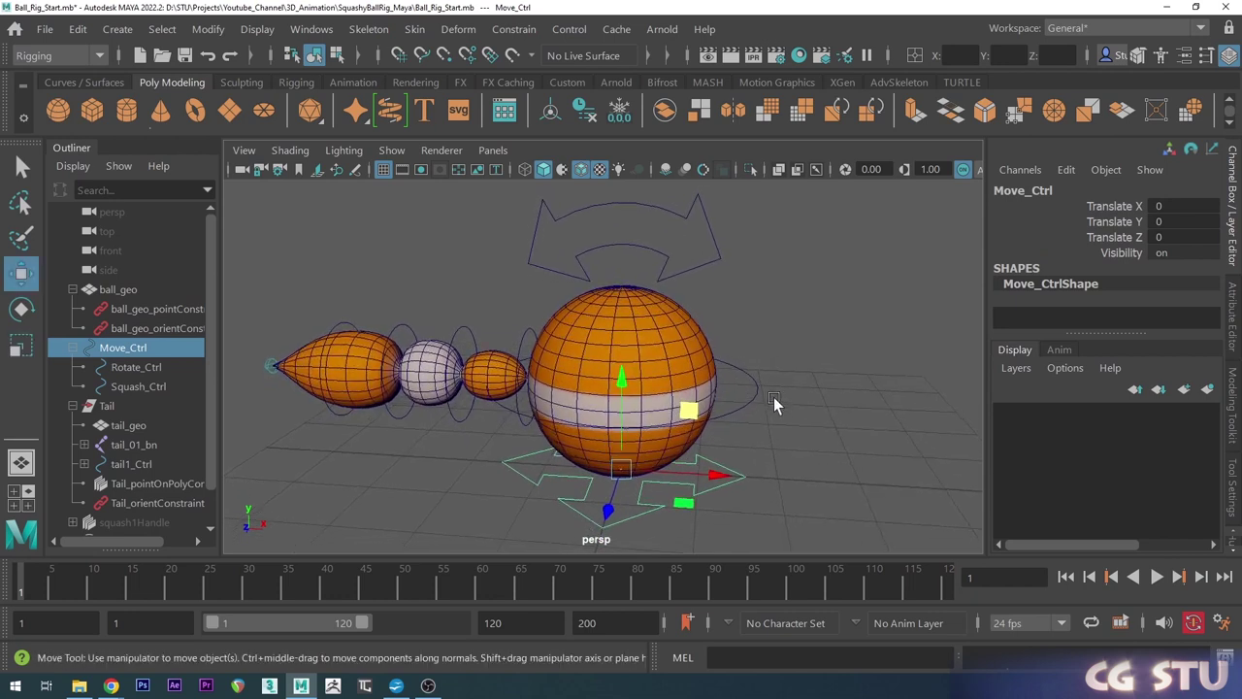
Review Move_Ctrl's keyable and locked attributes in Channel Control, and close it without changes.
left_click(1066, 172)
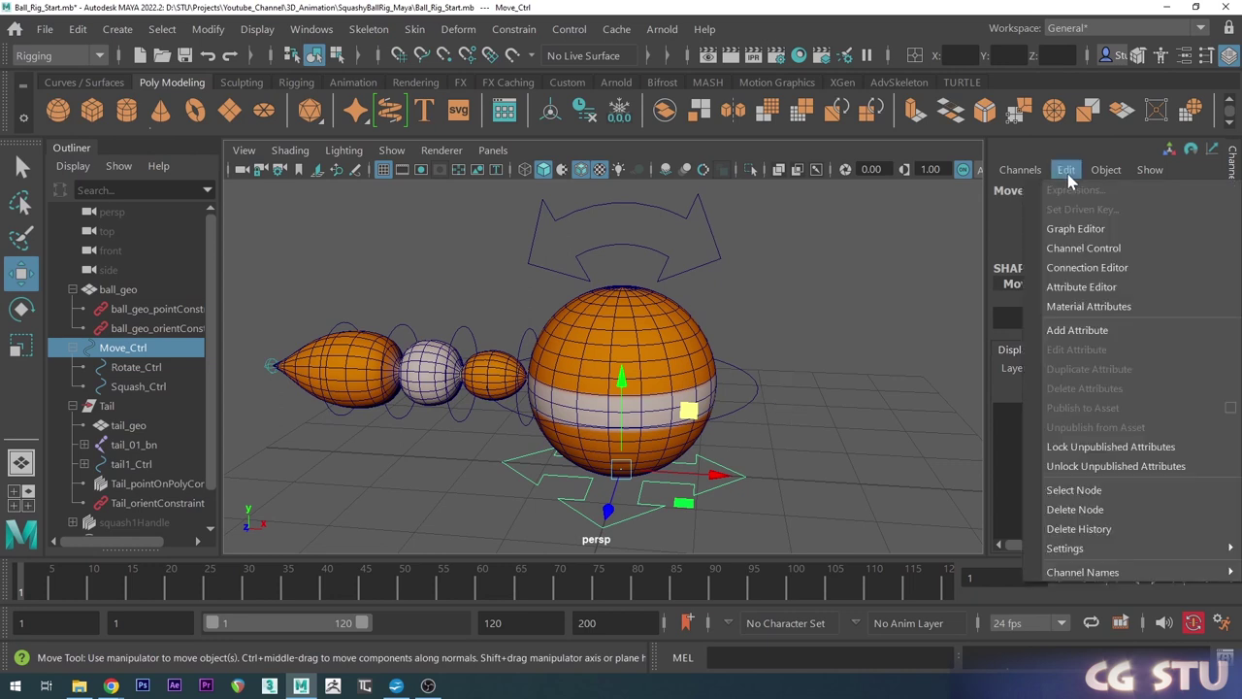
left_click(1083, 245)
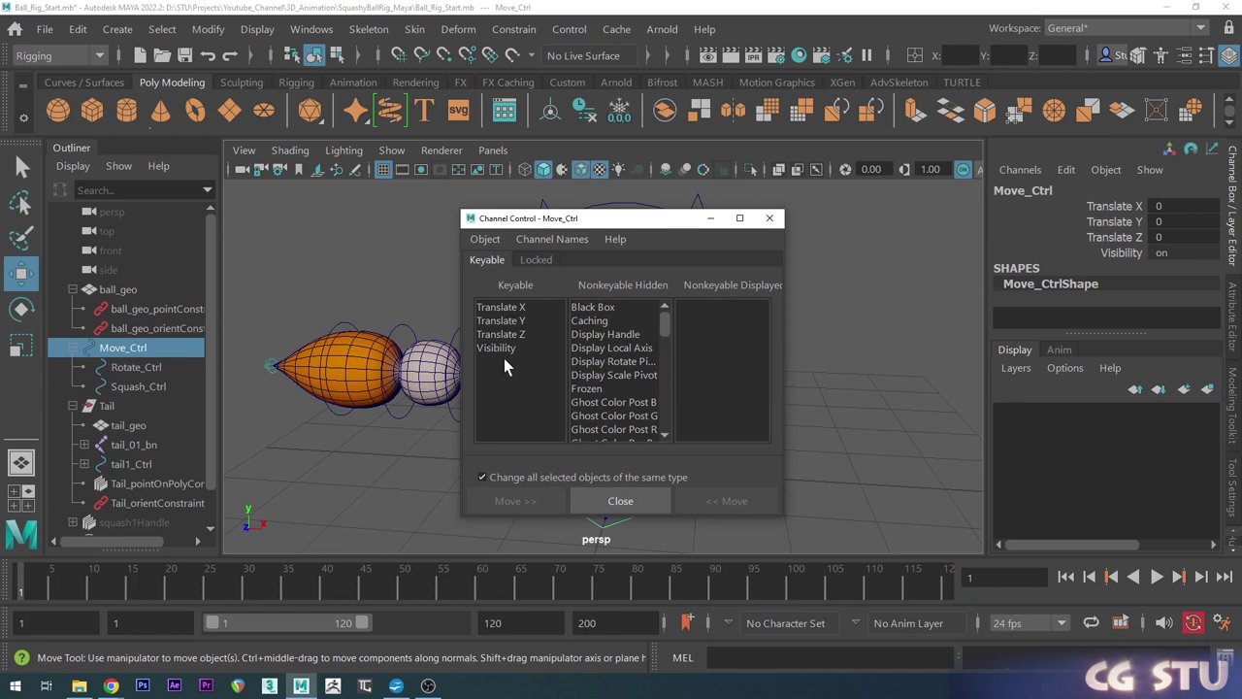
left_click_drag(507, 307, 510, 359)
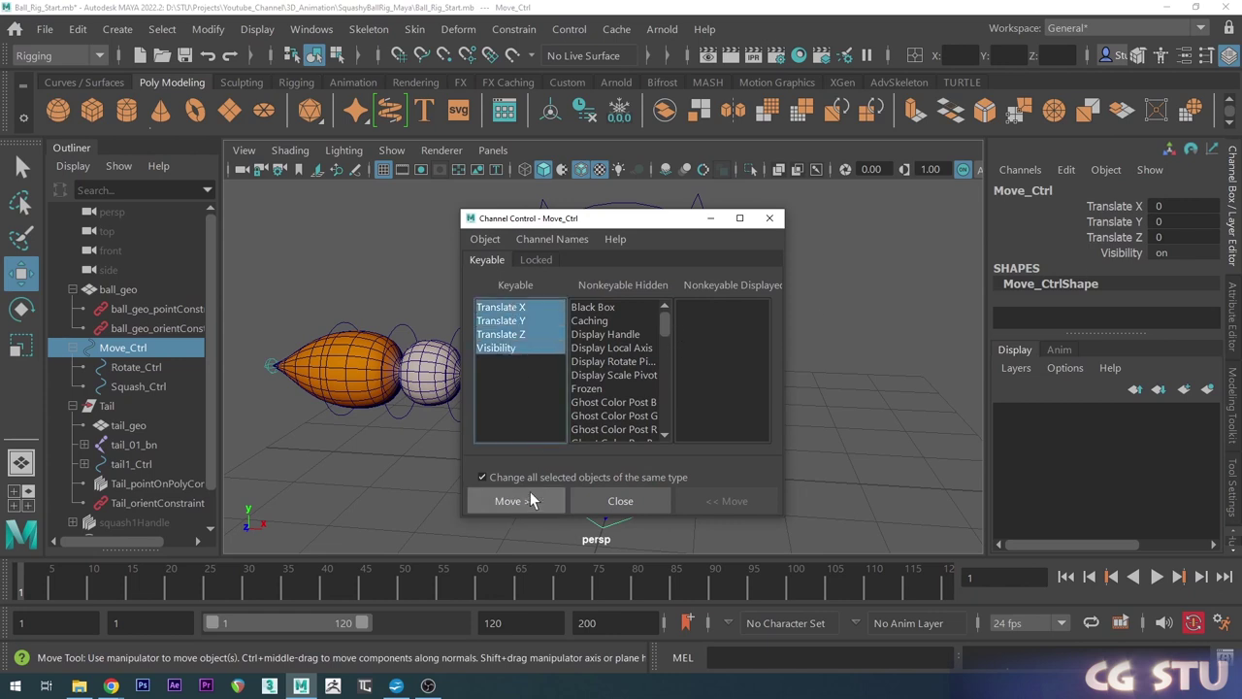
left_click(537, 260)
left_click_drag(495, 306, 496, 363)
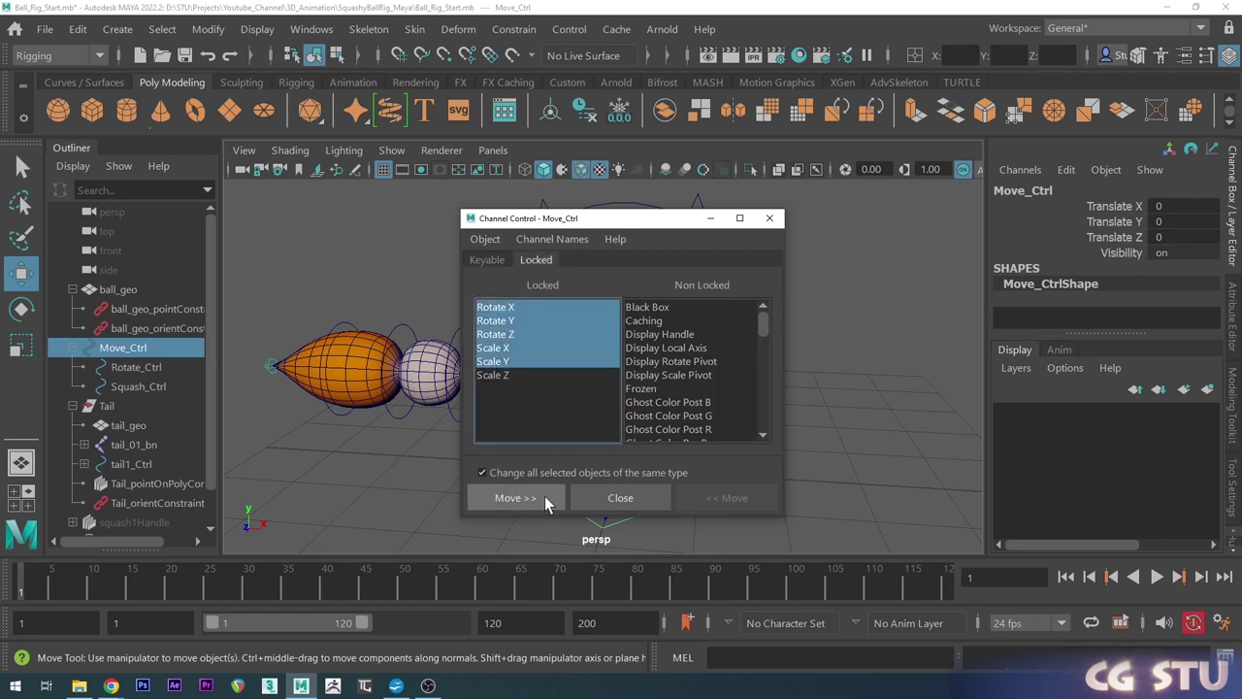
left_click(769, 217)
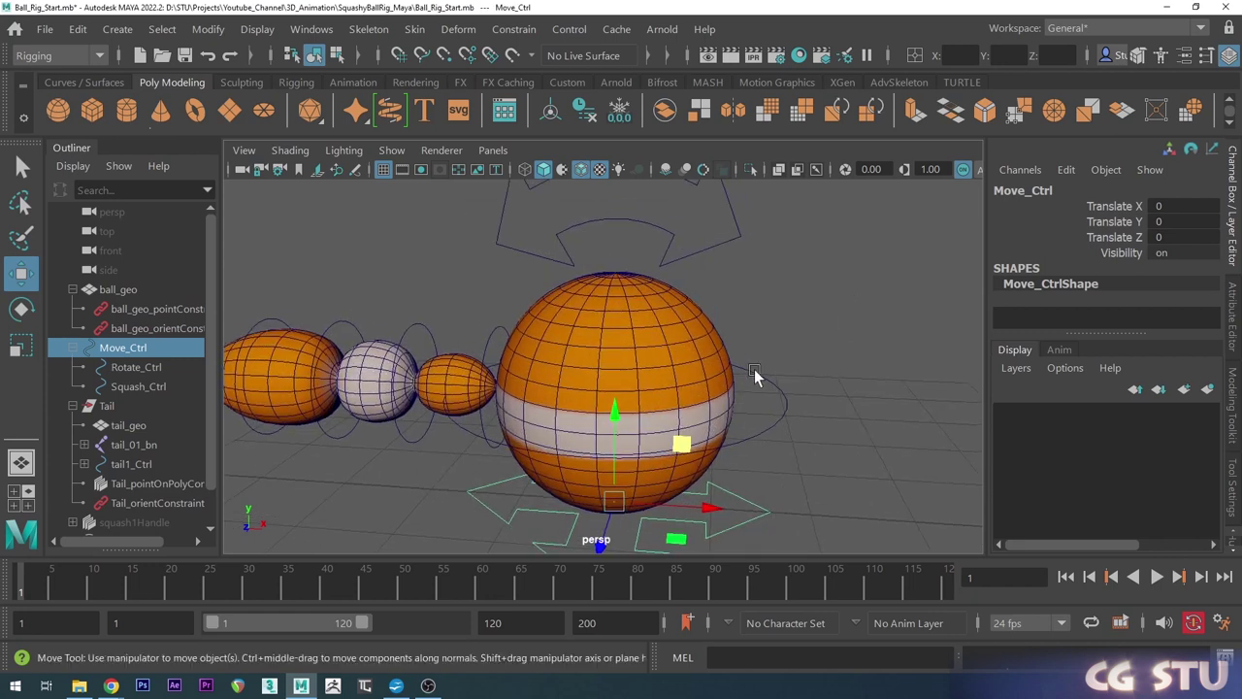
Lock and hide the Translate and Scale X, Y and Z channels of Squash_Ctrl.
left_click(754, 370)
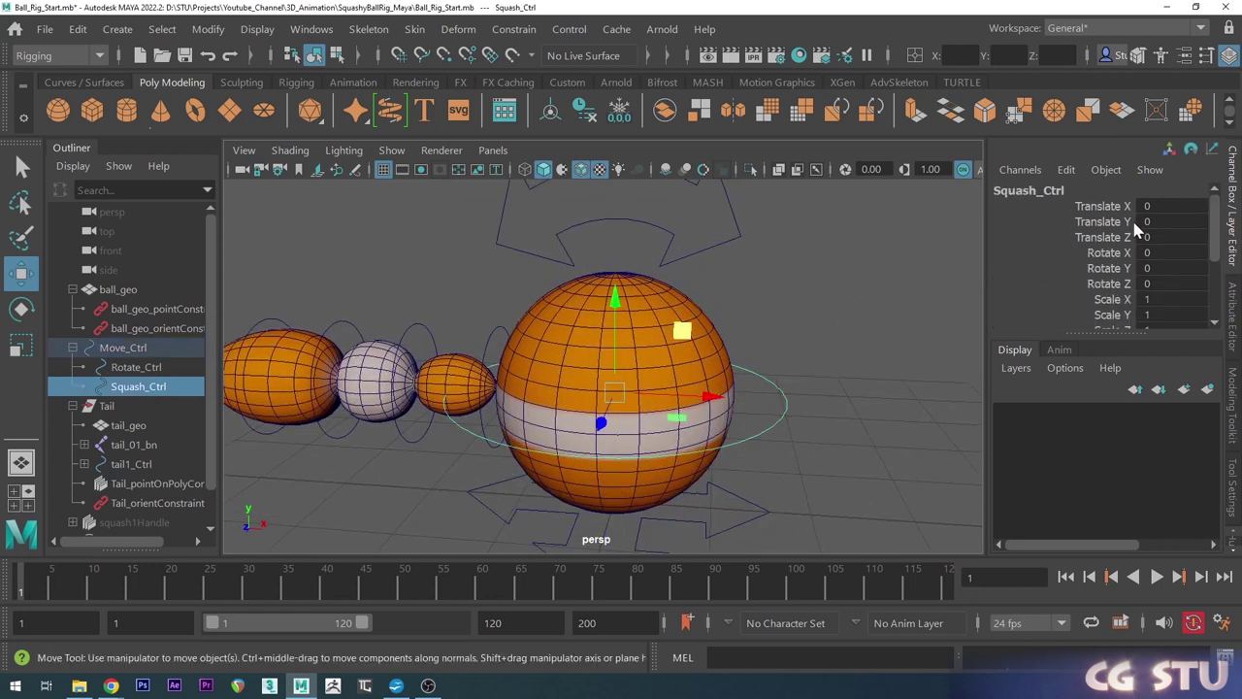
left_click_drag(1116, 209, 1114, 289)
scroll(1114, 243, "down", 2)
left_click(1118, 256, "ctrl")
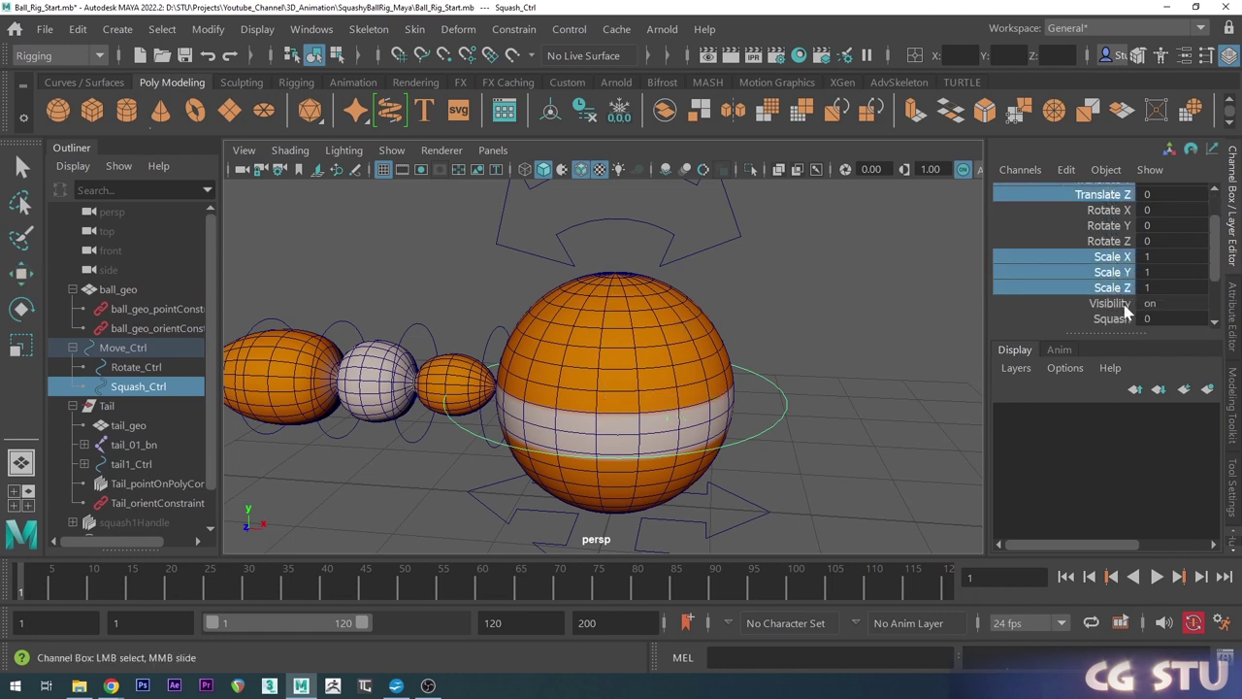
right_click(1104, 276)
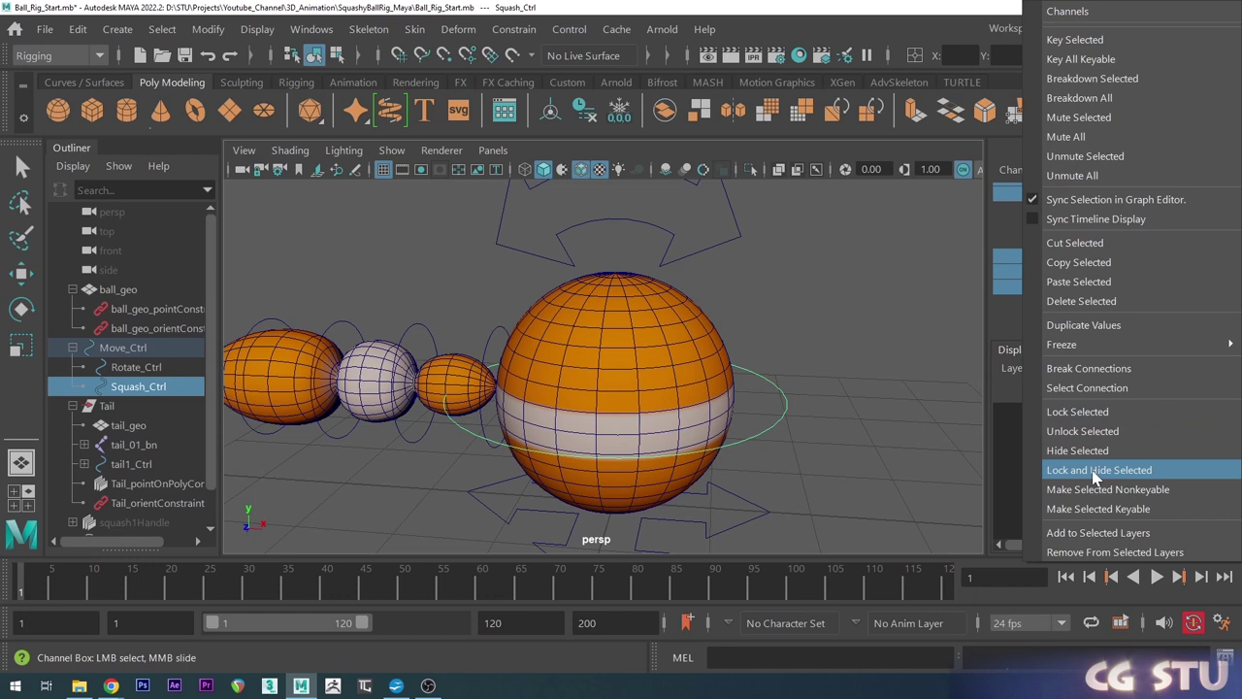
left_click(1121, 470)
key("w")
Lock and hide the Translate and Scale X, Y and Z channels of Rotate_Ctrl.
left_click_drag(762, 316, 784, 403, "alt")
left_click(746, 298)
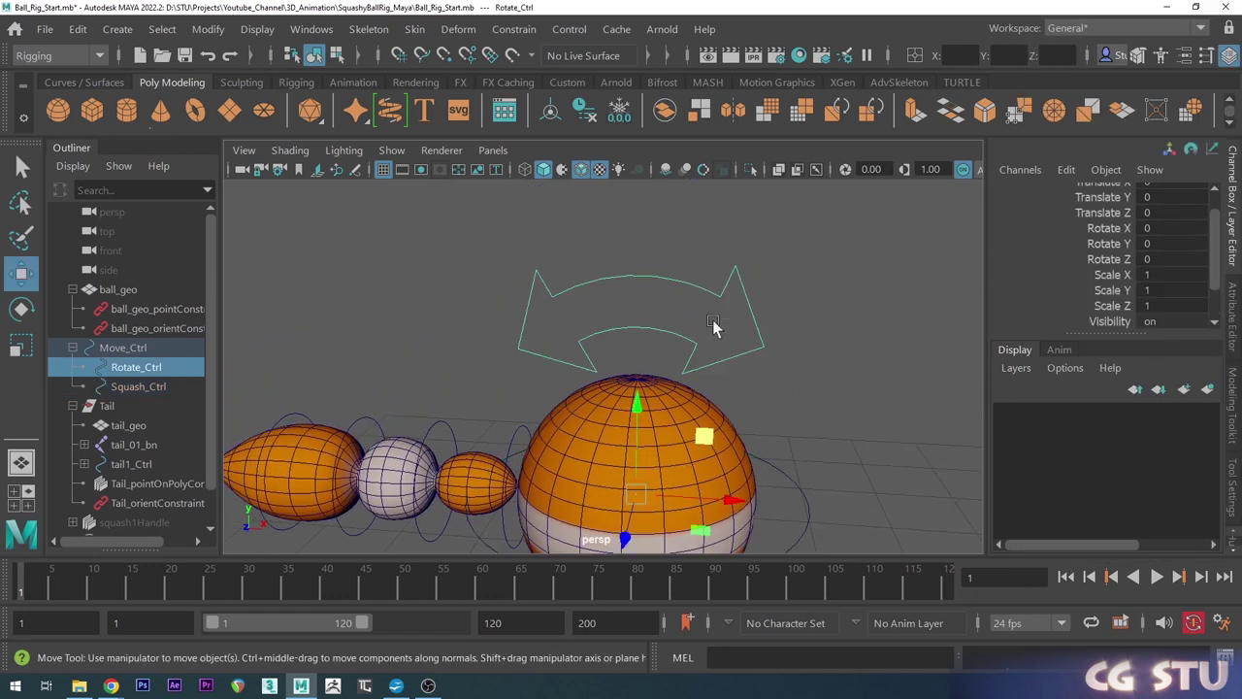
scroll(1107, 252, "up", 1)
left_click_drag(1113, 206, 1114, 290)
scroll(1105, 260, "down", 1)
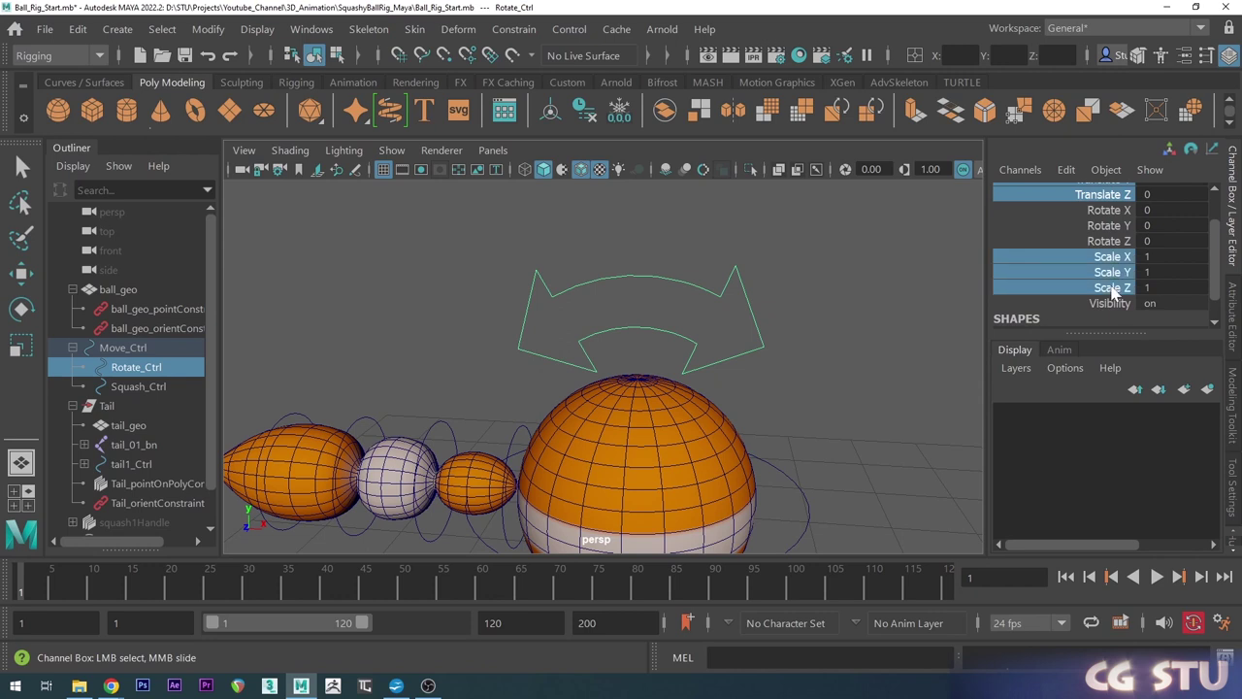
right_click(1114, 275)
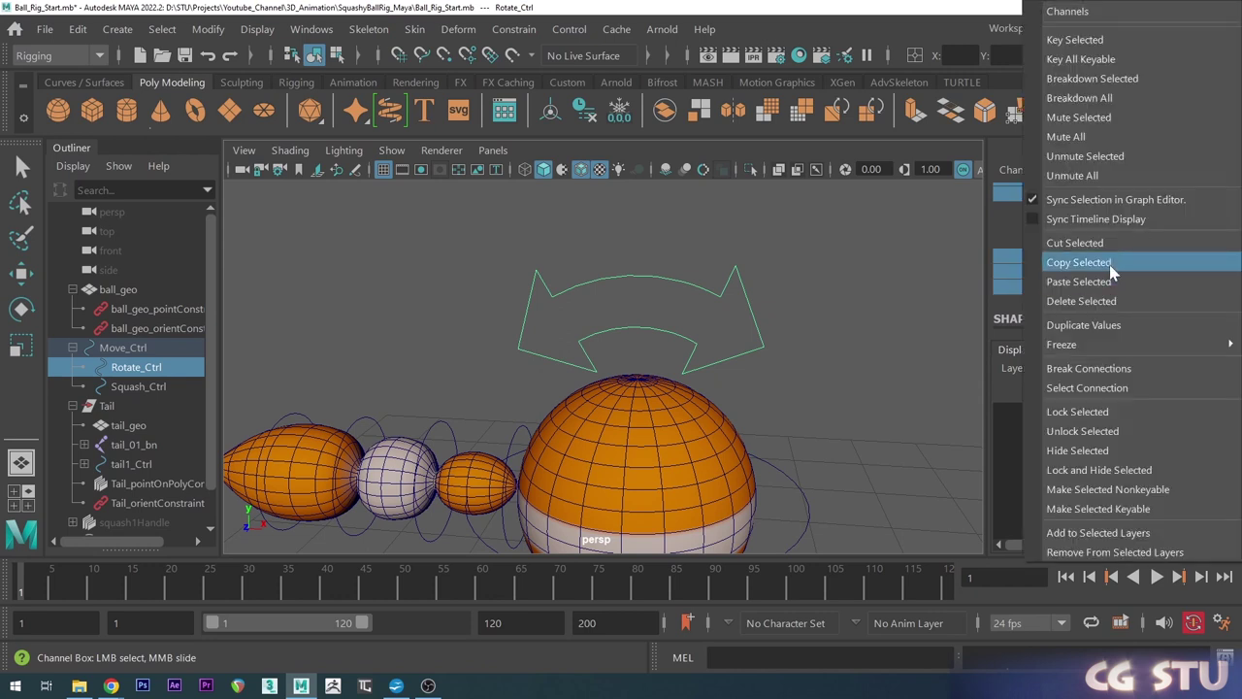
left_click(1092, 471)
key("w")
Hide the tail_01_bn joint chain using wireframe display, and return the viewport to shaded display.
scroll(674, 420, "down", 3)
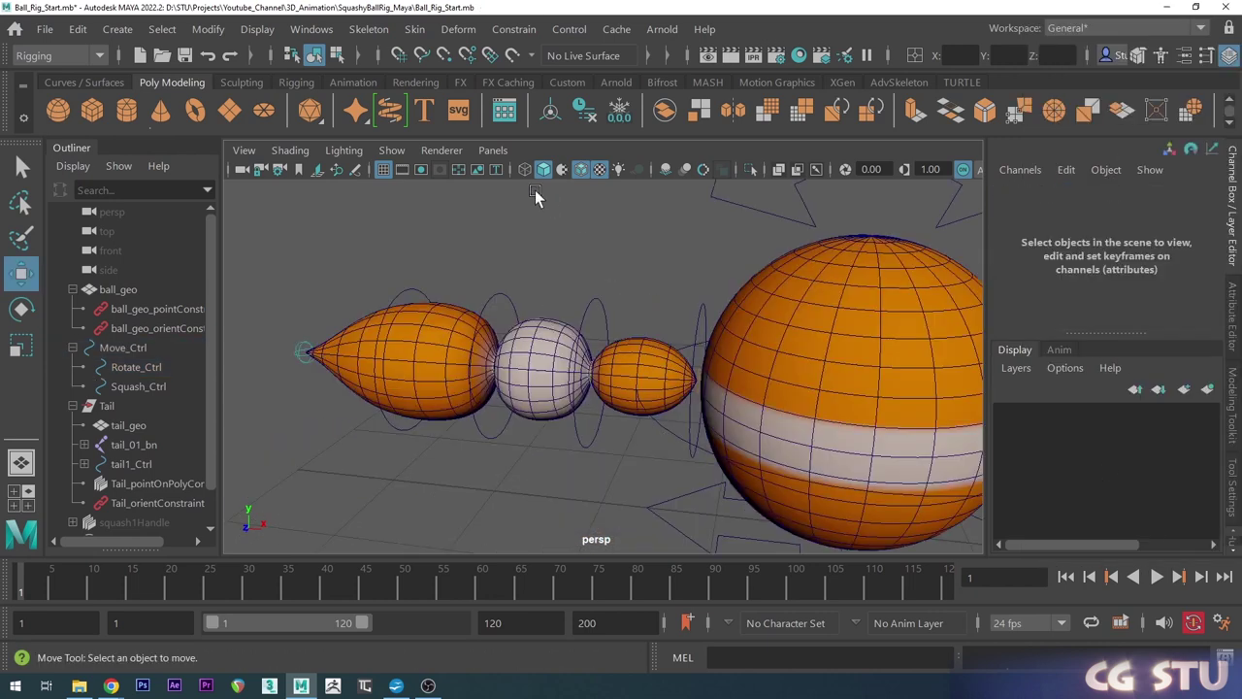
key("4")
scroll(638, 413, "up", 2)
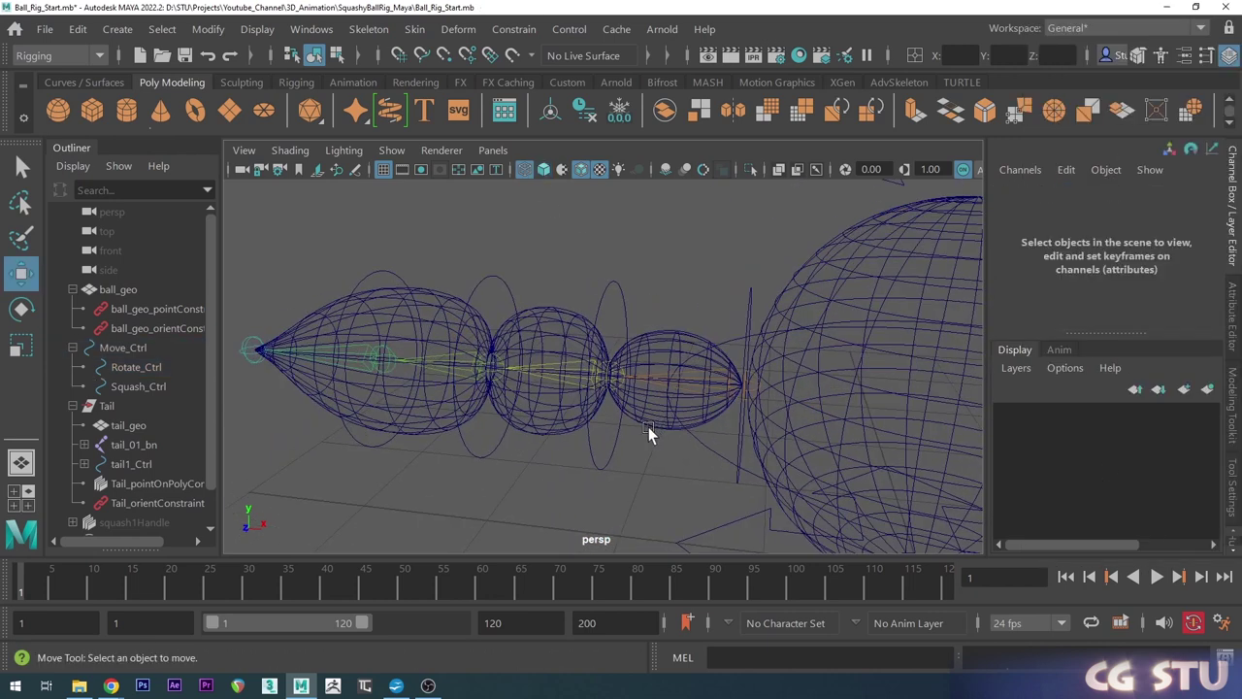
left_click(131, 444)
key("h")
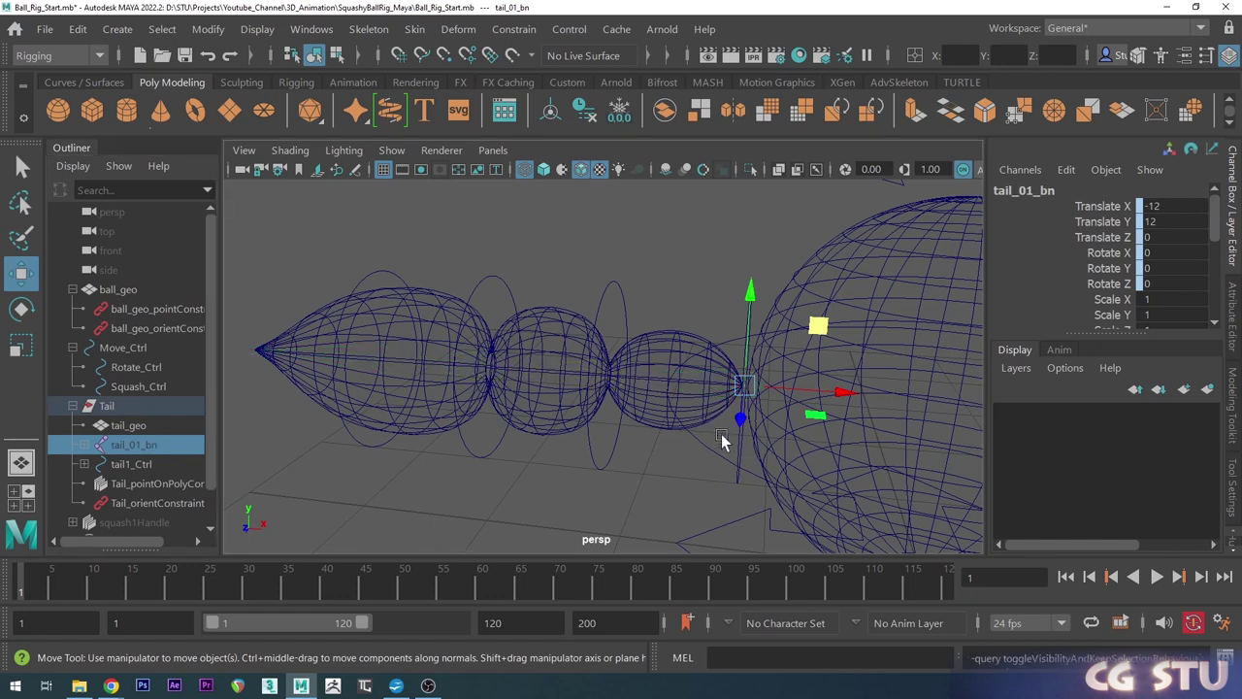
scroll(856, 366, "down", 5)
left_click(541, 243)
key("5")
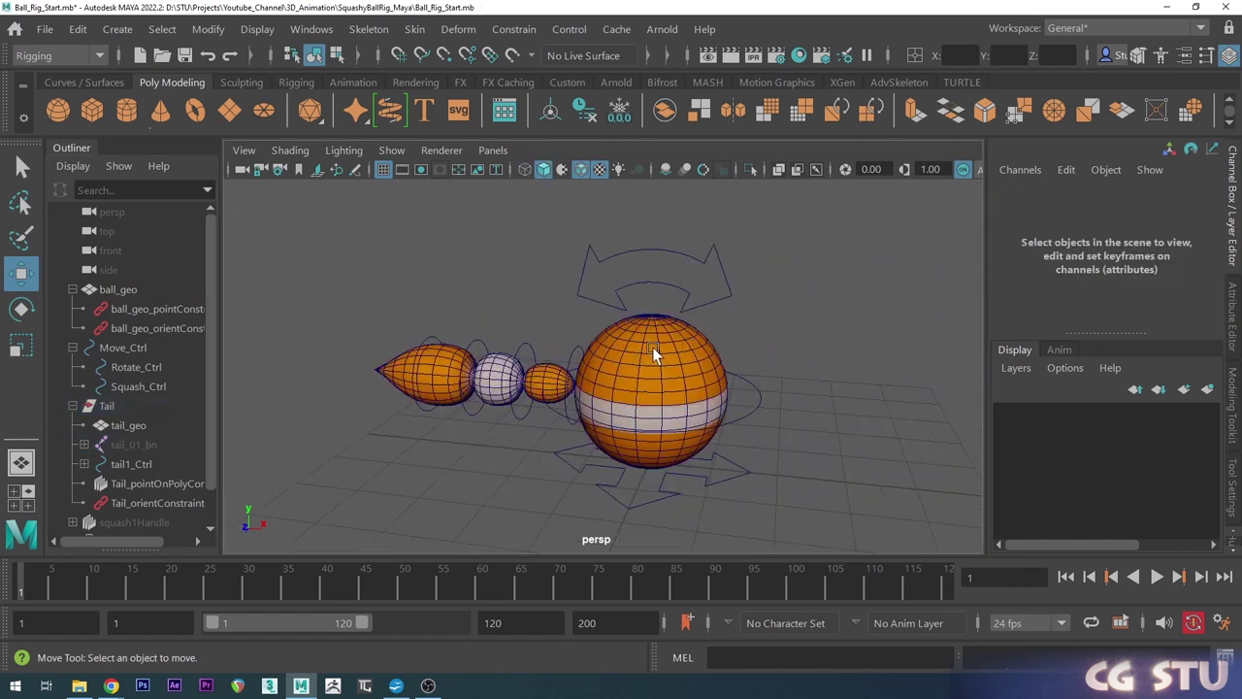
Select the whole rig in the viewport to check which objects get picked, and clear the selection.
left_click_drag(419, 222, 847, 522)
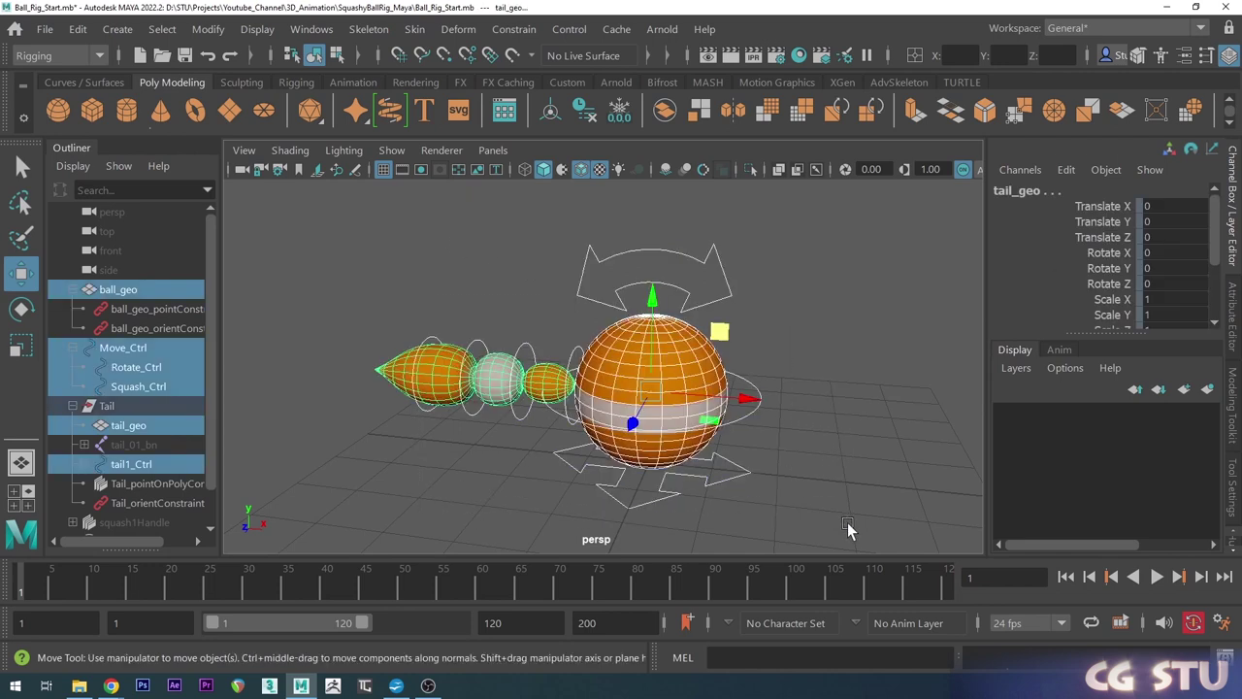
left_click_drag(711, 420, 745, 404)
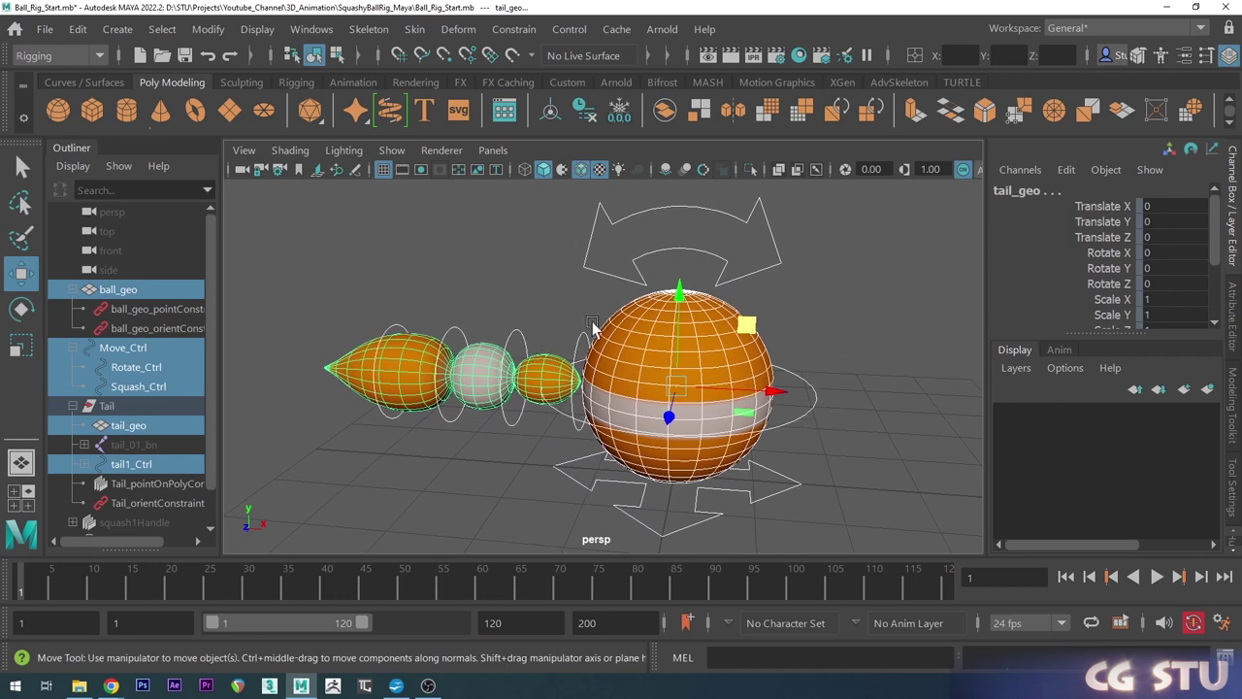
middle_click_drag(718, 396, 711, 398, "alt")
left_click(693, 422)
left_click_drag(693, 422, 666, 421, "alt")
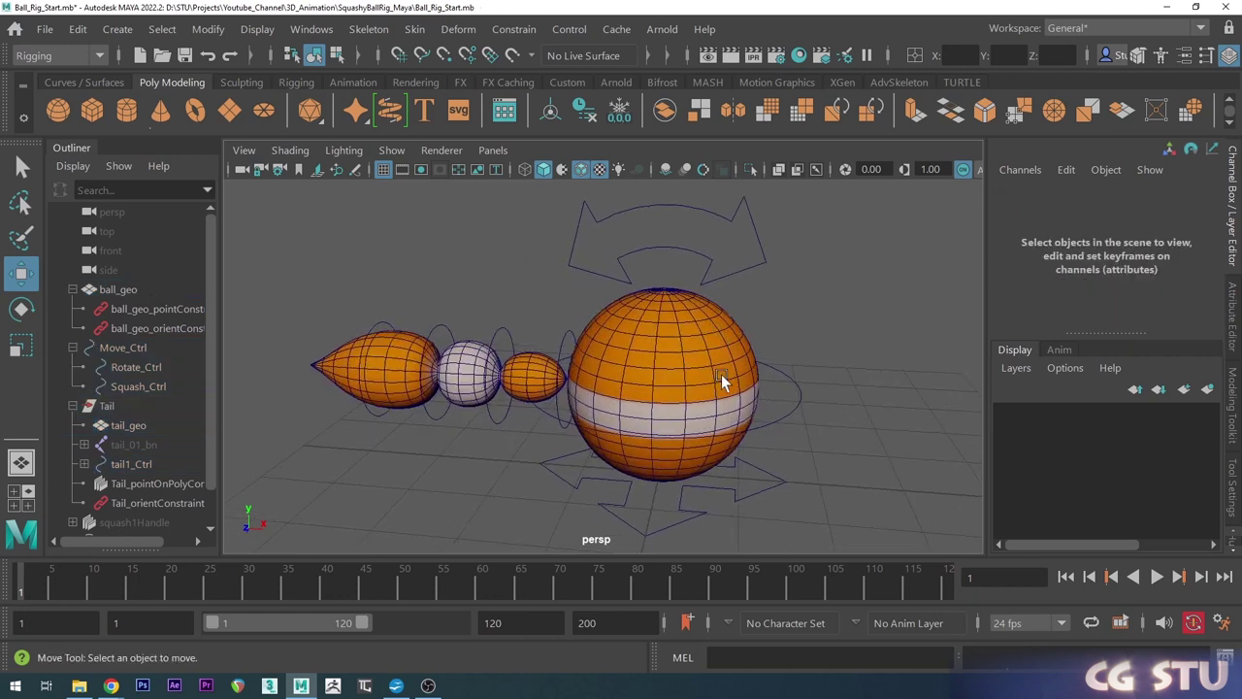
Enable drawing overrides on the ball_geo transform and set its display type to Reference.
left_click(687, 313)
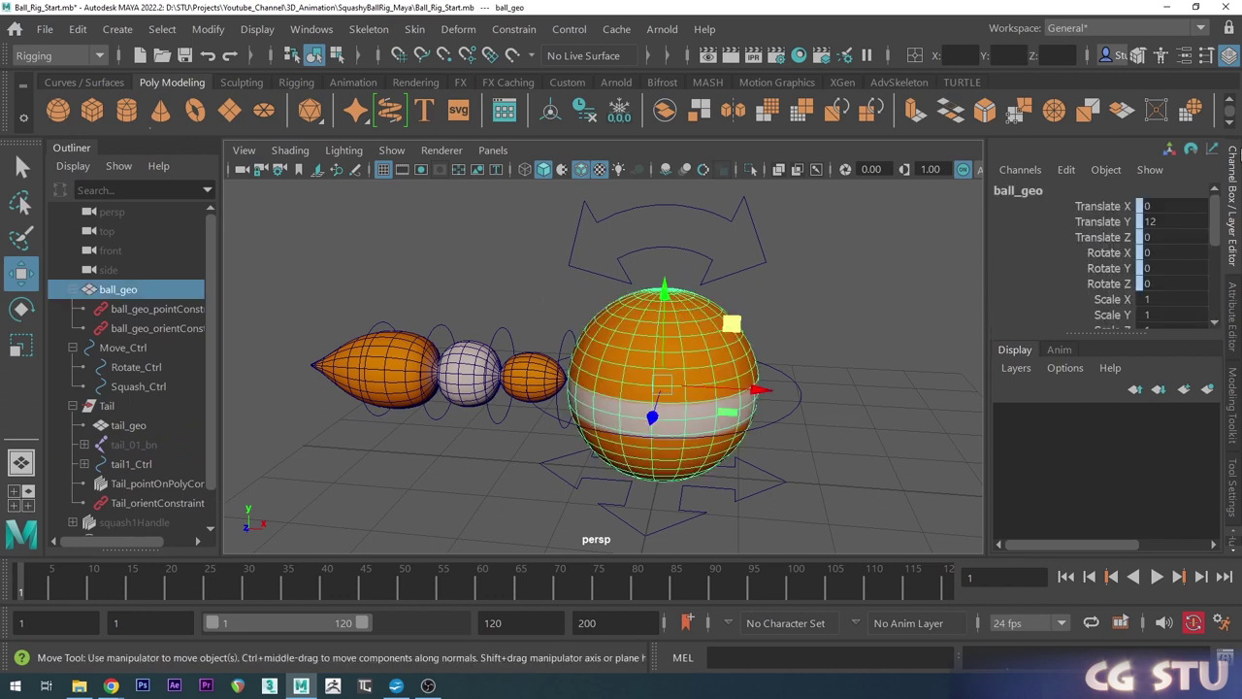
left_click(1233, 307)
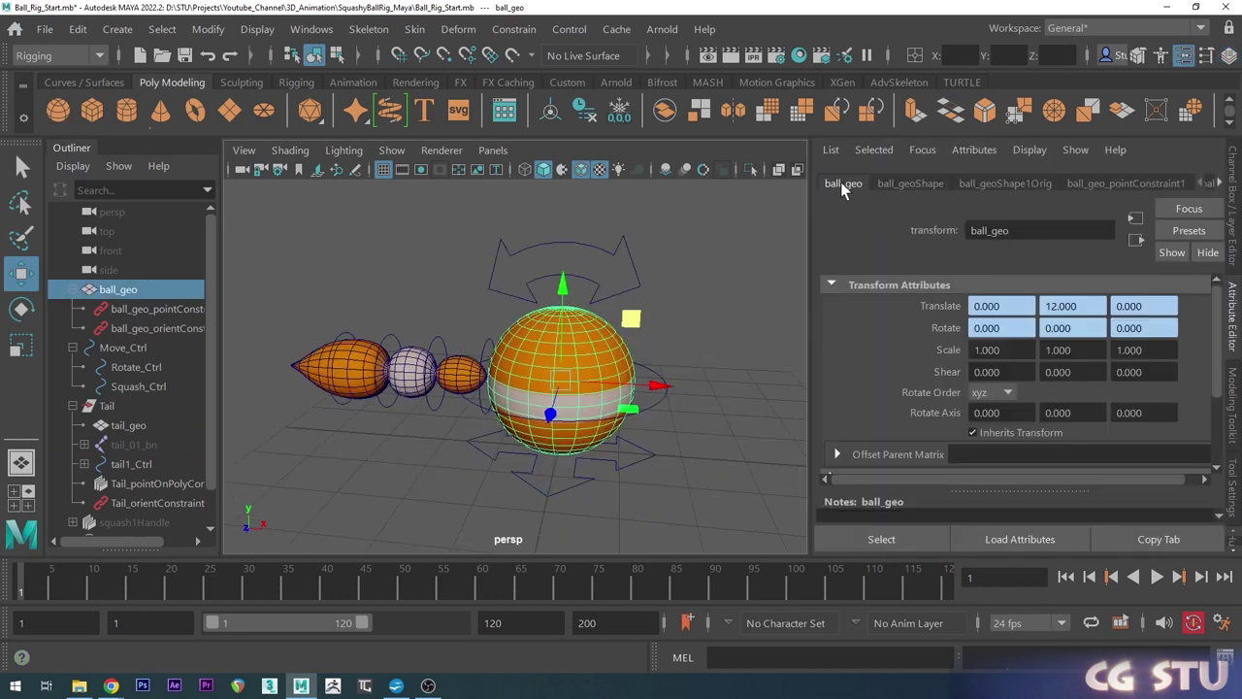
scroll(890, 326, "down", 3)
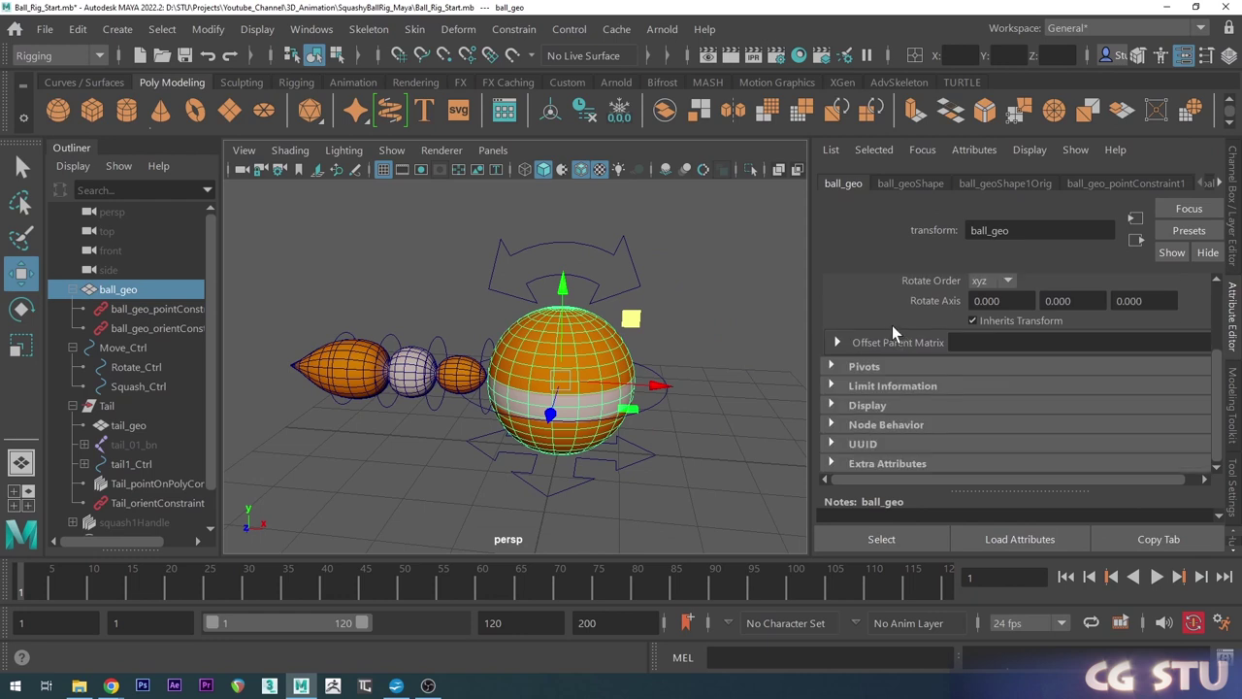
left_click(876, 405)
scroll(882, 393, "down", 5)
scroll(886, 381, "down", 1)
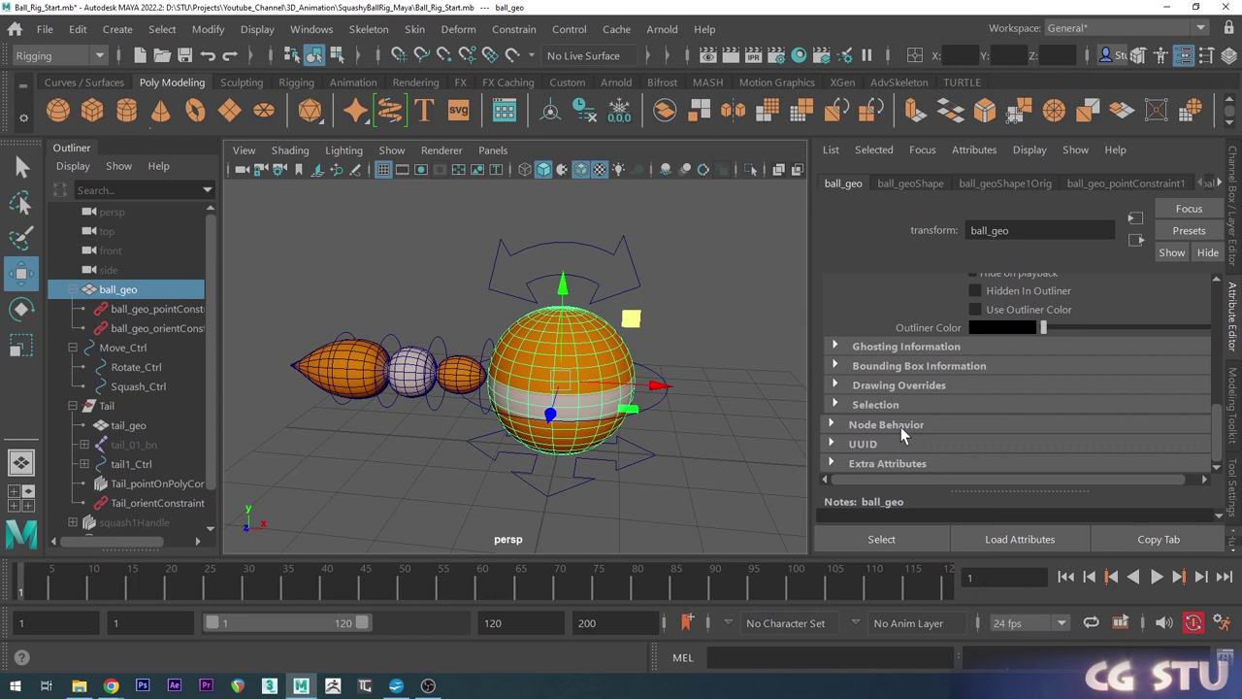
left_click(890, 386)
scroll(912, 378, "down", 3)
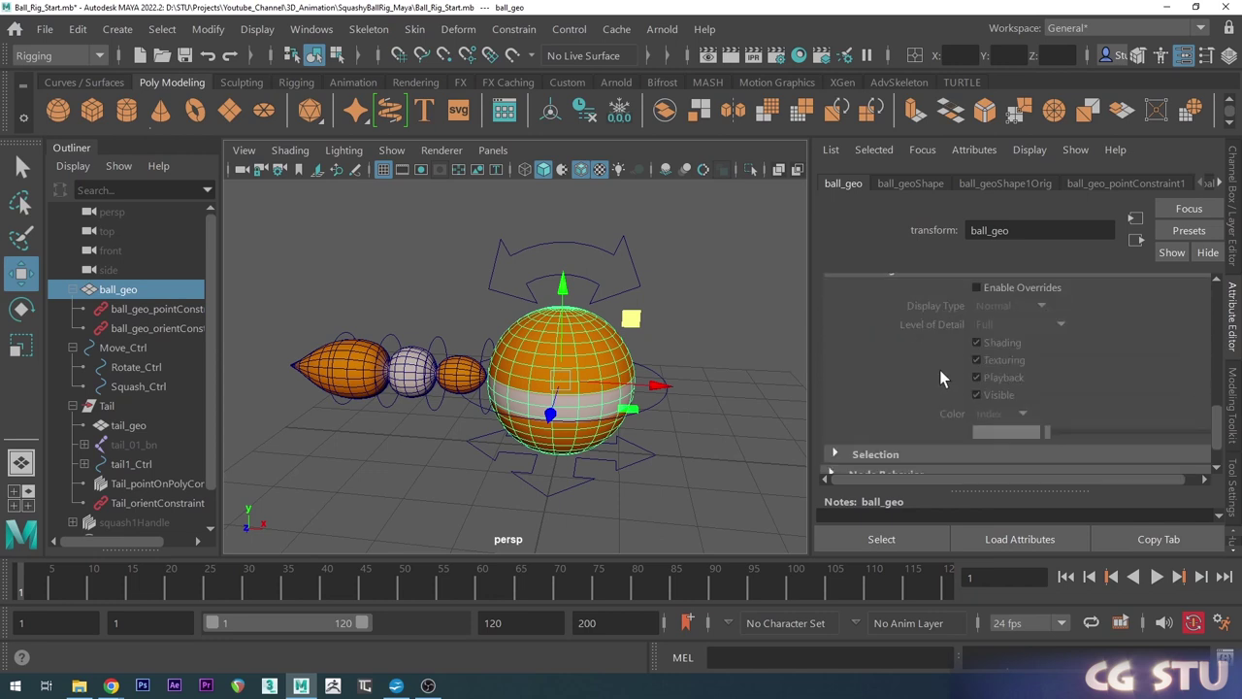
left_click(977, 287)
left_click(1041, 307)
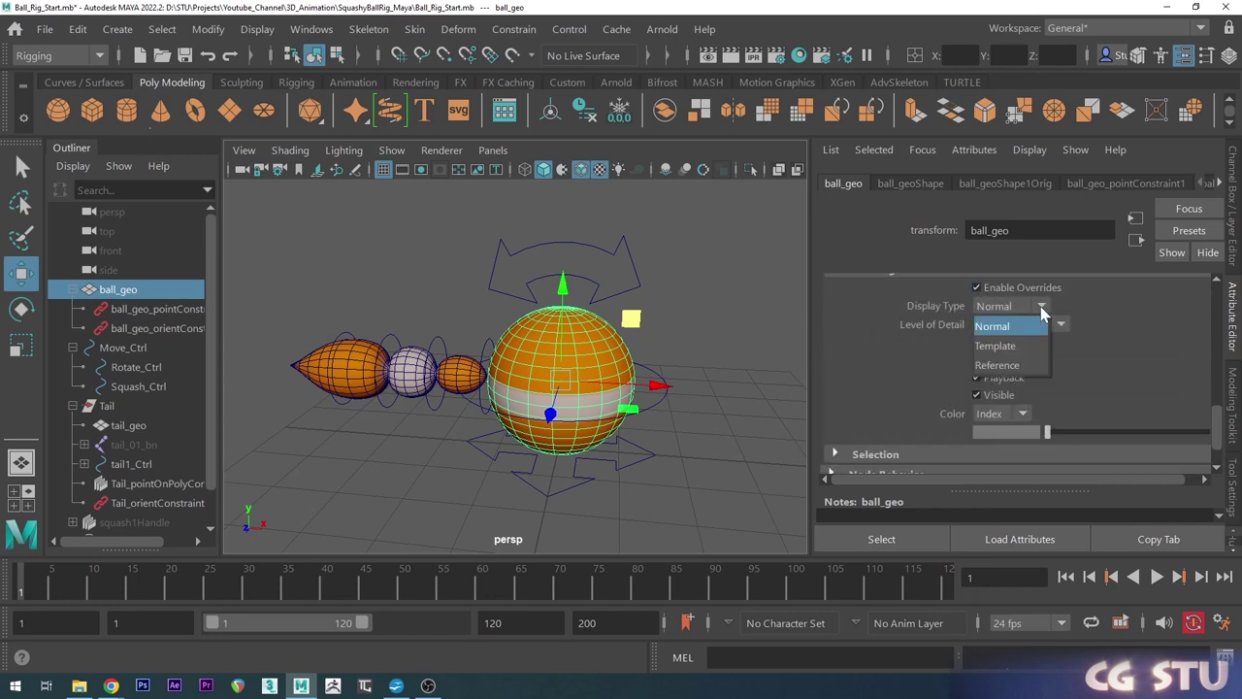
left_click(1004, 365)
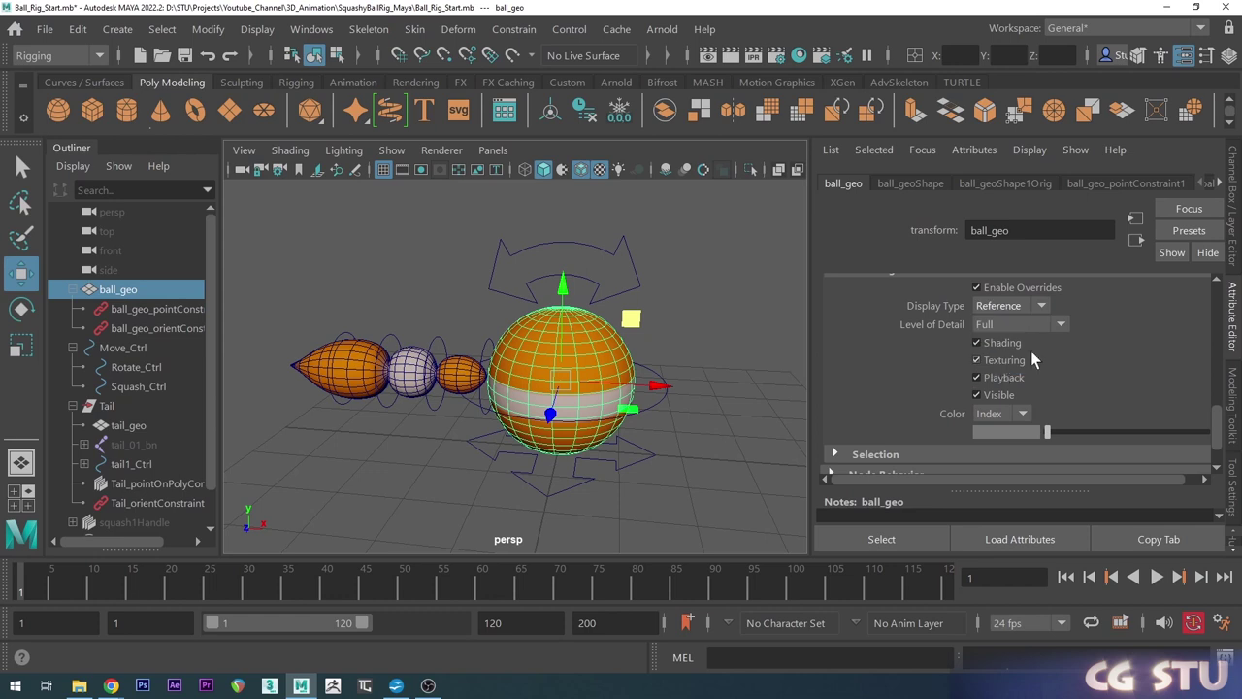
Check that ball_geo can still be selected by its node in the scene hierarchy, and clear the selection.
left_click(698, 341)
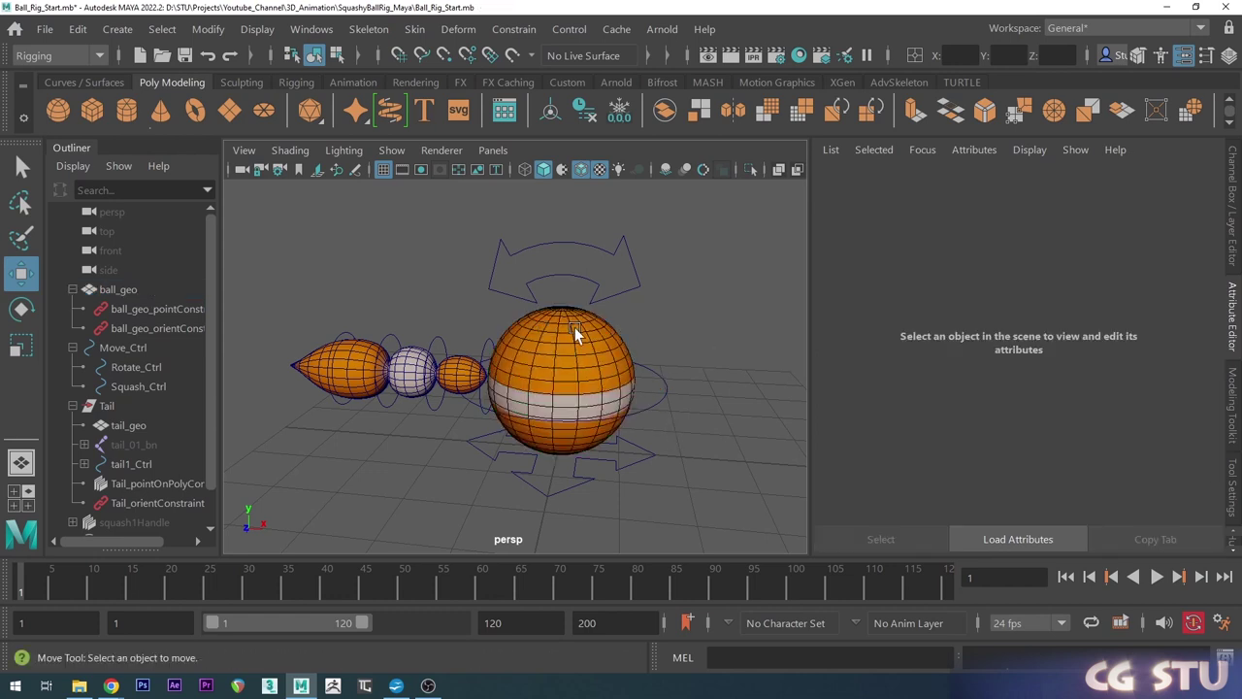
left_click(121, 290)
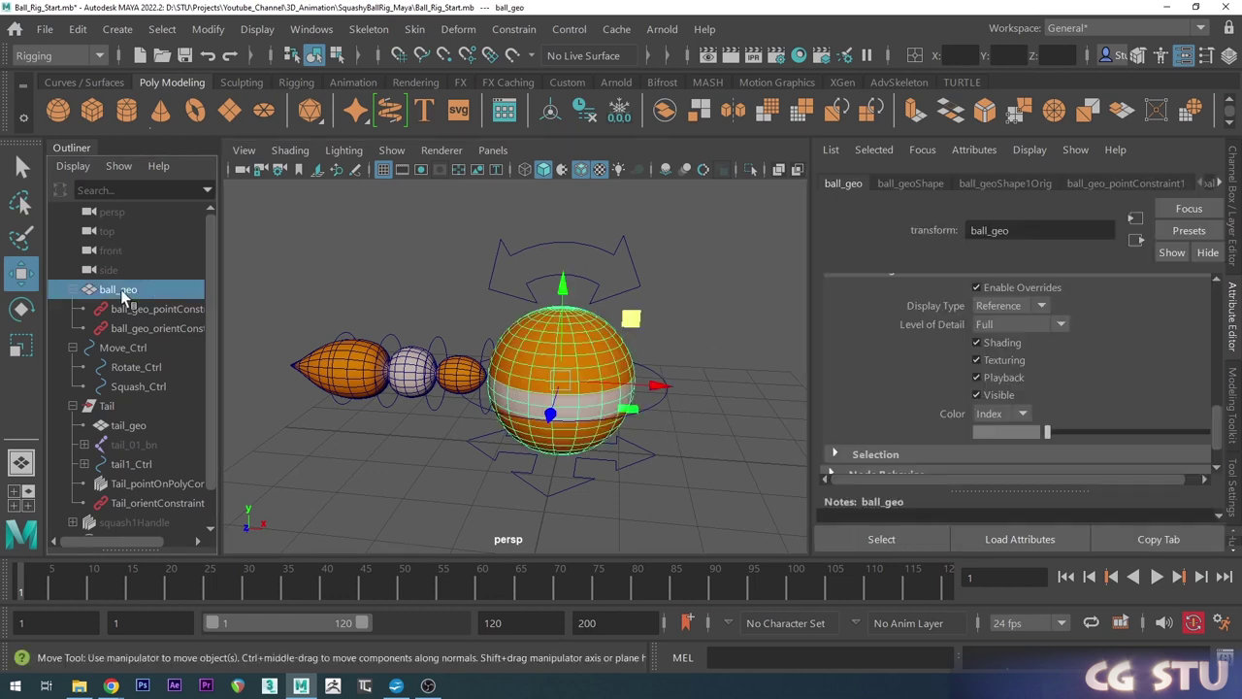
left_click(679, 313)
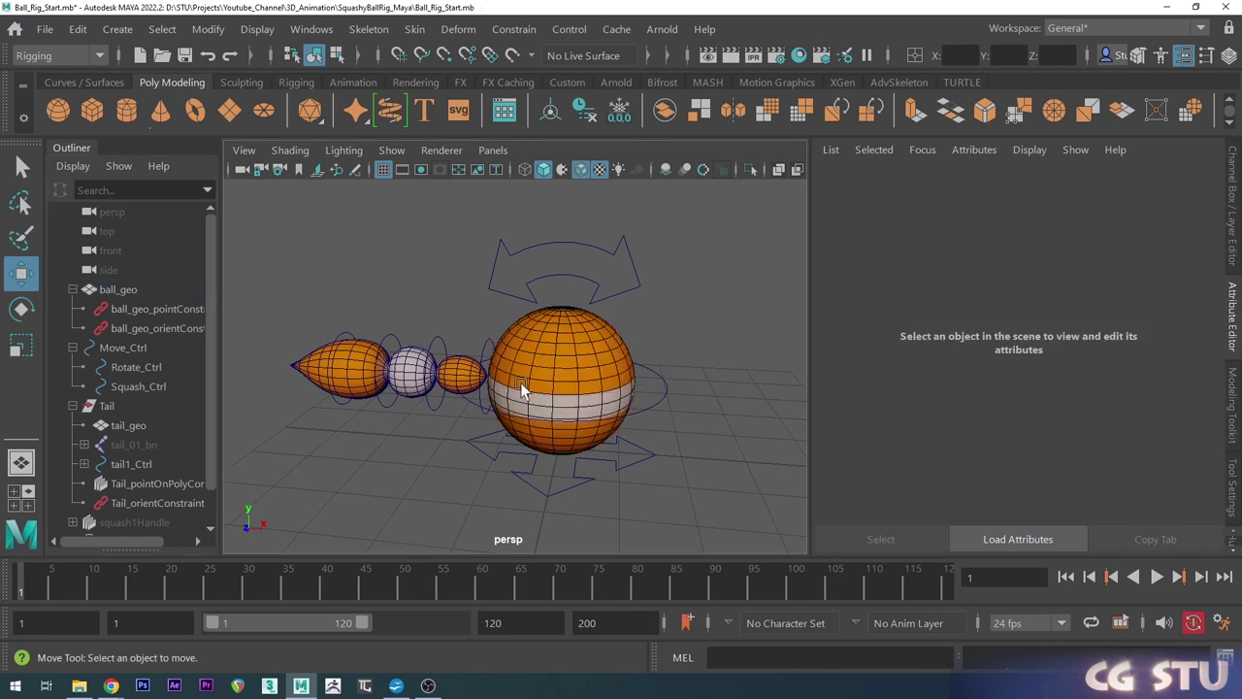
Enable drawing overrides on the tail_geo transform, set its display type to Reference, and return to the channel values.
scroll(520, 383, "up", 5)
scroll(553, 378, "down", 3)
left_click(489, 373)
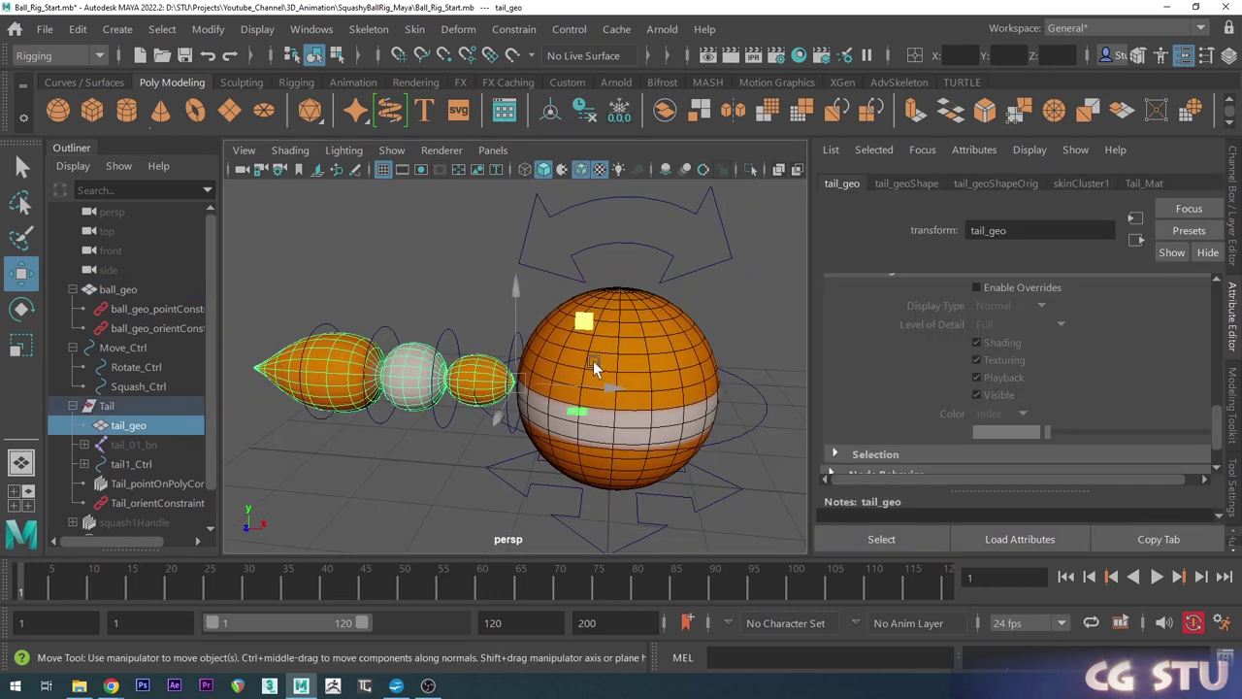
left_click(983, 288)
left_click(1040, 306)
left_click(993, 364)
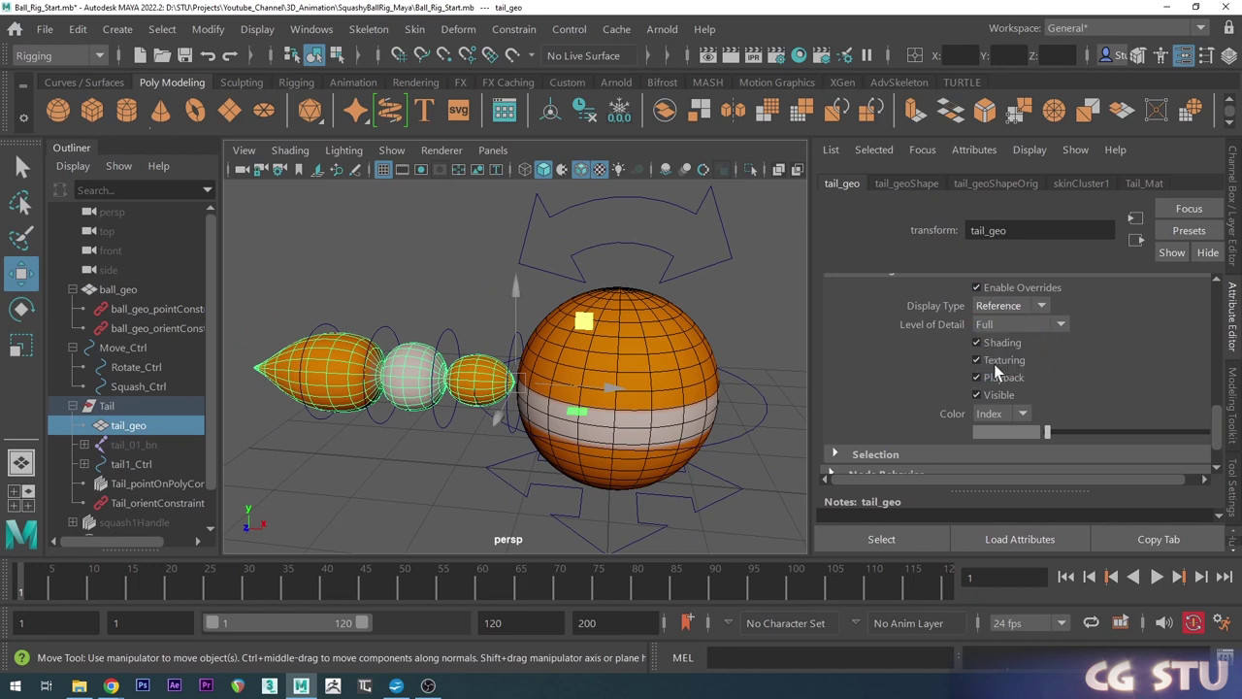
left_click(1233, 199)
left_click(754, 311)
Select everything around the ball and tail in the viewport to check which objects are selectable, and deselect all.
scroll(710, 339, "down", 5)
left_click_drag(710, 360, 726, 363, "alt")
left_click_drag(394, 198, 846, 504)
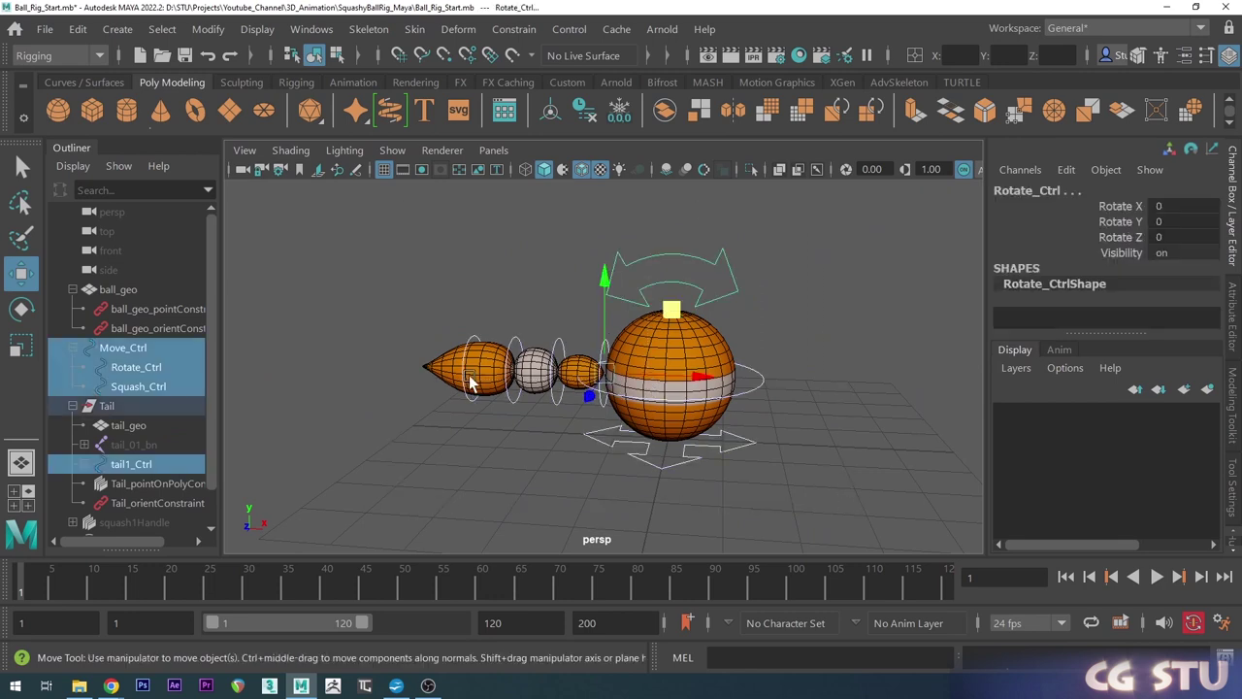
right_click_drag(723, 351, 719, 397, "alt")
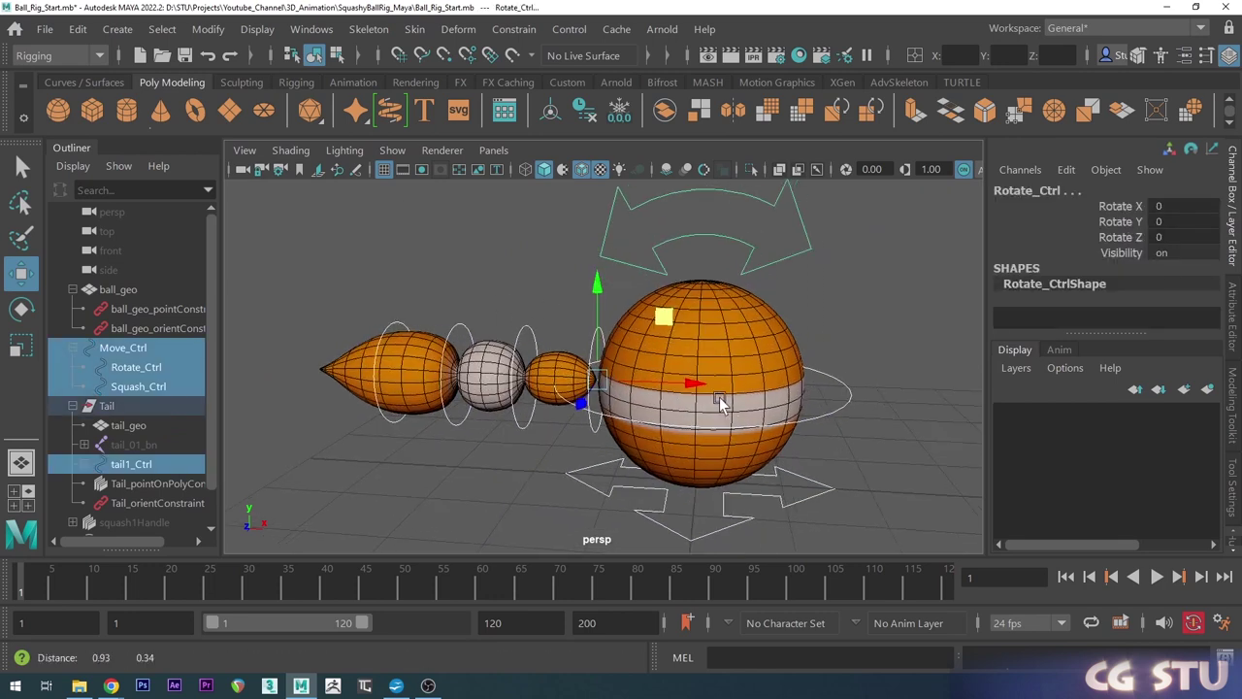
middle_click_drag(720, 397, 729, 416, "alt")
left_click(729, 416)
scroll(728, 416, "down", 2)
left_click_drag(728, 417, 693, 391, "alt")
scroll(703, 388, "down", 2)
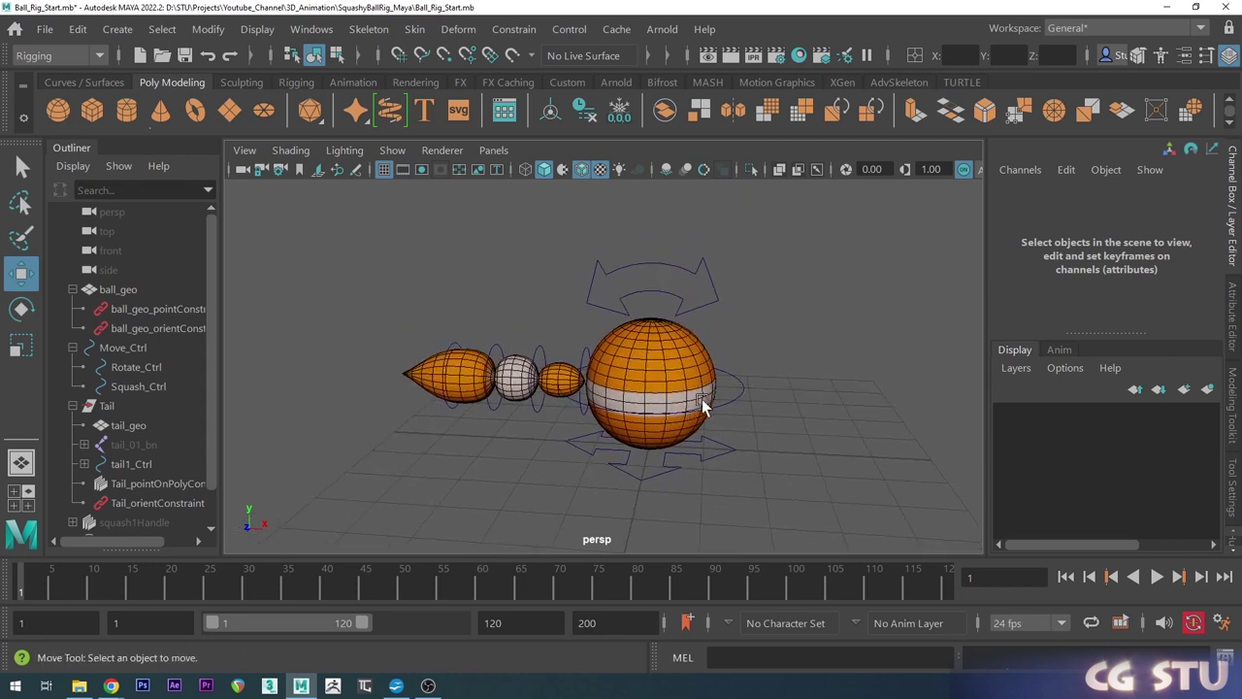
Collapse the ball_geo, Move_Ctrl and Tail hierarchies.
left_click(71, 289)
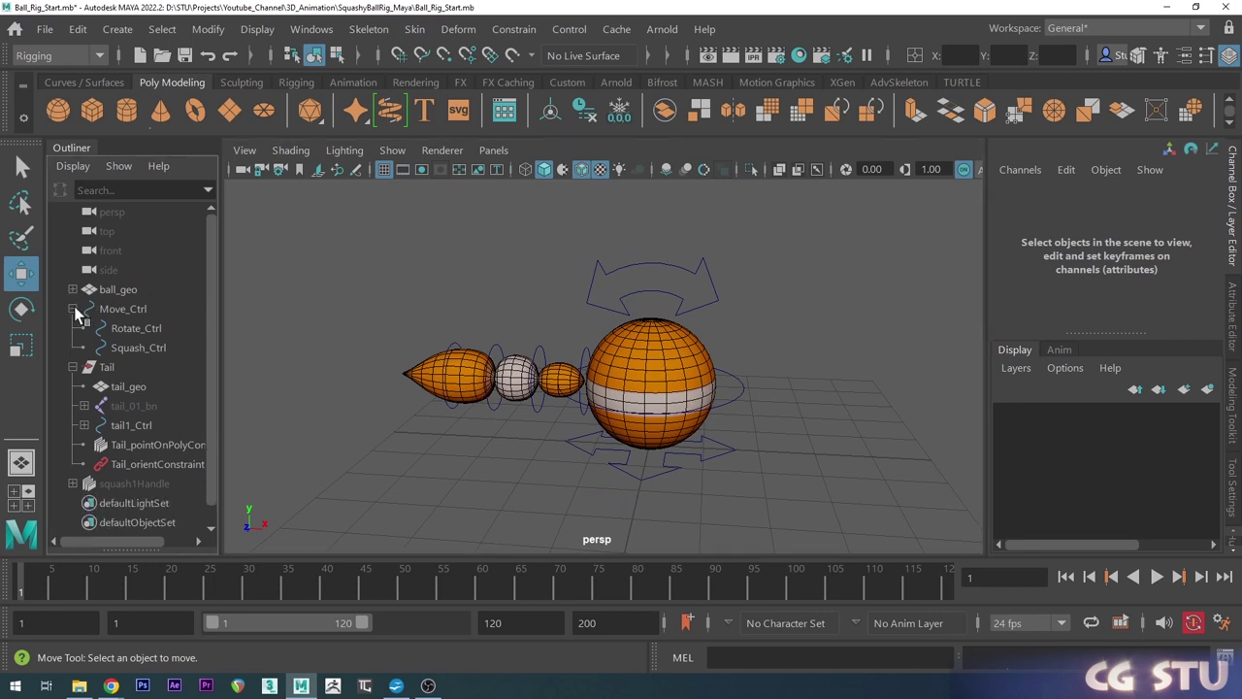
left_click(73, 308)
left_click(72, 328)
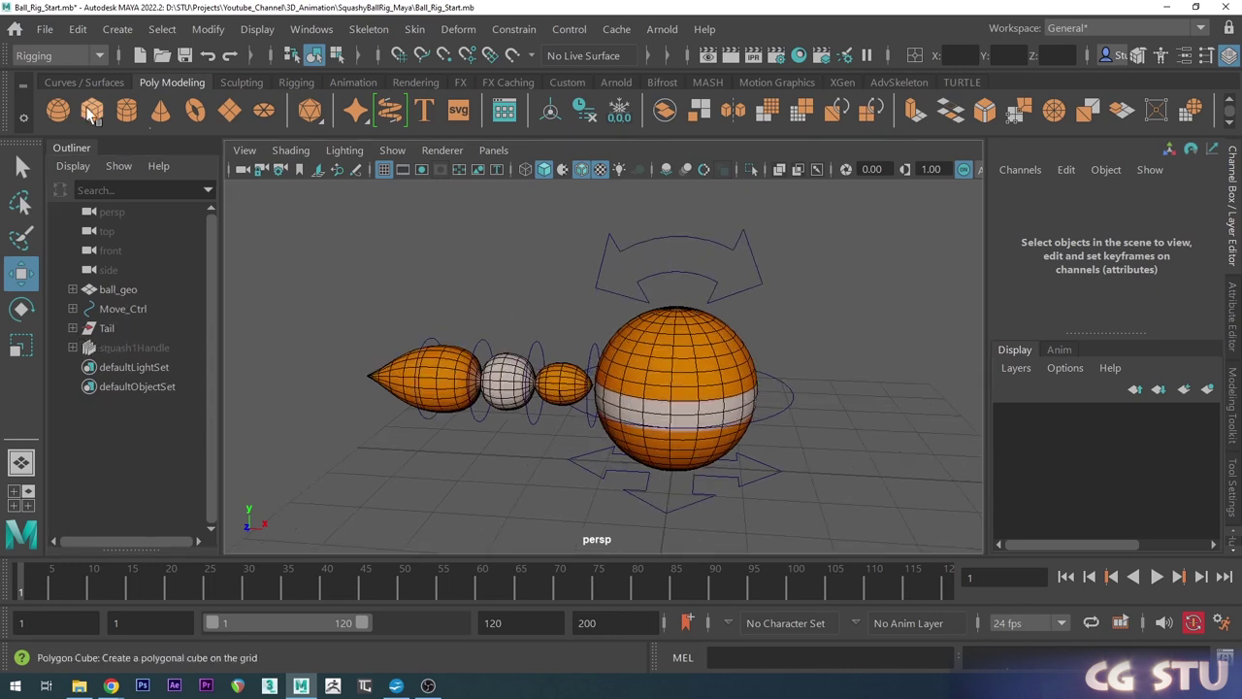
Create an empty group and rename it Ball.
left_click(77, 29)
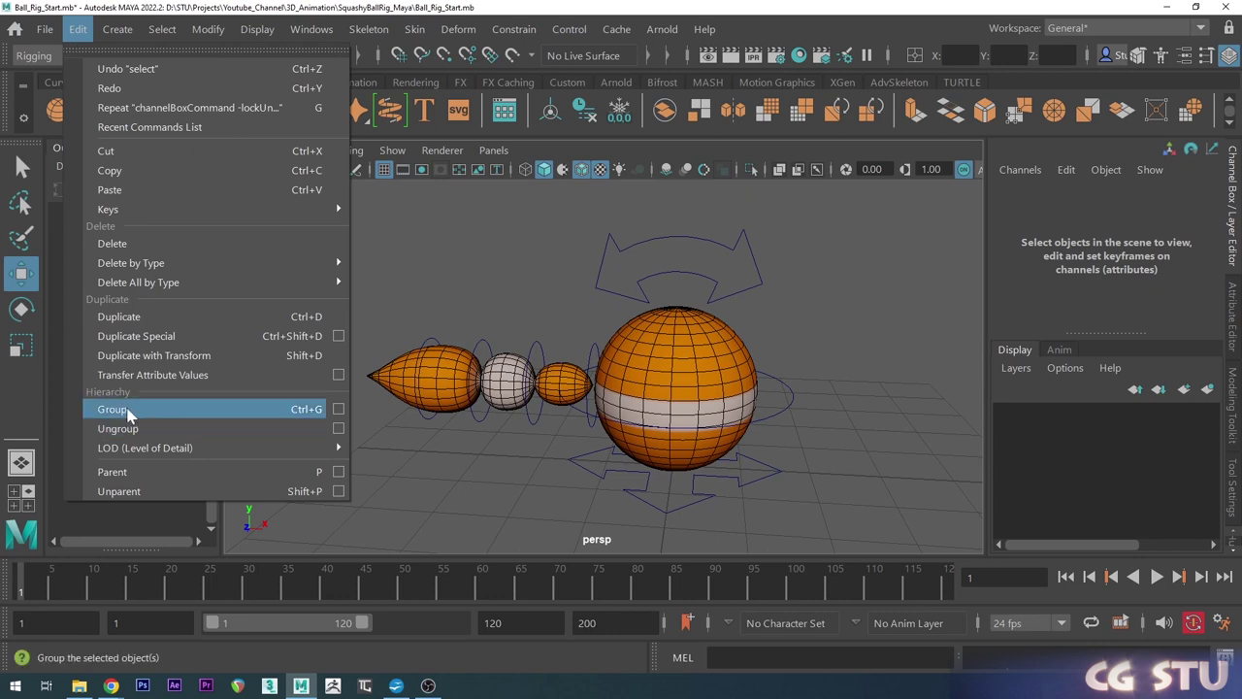
left_click(131, 409)
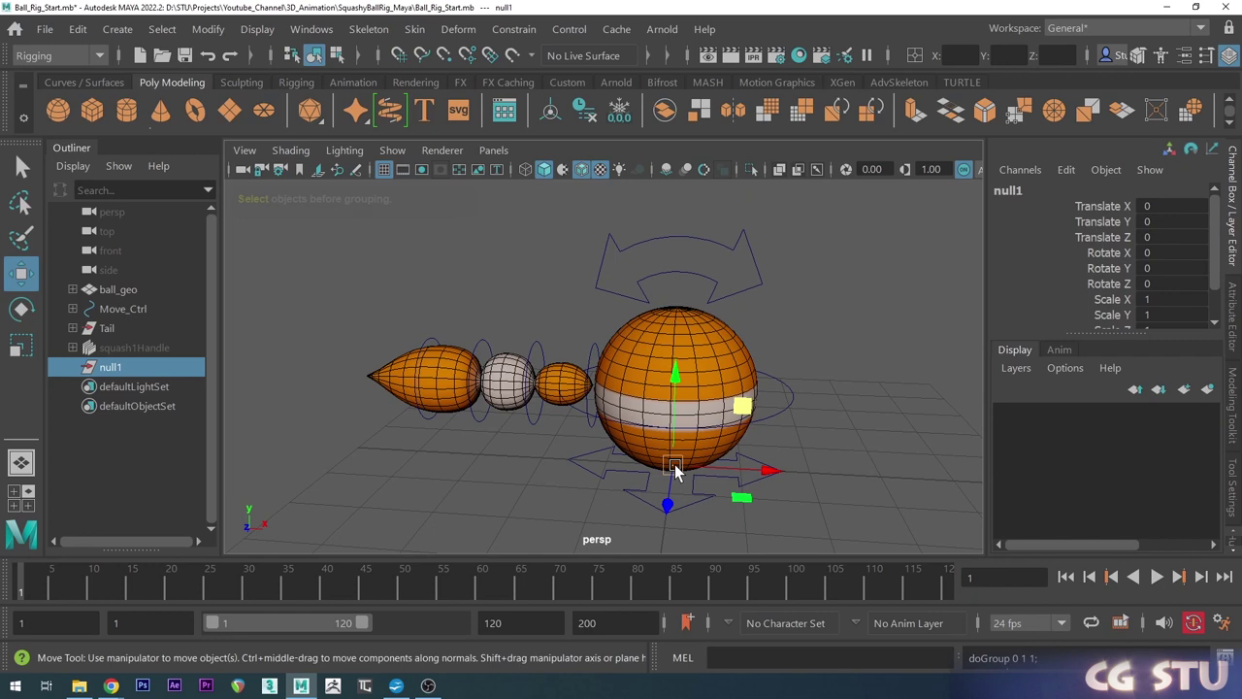
double_click(114, 370)
type("Ball")
key("Return")
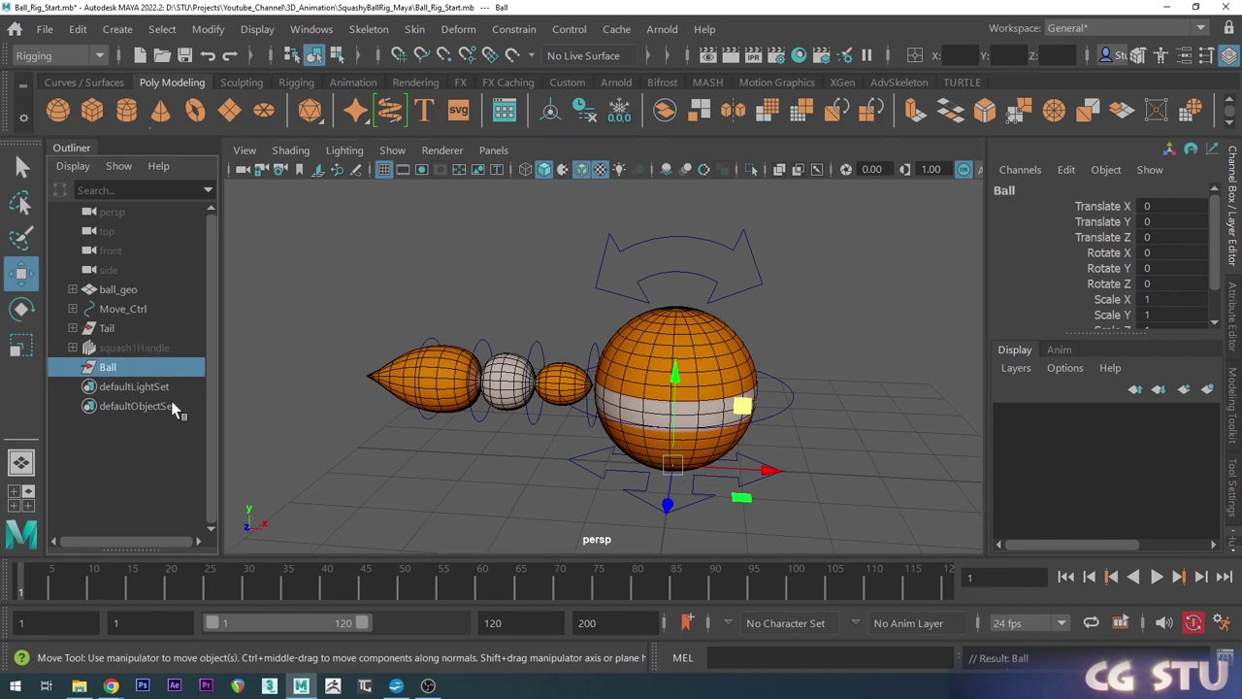
Parent ball_geo, Move_Ctrl, Tail and squash1Handle under the Ball group, and clear the selection.
left_click(120, 290)
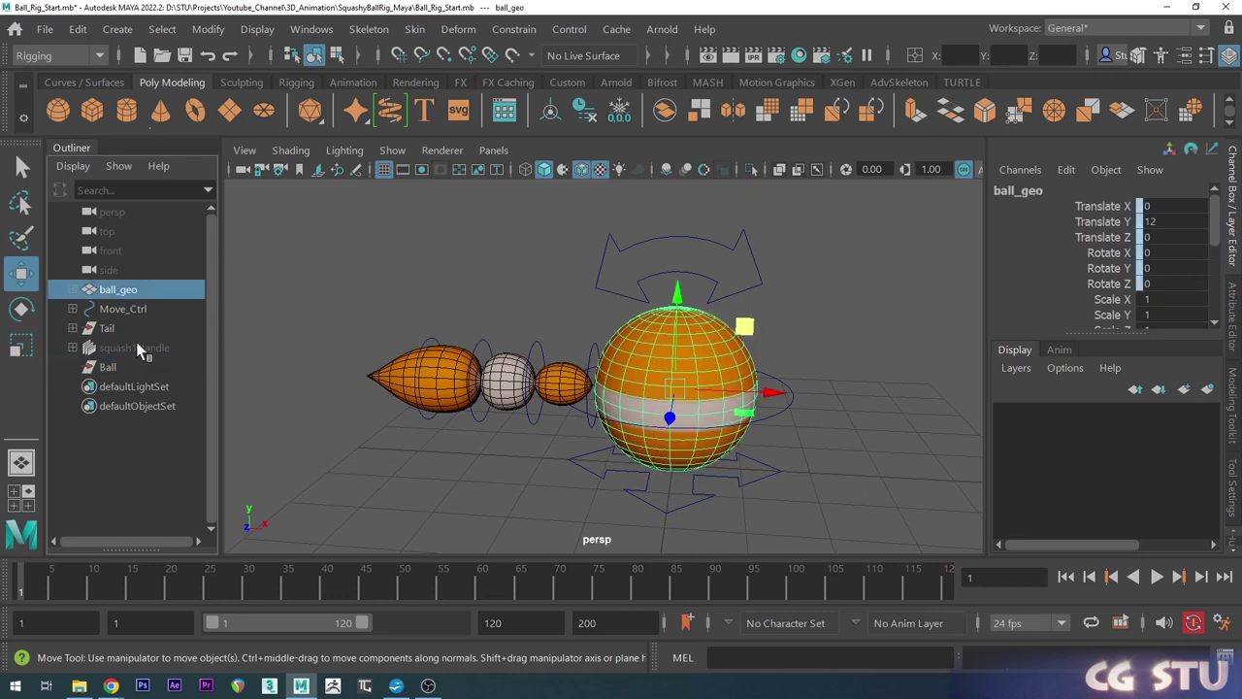
left_click(134, 348, "shift")
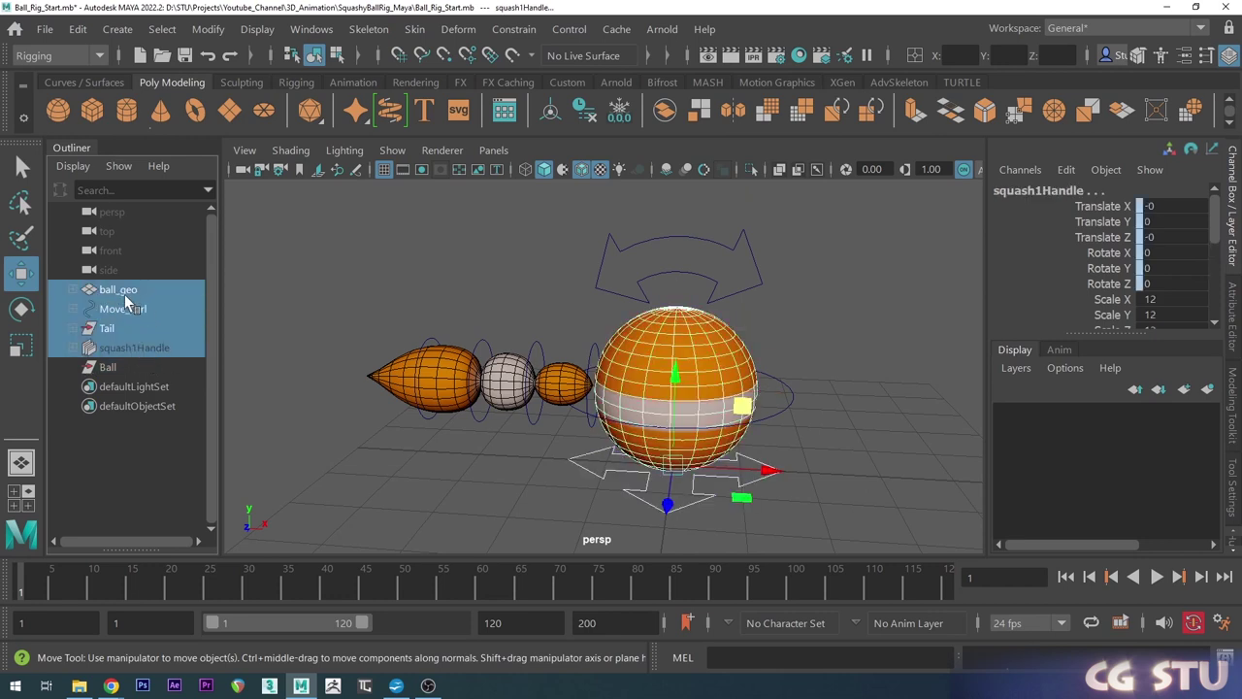
middle_click_drag(115, 292, 111, 365)
left_click_drag(113, 365, 113, 369)
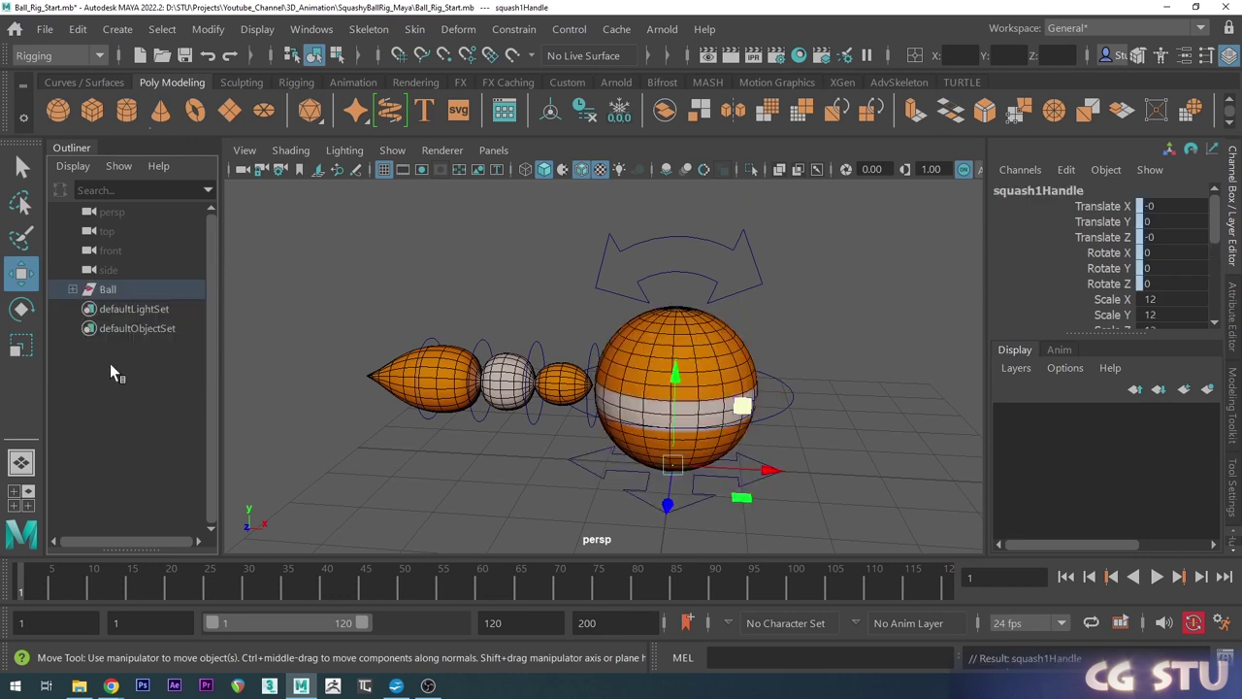
left_click(795, 316)
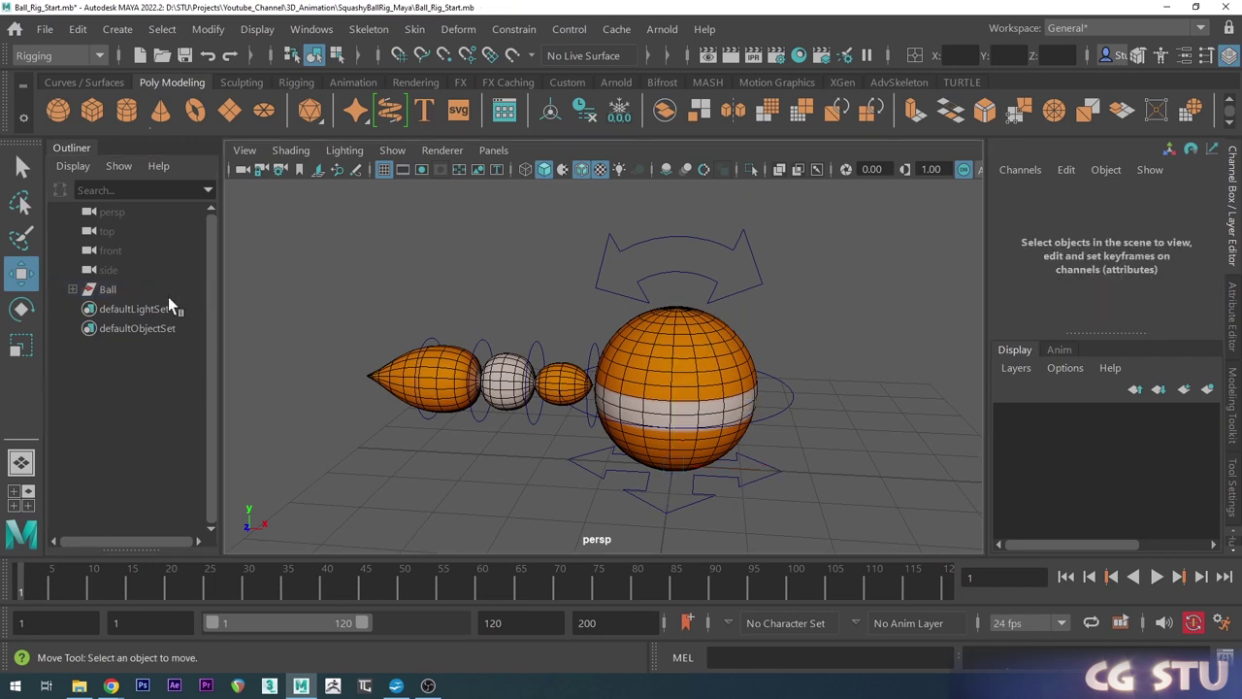
Try scaling the whole Ball group up uniformly to about 3.9 to check that the rig resizes together.
left_click(112, 289)
scroll(767, 369, "down", 5)
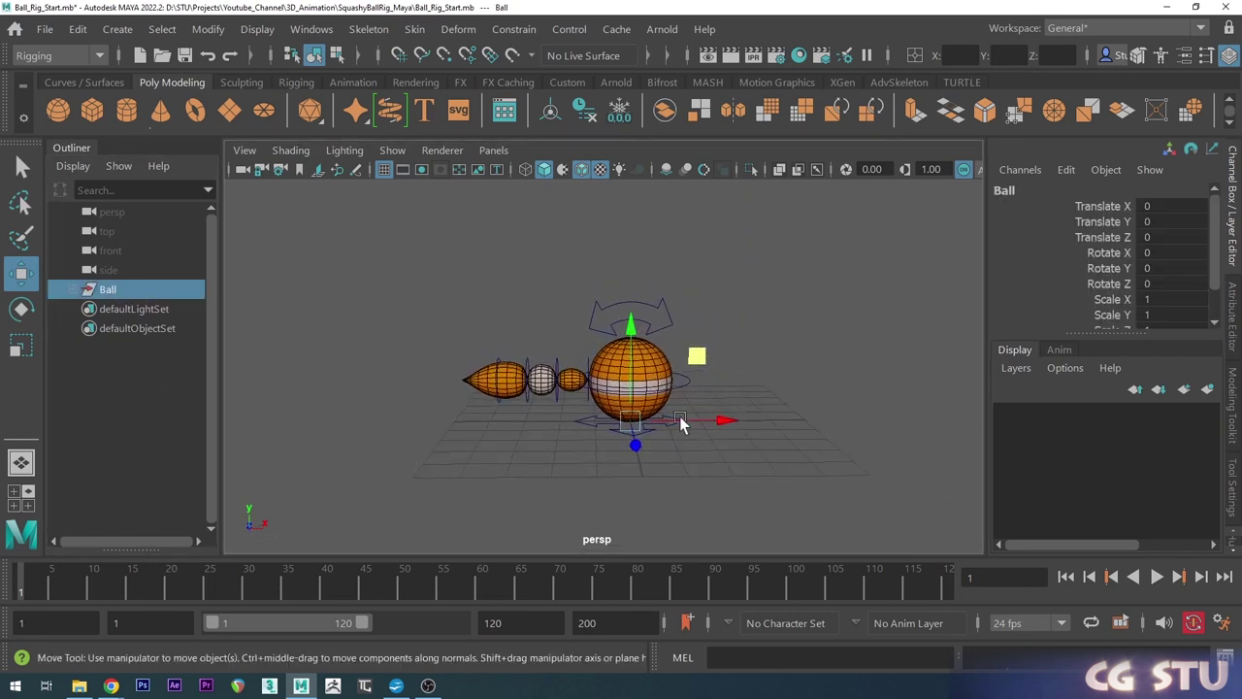
mouse_move(679, 416)
right_mouse_down("alt")
mouse_move(702, 405)
mouse_move(689, 400)
right_mouse_up("alt")
left_click_drag(689, 400, 631, 367, "alt")
right_click_drag(568, 390, 685, 425, "alt")
scroll(718, 380, "down", 6)
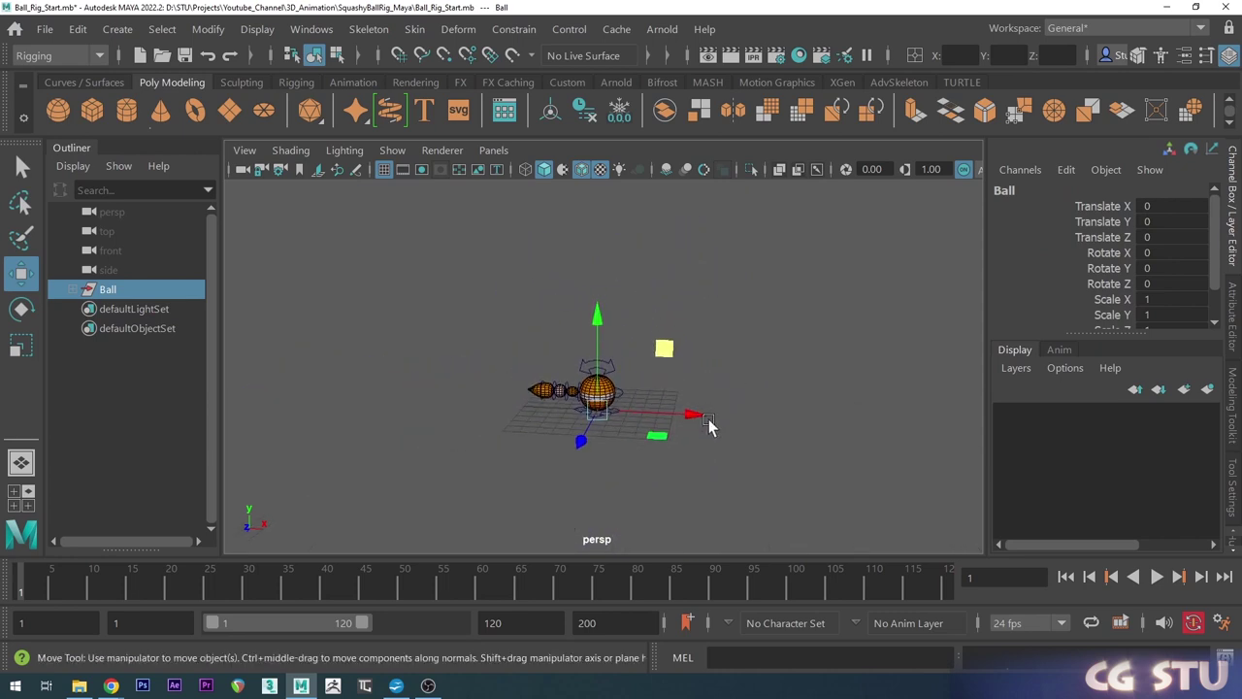
key("r")
scroll(699, 333, "up", 5)
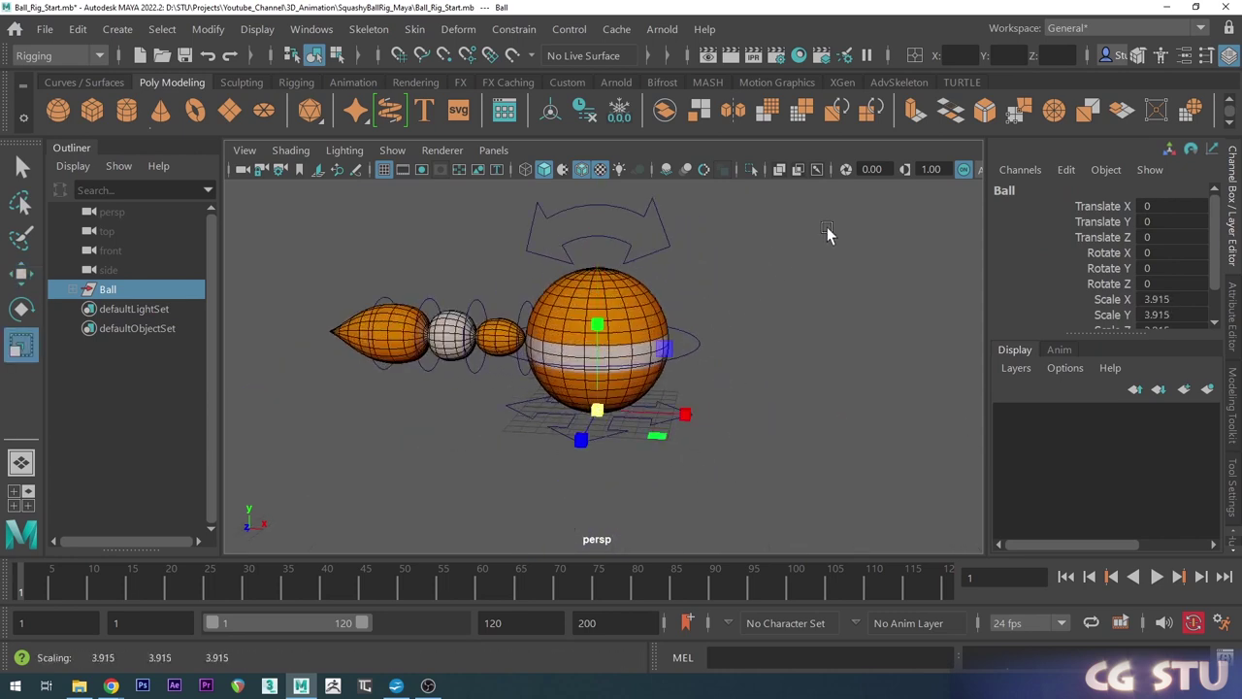
left_click(679, 429)
left_click(684, 419)
Try moving the enlarged rig in the viewport, and undo the test transforms on the Ball group.
key("w")
left_click_drag(666, 359, 745, 344)
key("ctrl+z")
key("ctrl+z")
key("ctrl+z")
key("ctrl+z")
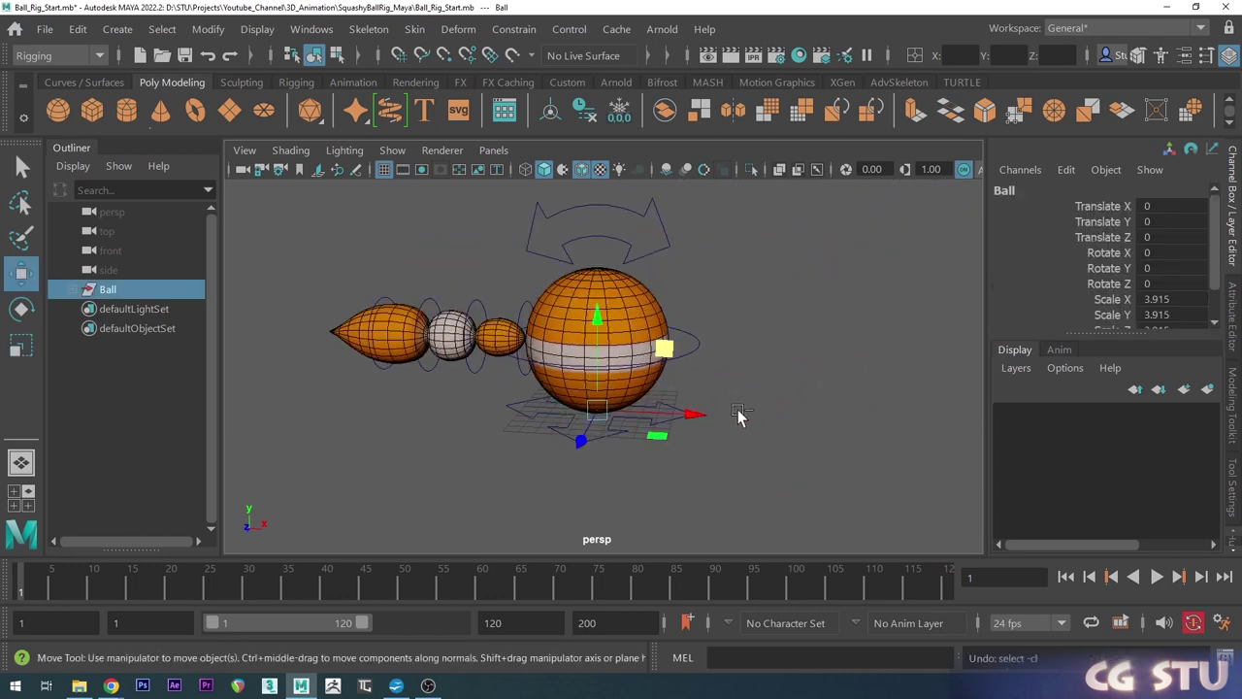
scroll(596, 446, "up", 2)
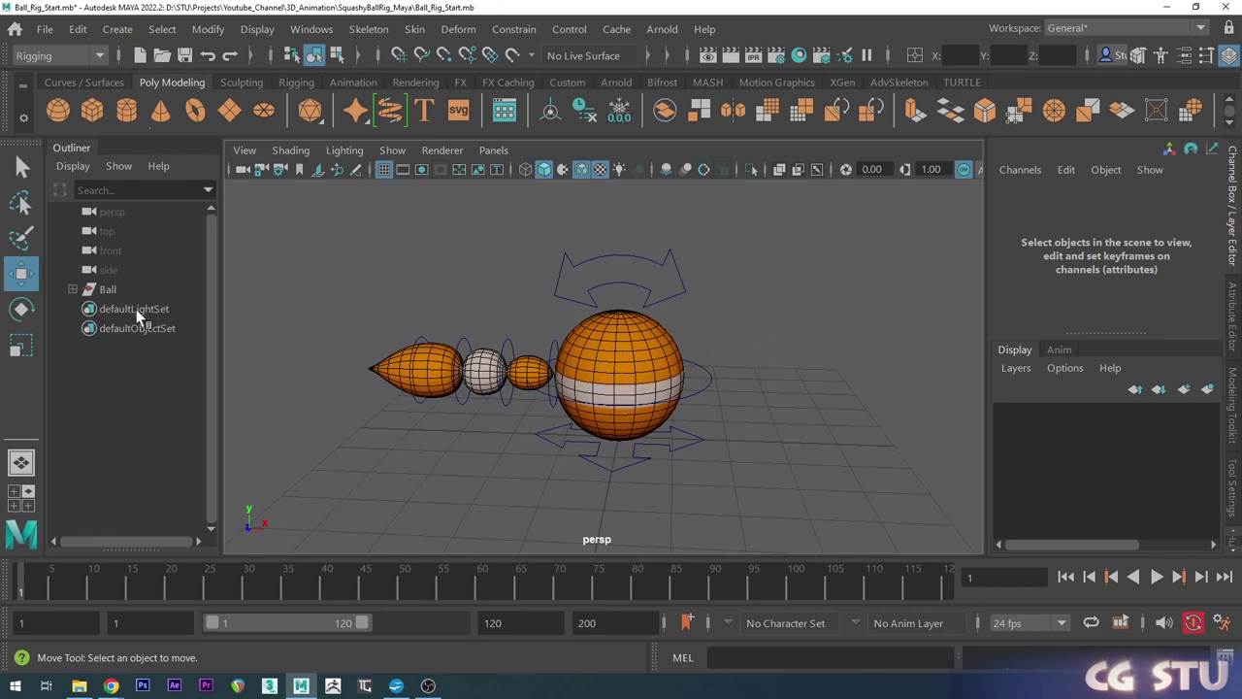
Add a keyable Boolean attribute with the long name Tail to the Ball group.
left_click(115, 289)
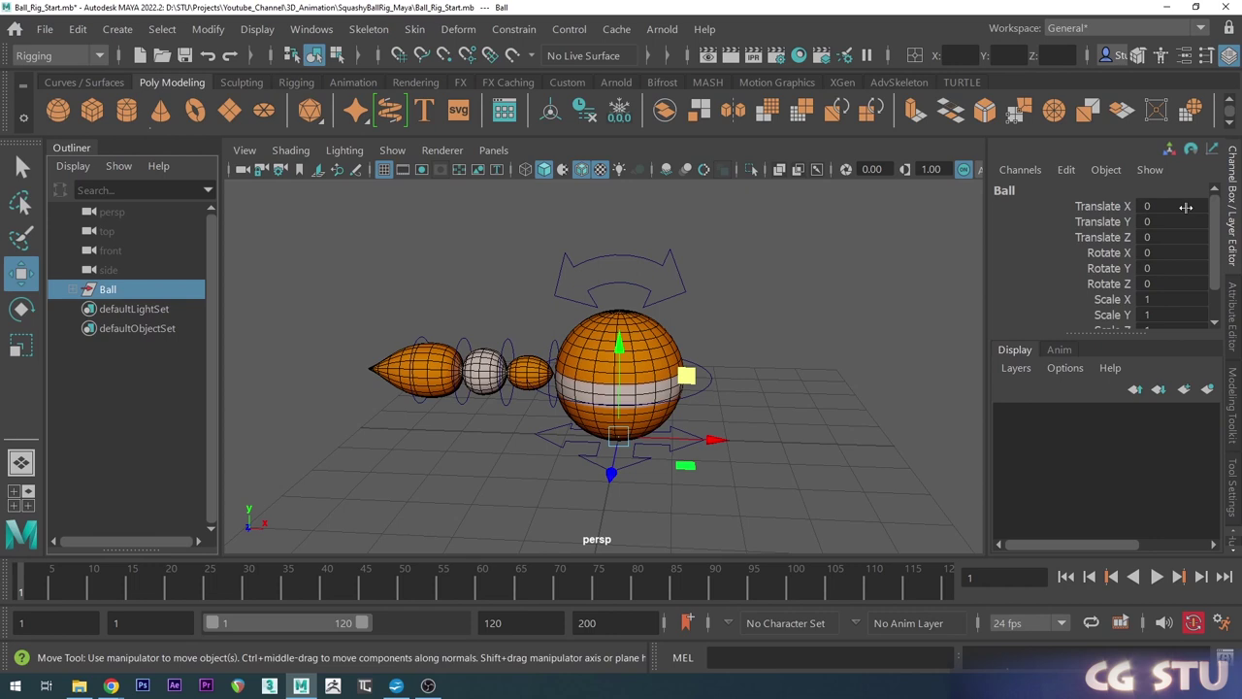
left_click(1067, 170)
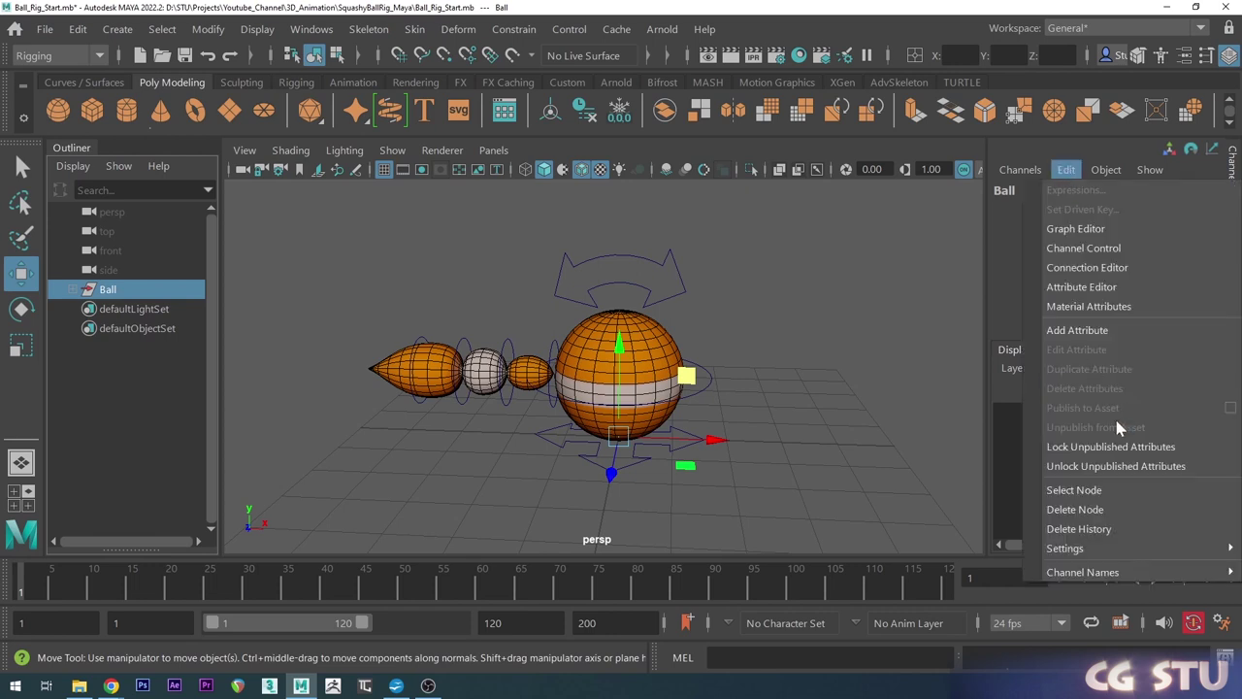
left_click(1075, 331)
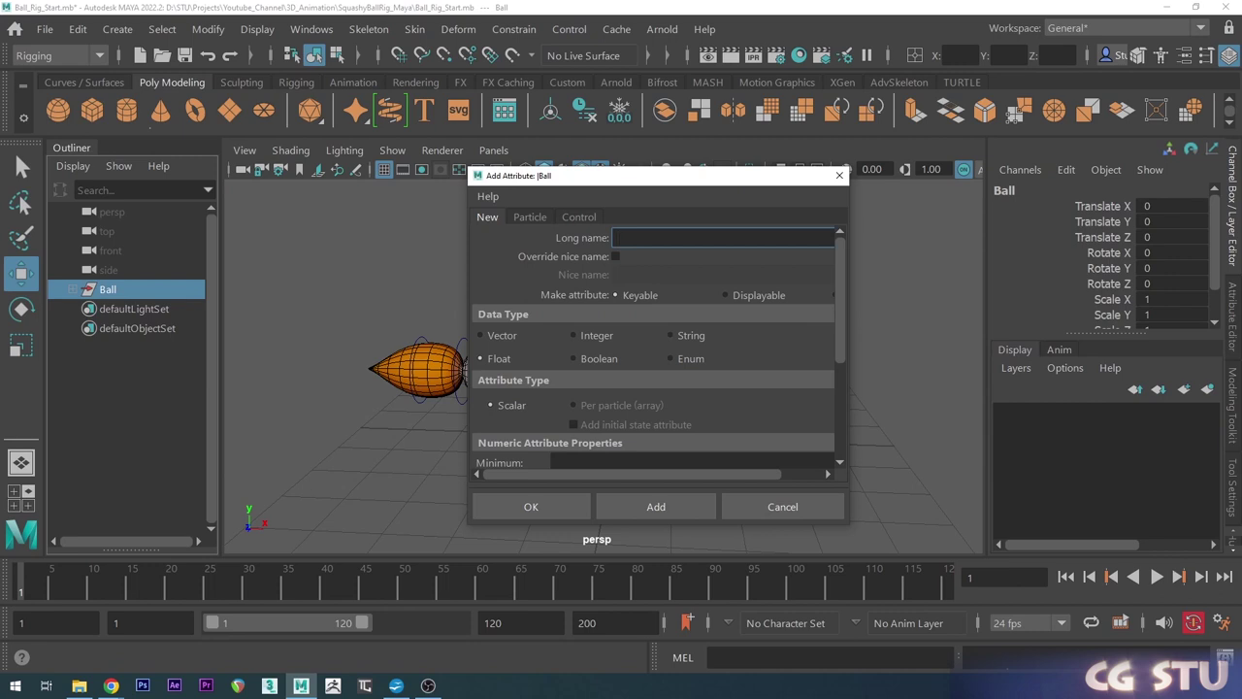
left_click(584, 359)
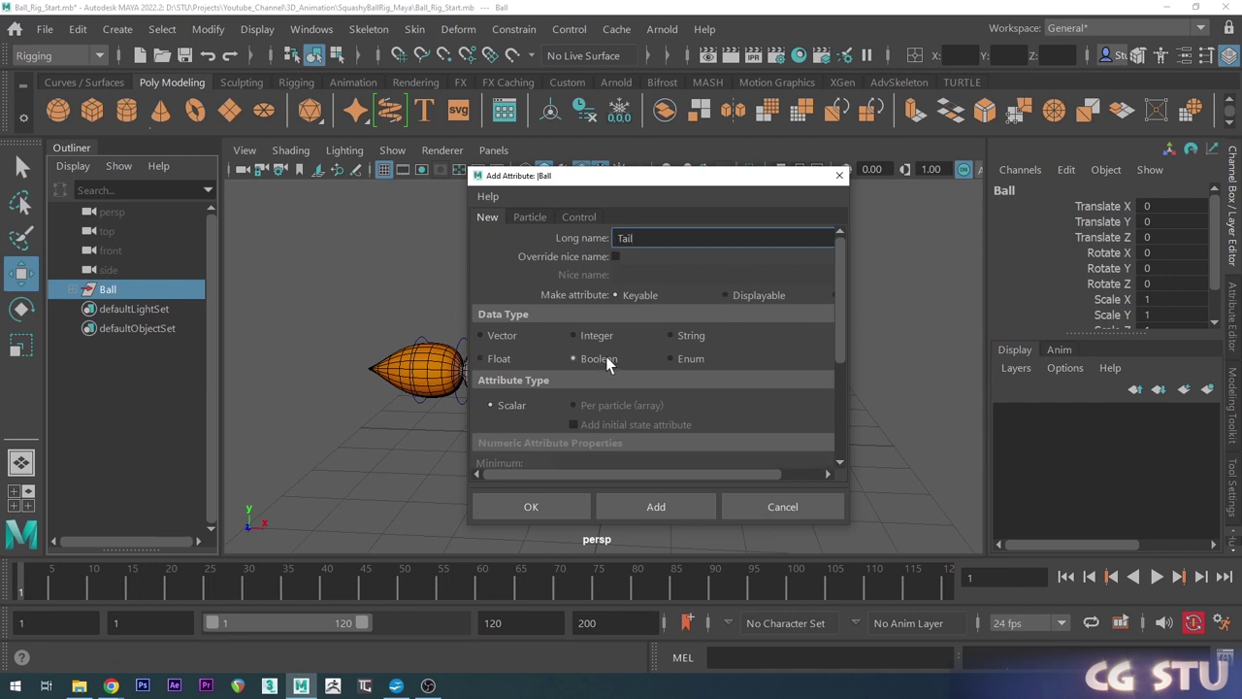
left_click(531, 505)
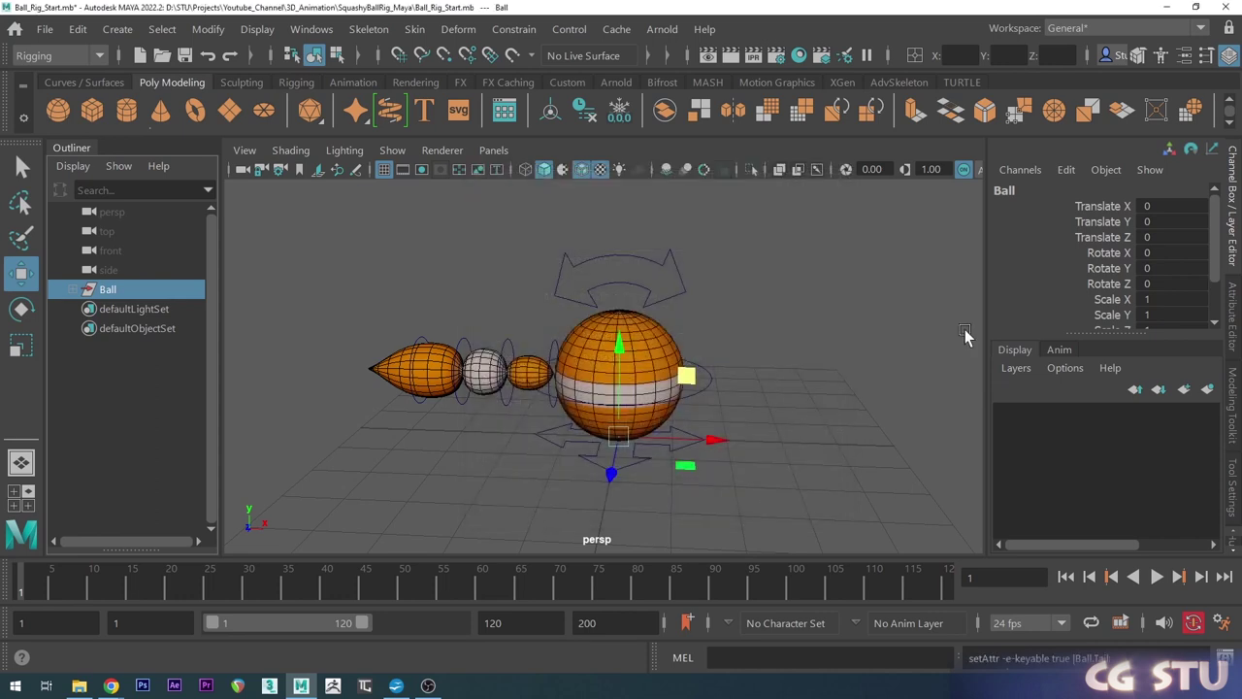
scroll(1073, 255, "down", 1)
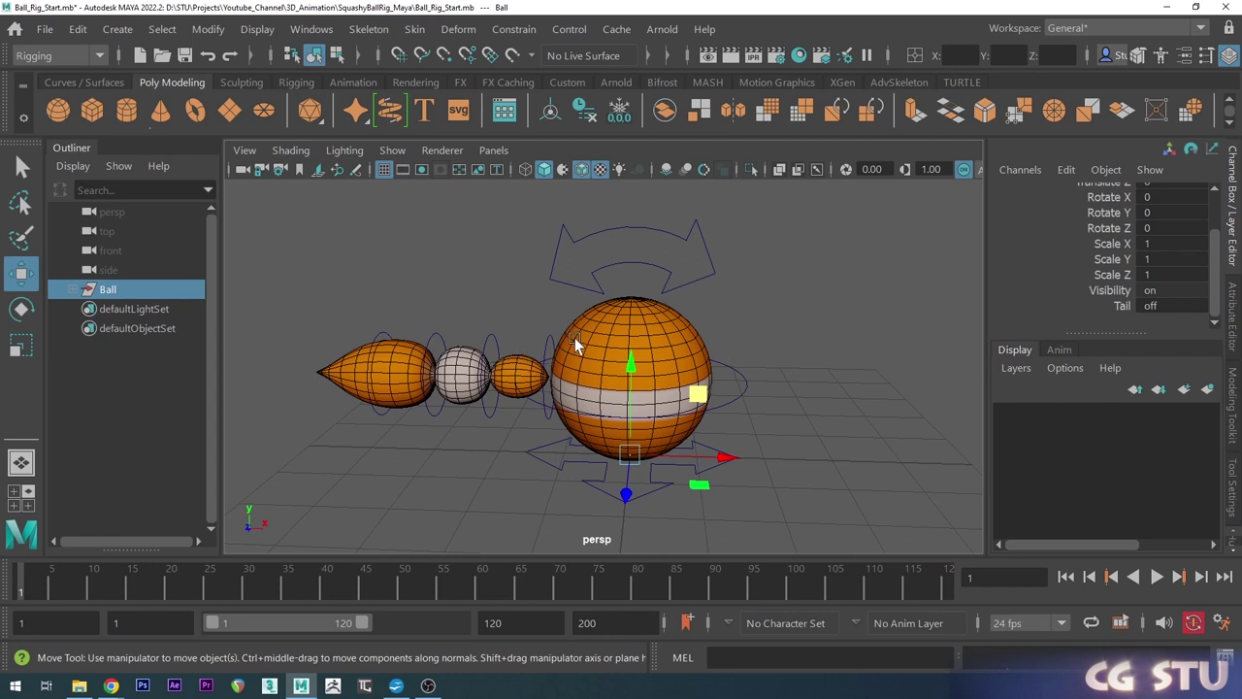
Clear the selection, open the Connection Editor and enlarge its window to show longer attribute lists.
left_click(439, 298)
left_click(313, 30)
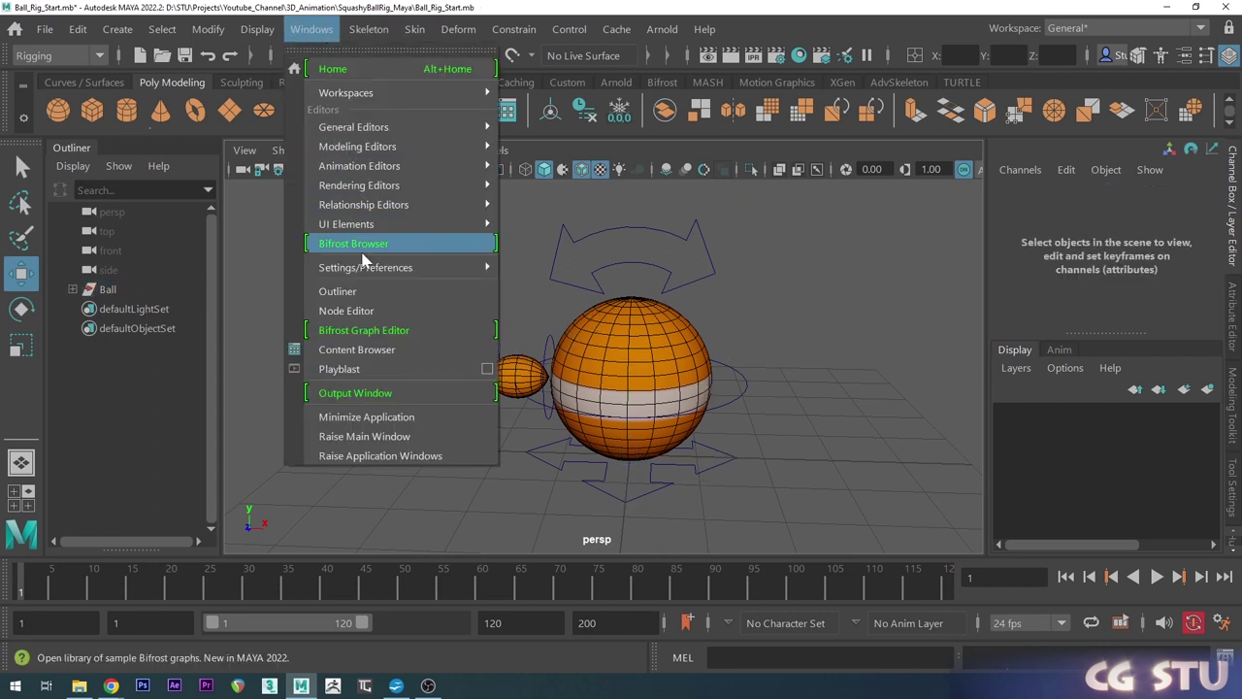
mouse_move(394, 145)
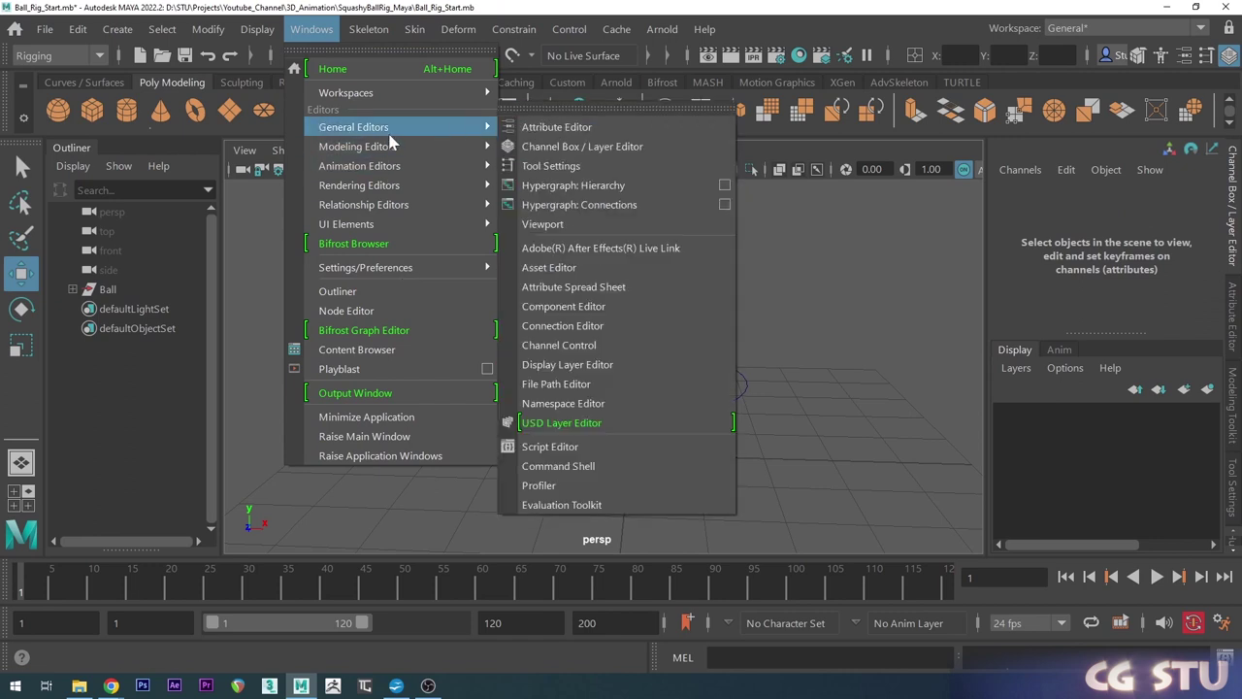
left_click(587, 330)
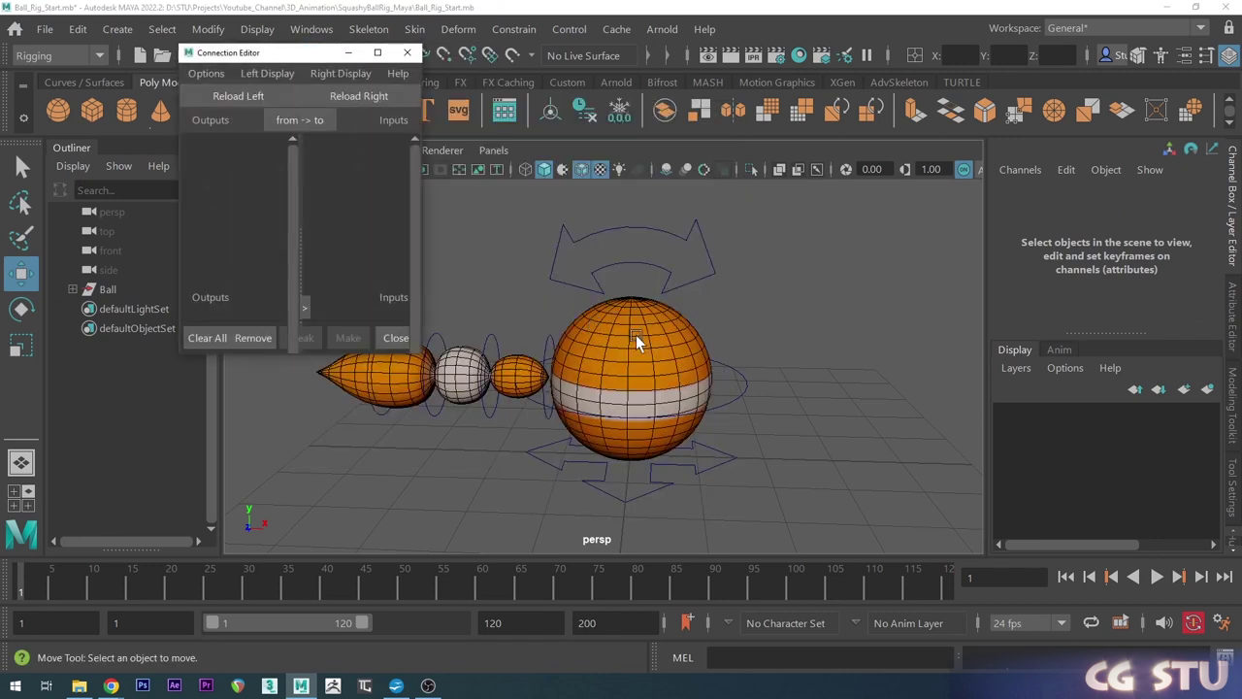
left_click_drag(416, 358, 579, 616)
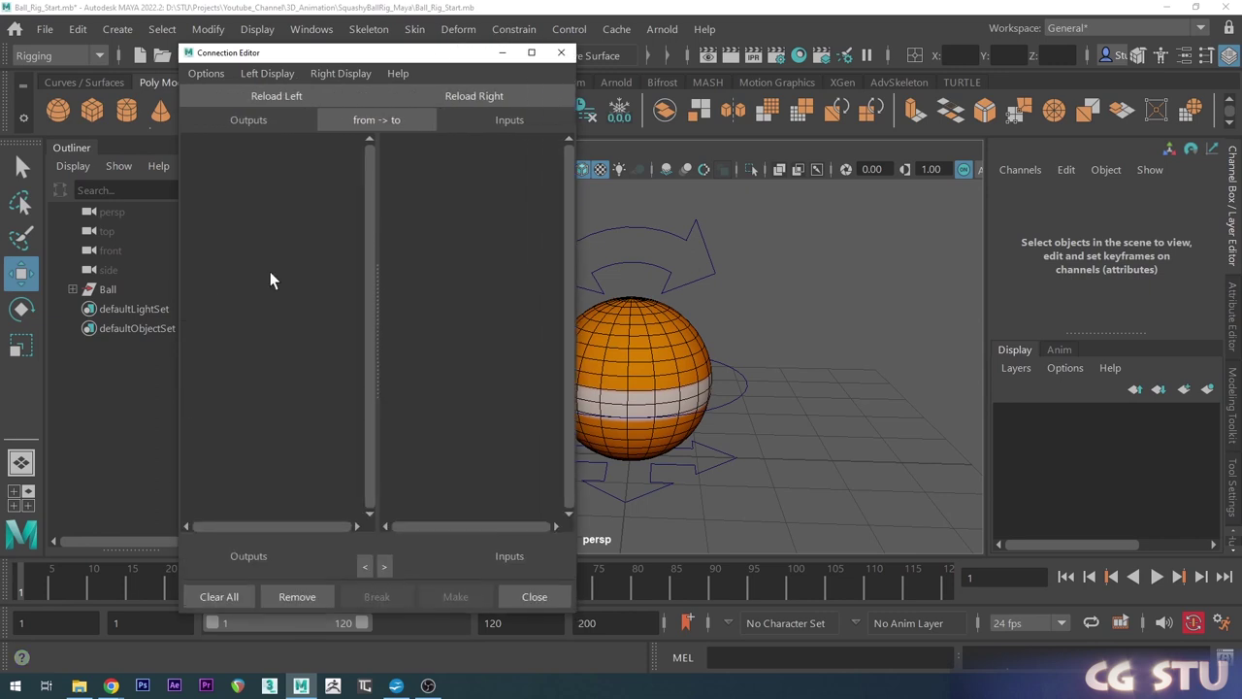
Load the Ball group as the output side of the Connection Editor and find its Tail attribute.
left_click(110, 290)
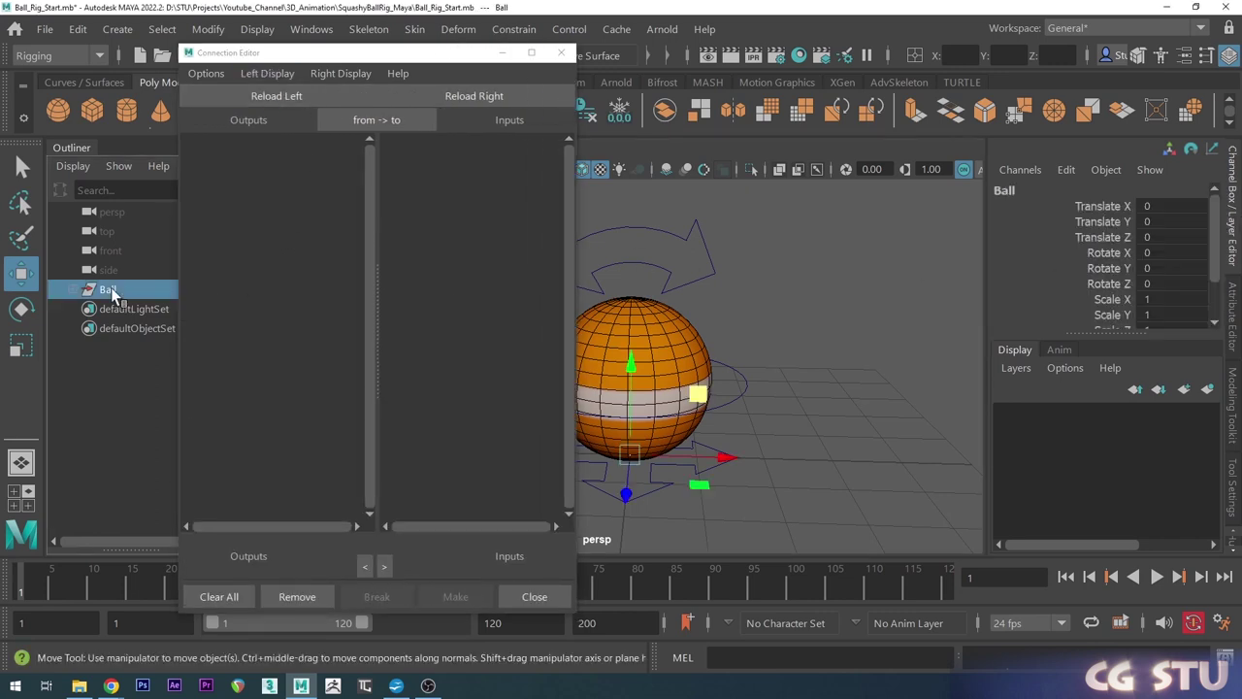
left_click(278, 96)
scroll(292, 377, "down", 15)
scroll(293, 379, "down", 4)
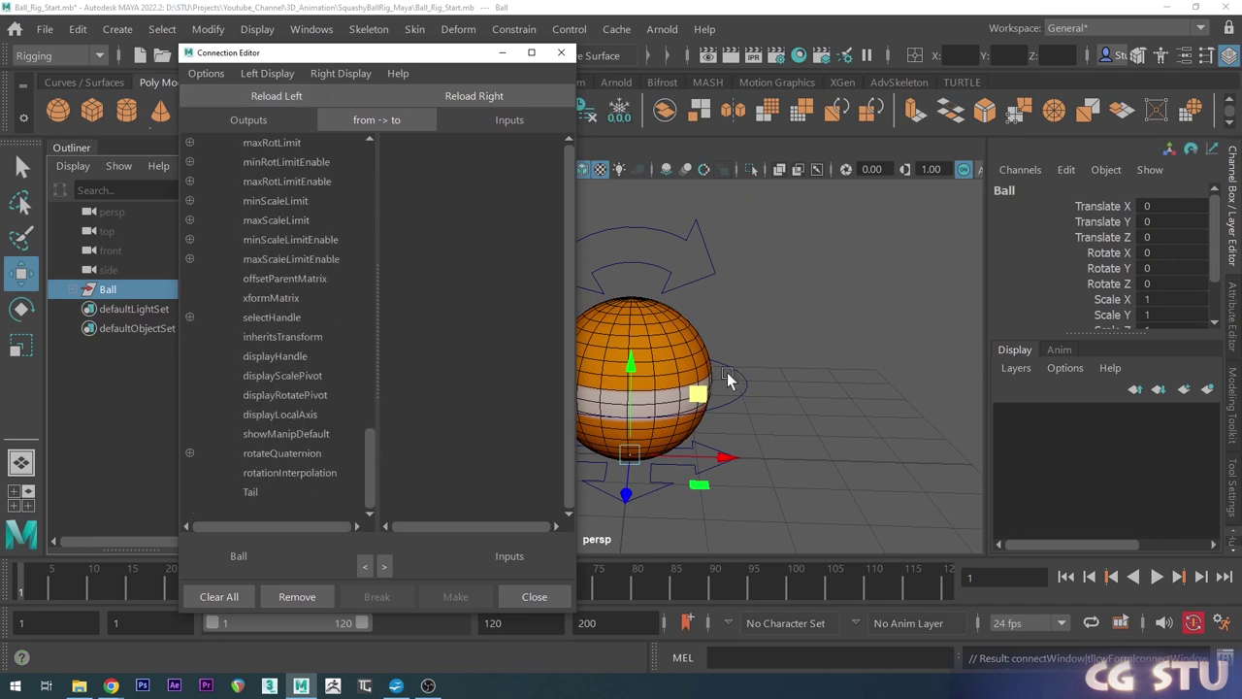
Expand the Ball hierarchy, load the Tail group as the input side and find its visibility attribute.
left_click(76, 289)
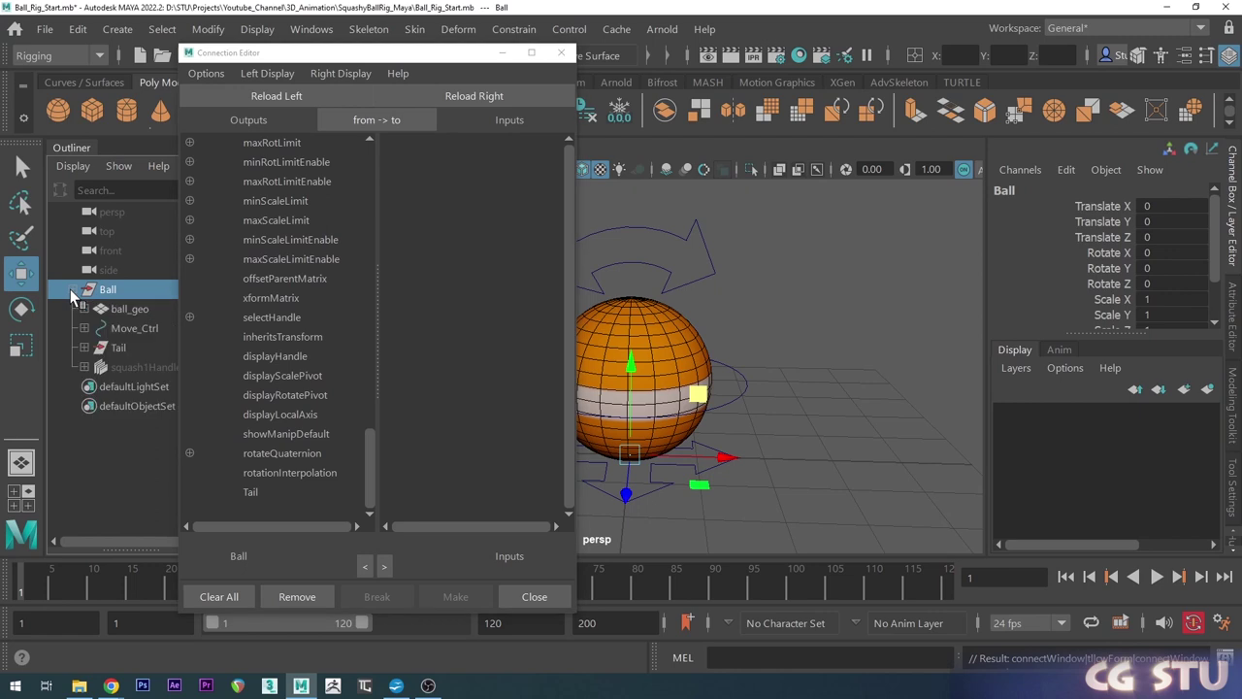
left_click(118, 348)
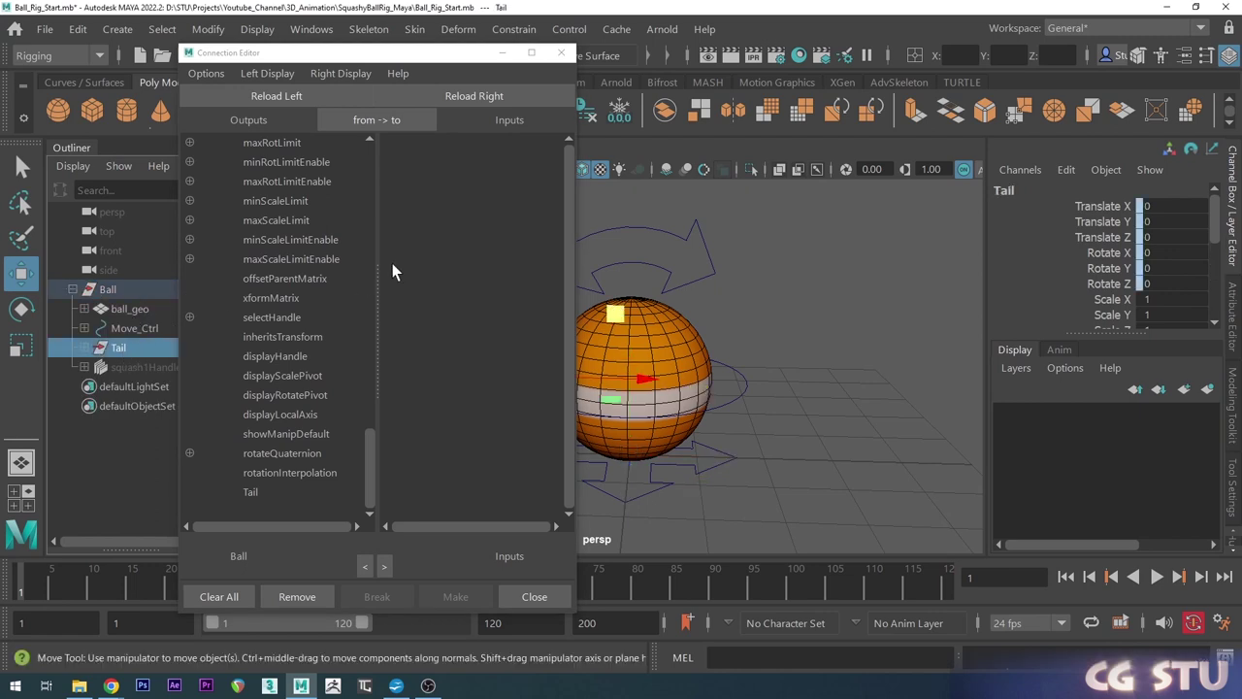
left_click(473, 97)
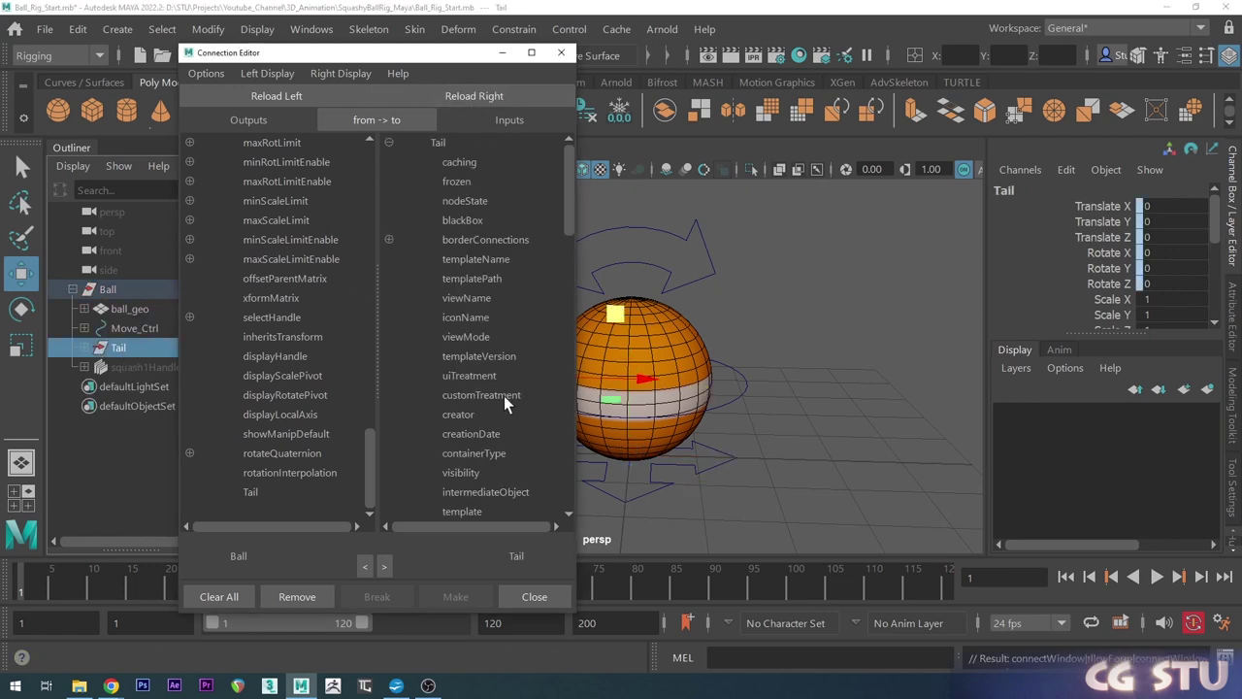
scroll(479, 300, "down", 5)
scroll(479, 299, "down", 3)
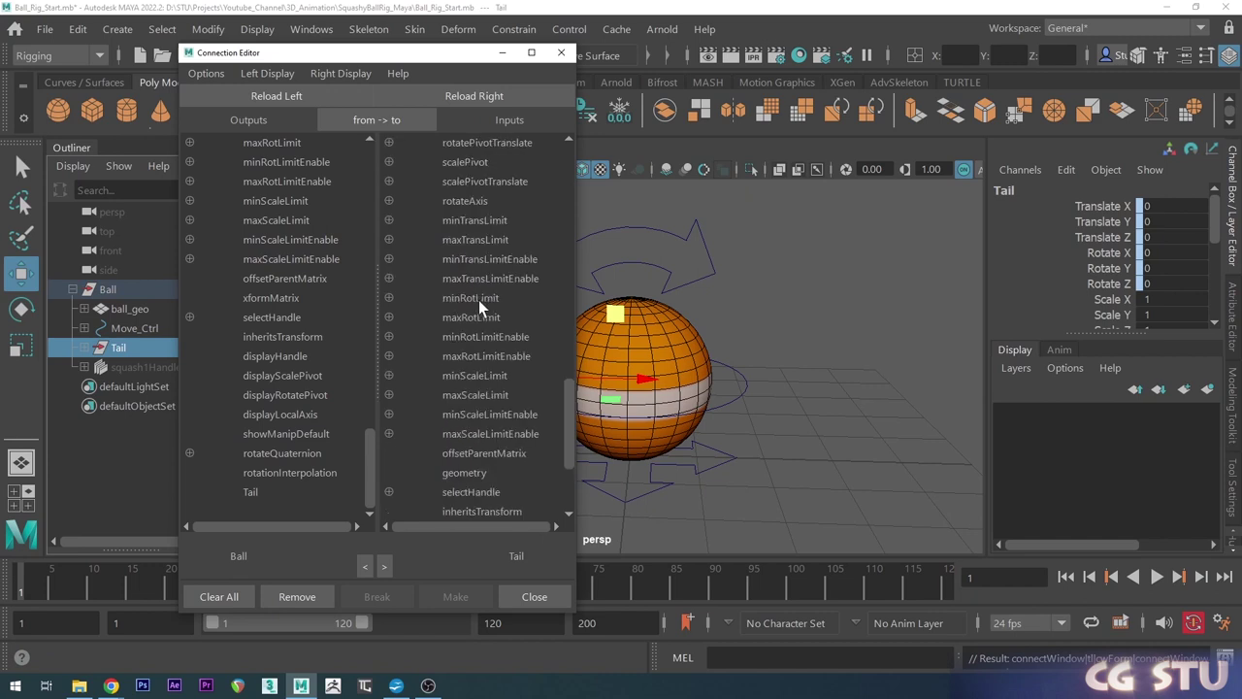
scroll(490, 359, "up", 5)
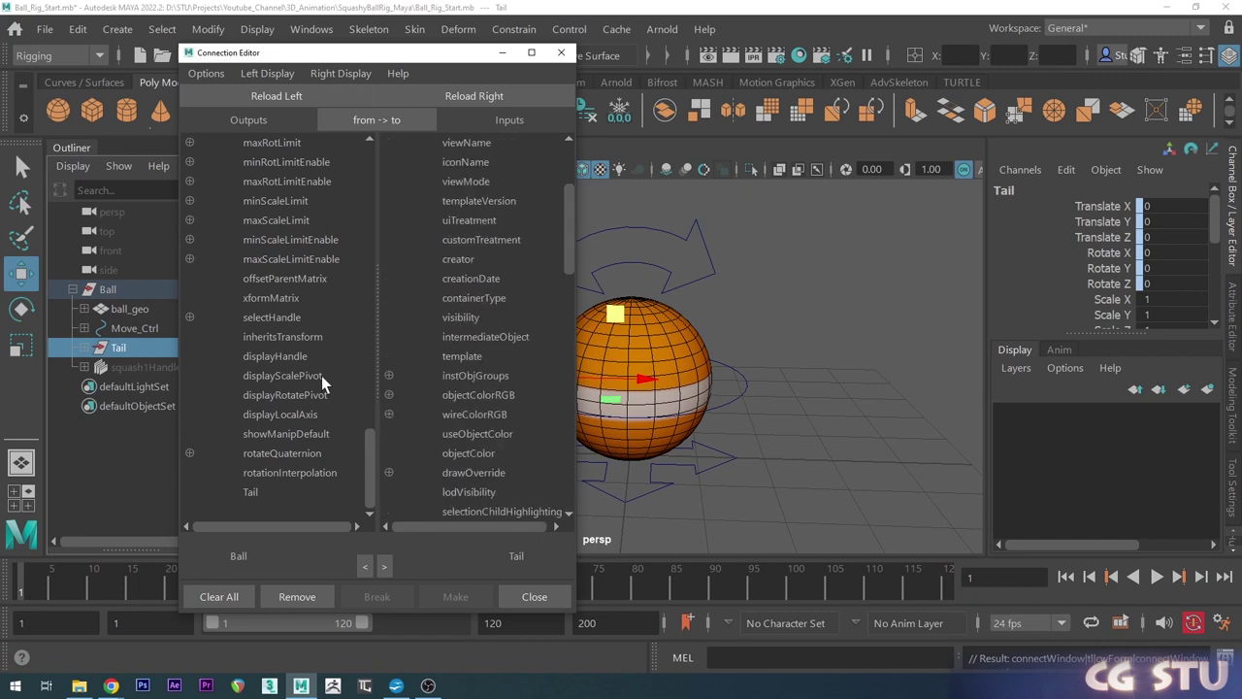
Connect Ball's Tail attribute to the Tail group's visibility, close the Connection Editor and clear the selection.
left_click(250, 493)
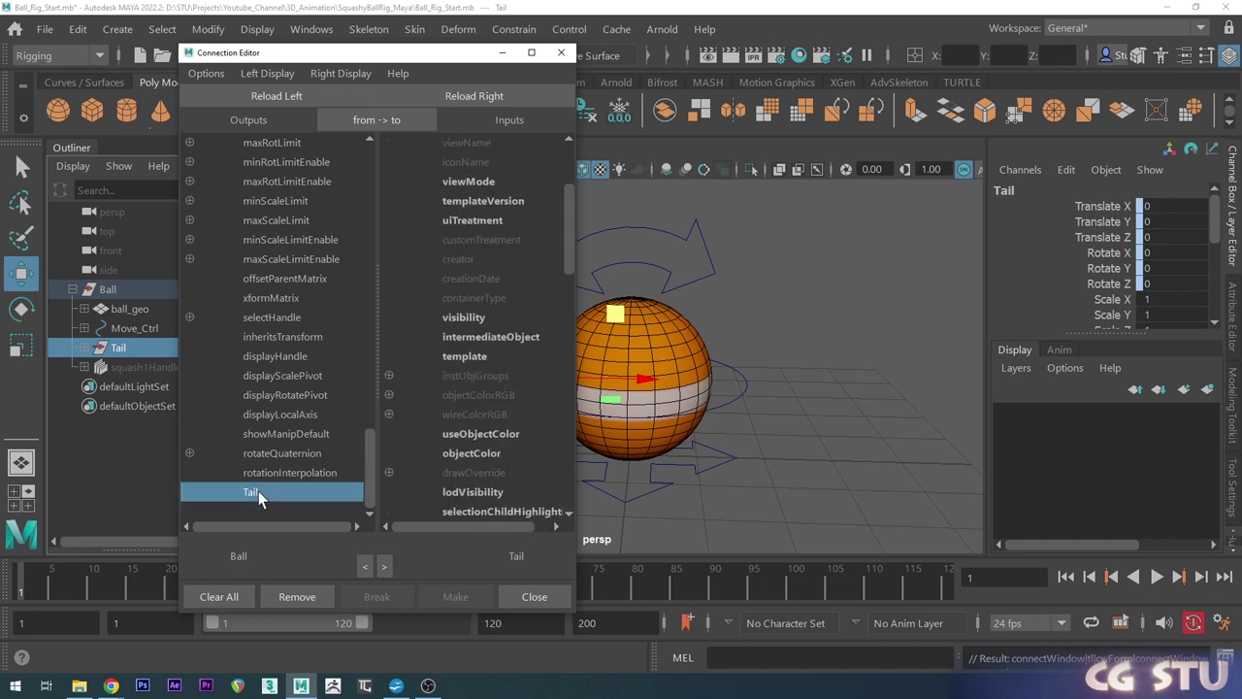
left_click(463, 316)
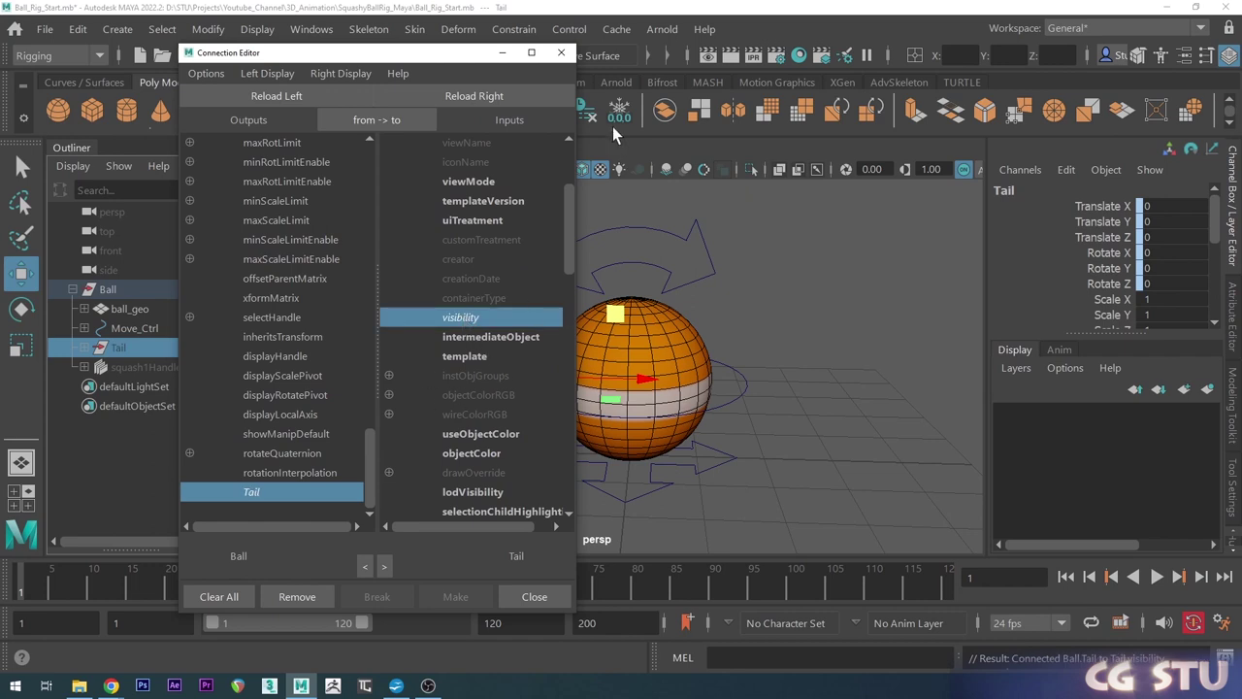
left_click(561, 52)
scroll(713, 364, "down", 2)
scroll(719, 370, "up", 2)
middle_click_drag(708, 397, 677, 414, "alt")
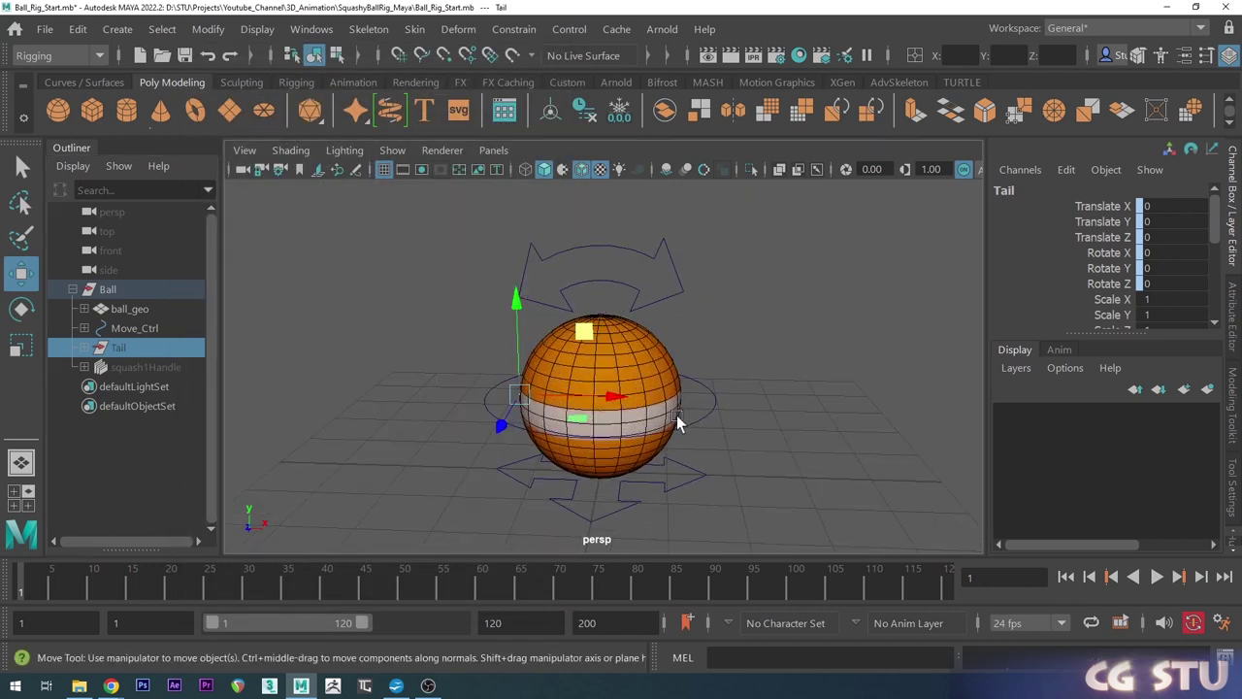
left_click_drag(676, 415, 692, 409, "alt")
left_click(726, 321)
middle_click_drag(737, 393, 719, 386, "alt")
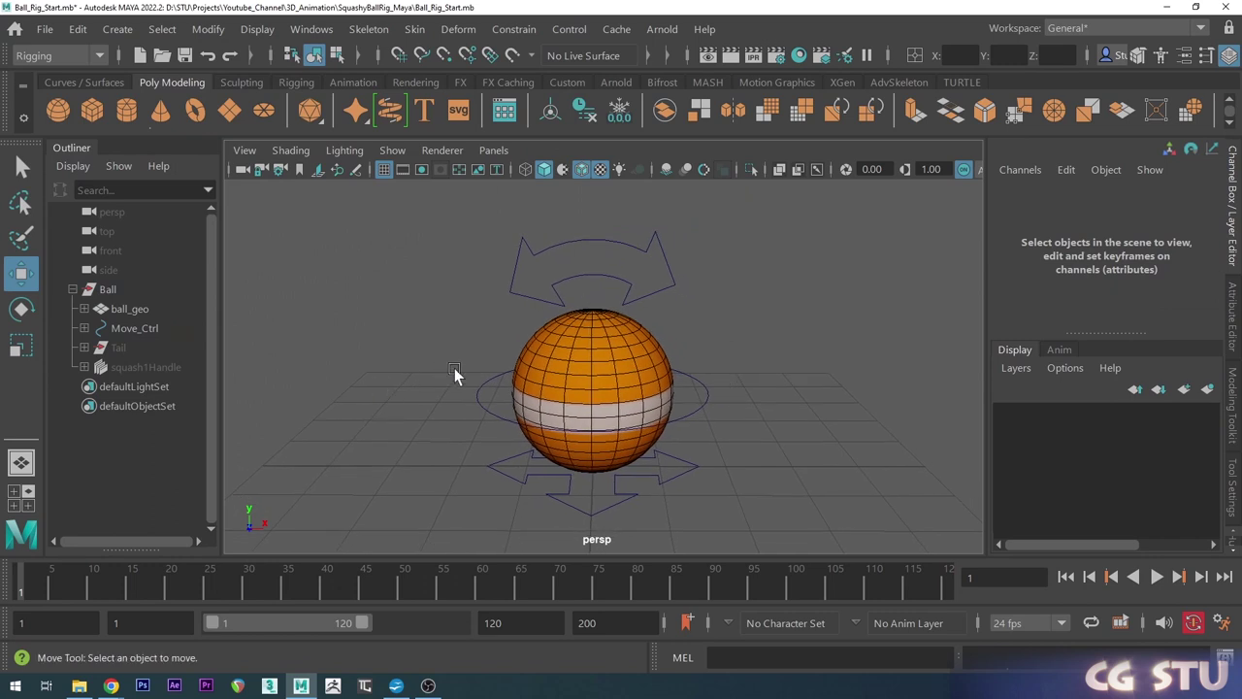
Switch the Ball group's Tail attribute on and back off to test the tail's visibility control.
left_click(107, 289)
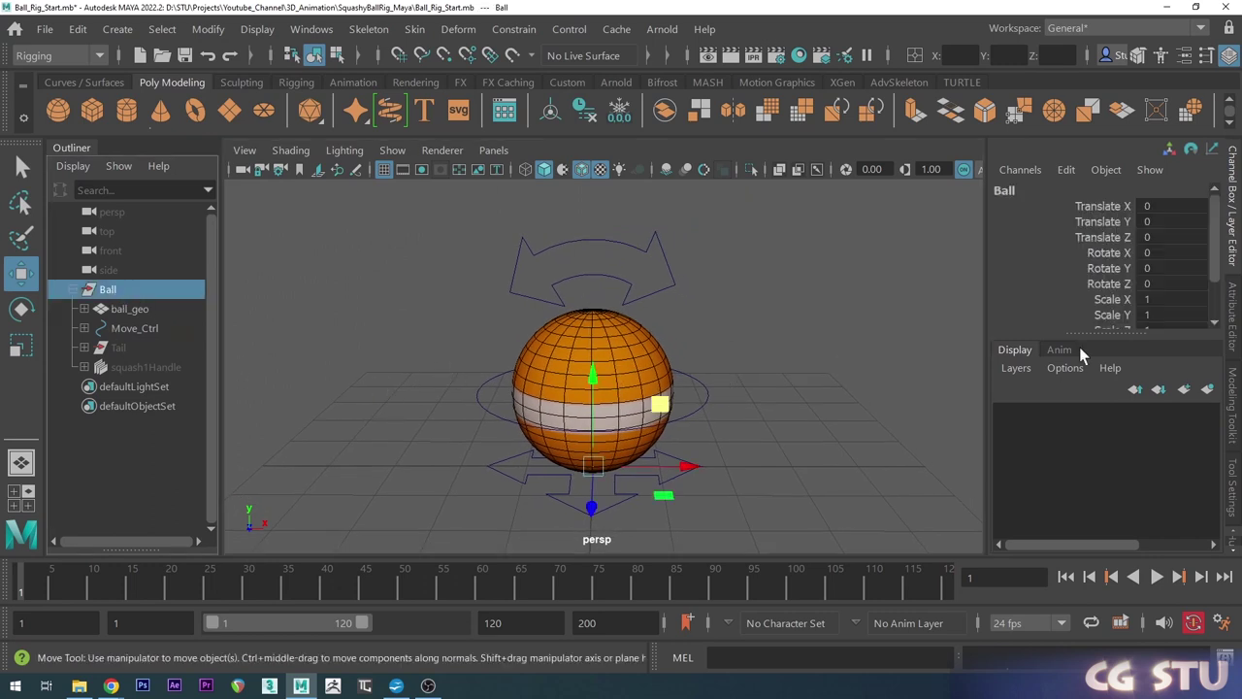
scroll(1135, 253, "down", 2)
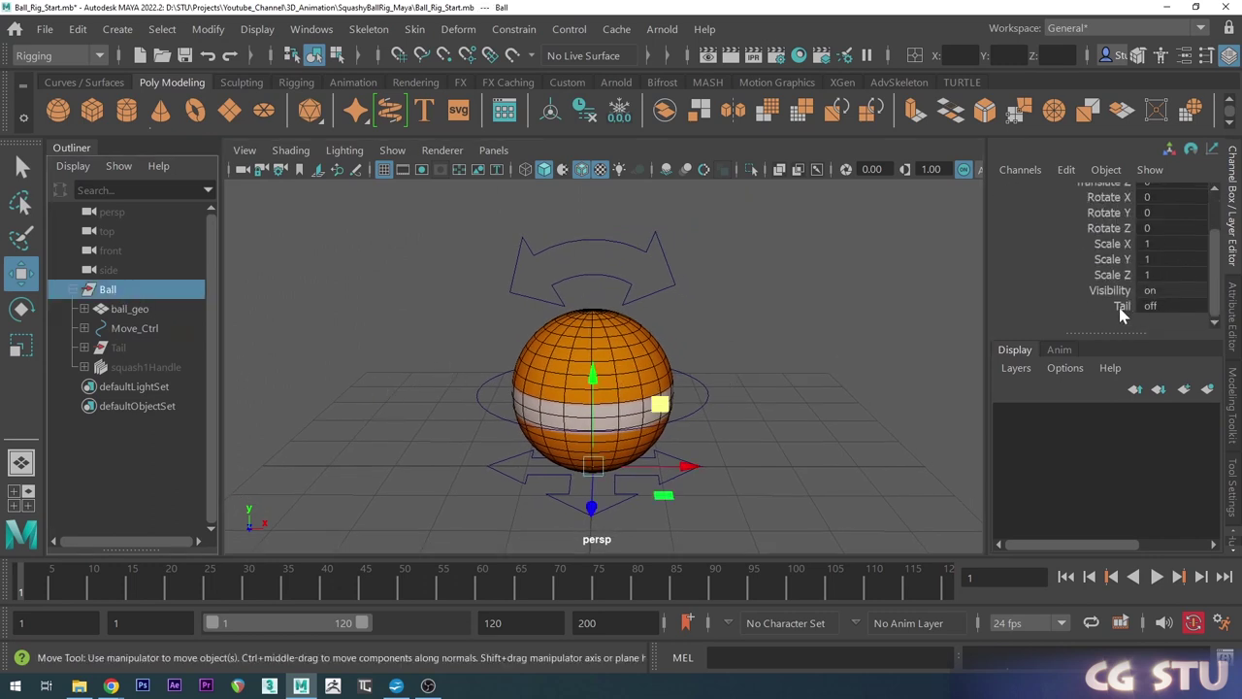
left_click(1121, 306)
middle_click_drag(895, 322, 970, 310)
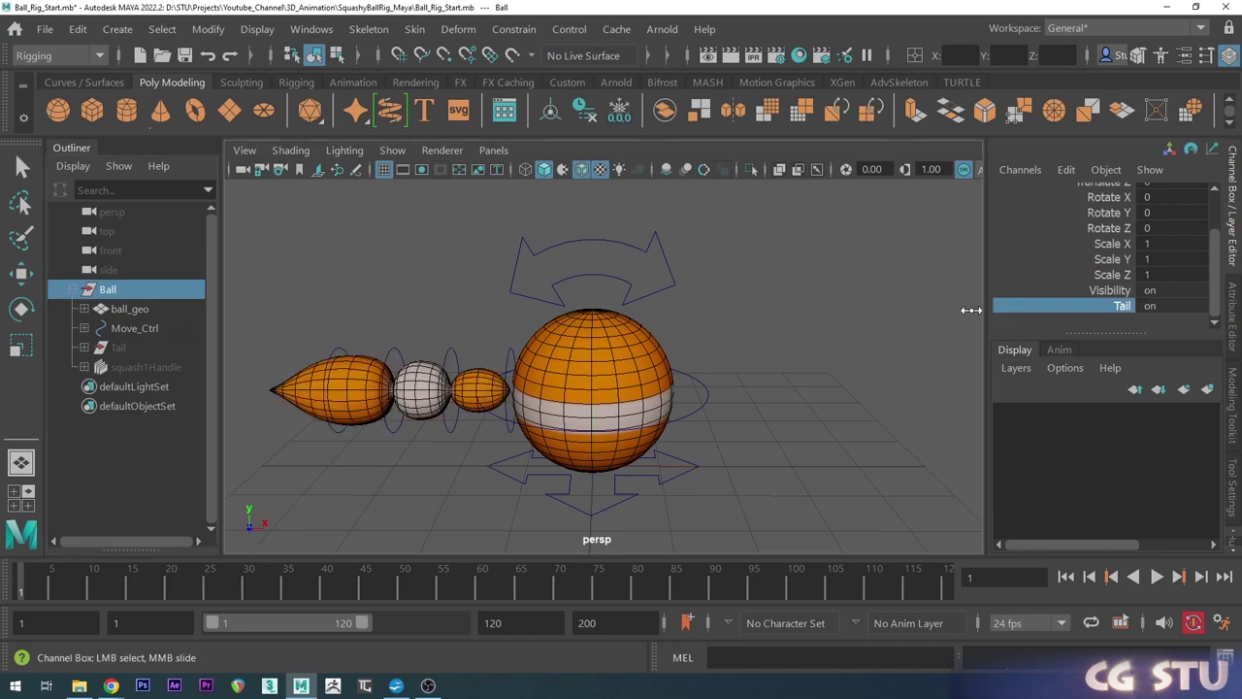
middle_click_drag(893, 325, 849, 313)
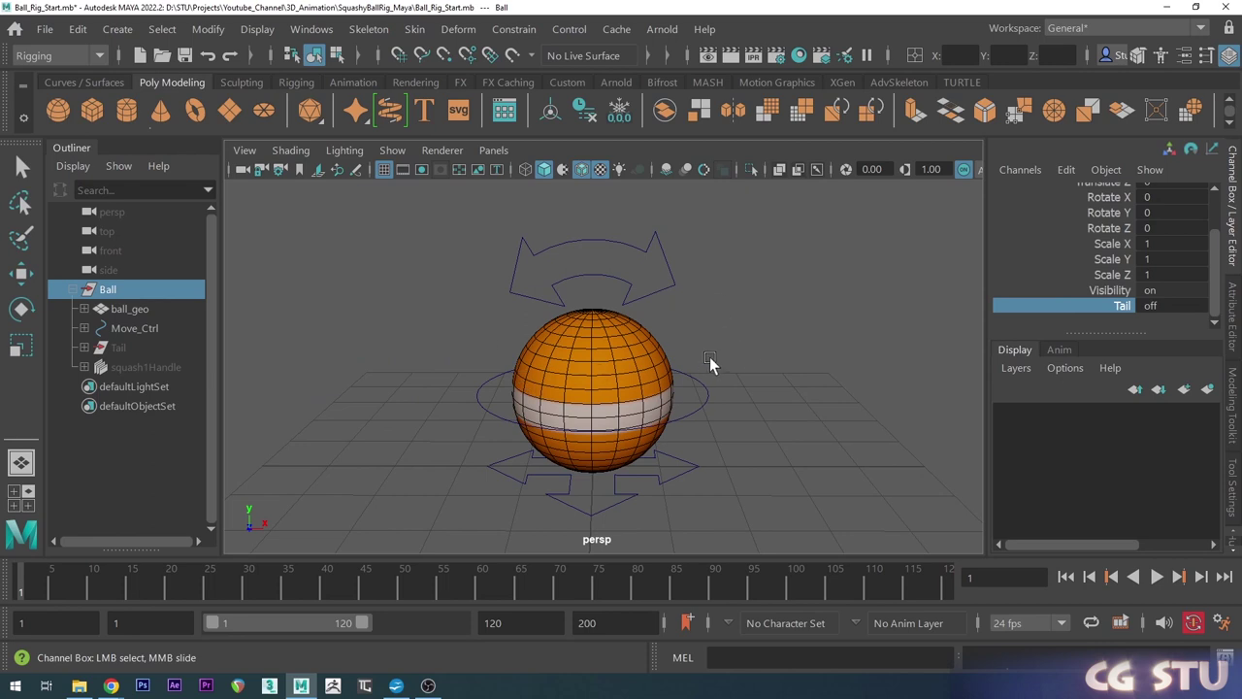